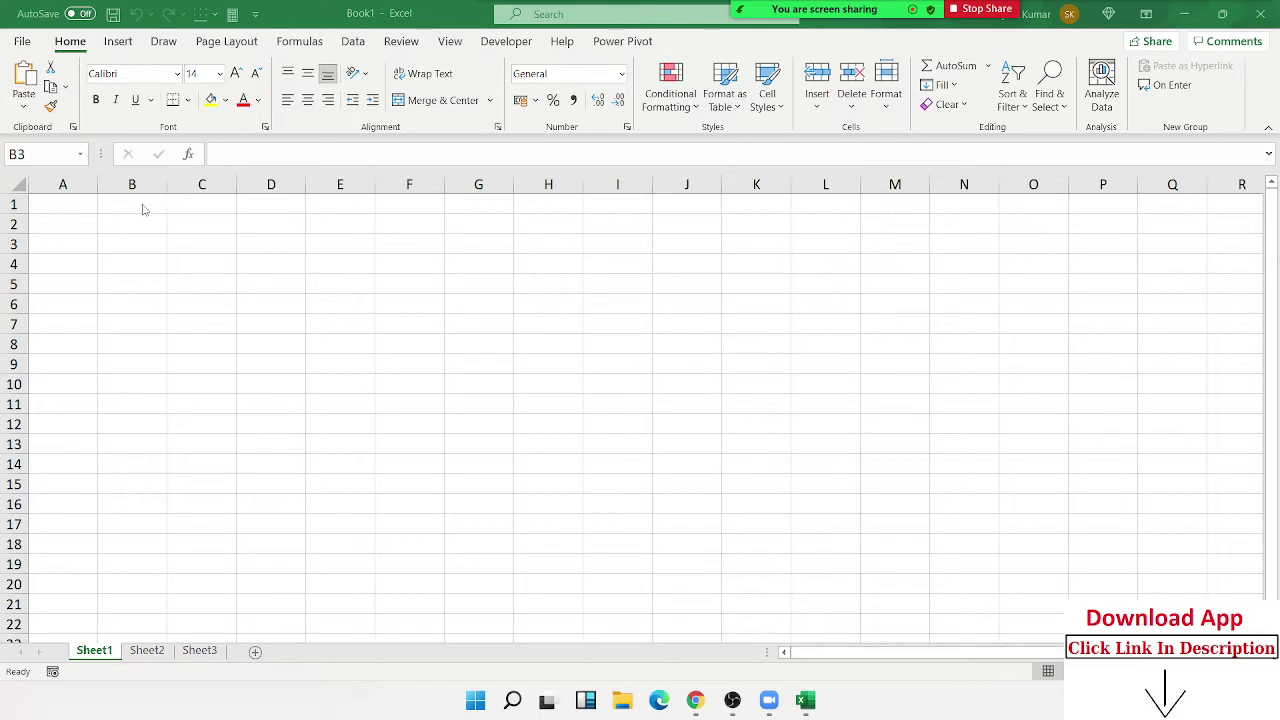
Step: Select cell B3 in the empty Book1 sheet
click(130, 240)
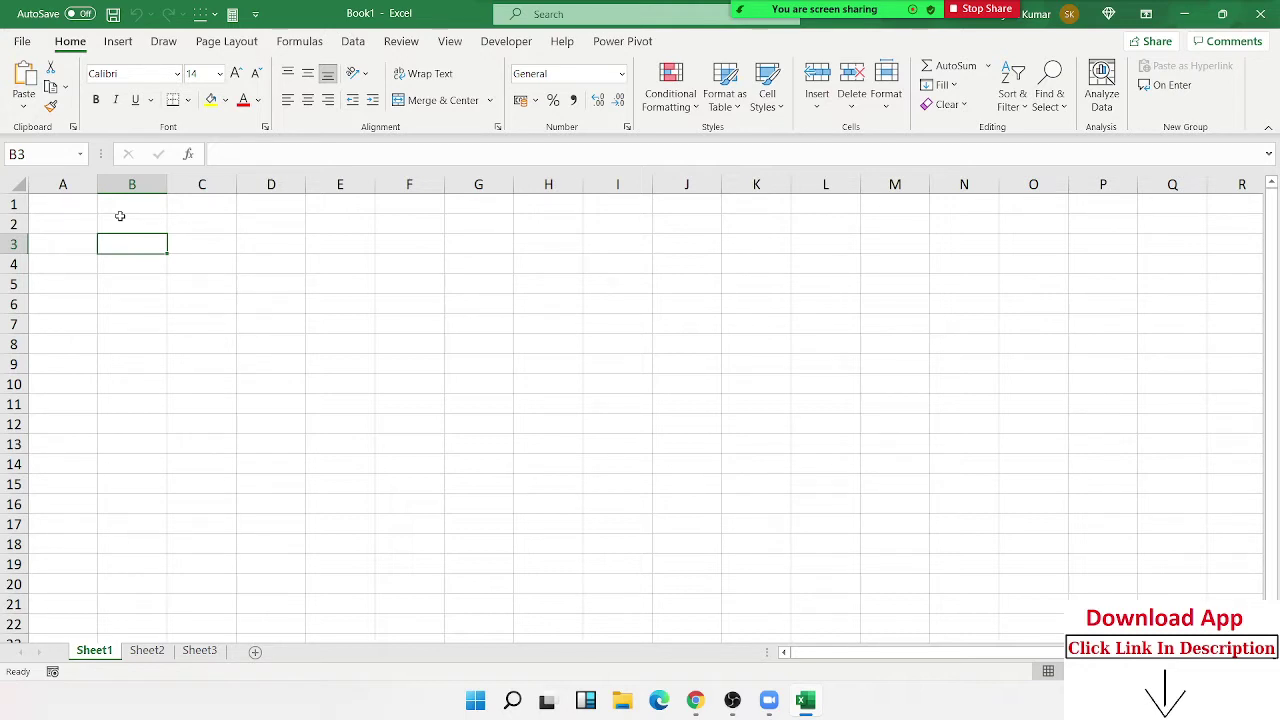
Step: Open the Visual Basic editor, insert a new module and maximize the window
click(506, 41)
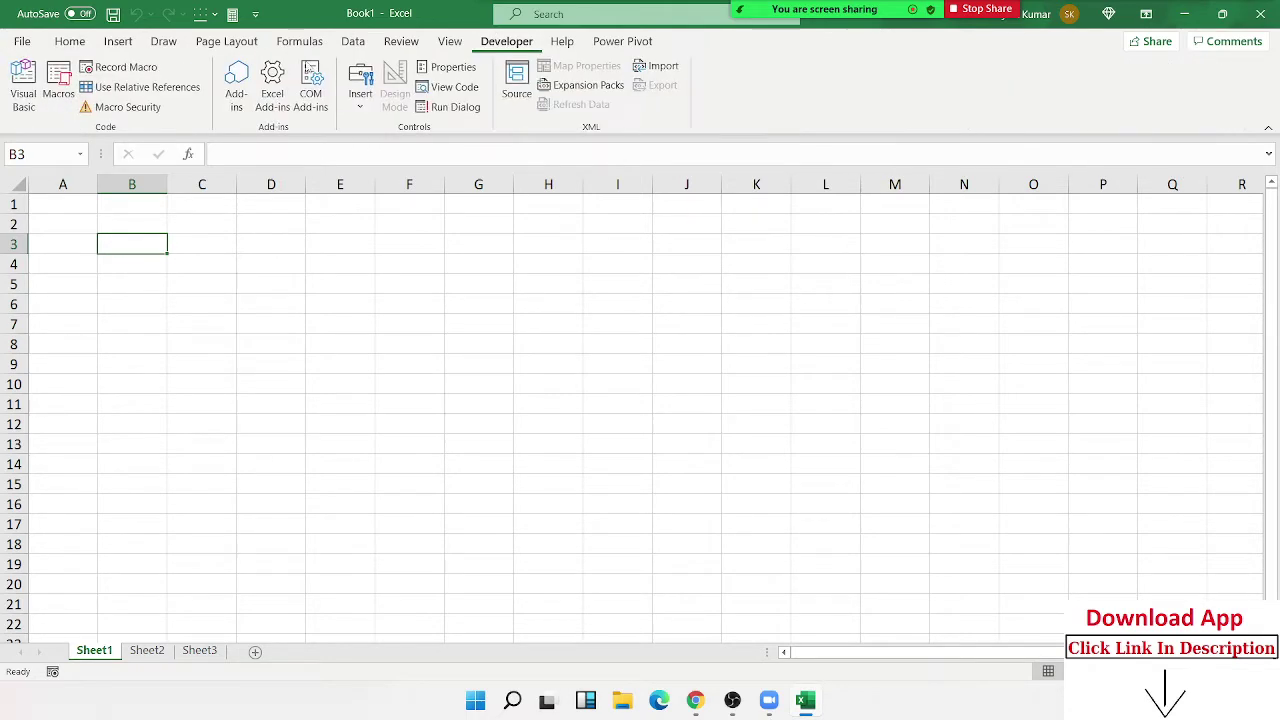
click(22, 82)
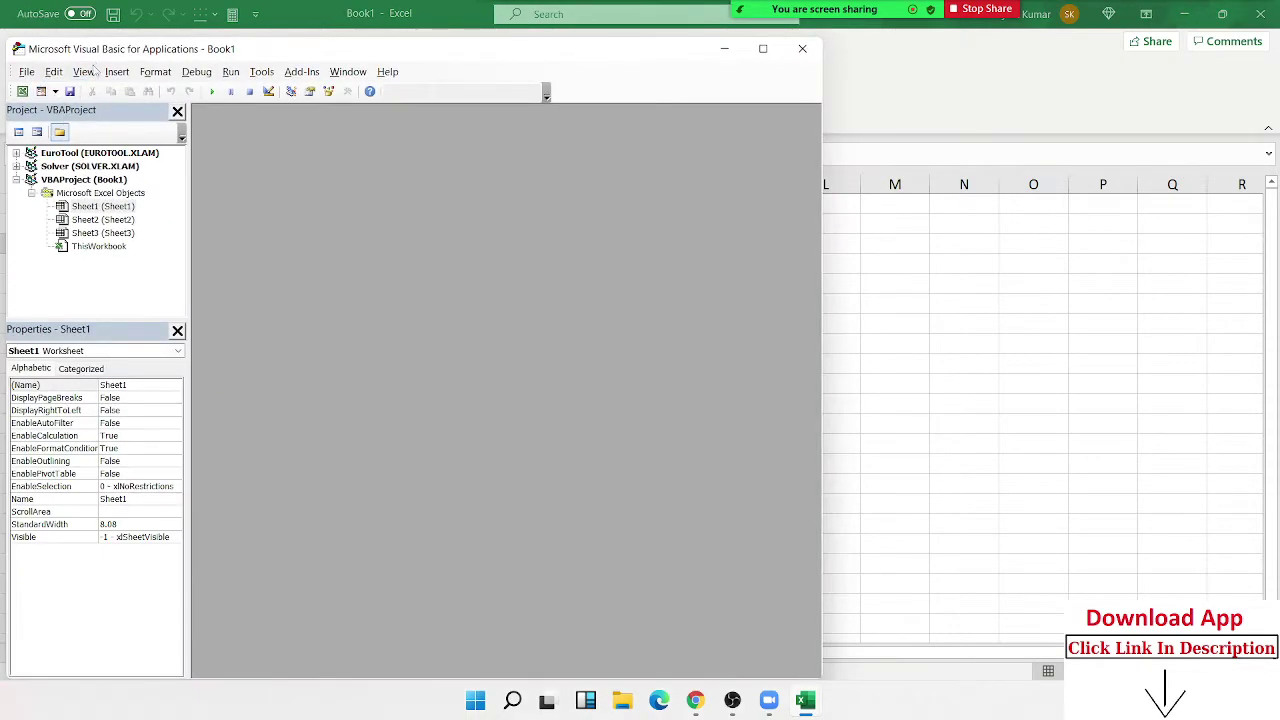
click(117, 71)
click(135, 126)
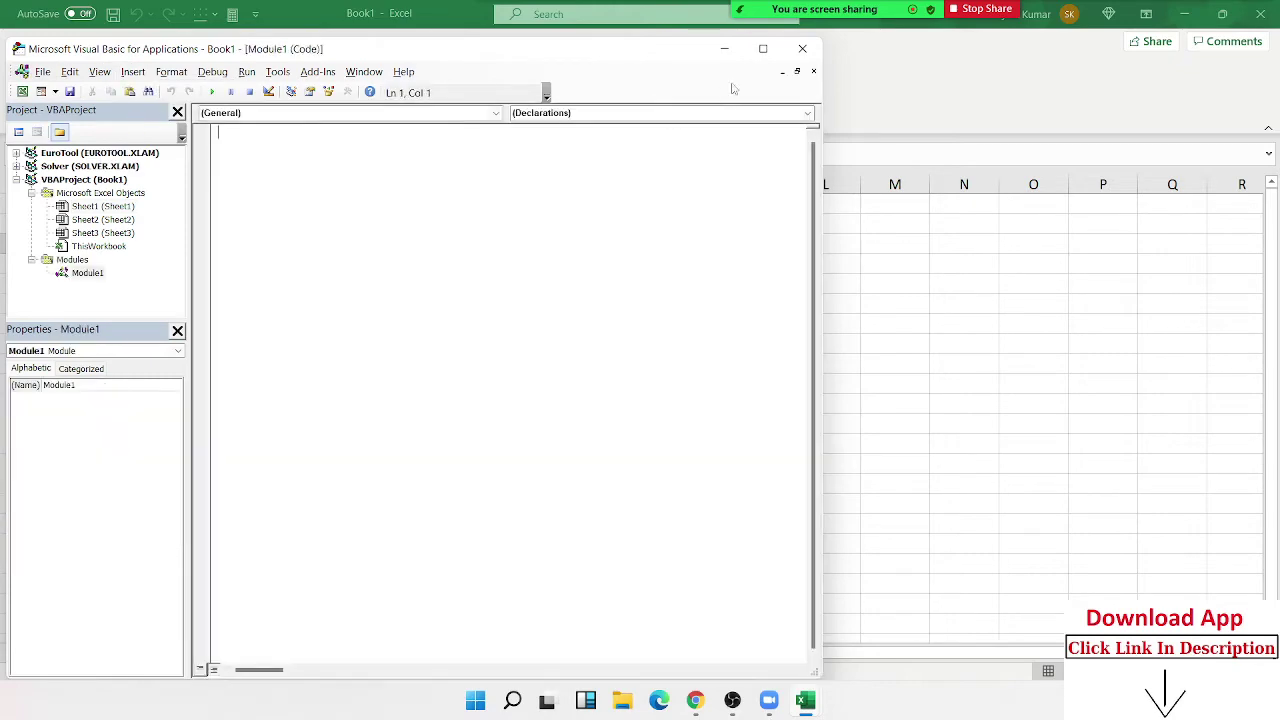
click(760, 50)
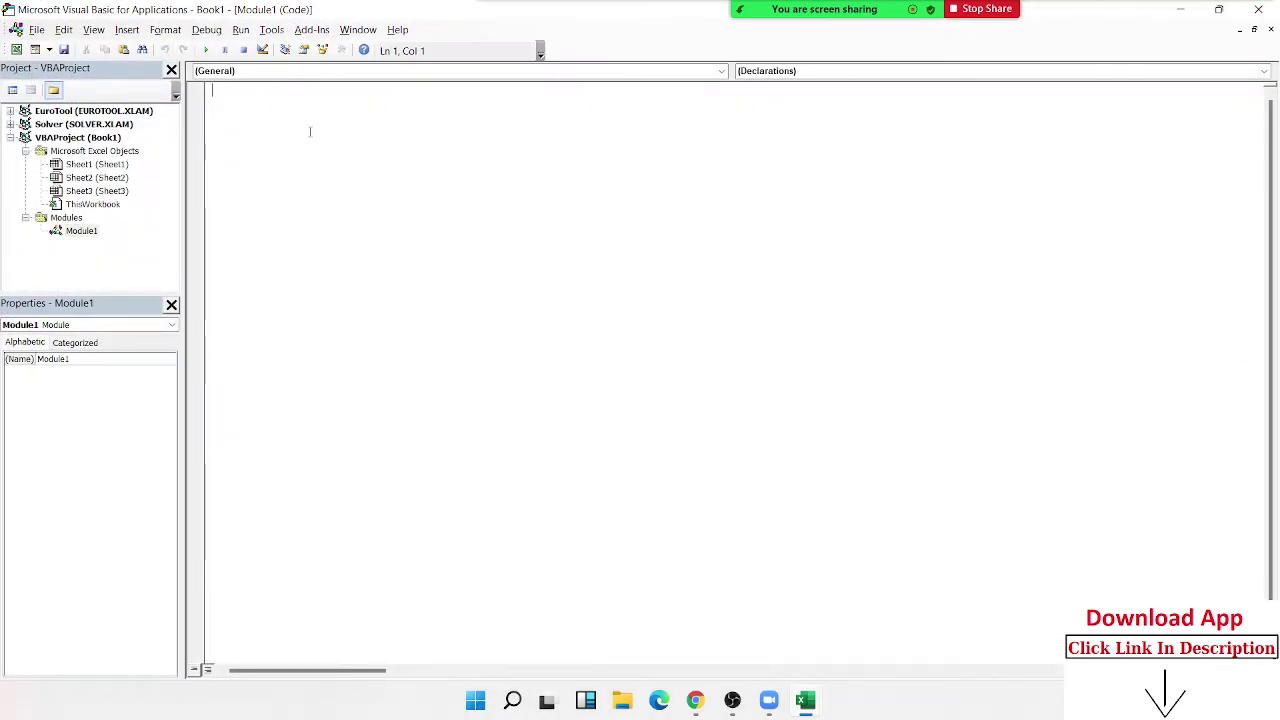
Step: Start the macro with the header Sub rr() so End Sub appears
text(sub rr)
text(())
key(BackSpace)
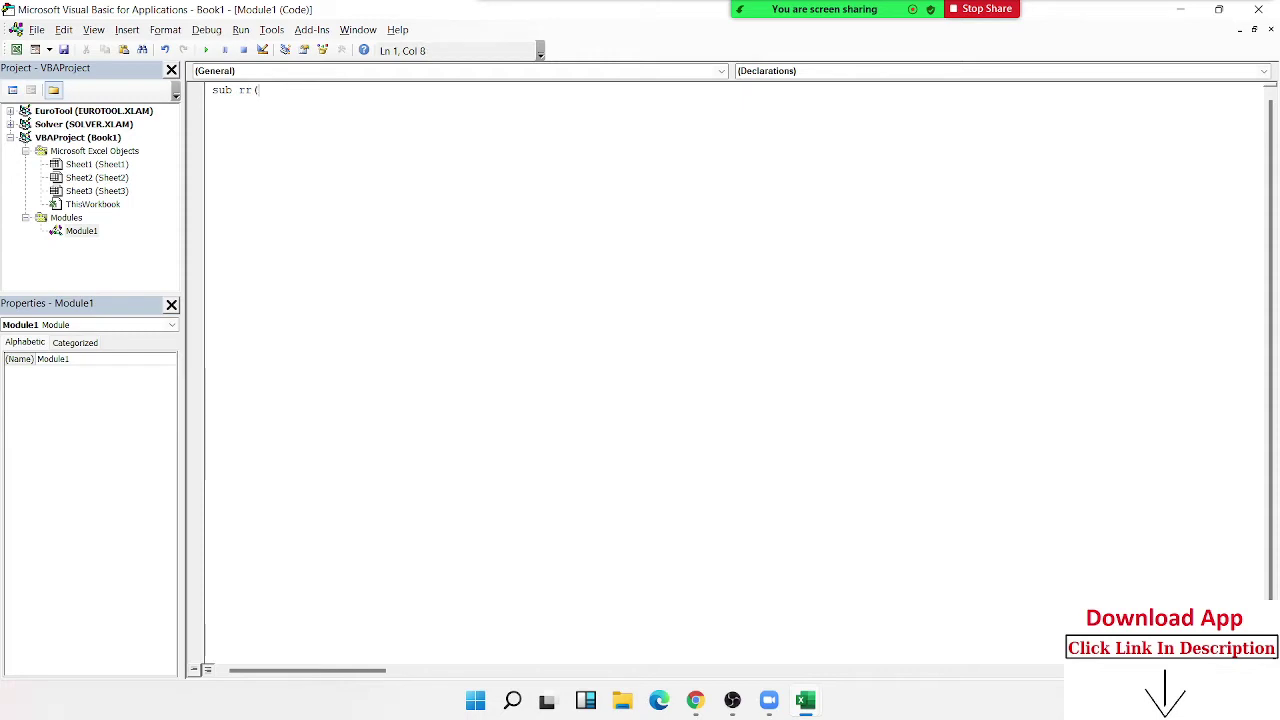
text())
key(Return)
Step: Write Range("f1").Value = "Name" inside rr, then return to Excel
key(alt+F11)
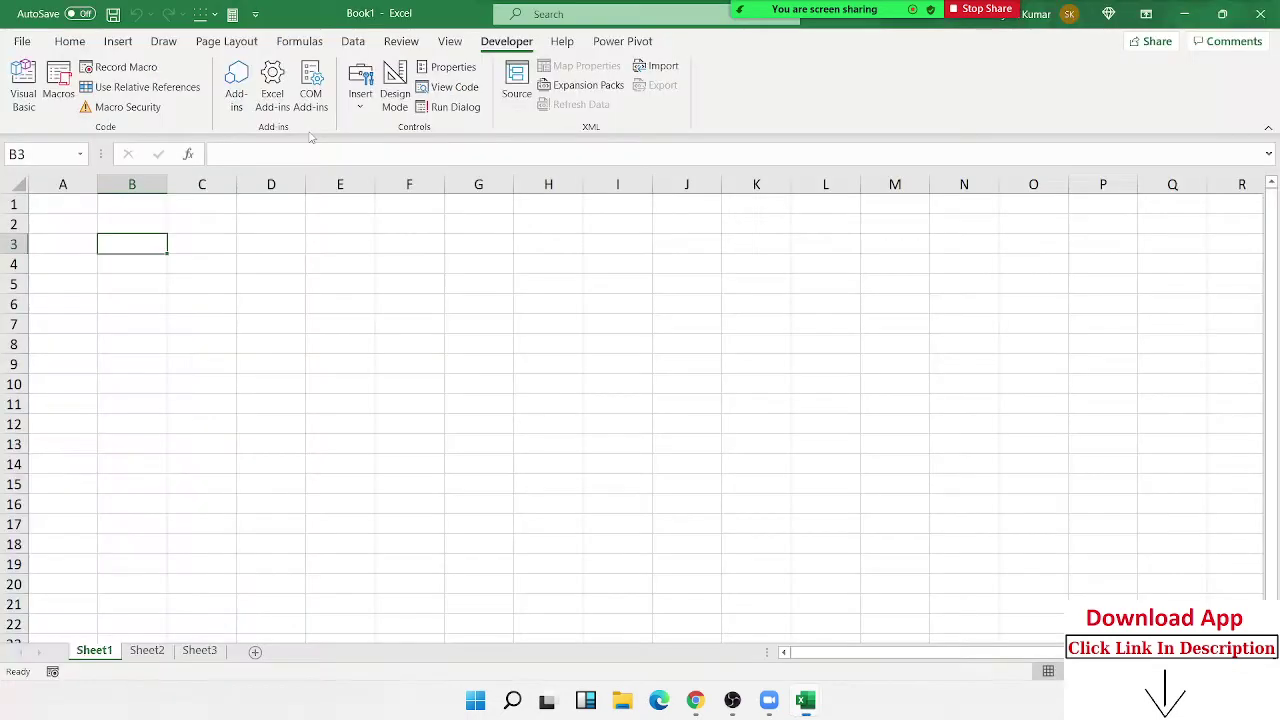
click(410, 209)
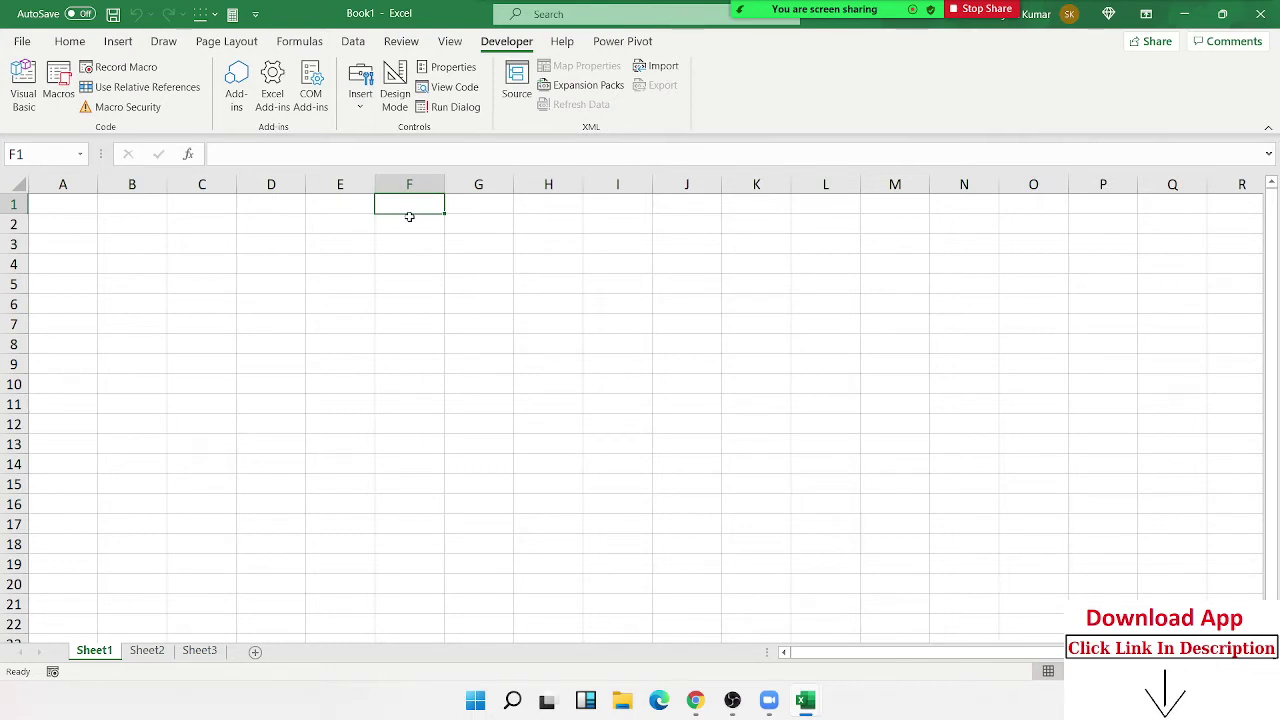
key(alt+F11)
key(Return)
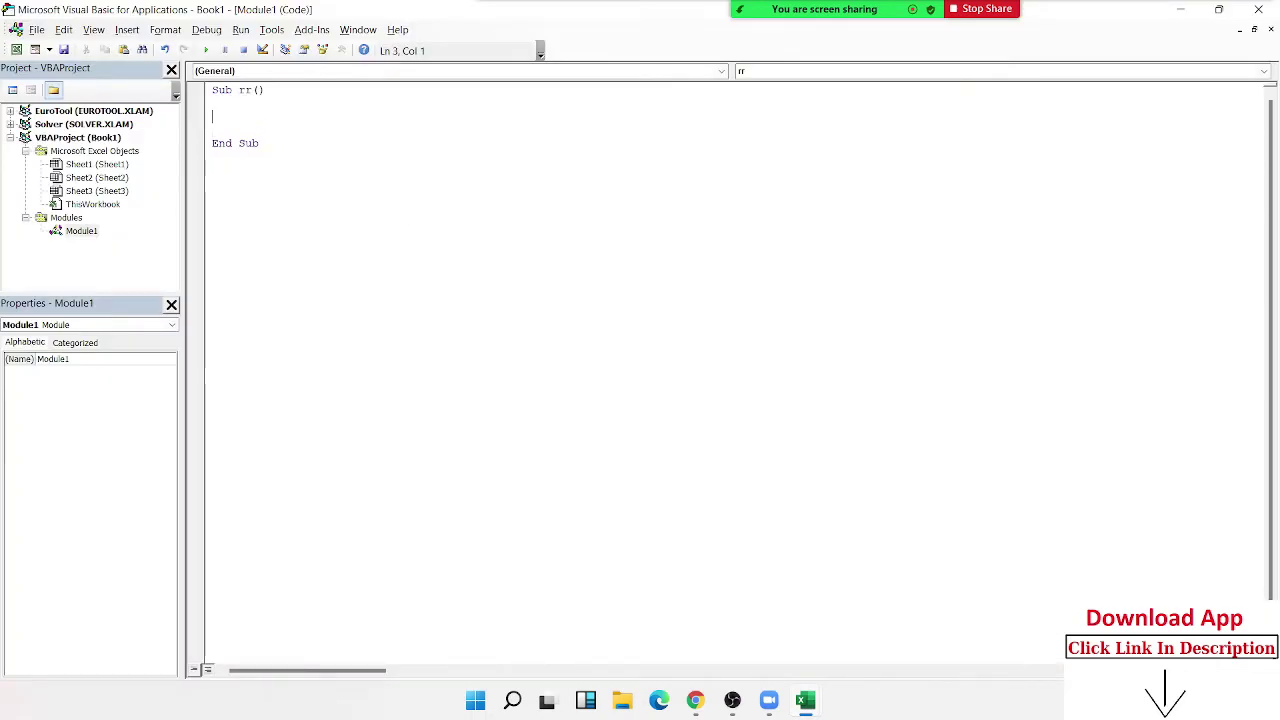
text(range)
text(("f)
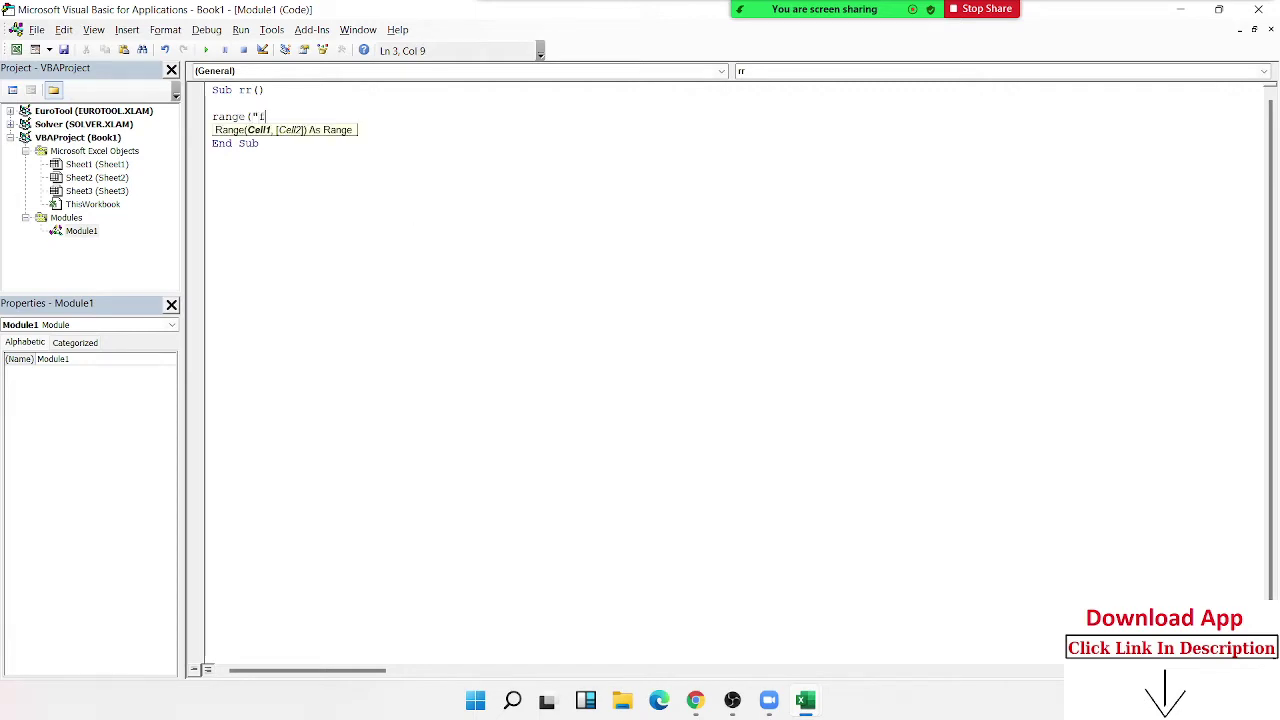
text(1").)
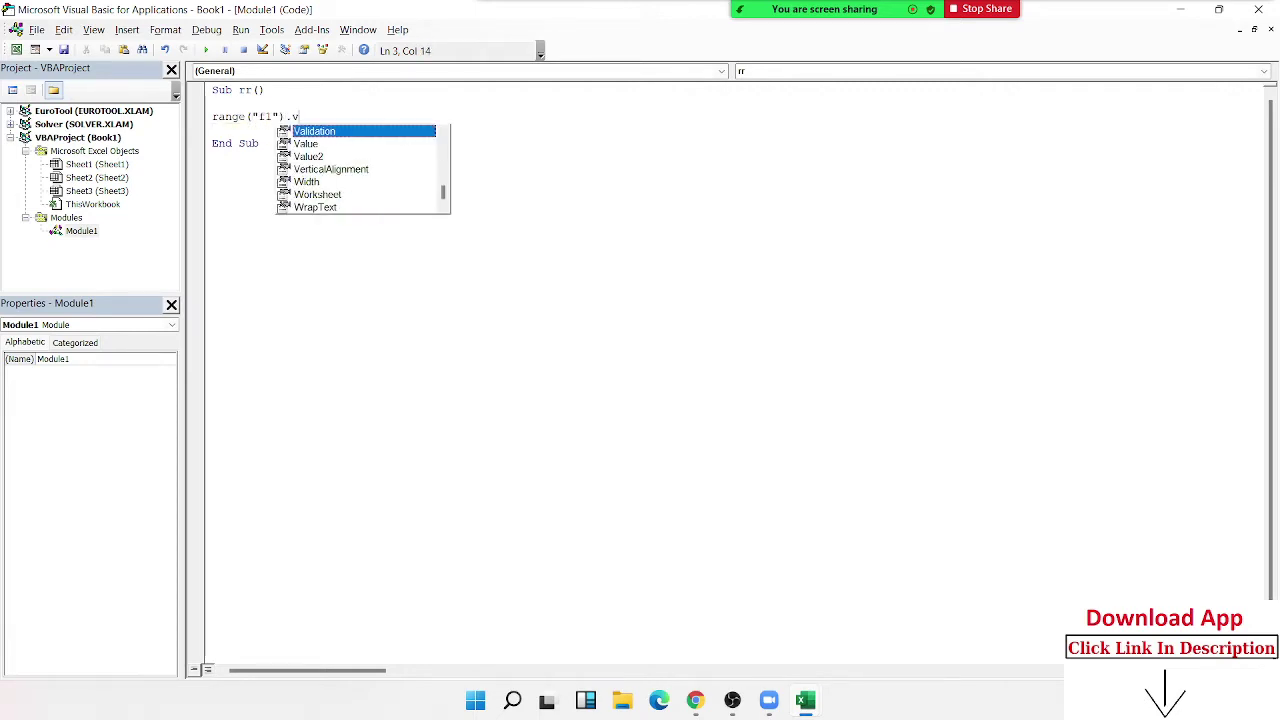
text(v = )
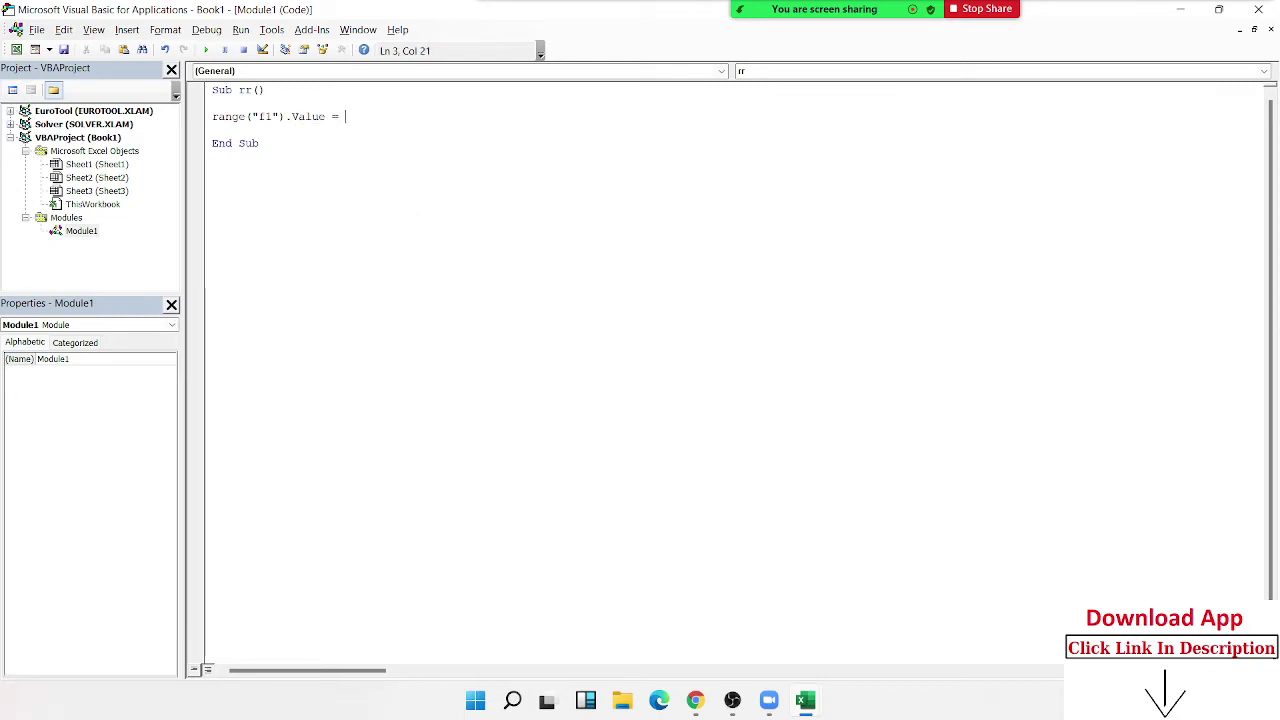
text("Name)
key(Return)
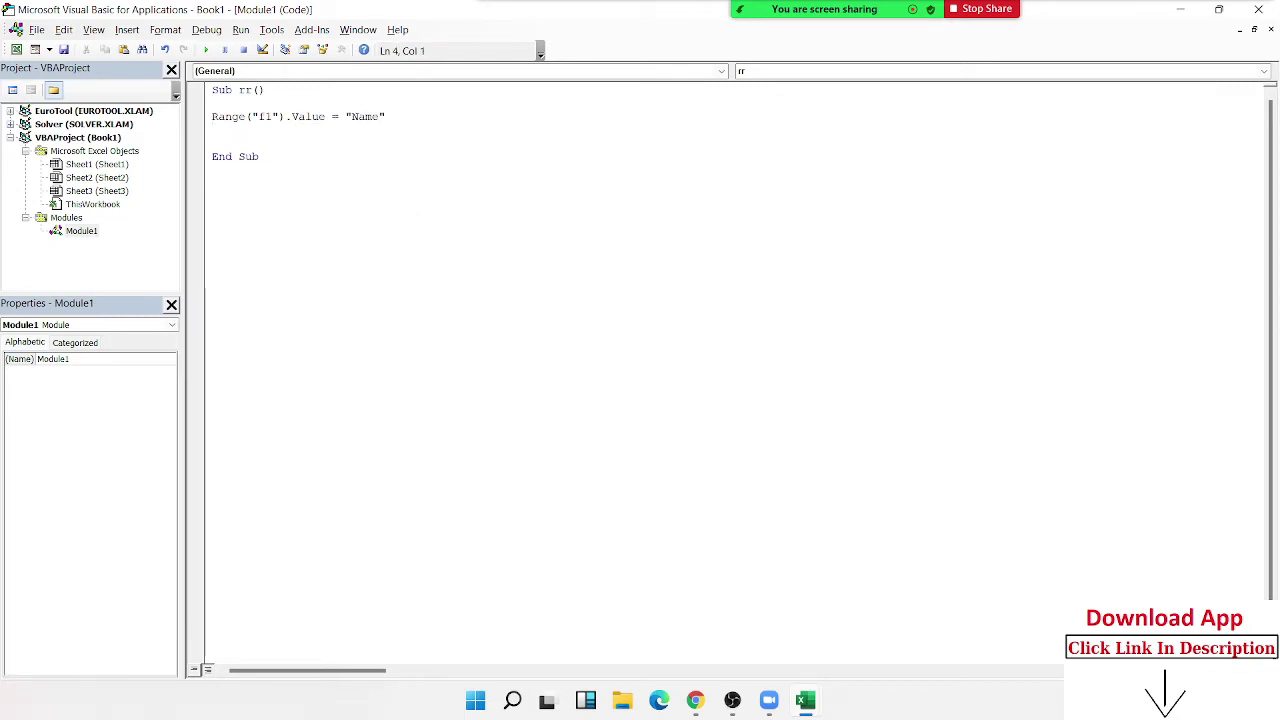
key(alt+F11)
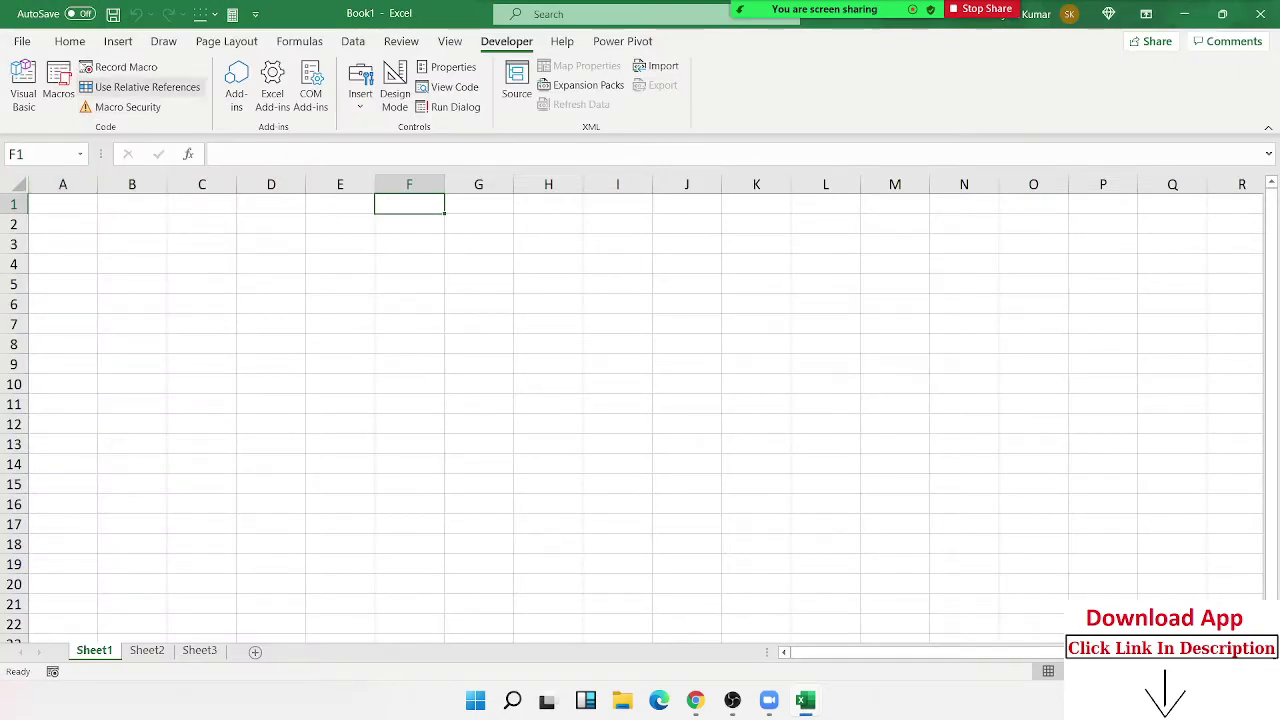
Step: Go to cell A1 and run the rr macro from the Macros list
click(70, 40)
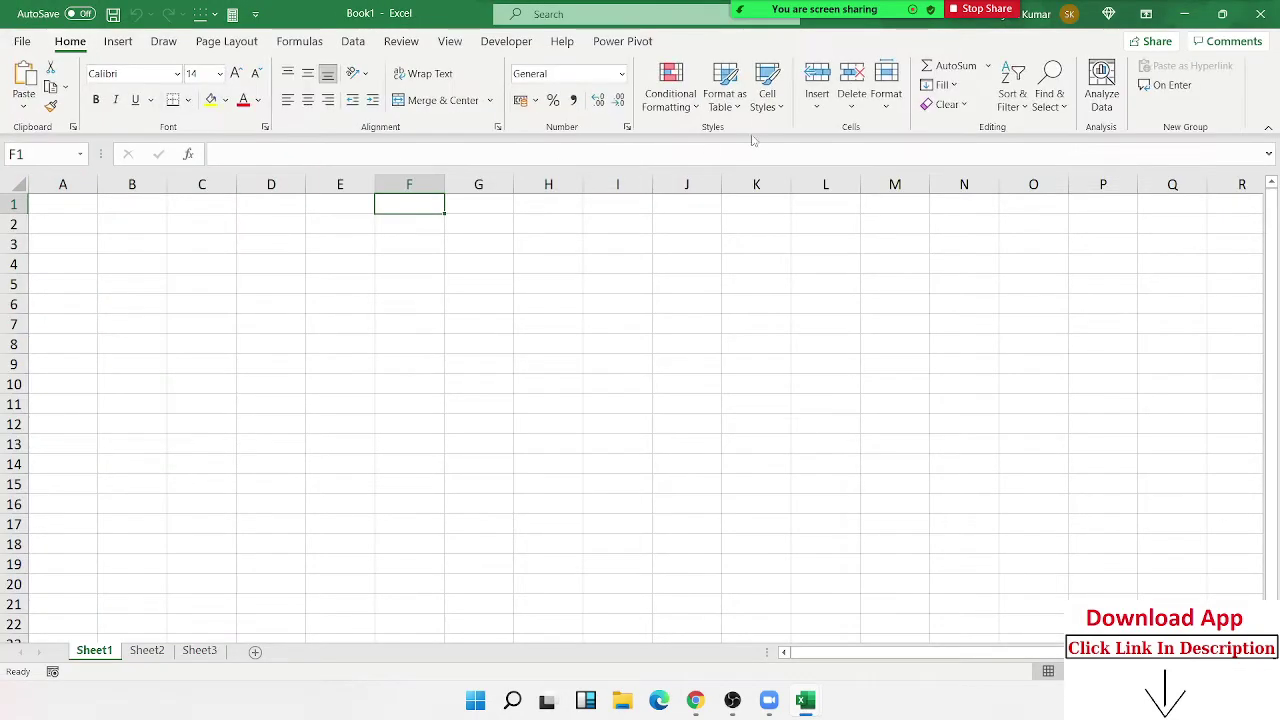
key(ctrl+Home)
click(506, 41)
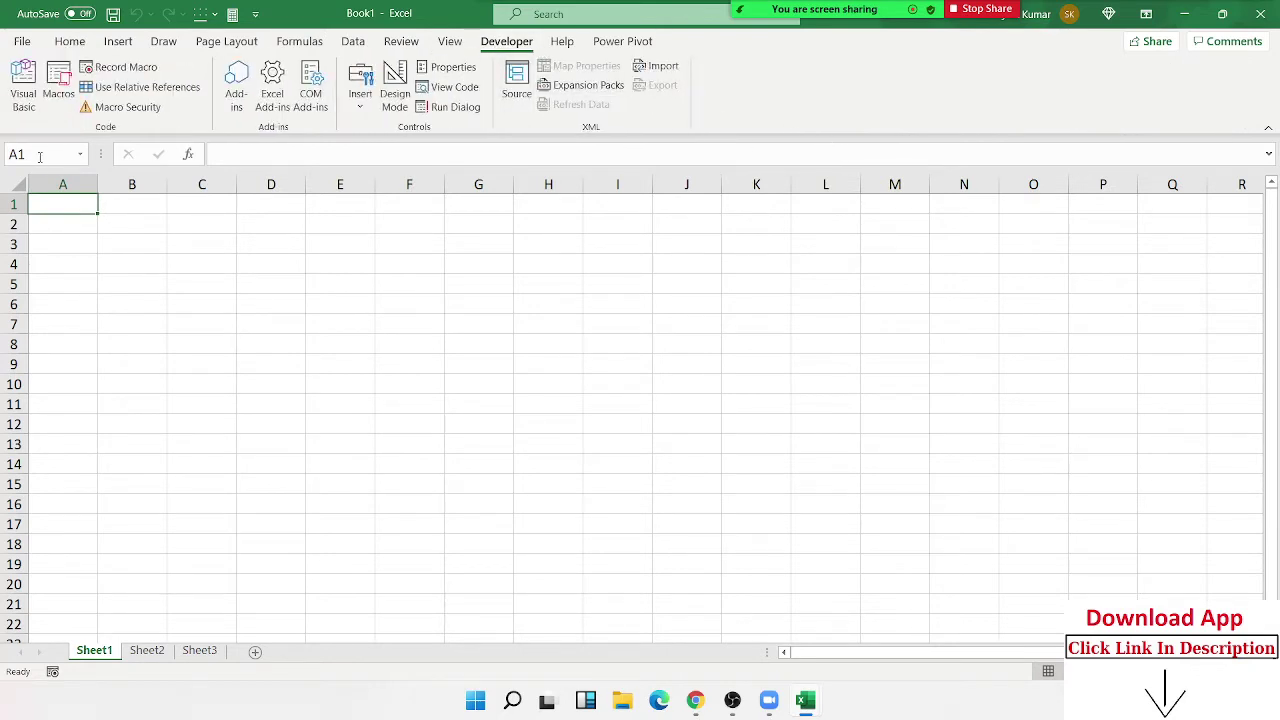
click(58, 88)
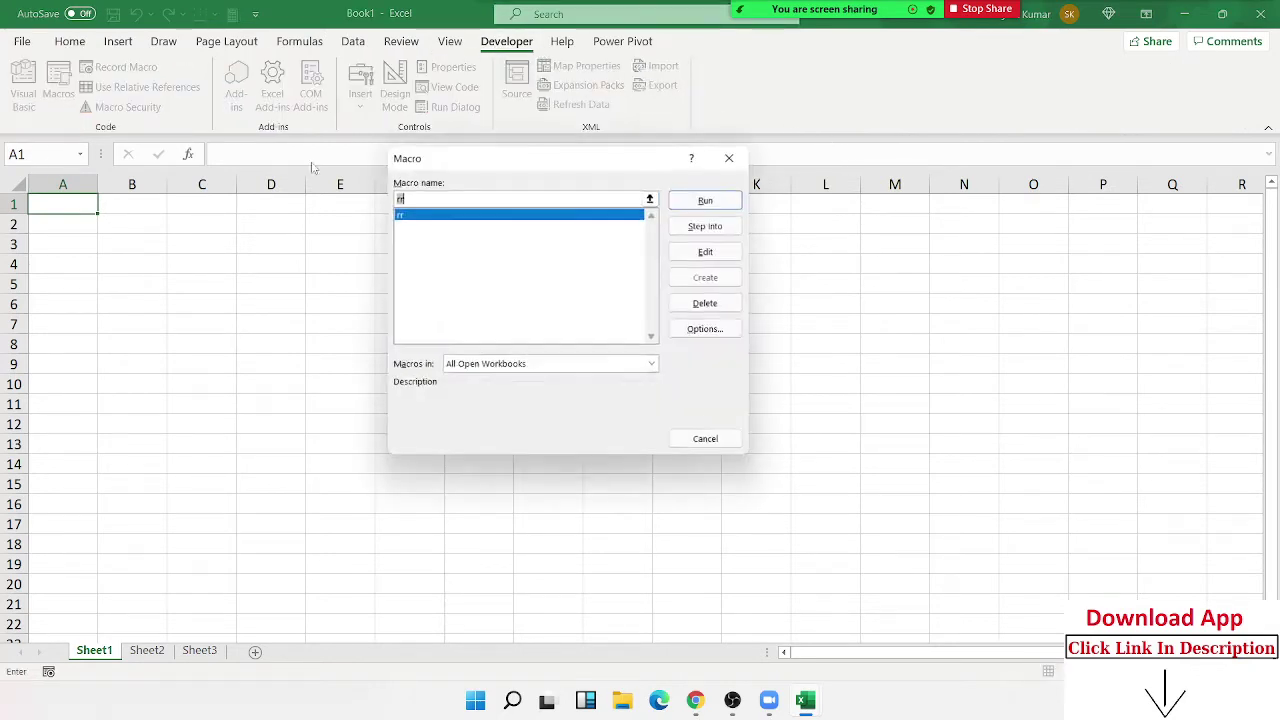
click(708, 201)
Step: Clear the Name value from F1 and reopen rr's code with Edit
click(410, 212)
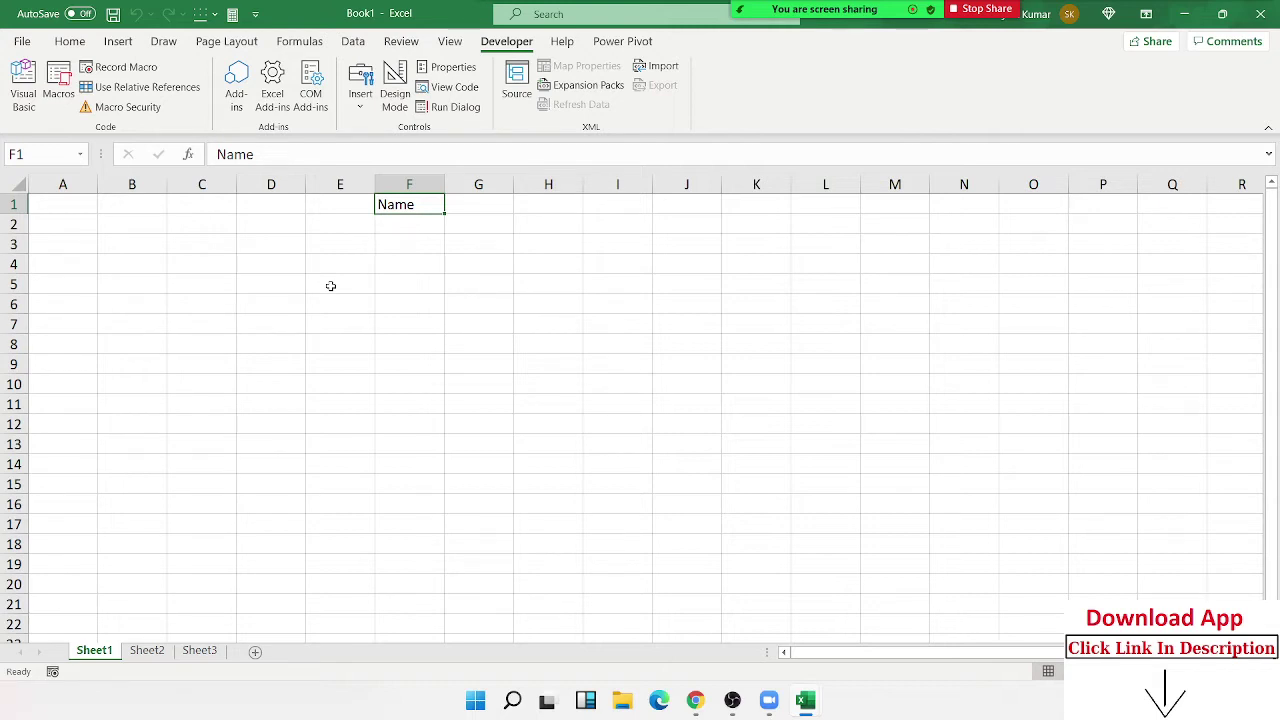
key(BackSpace)
click(58, 95)
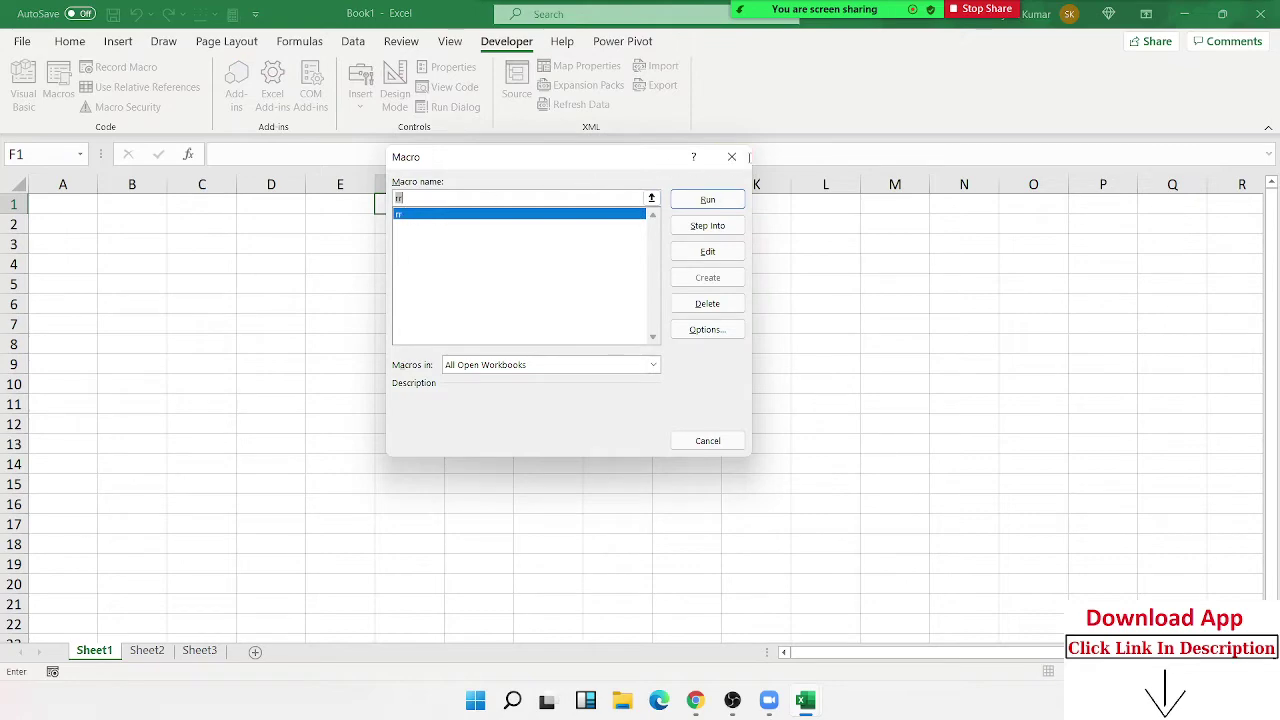
key(alt+e)
Step: Rerun the rr macro from Excel and delete the Name it writes to F1
click(401, 118)
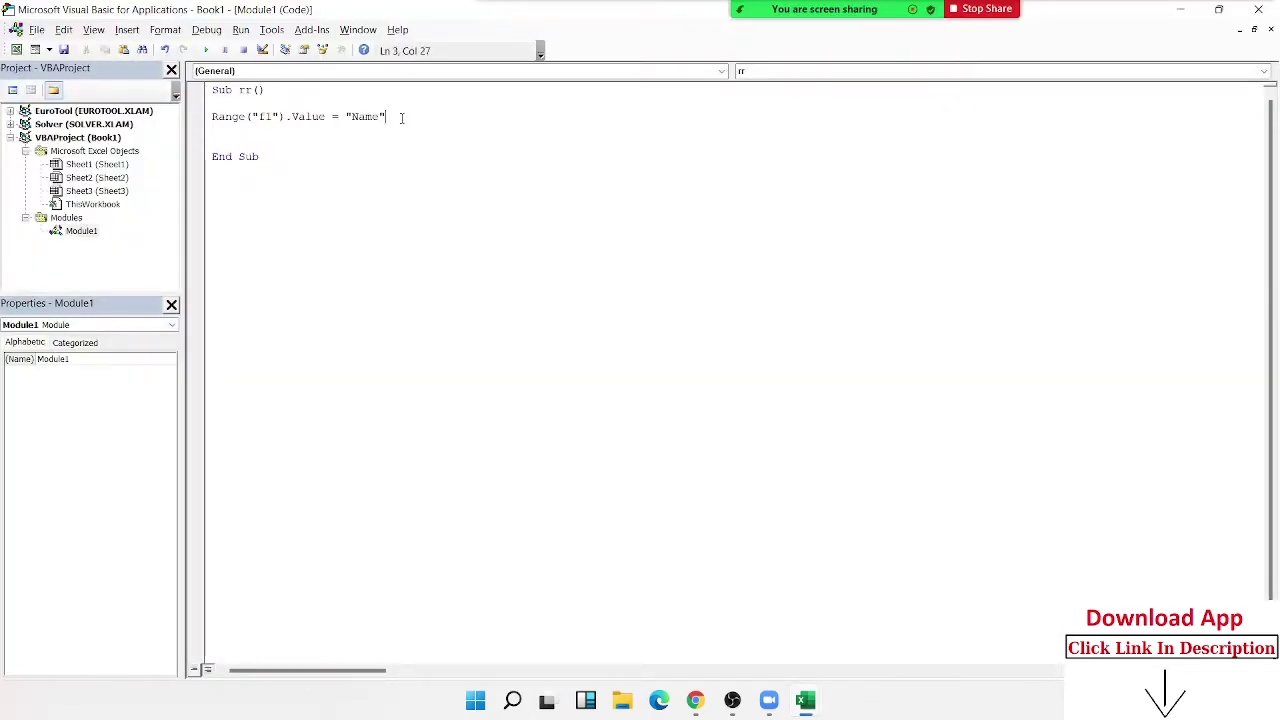
key(shift+Home)
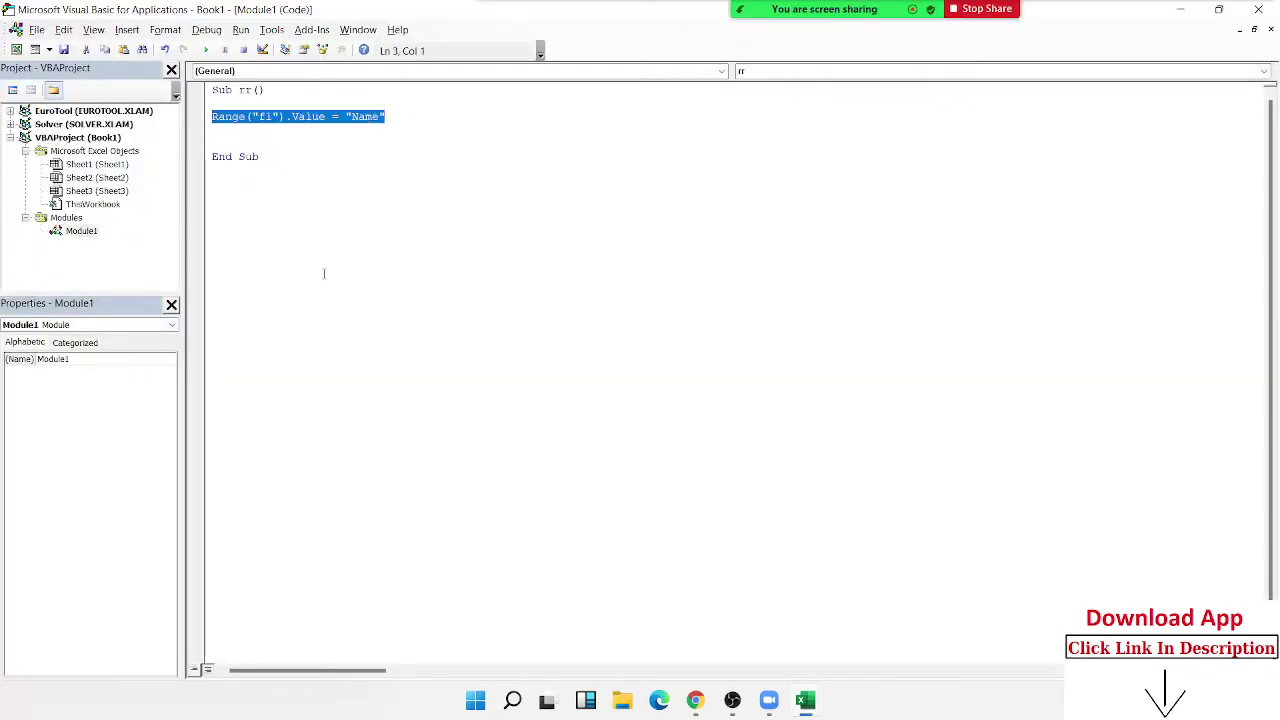
key(alt+F11)
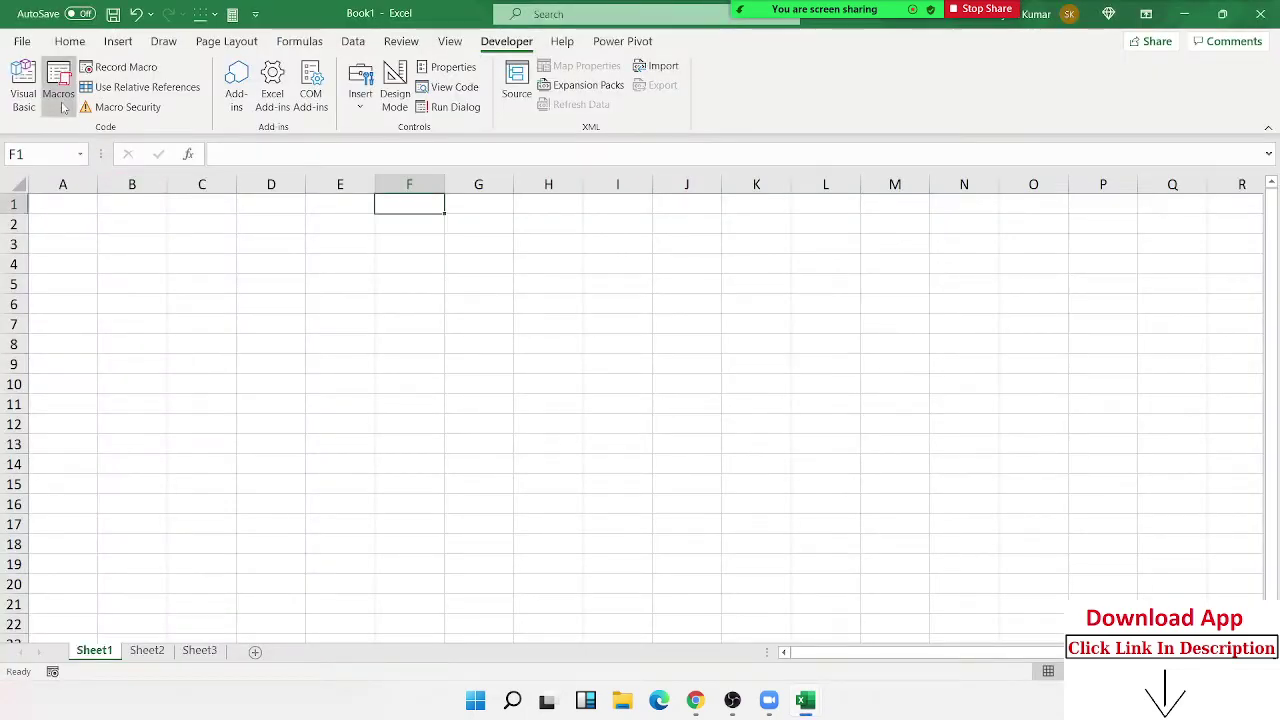
click(60, 100)
click(707, 201)
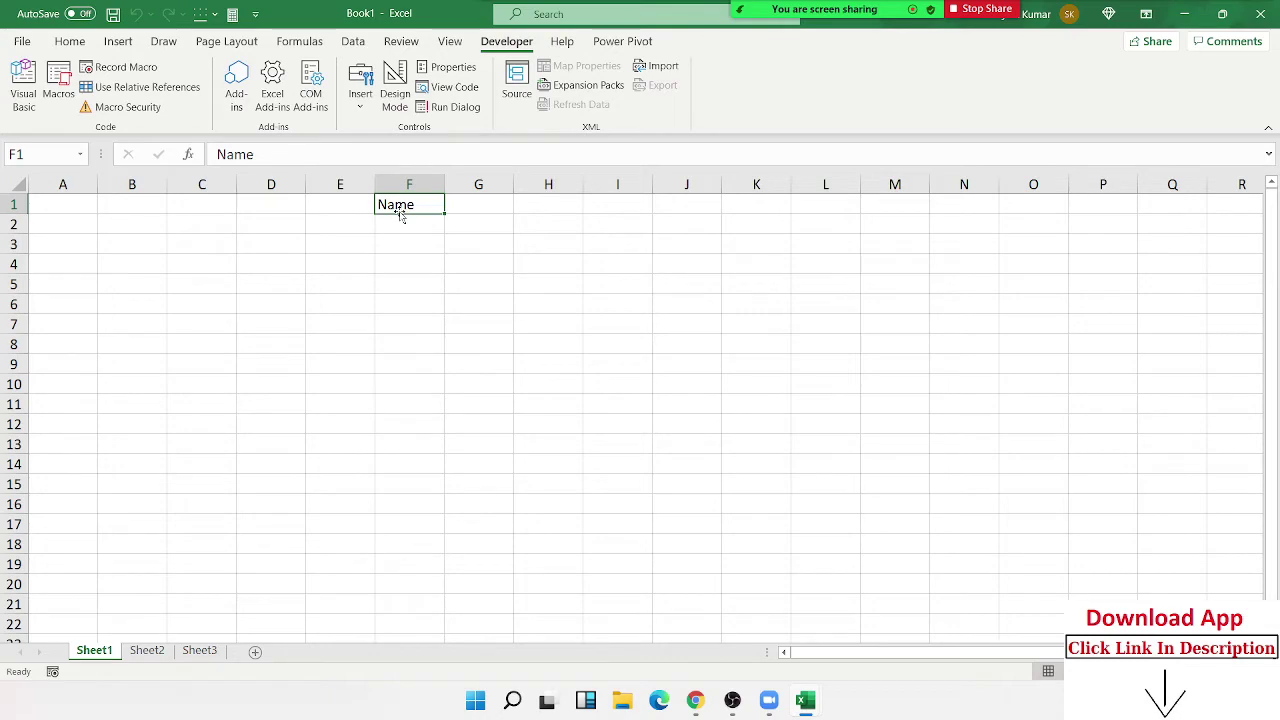
key(Delete)
Step: Review rr's Range("f1") line in the code editor, then return to Excel
key(alt+F11)
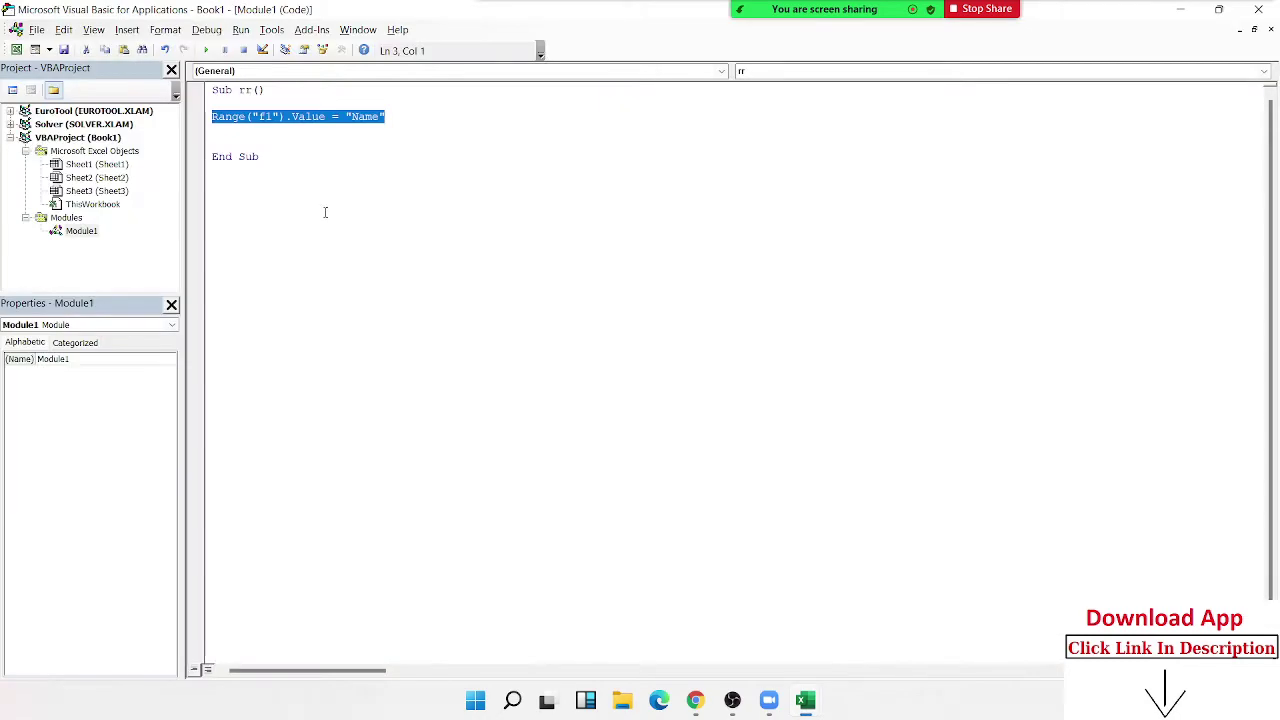
click(303, 176)
key(ctrl+a)
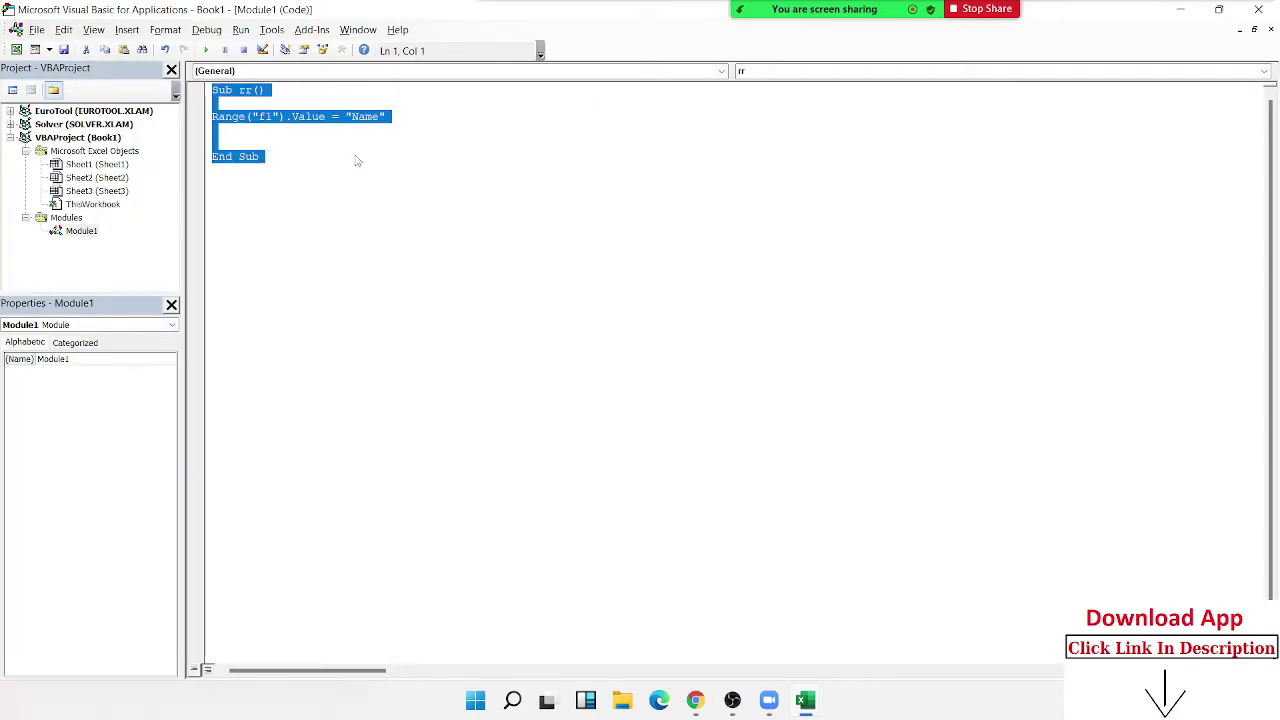
drag(272, 117, 383, 117)
key(alt+F11)
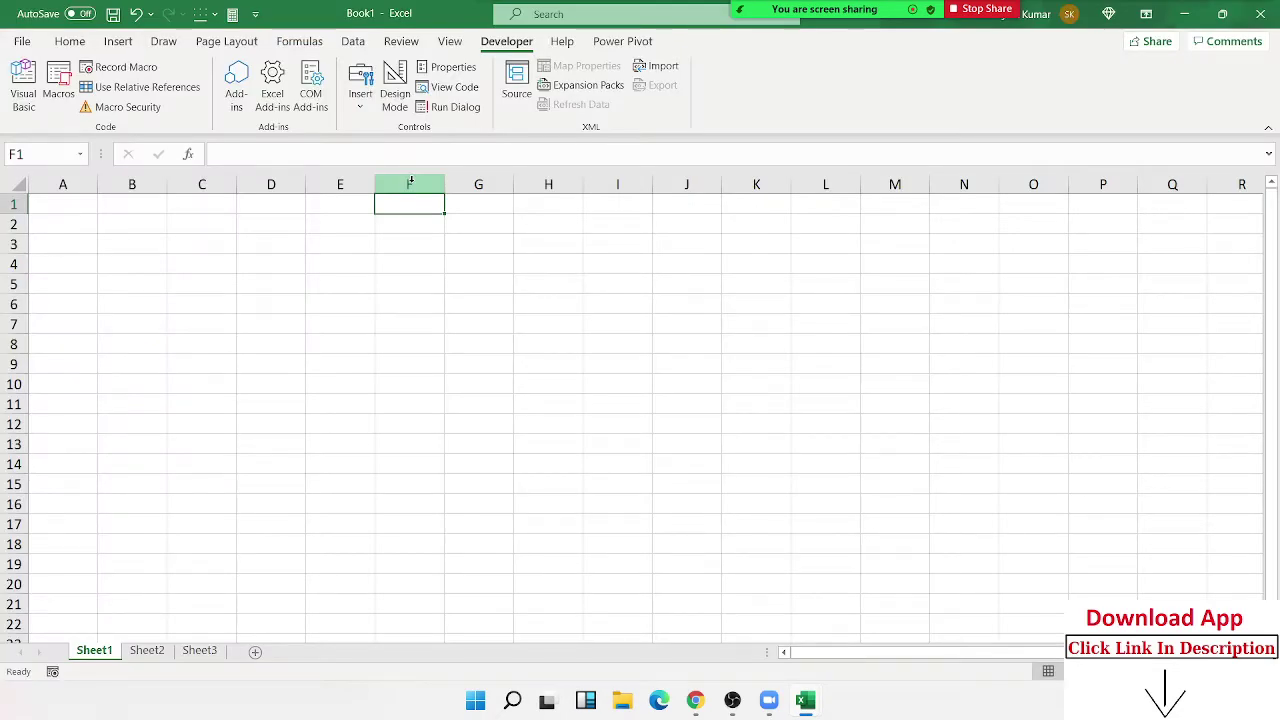
Step: Starting from D10, record Macro1 typing Name into F1, then stop recording
click(466, 280)
click(255, 384)
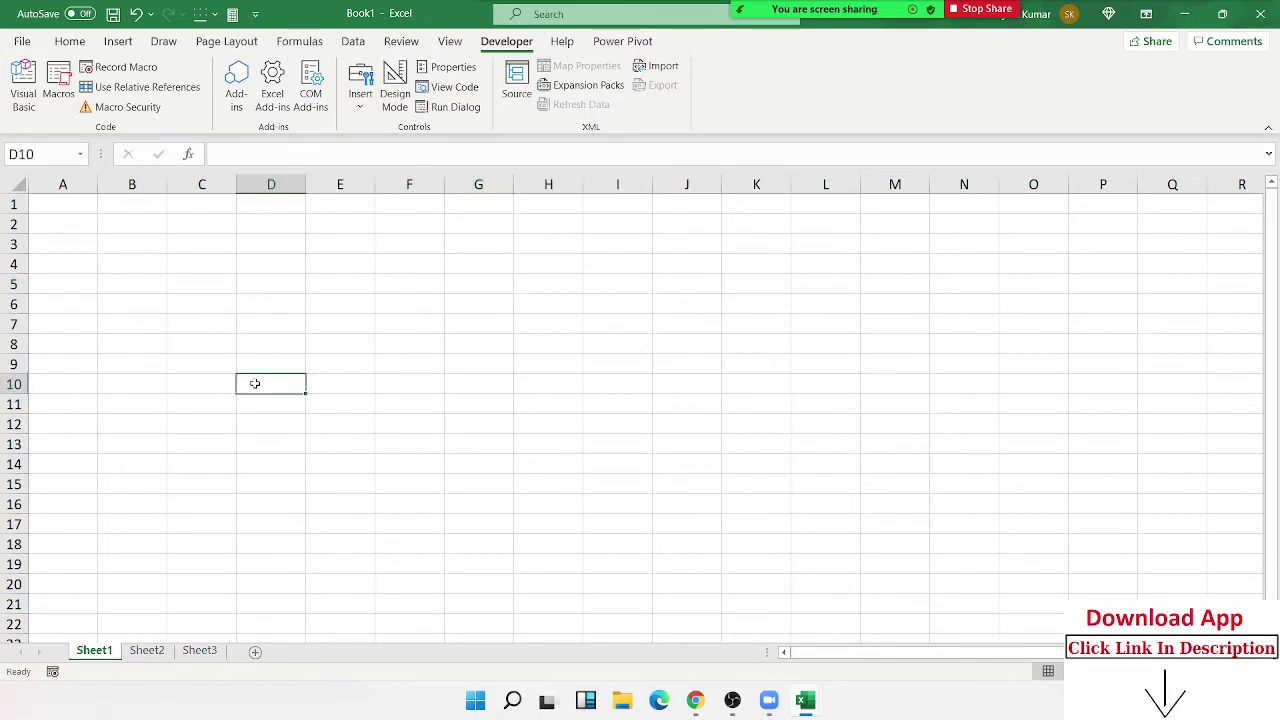
click(124, 62)
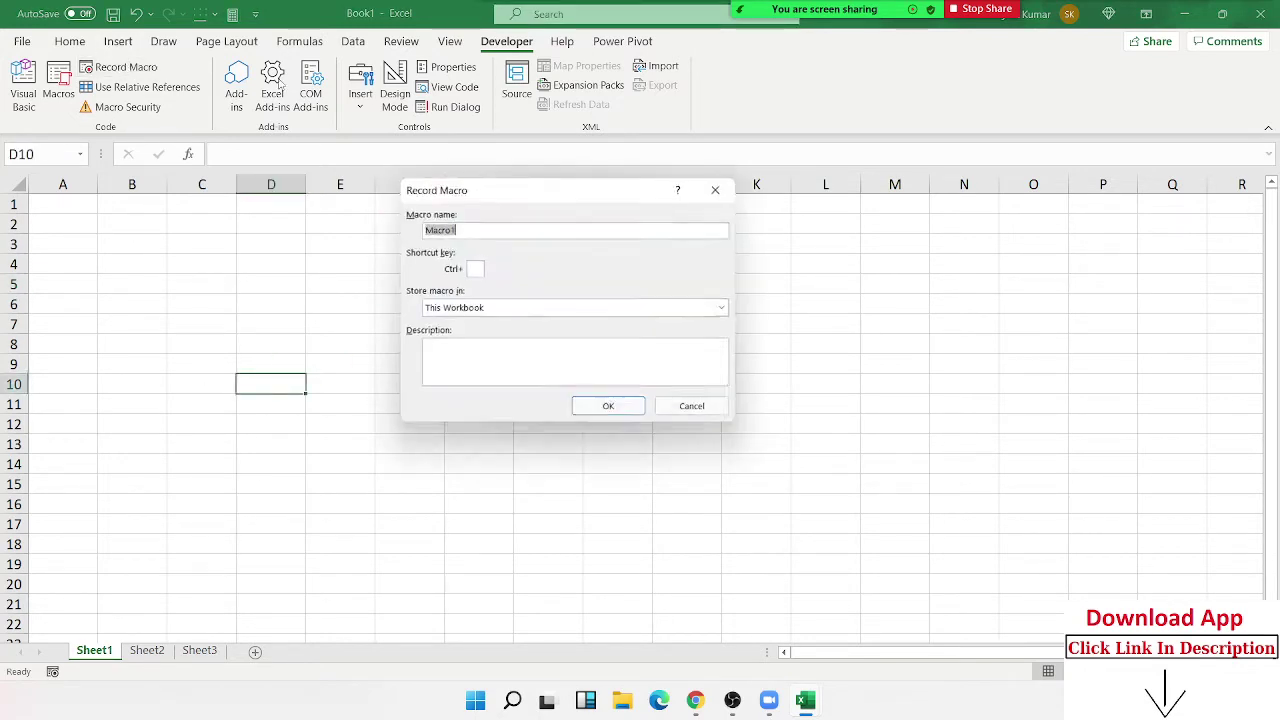
click(622, 411)
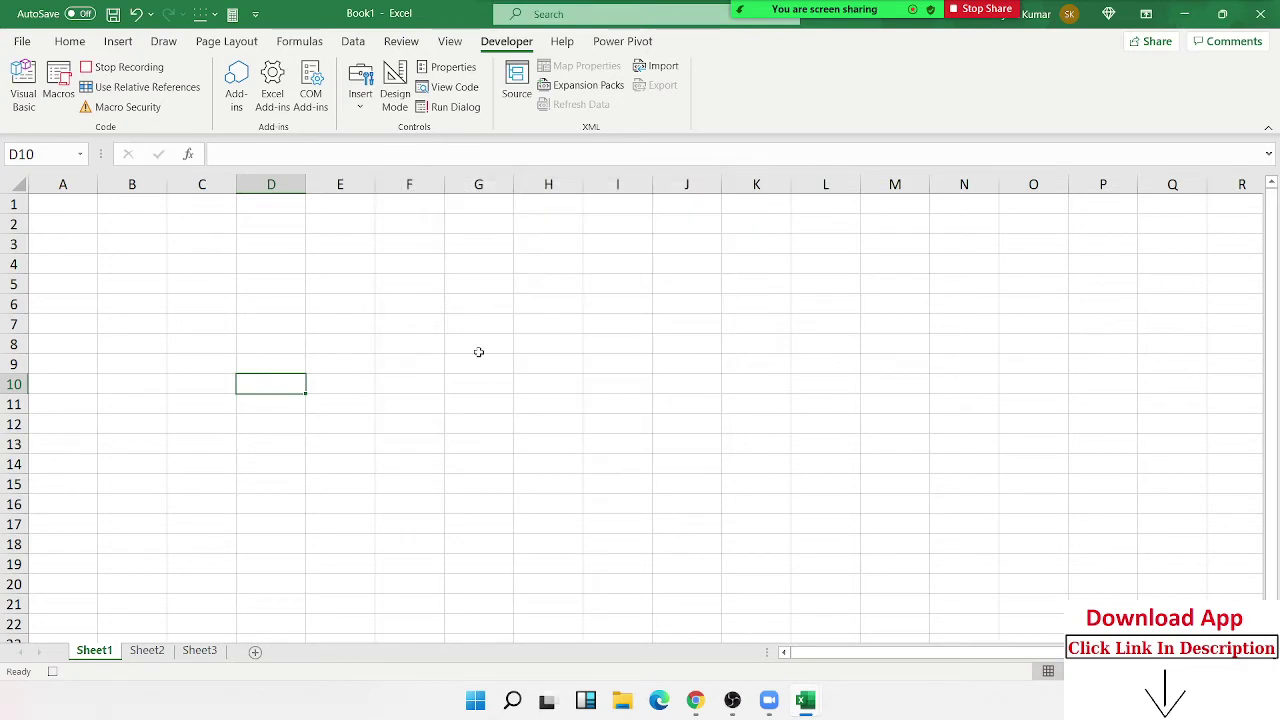
click(426, 209)
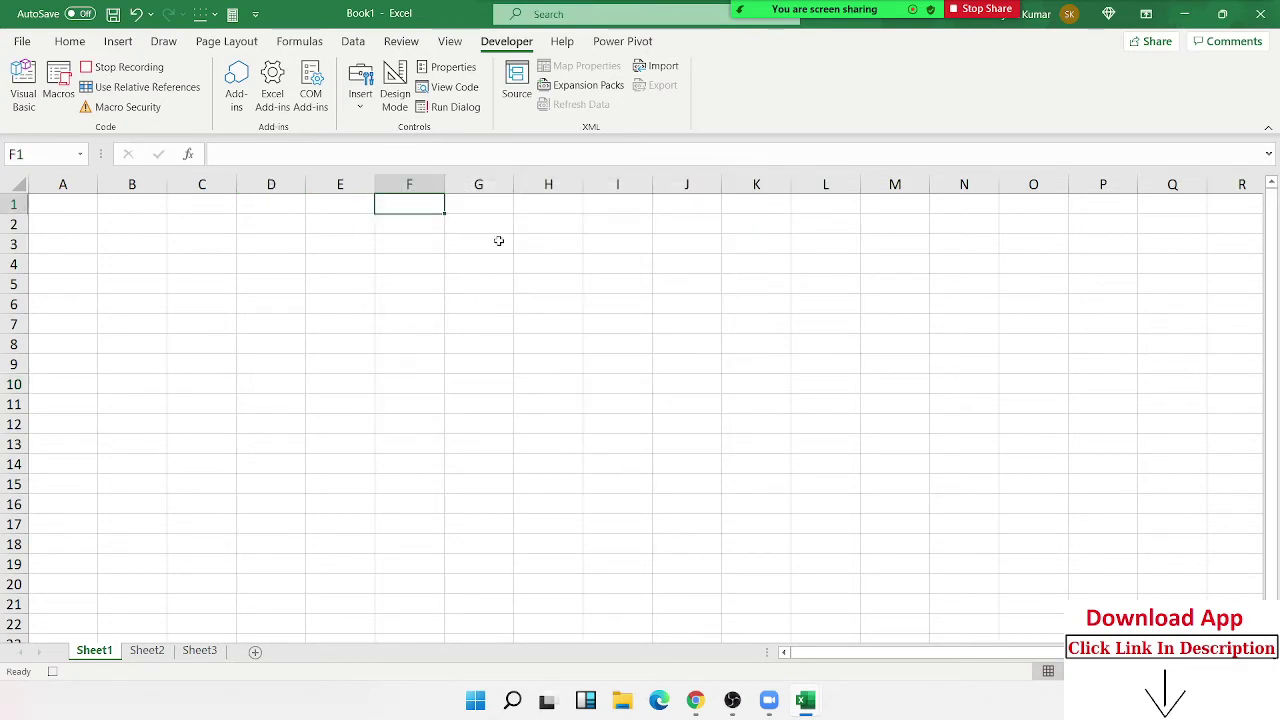
text(Name)
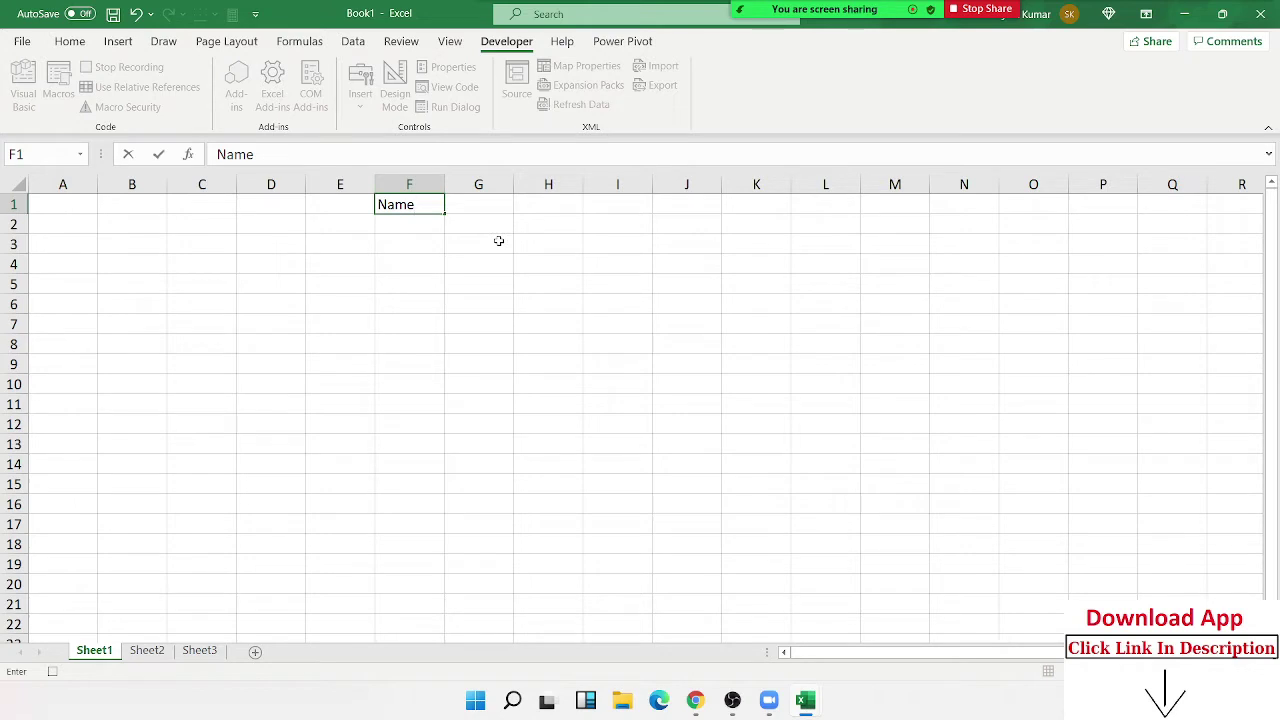
key(ctrl+Return)
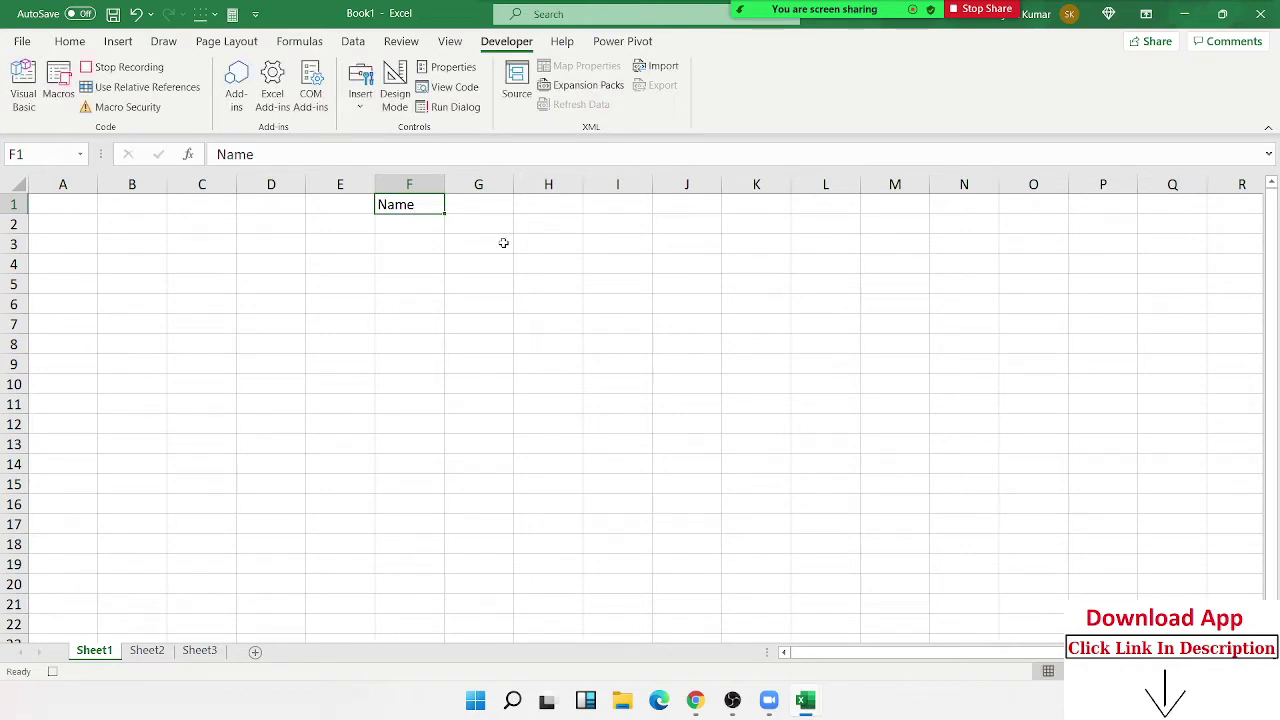
click(52, 671)
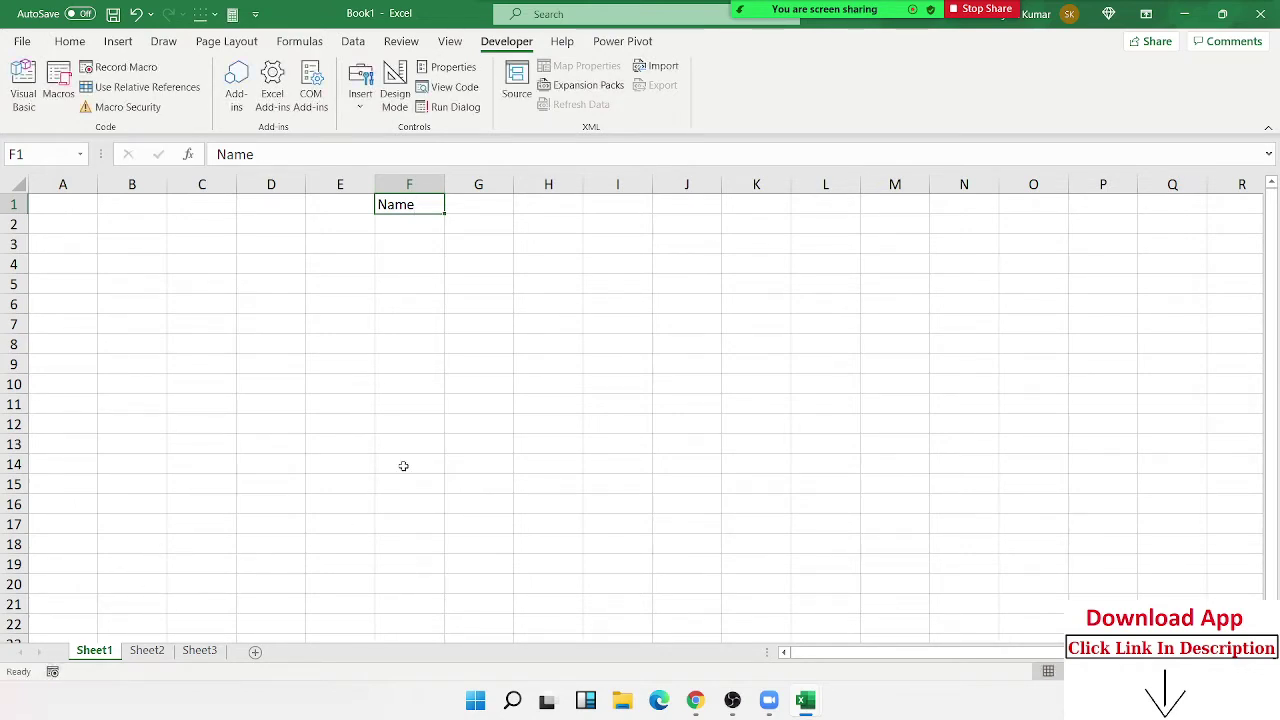
click(452, 377)
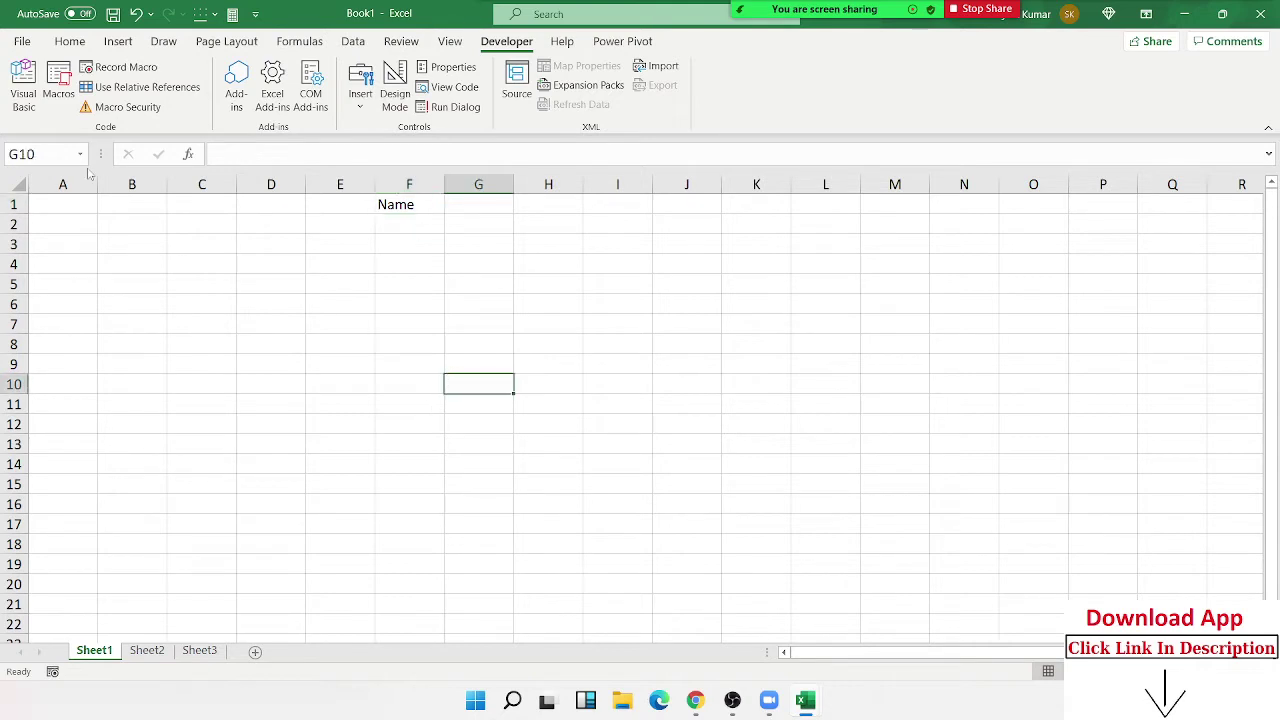
Step: Open Module2's recorded Macro1 and add two blank lines above End Sub
click(34, 110)
click(82, 244)
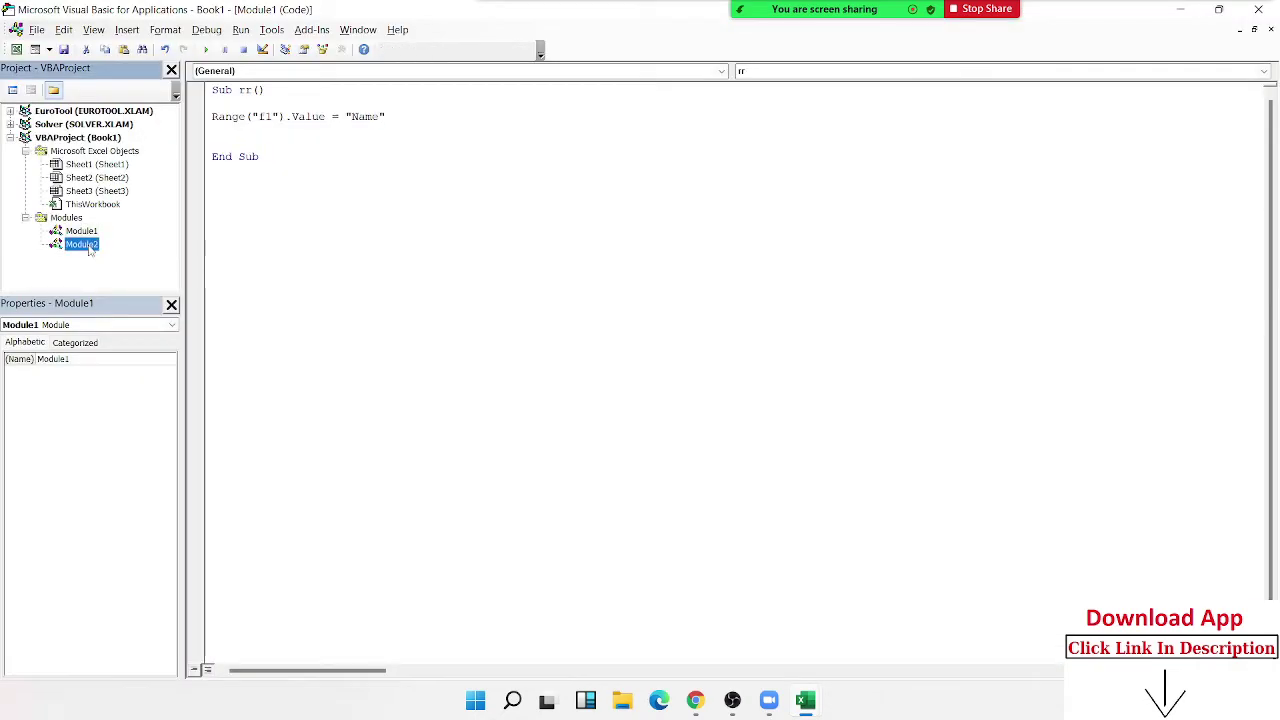
double_click(82, 244)
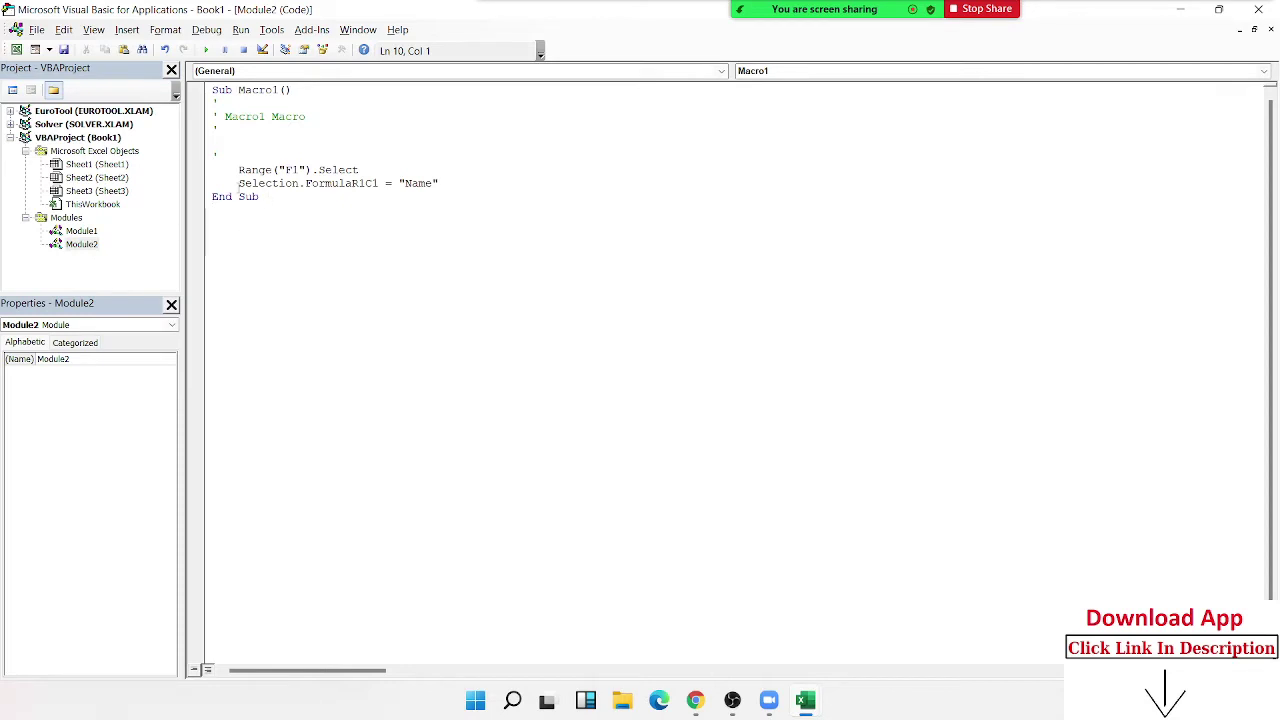
click(204, 197)
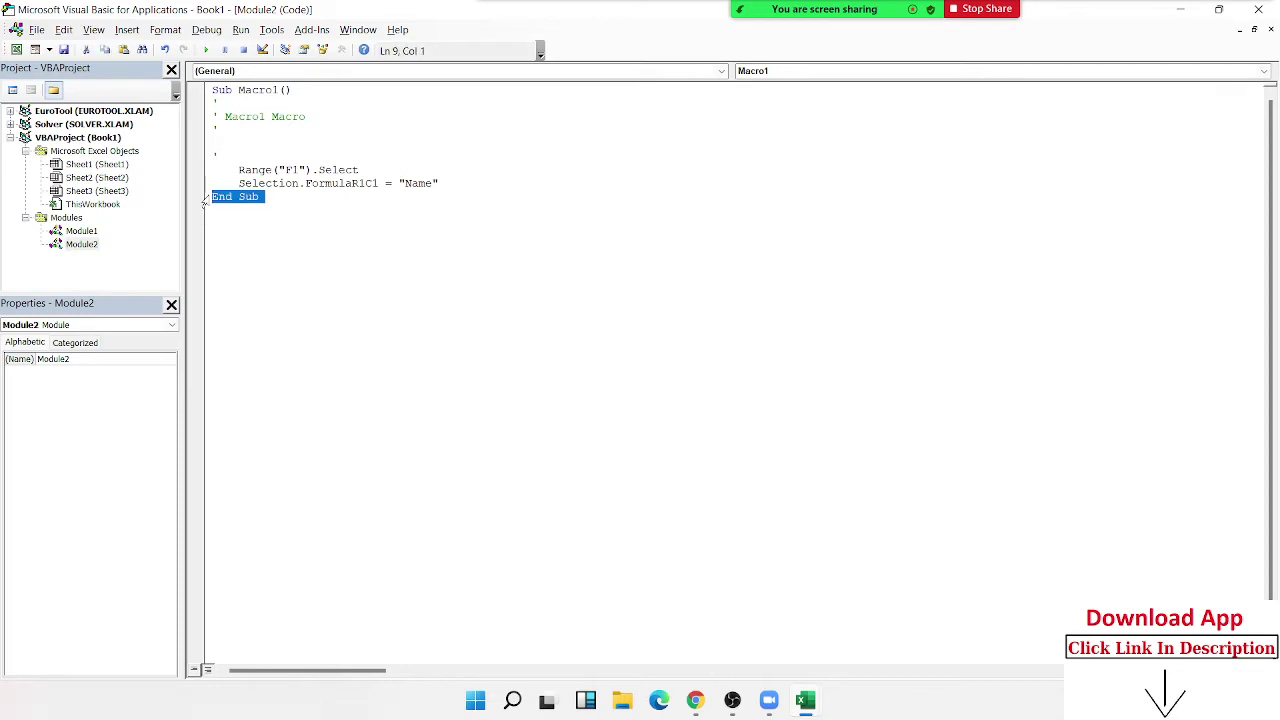
click(211, 197)
key(Return)
key(Return)
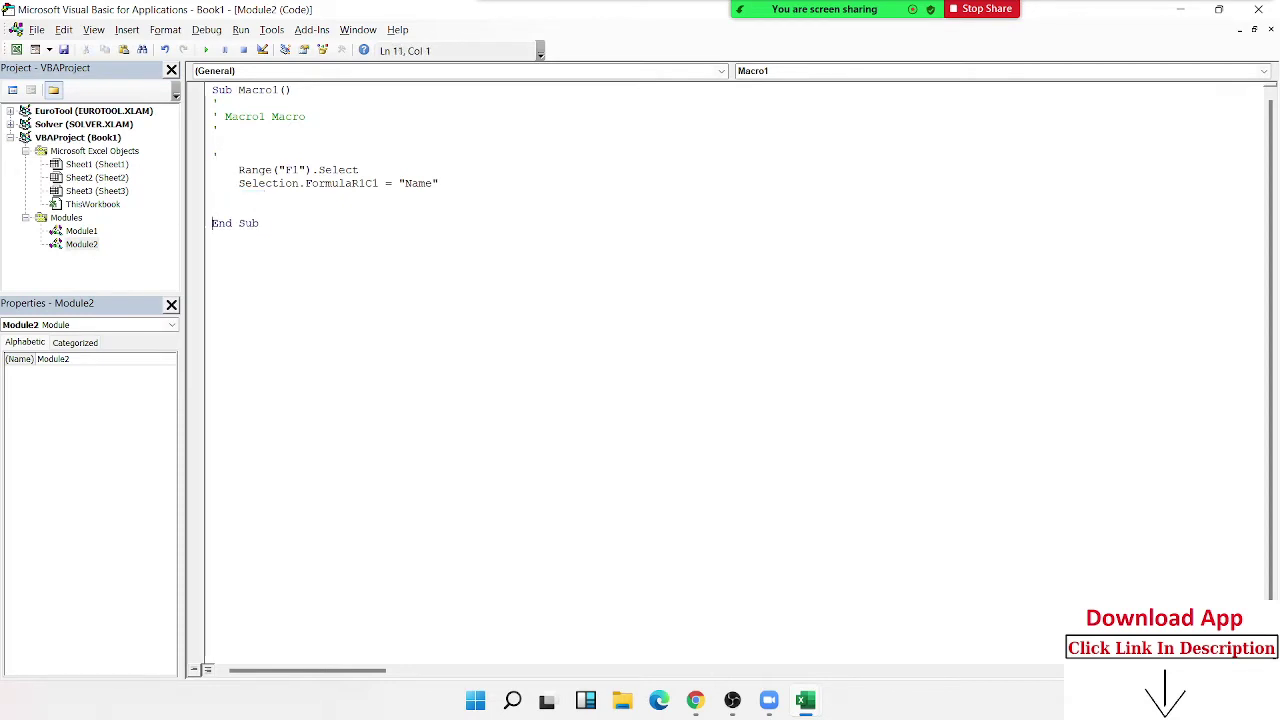
Step: Compare Macro1's Range("F1") and Selection lines with rr's Range("f1") line in Module1
drag(255, 197, 221, 156)
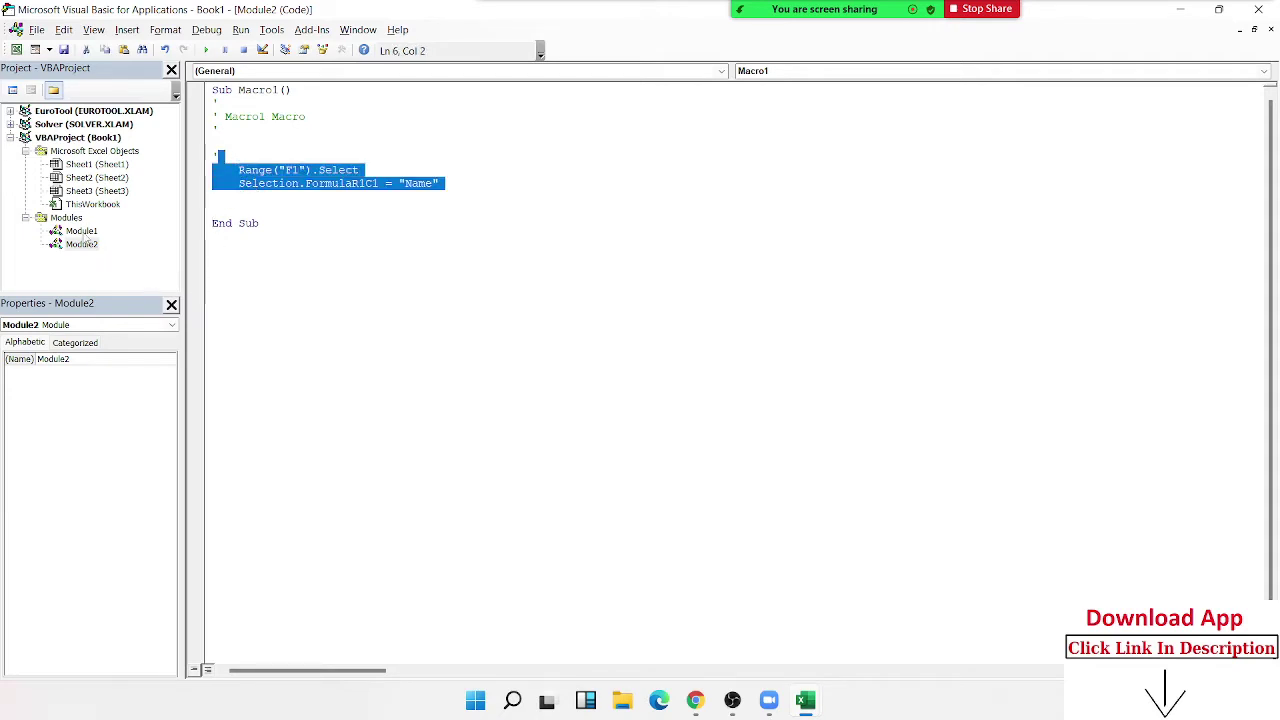
double_click(81, 231)
drag(214, 118, 223, 137)
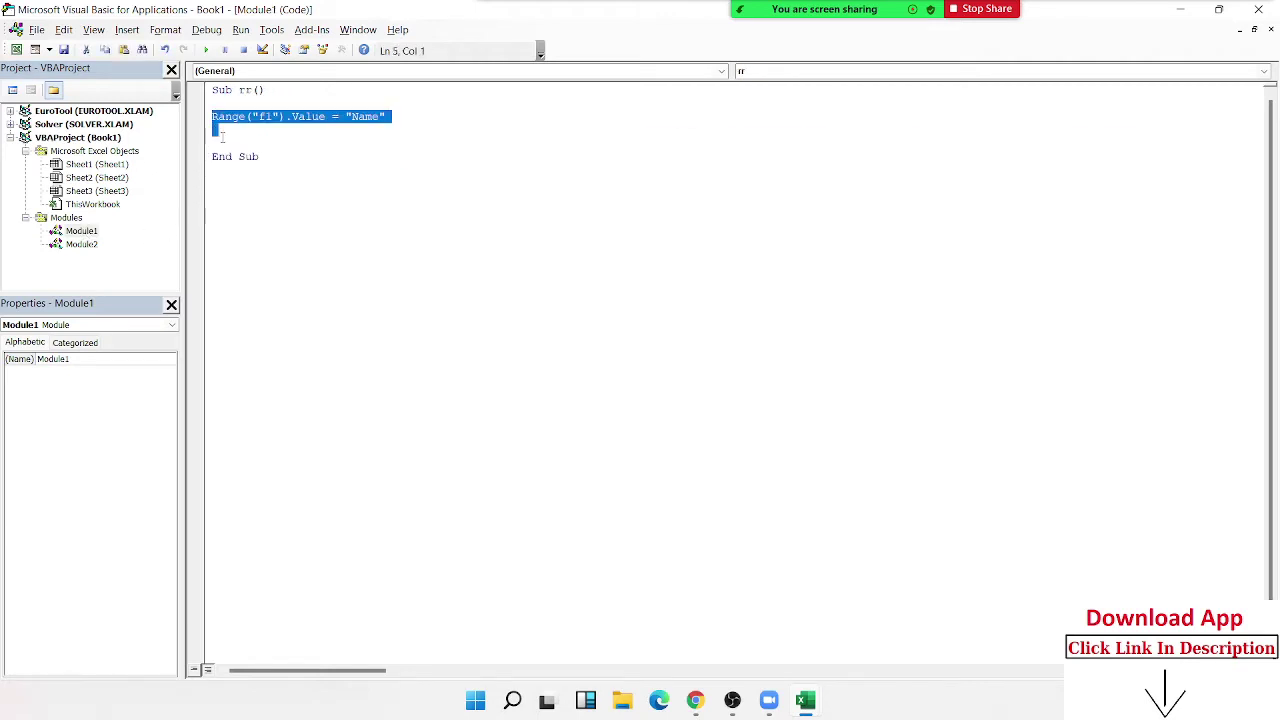
double_click(81, 244)
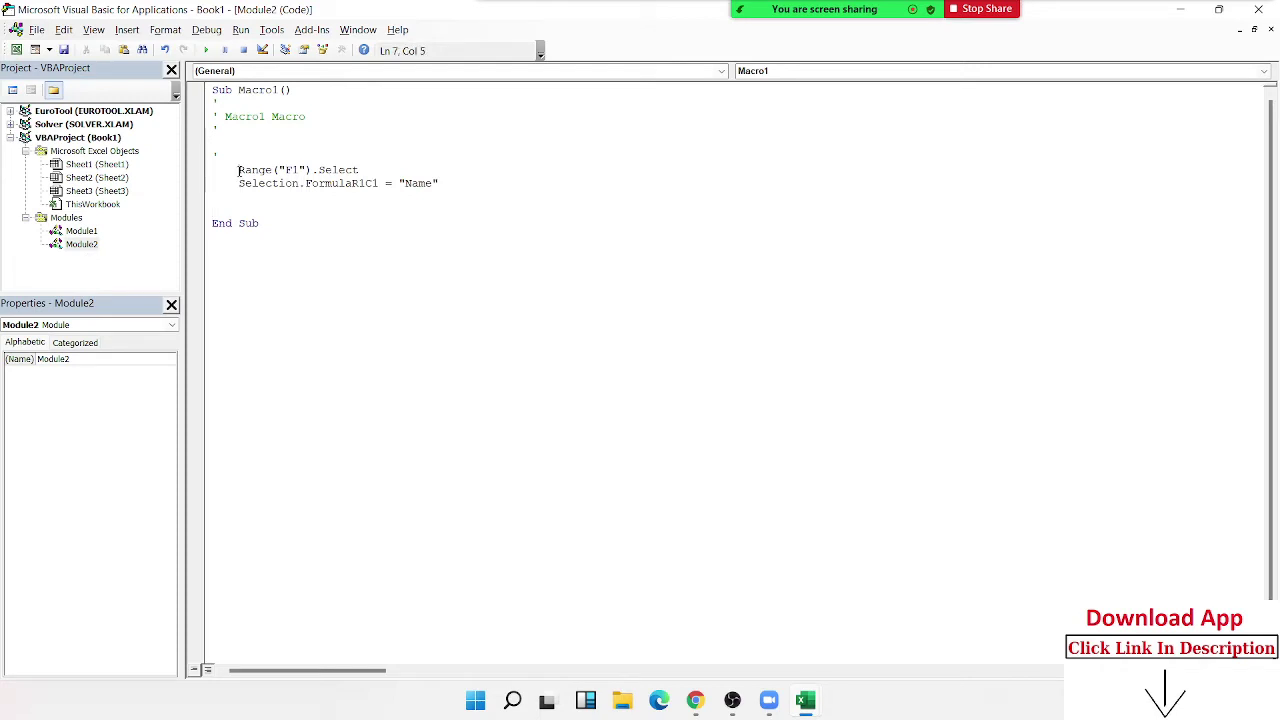
drag(238, 170, 271, 198)
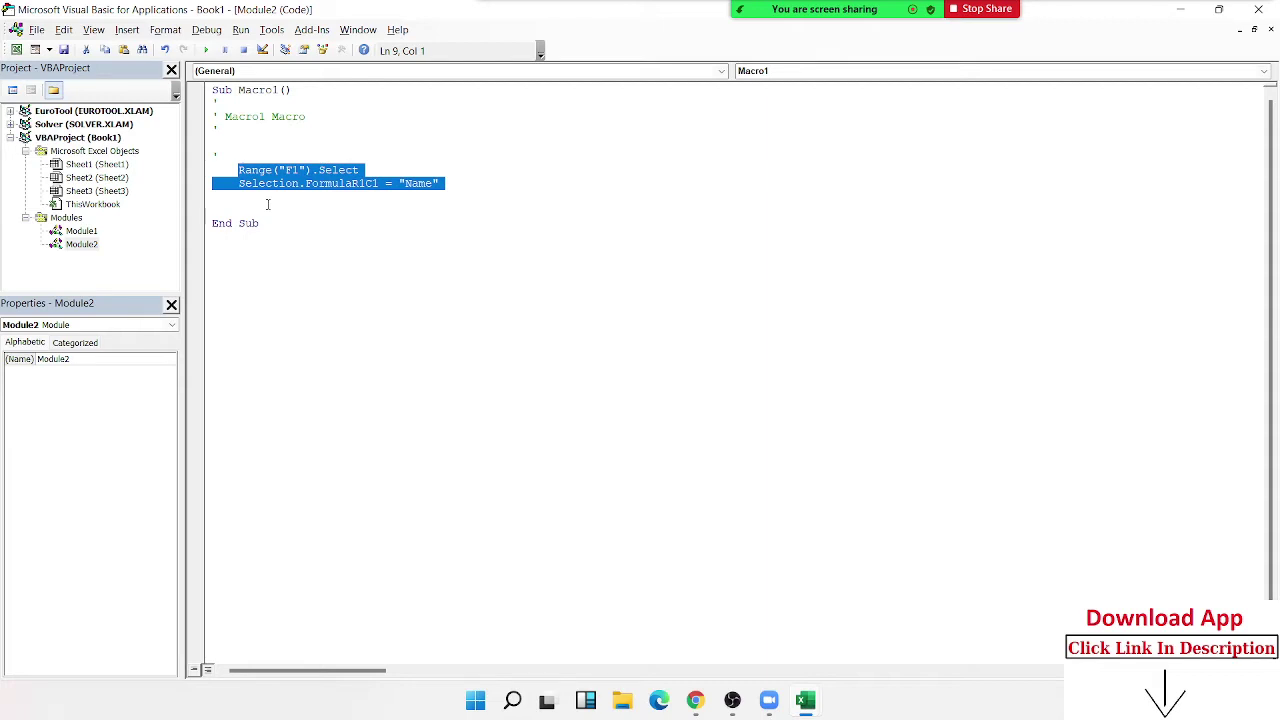
Step: Compare rr's Range("f1") line with Macro1's full code, then minimize the editor
double_click(63, 233)
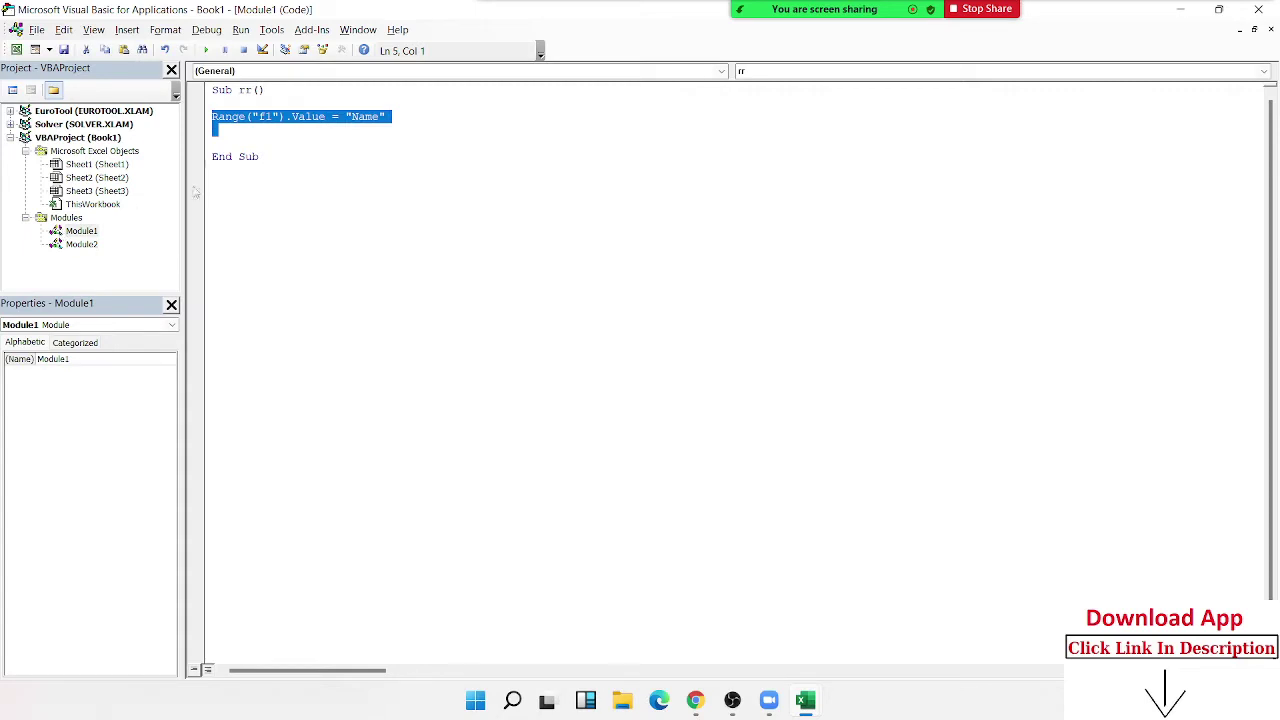
click(250, 134)
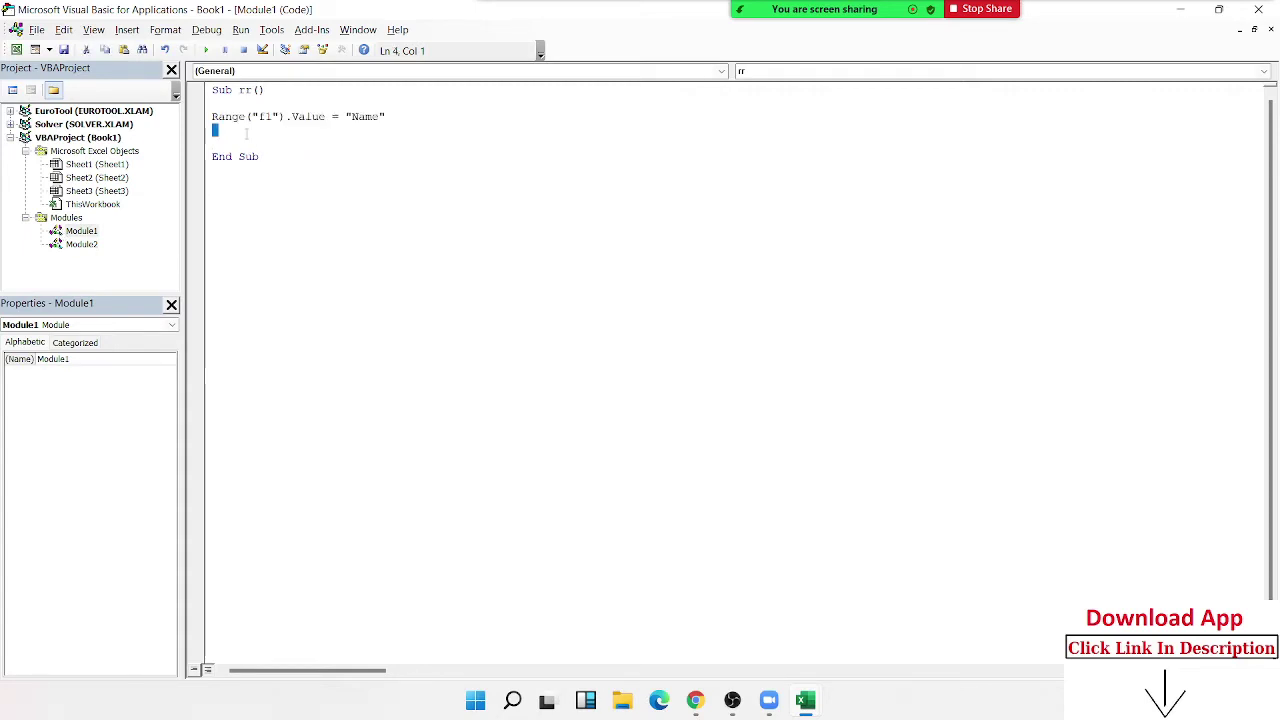
click(204, 120)
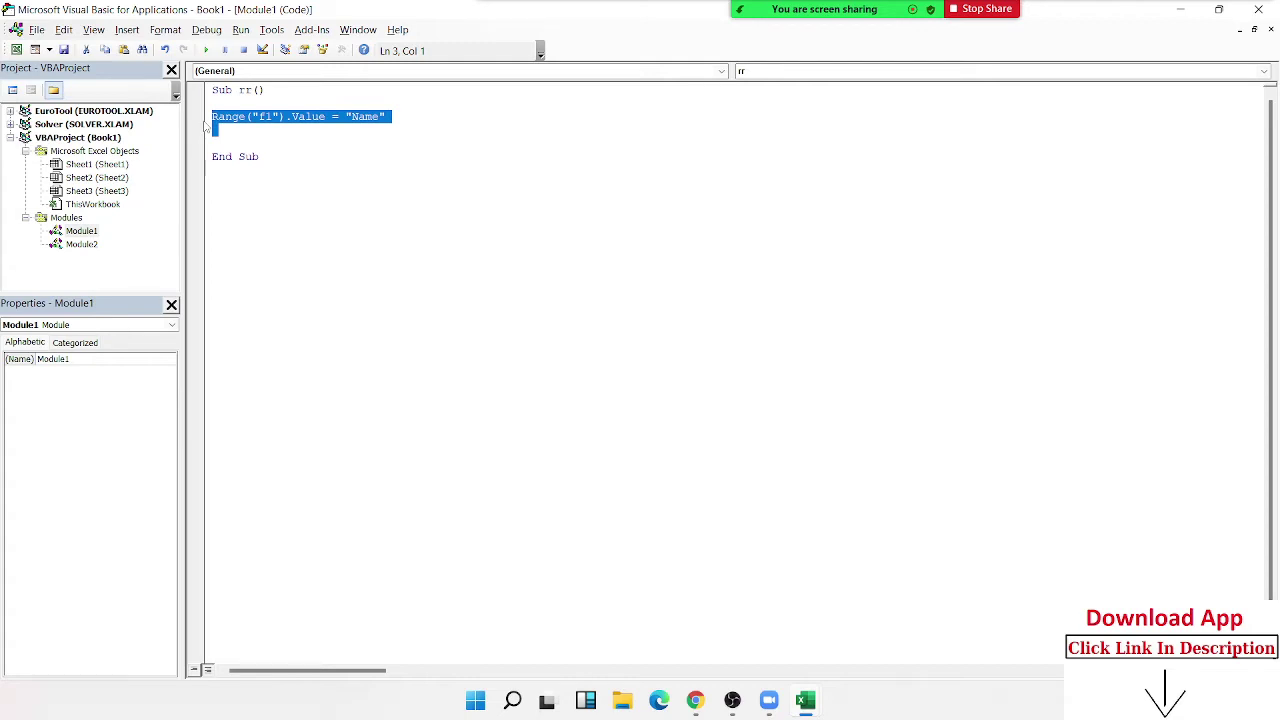
double_click(99, 252)
click(313, 241)
drag(313, 241, 221, 85)
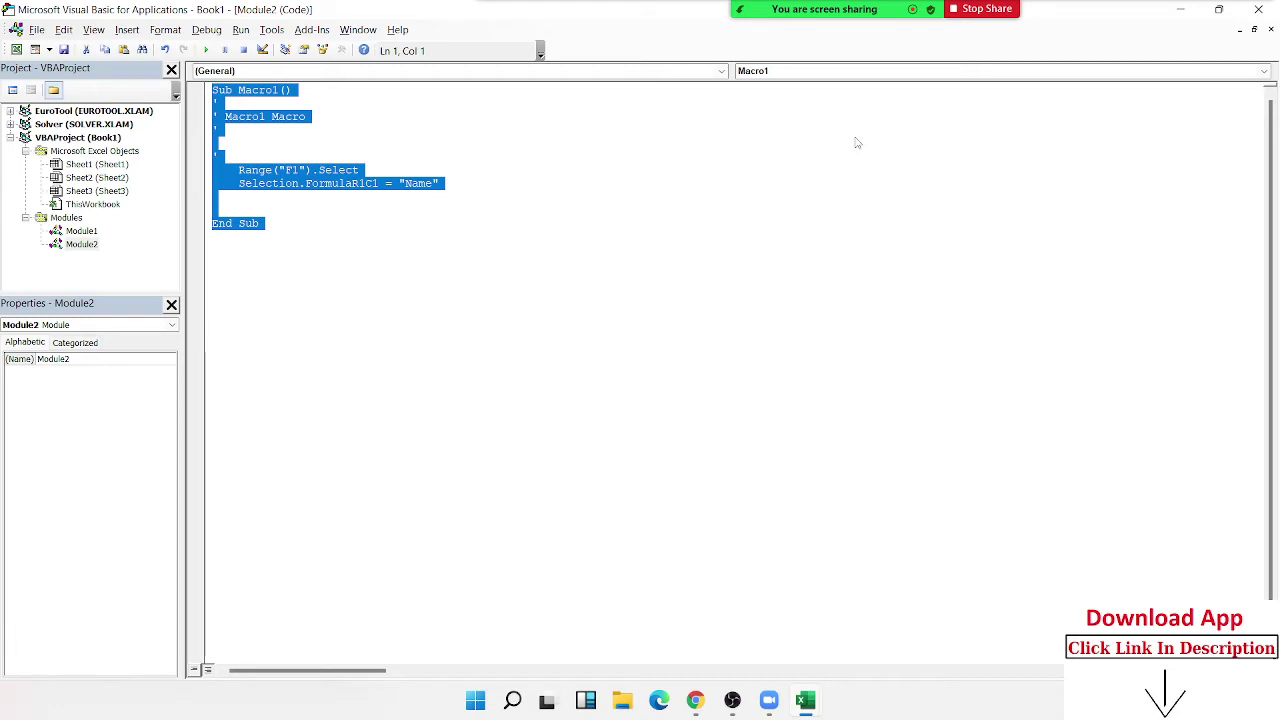
click(1183, 14)
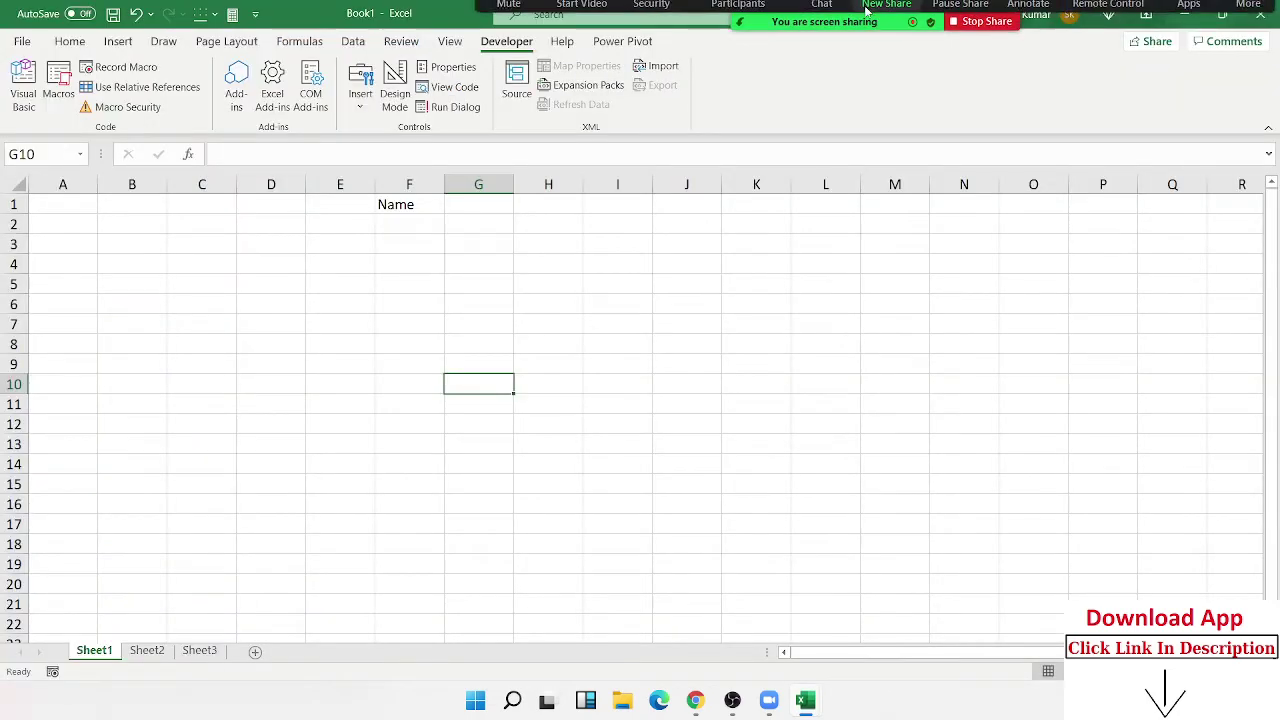
click(754, 22)
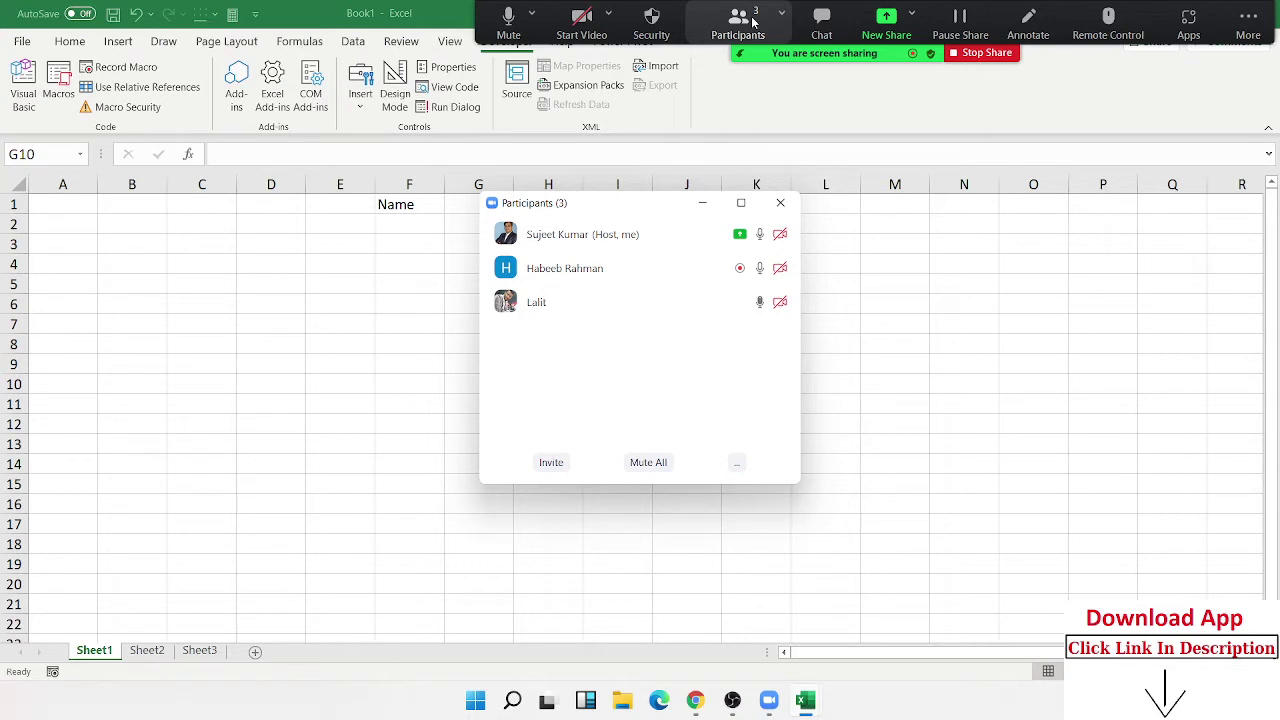
click(780, 203)
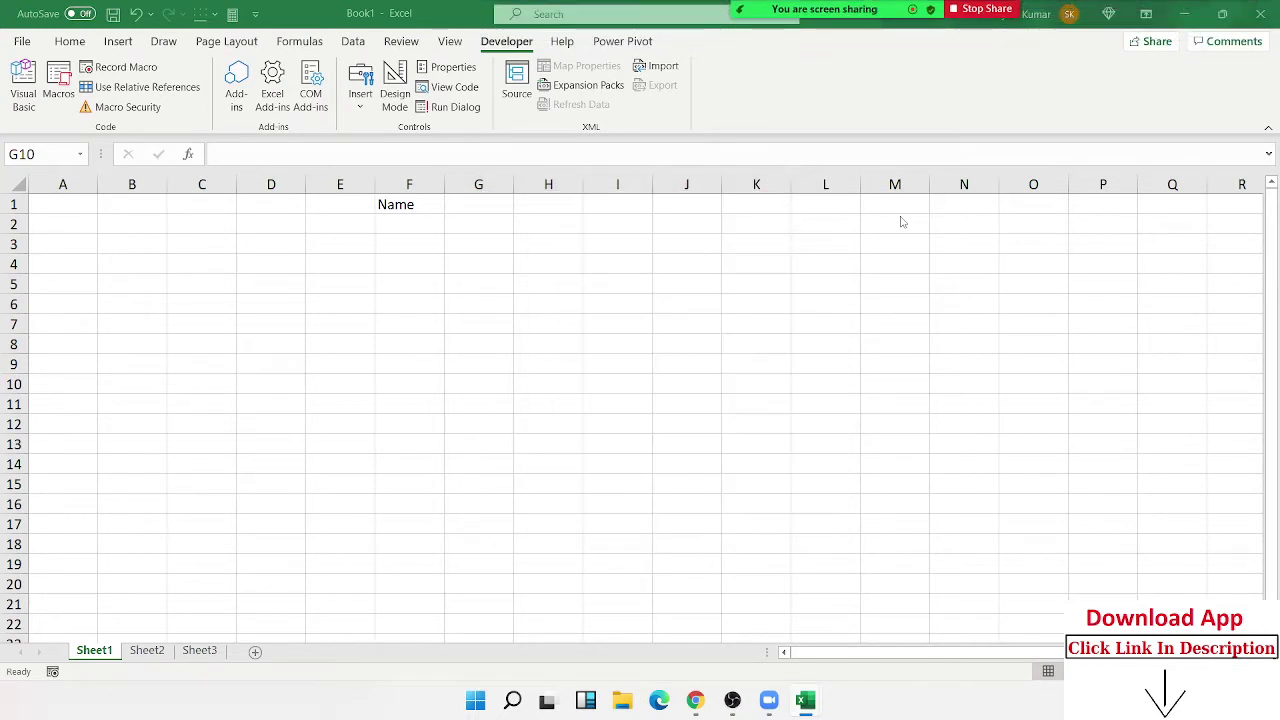
click(409, 210)
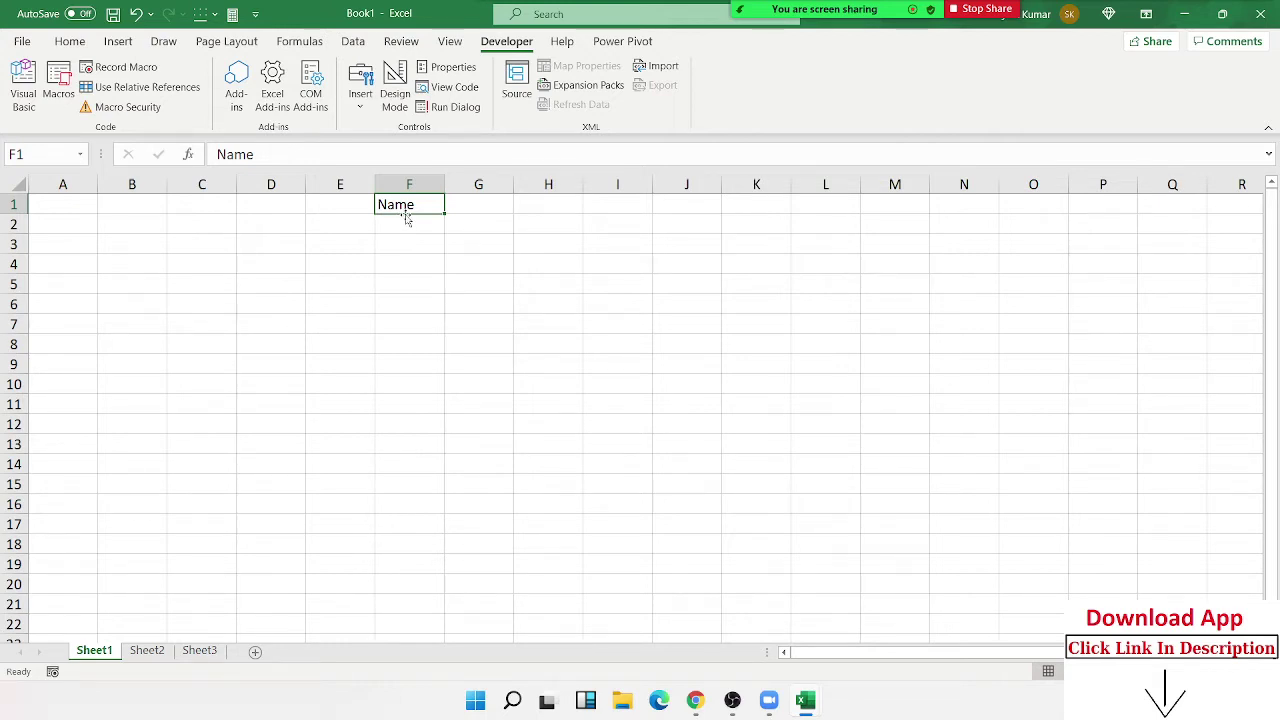
click(275, 391)
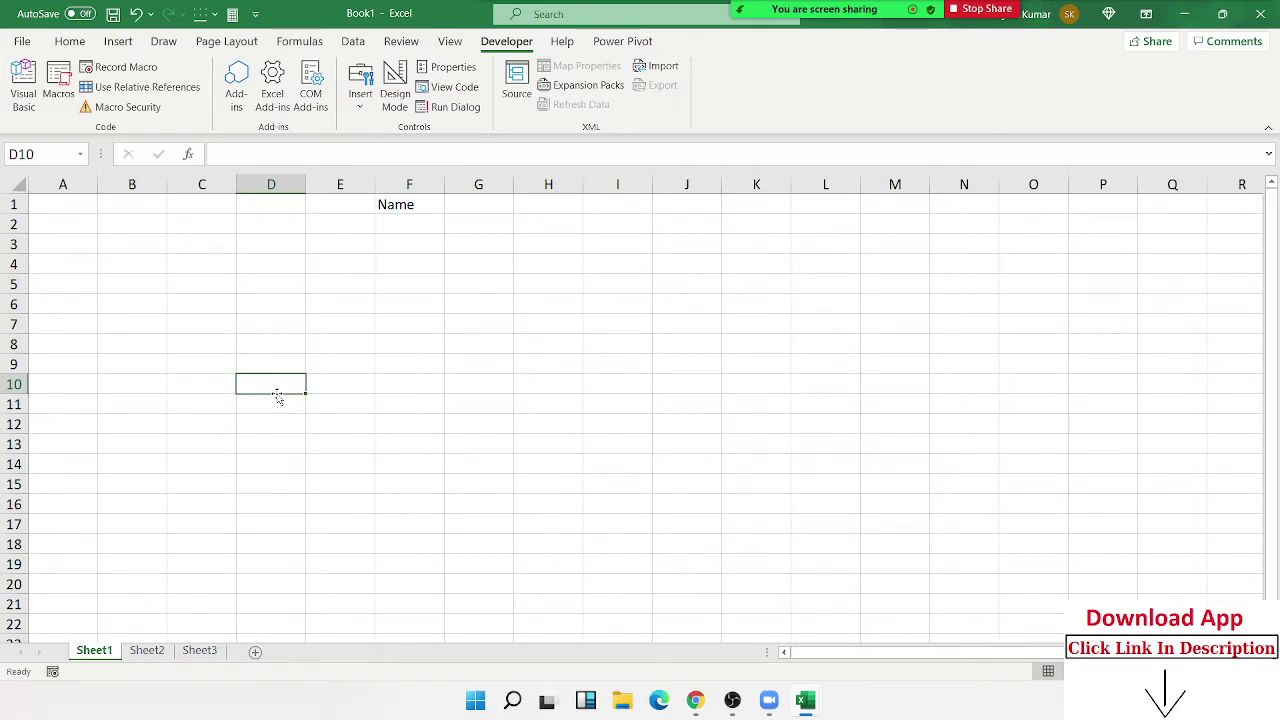
Step: Record Macro2 copying cell D6 and pasting its values only into H3
click(120, 67)
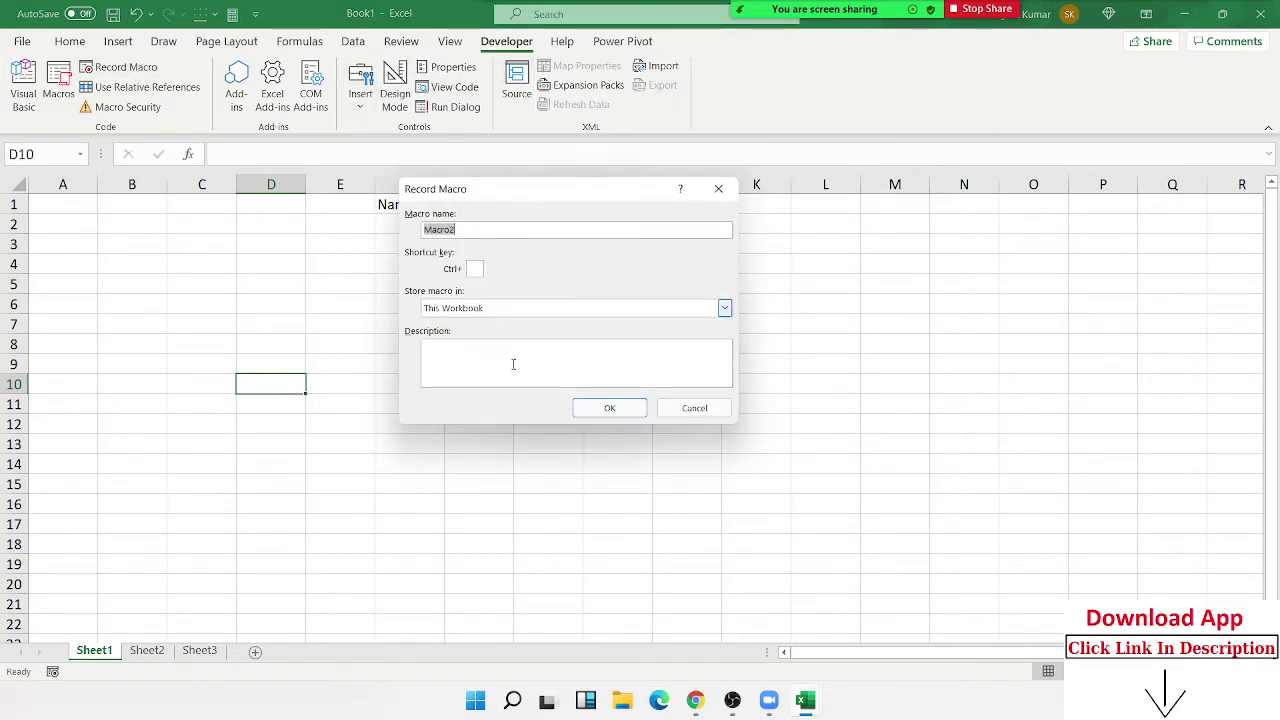
click(612, 410)
click(262, 302)
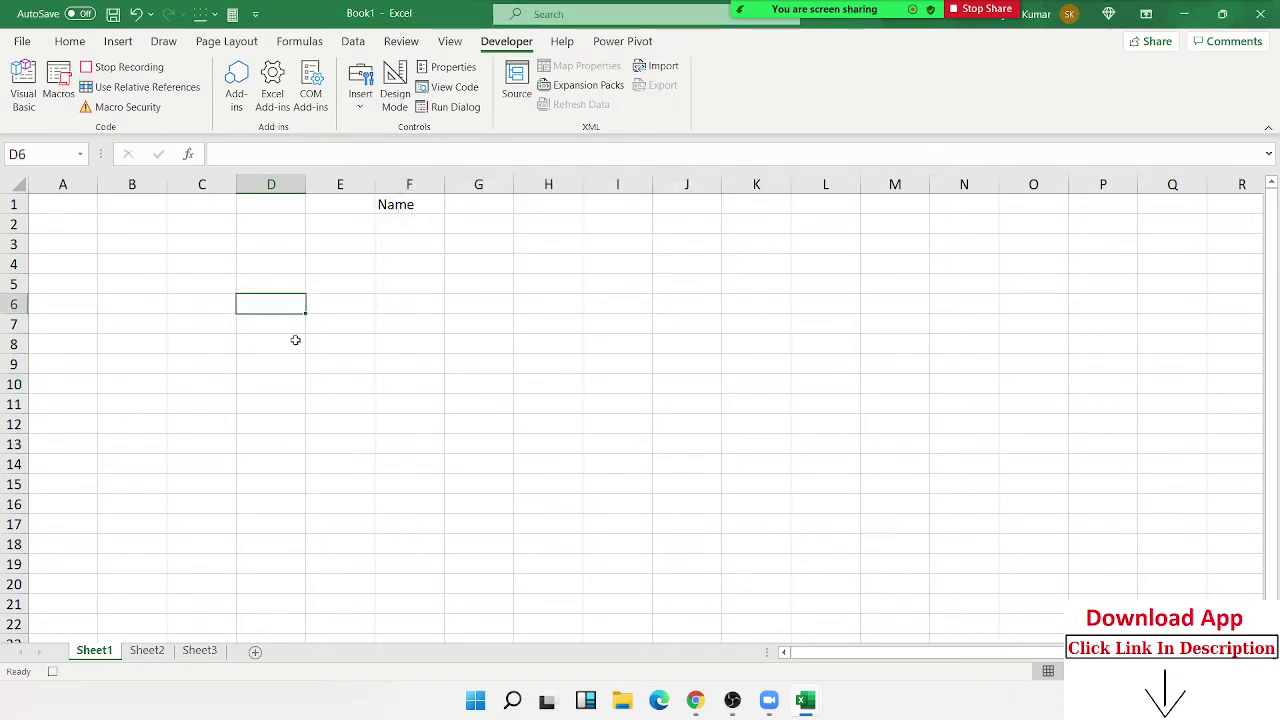
key(ctrl+c)
right_click(545, 250)
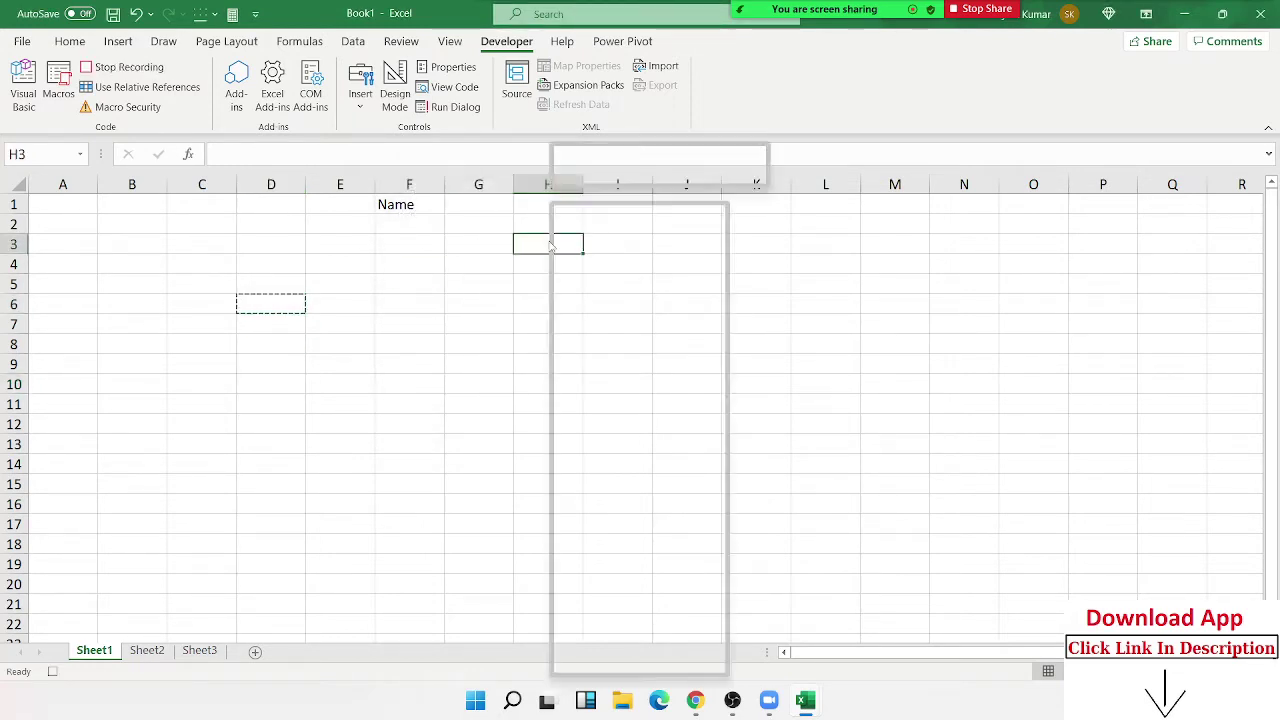
click(590, 312)
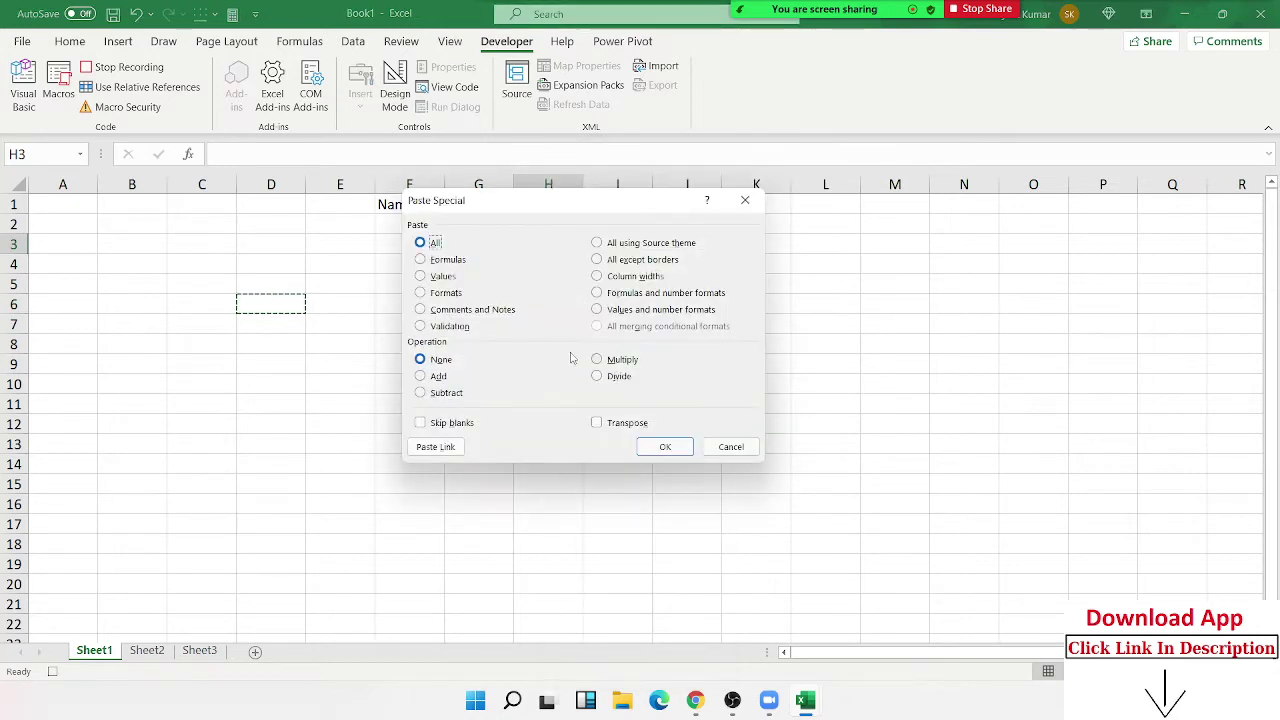
click(442, 277)
click(664, 447)
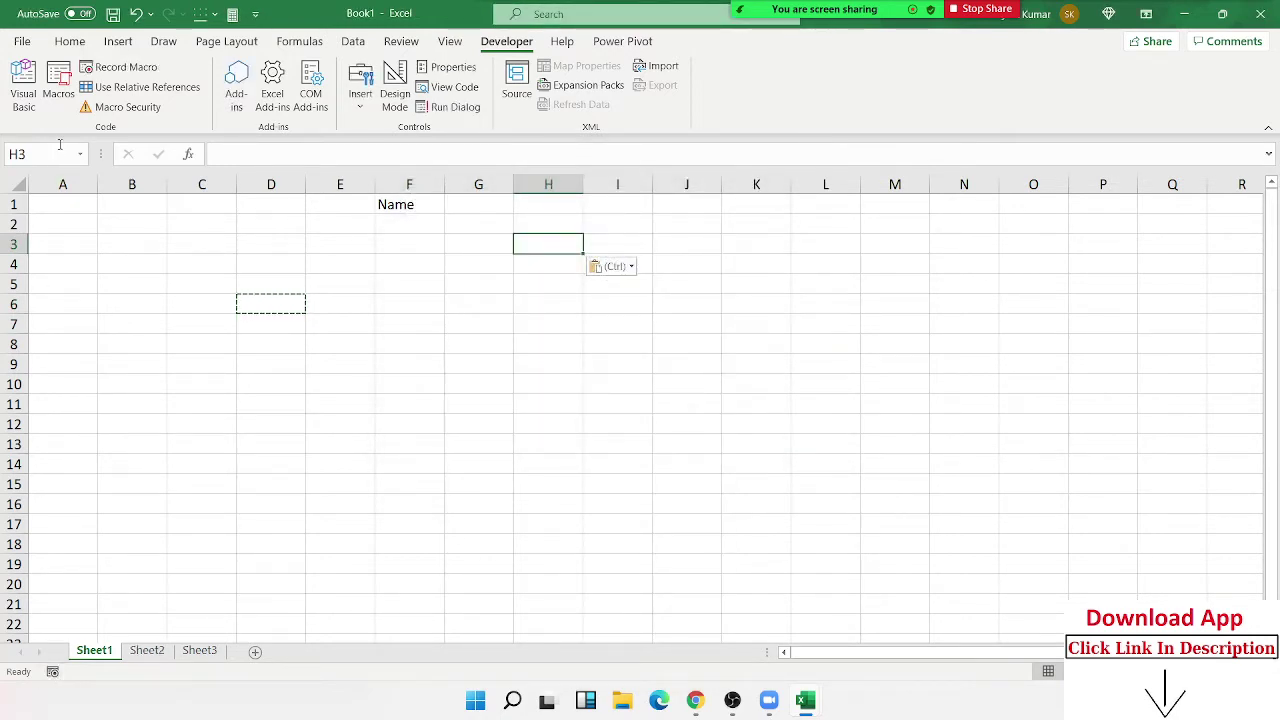
Step: Open Macro2's code for editing from the Macros list
click(58, 85)
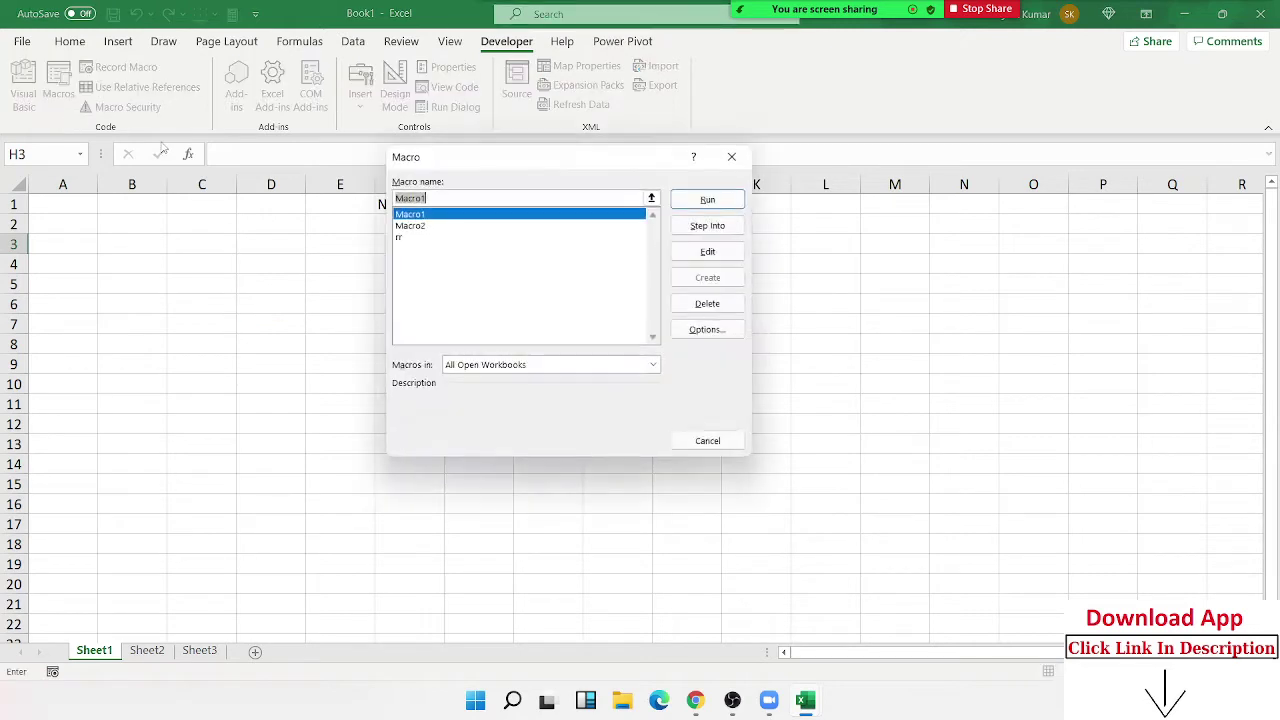
click(422, 227)
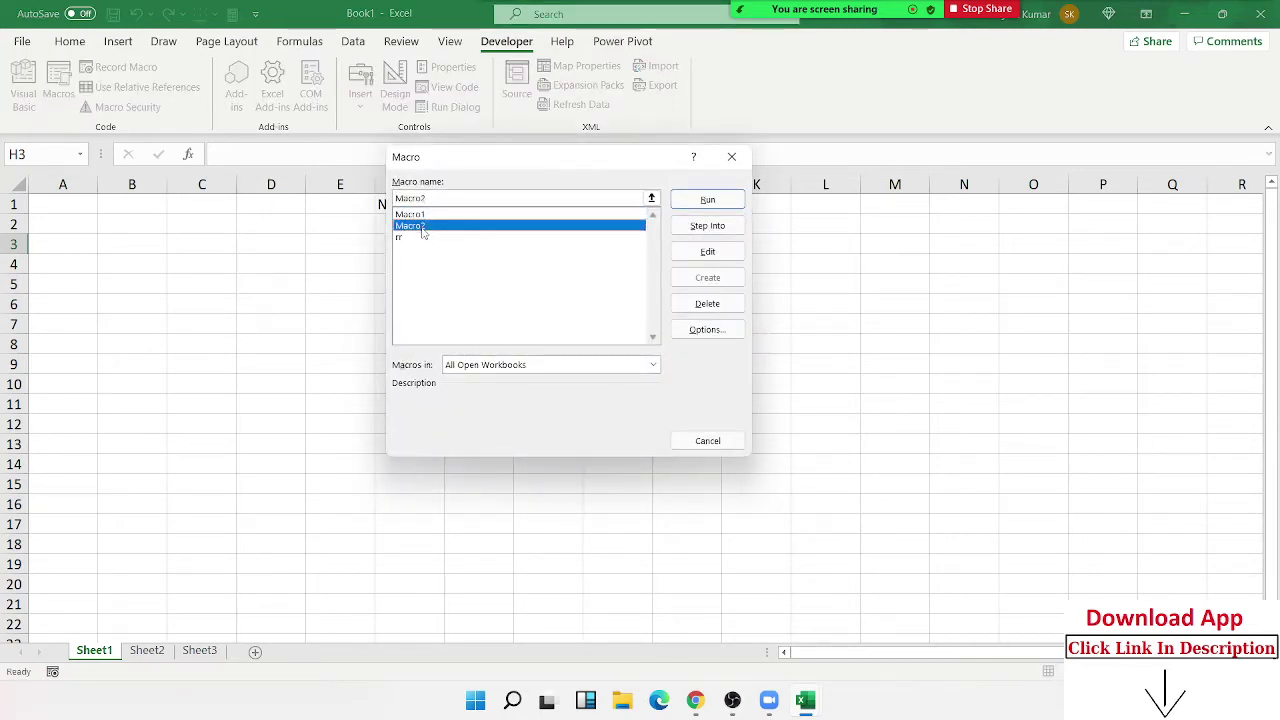
click(693, 258)
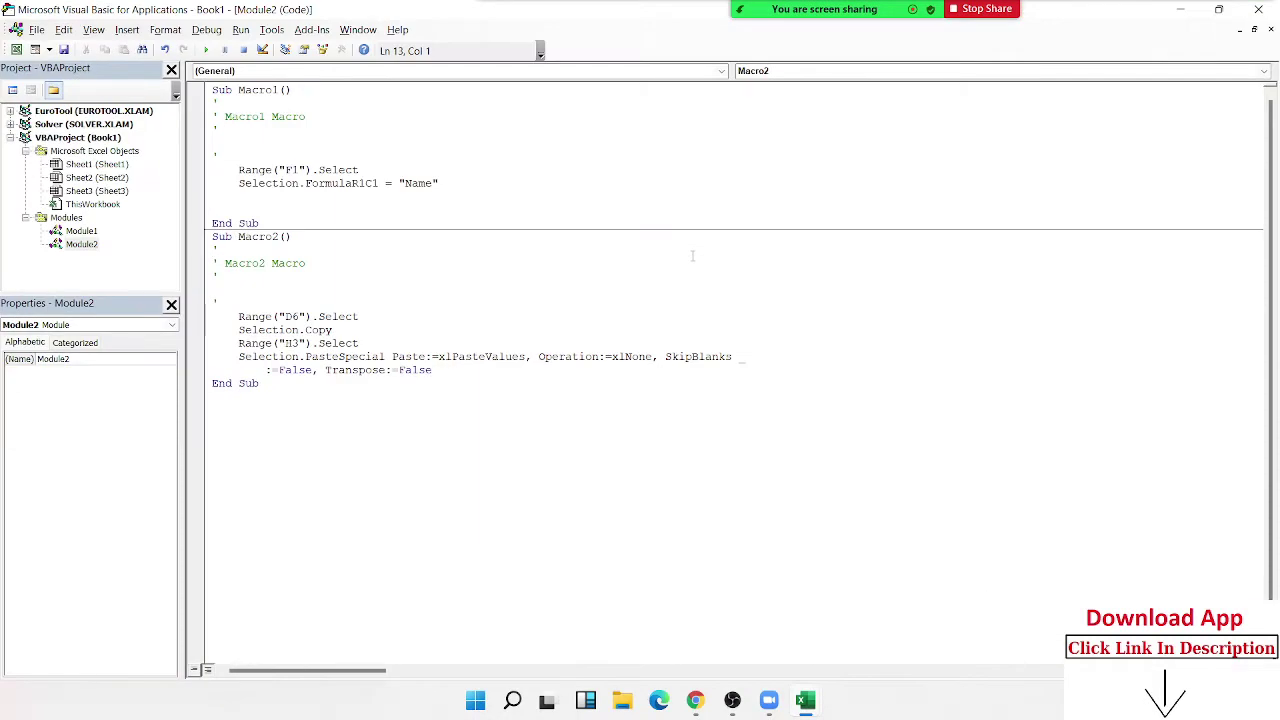
Step: Highlight Macro2's PasteSpecial statement, then close the VBA editor
drag(238, 357, 433, 370)
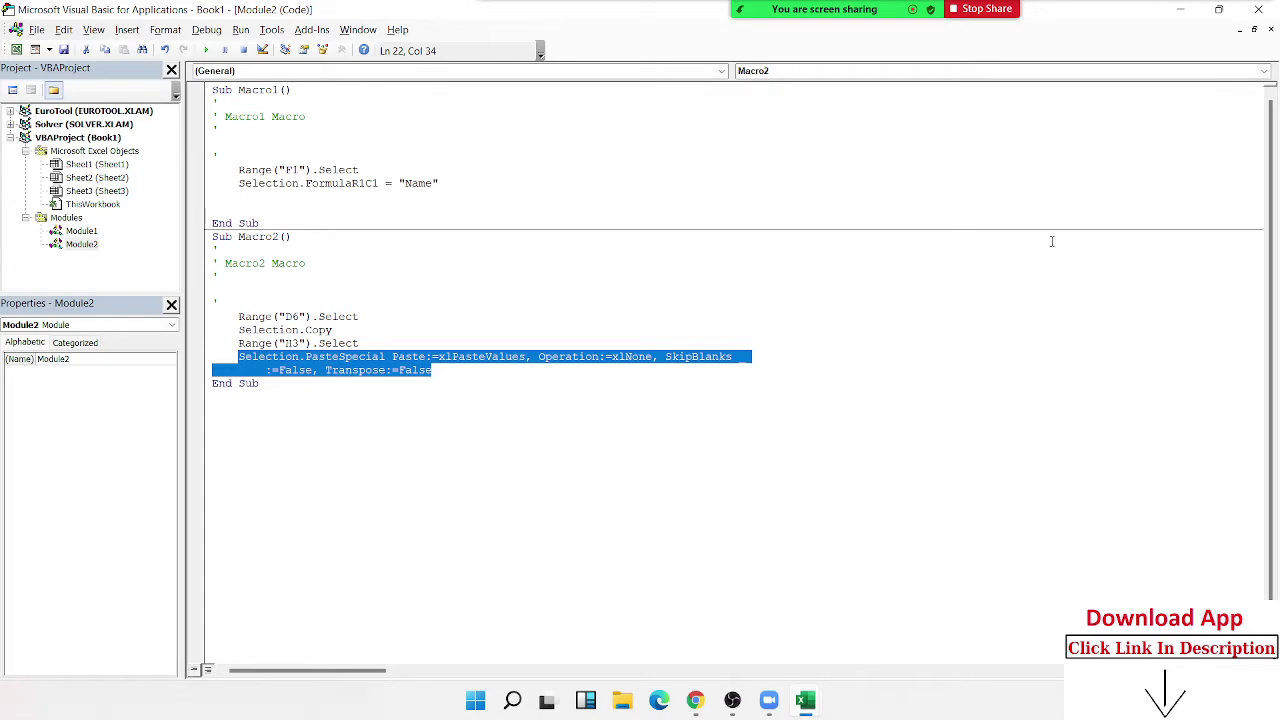
click(1260, 10)
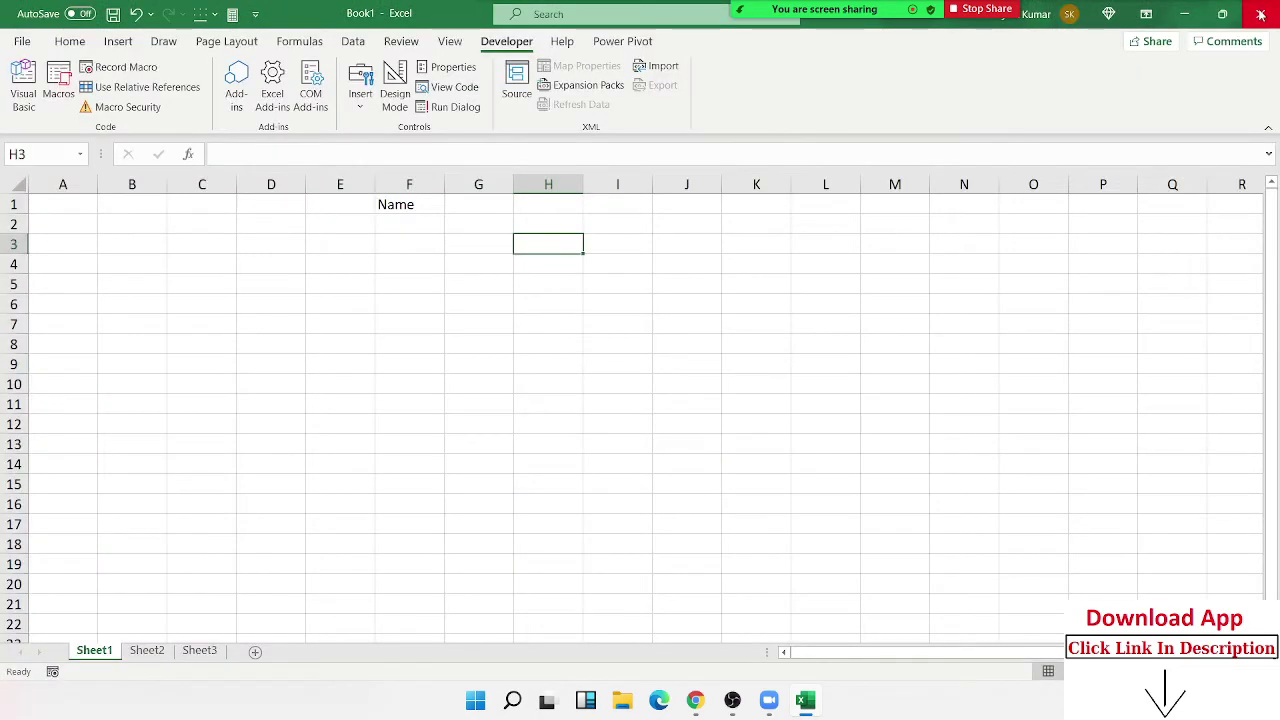
mouse_move(845, 8)
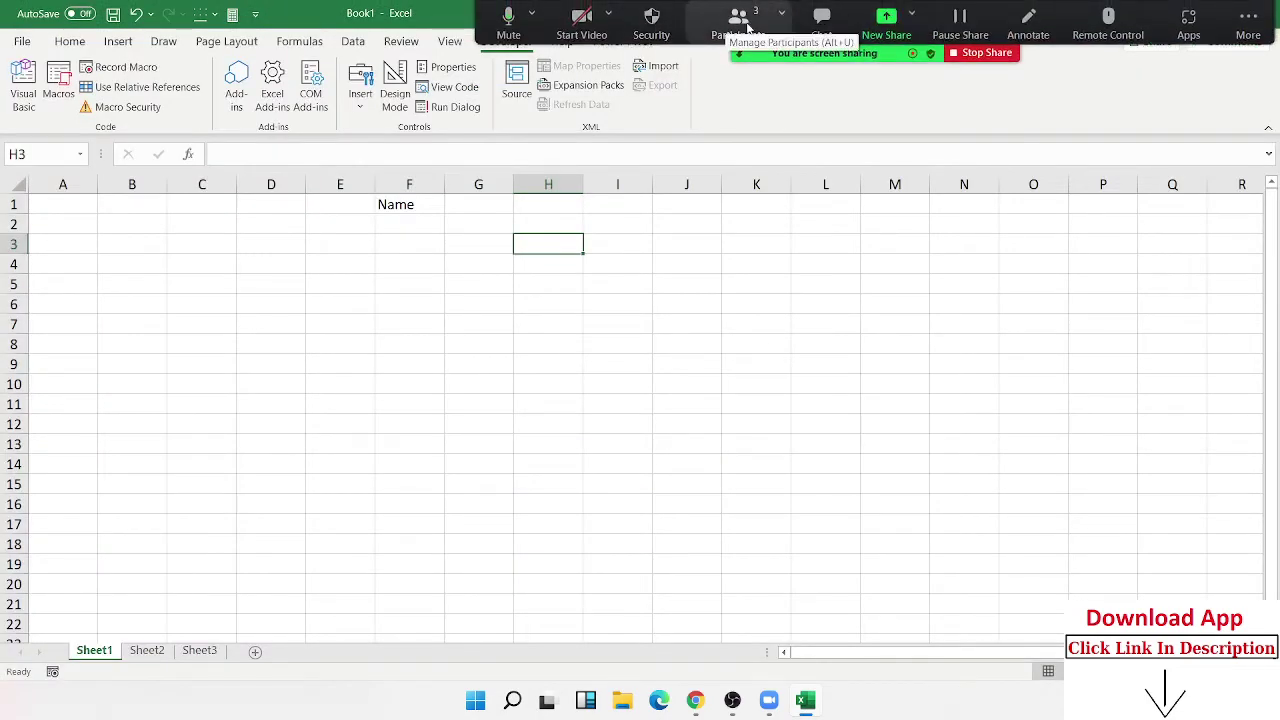
click(740, 20)
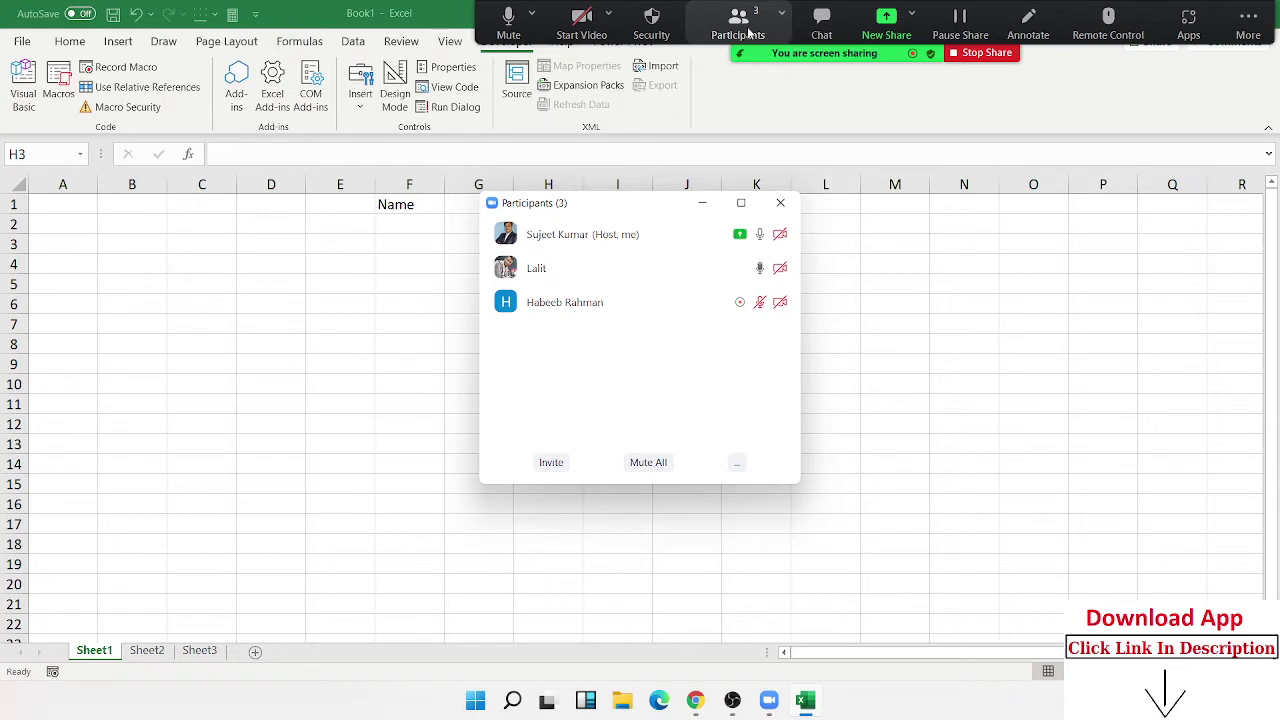
click(781, 205)
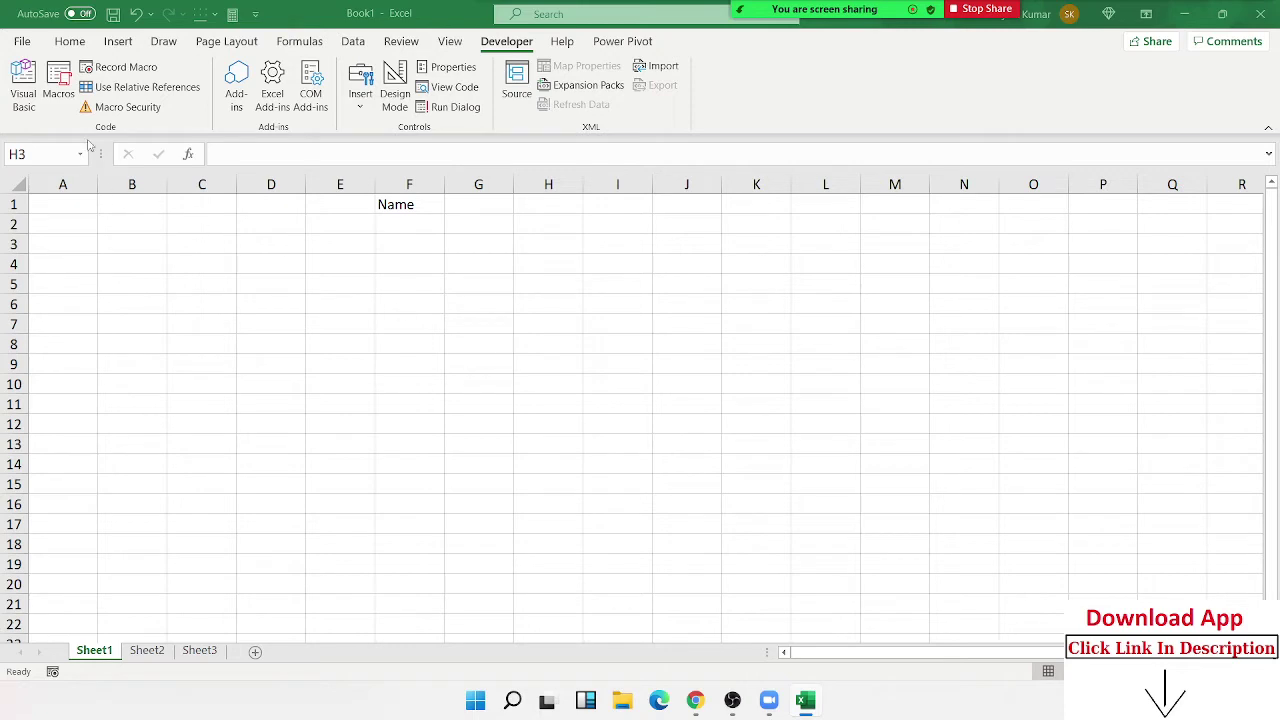
click(64, 98)
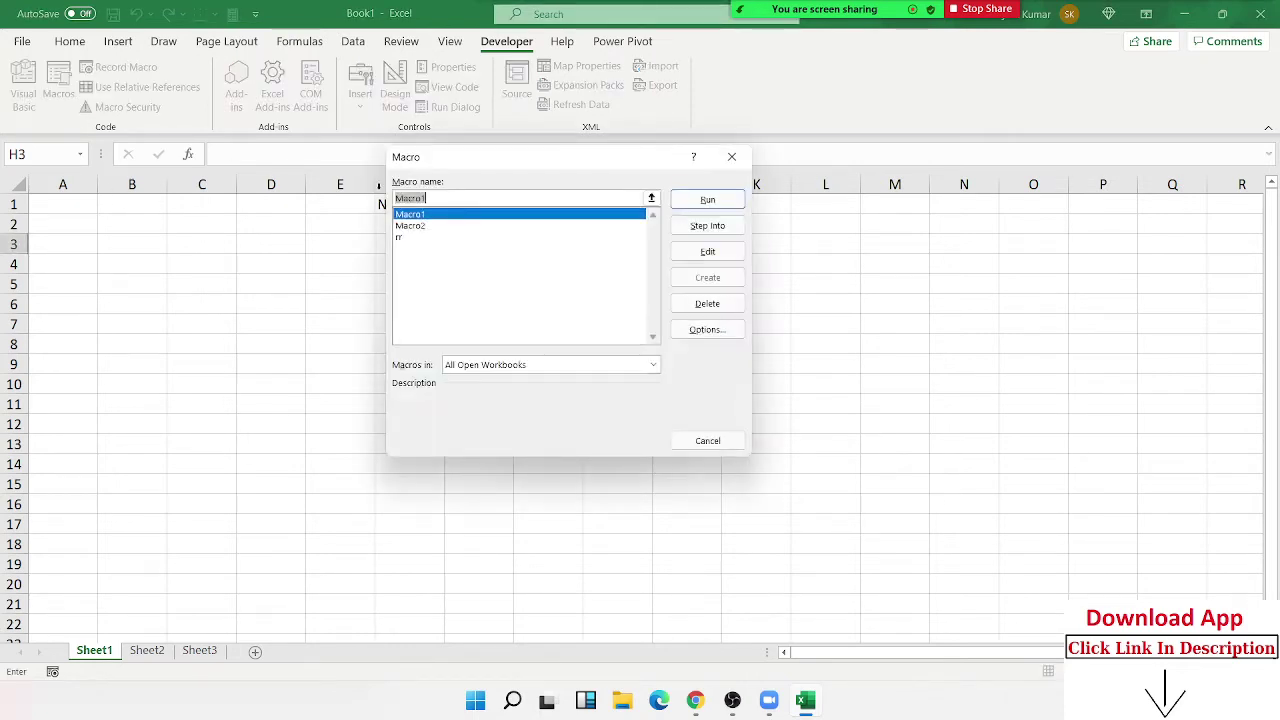
click(736, 155)
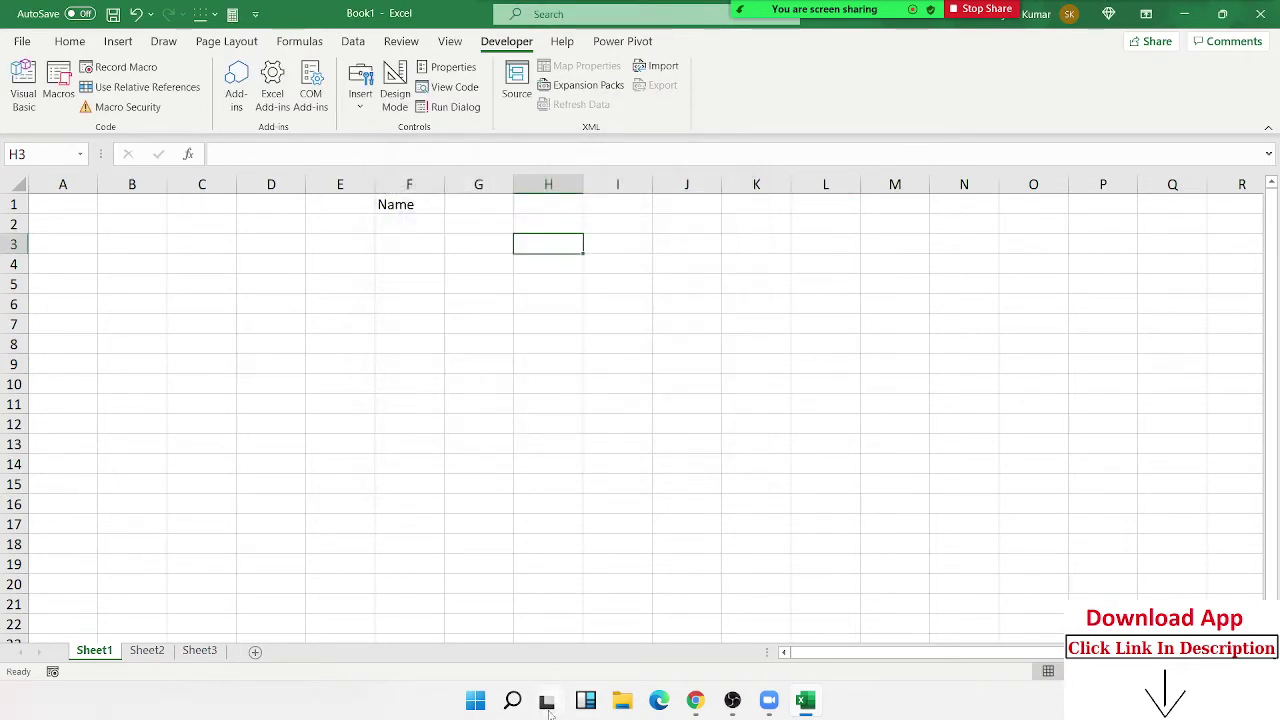
Step: Open the recent Data workbook and switch to its D1 sheet
click(22, 41)
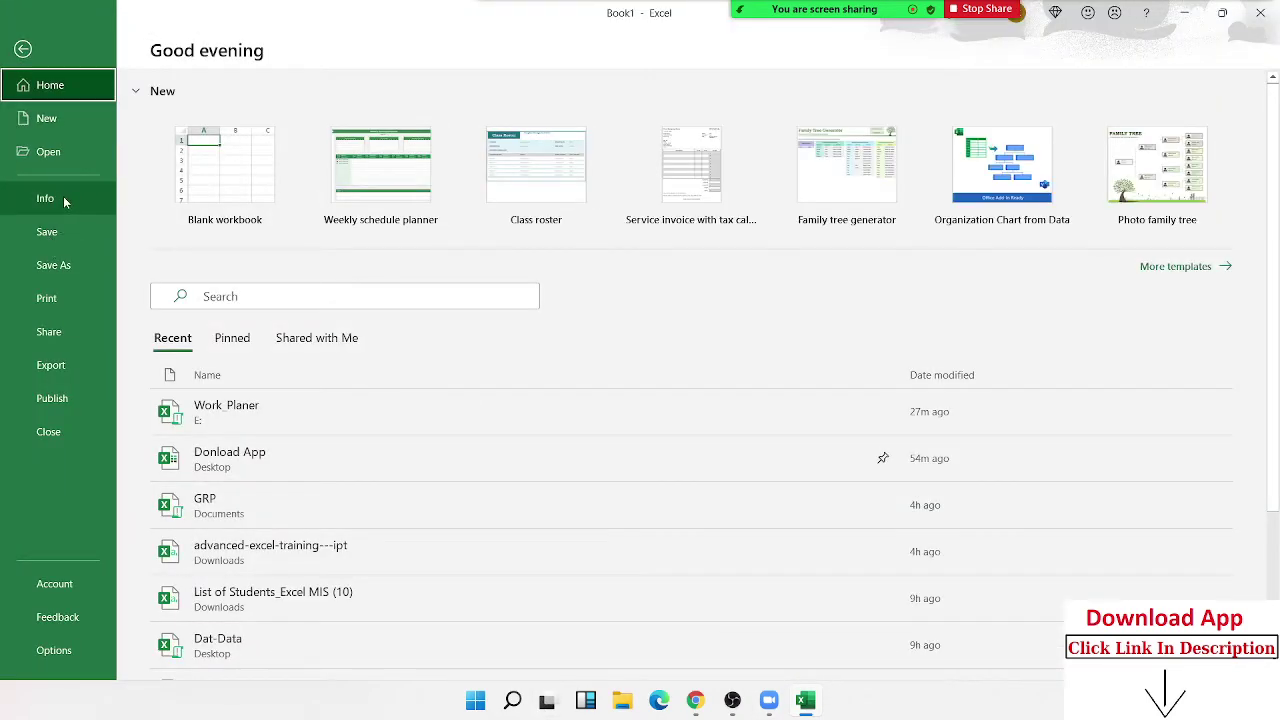
click(72, 165)
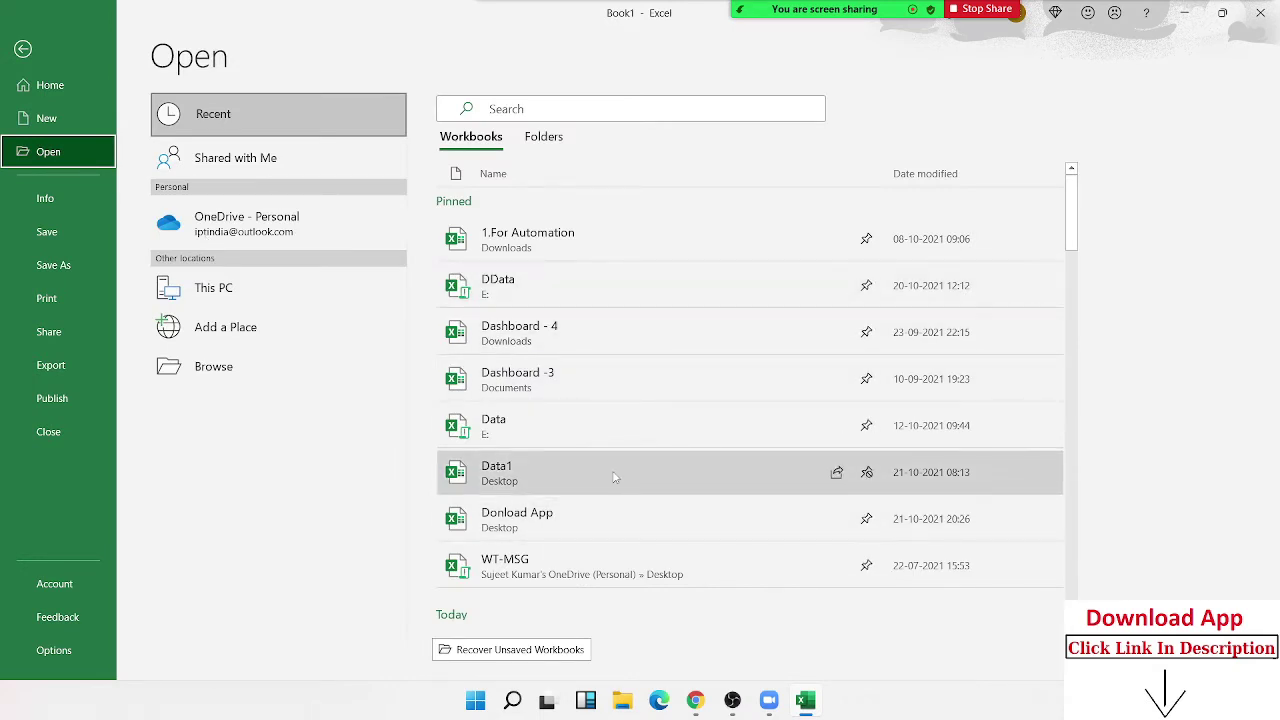
click(584, 440)
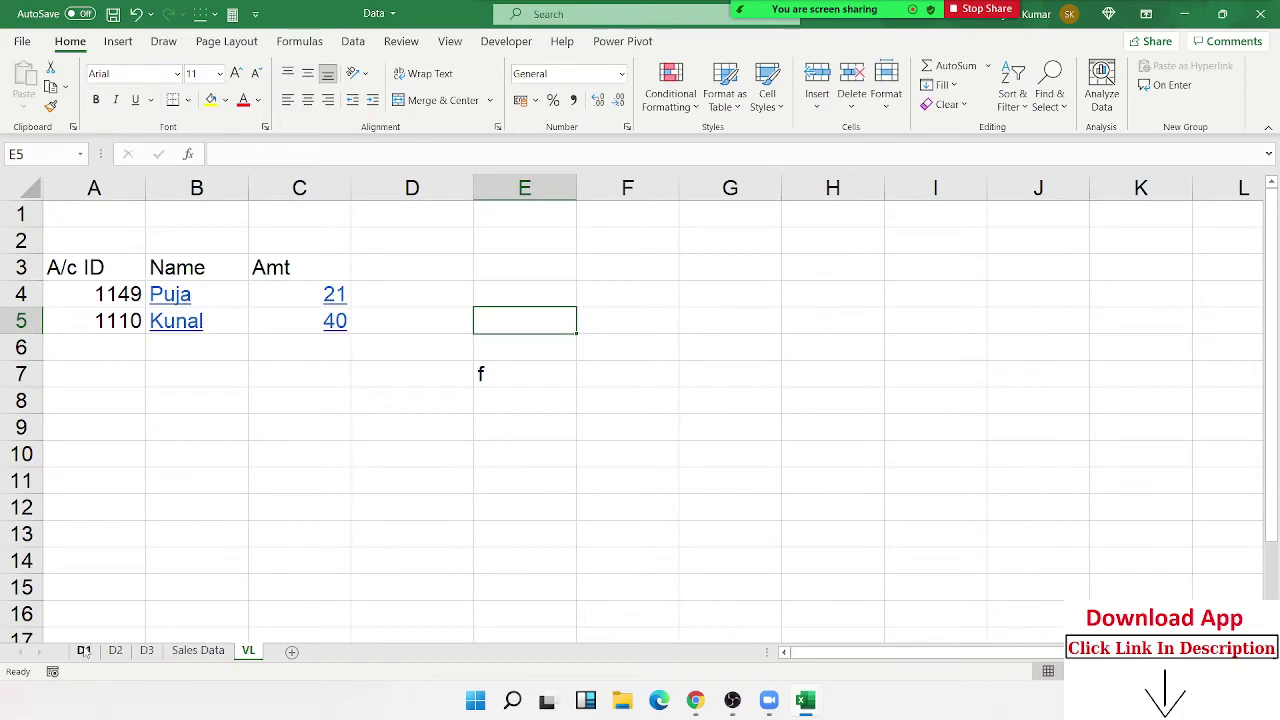
click(84, 651)
Step: Explore the edges of the D1 data and select the whole table from A1
scroll(141, 492, up, 4)
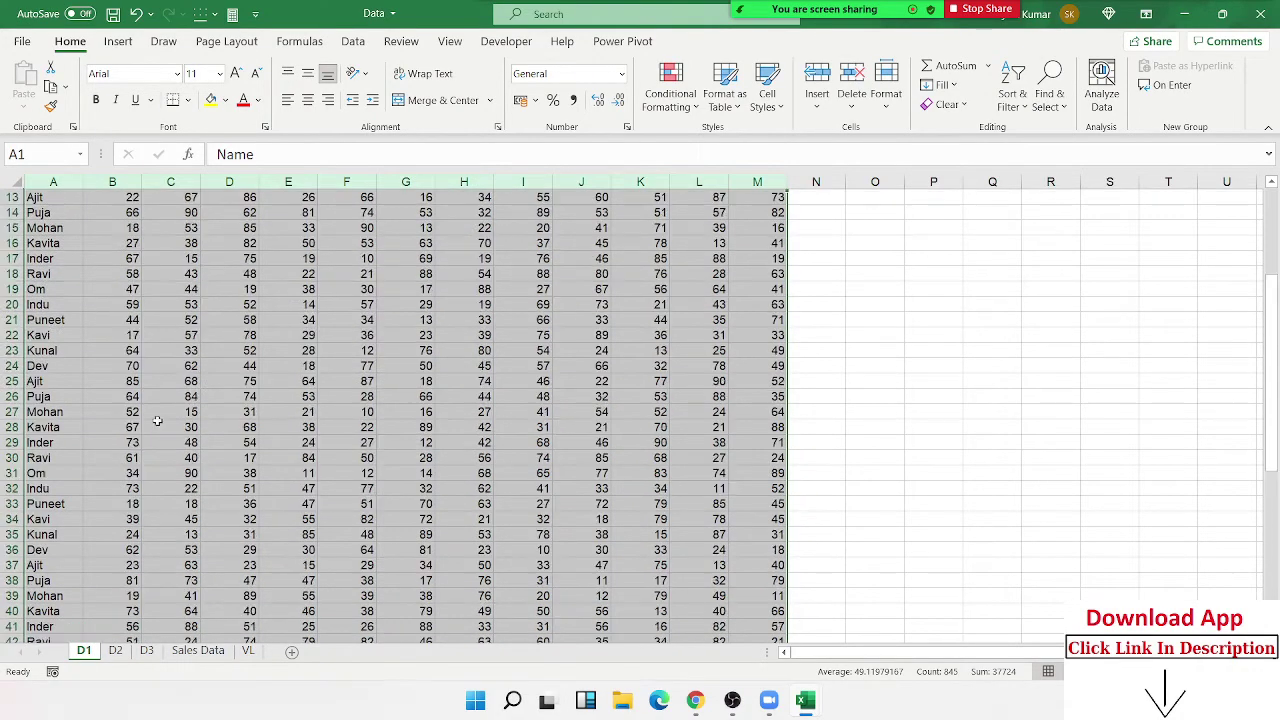
drag(160, 428, 157, 414)
key(ctrl+Up)
key(ctrl+Left)
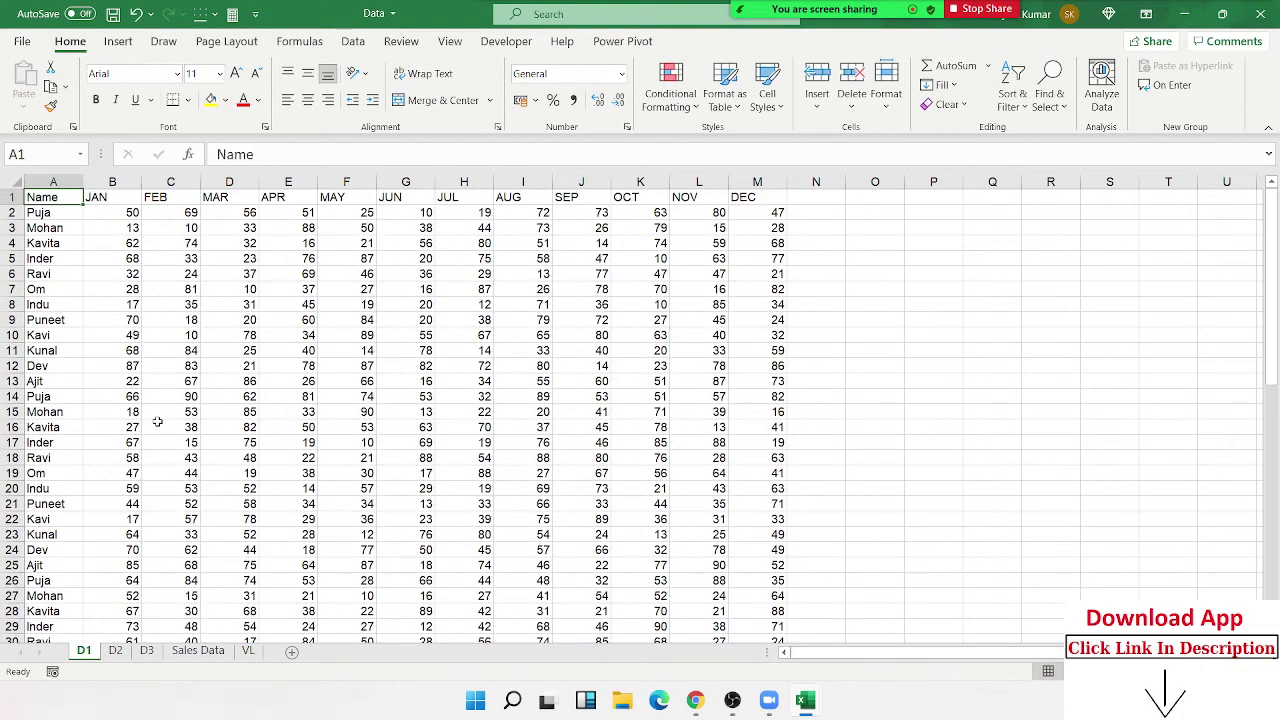
key(ctrl+Down)
key(Down)
key(Up)
key(ctrl+Up)
key(ctrl+shift+Right)
key(ctrl+shift+Down)
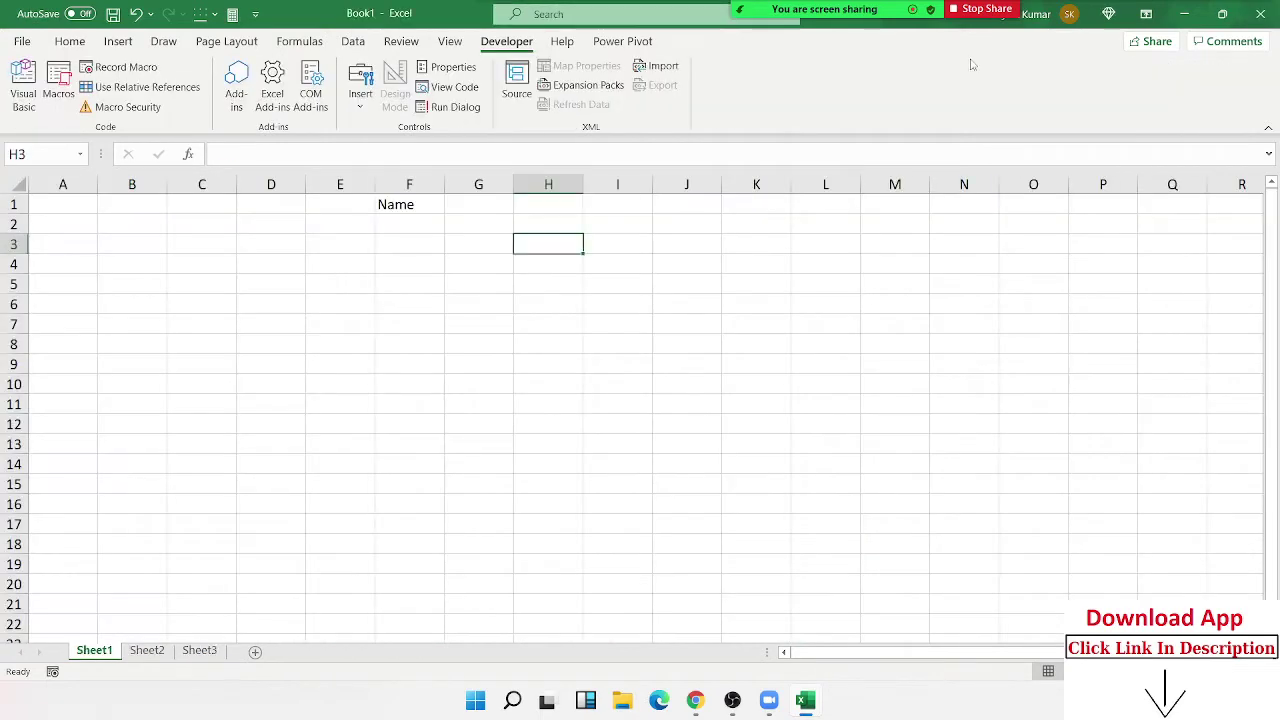
Step: Open the Data1 workbook and select its Sheet1 table A1:G797
click(21, 41)
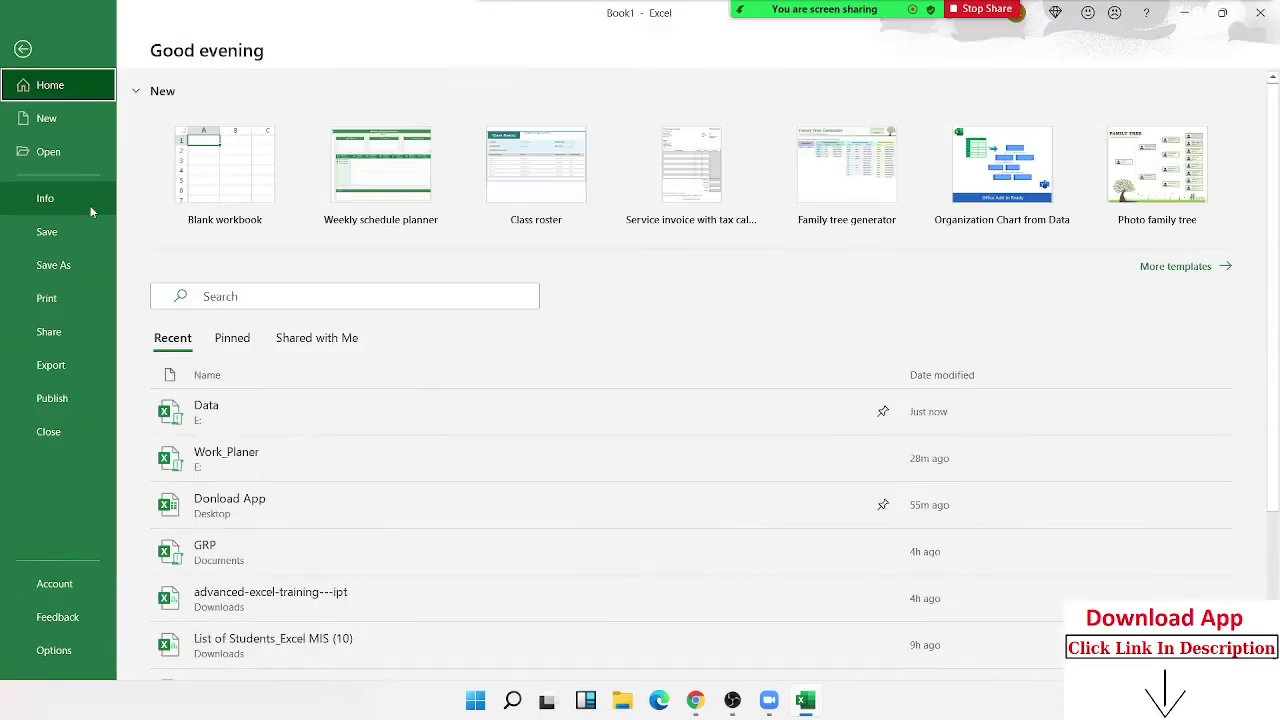
click(48, 152)
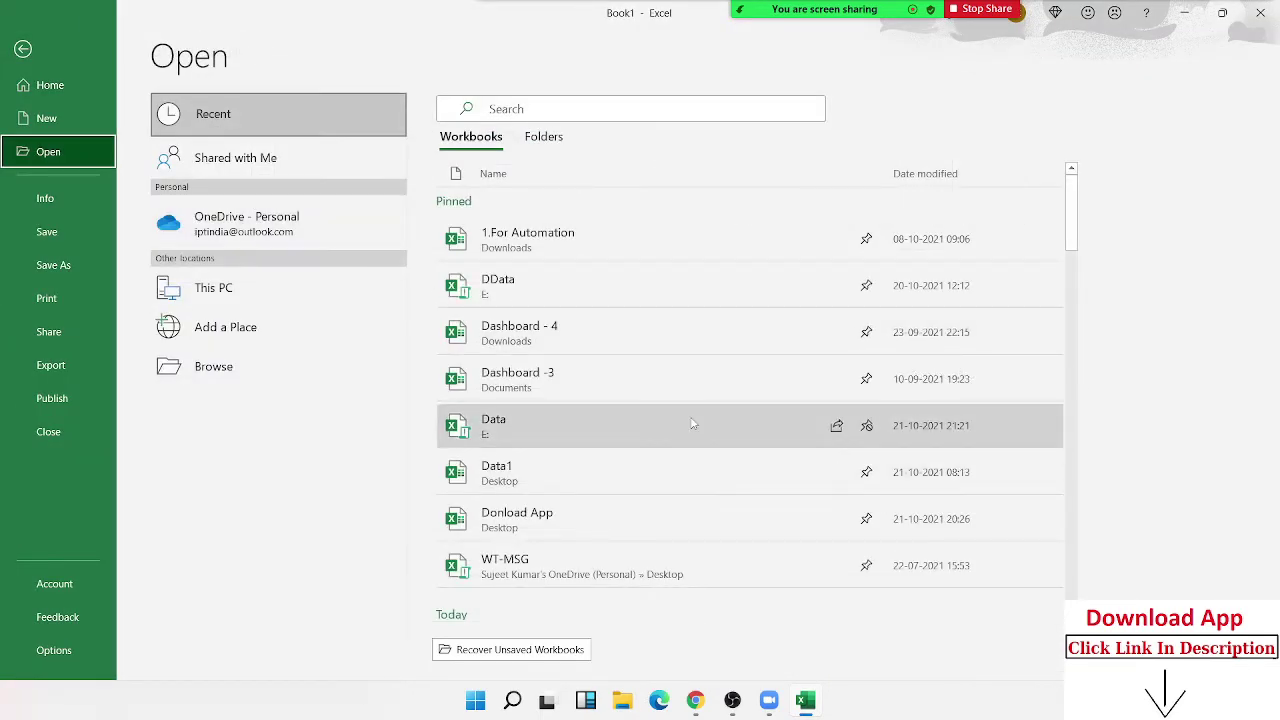
scroll(671, 444, down, 1)
click(609, 403)
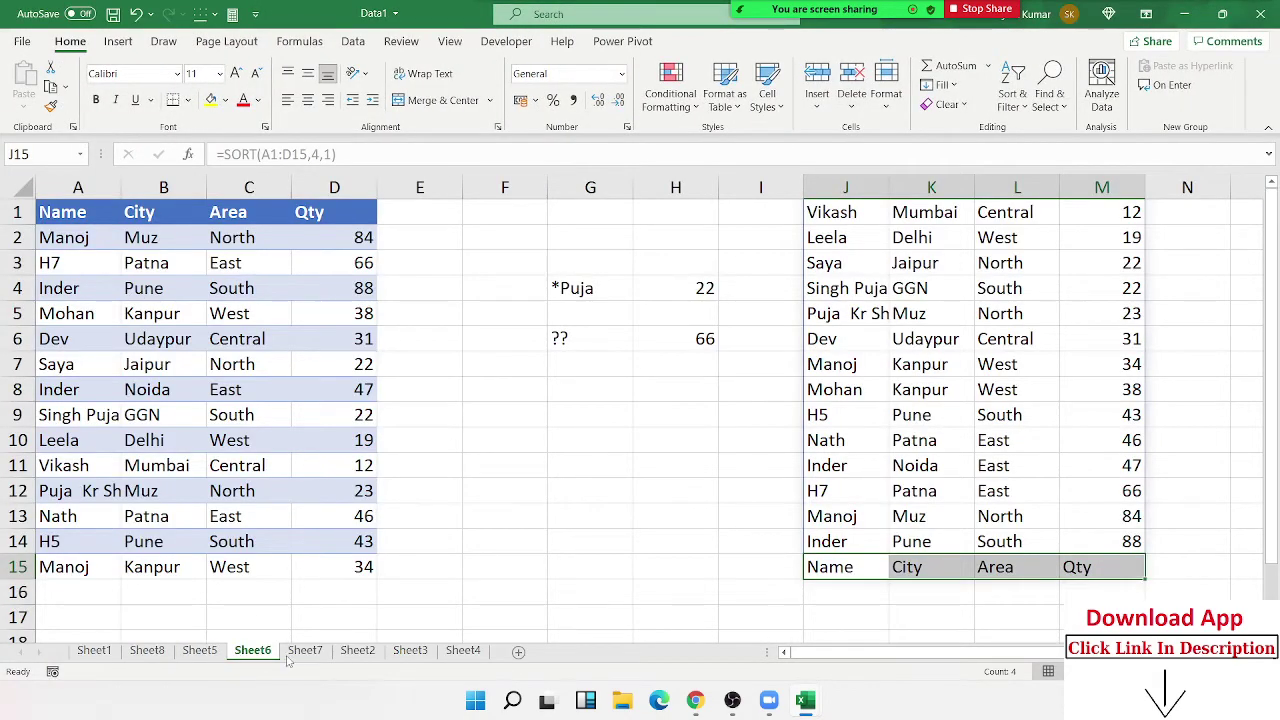
click(94, 651)
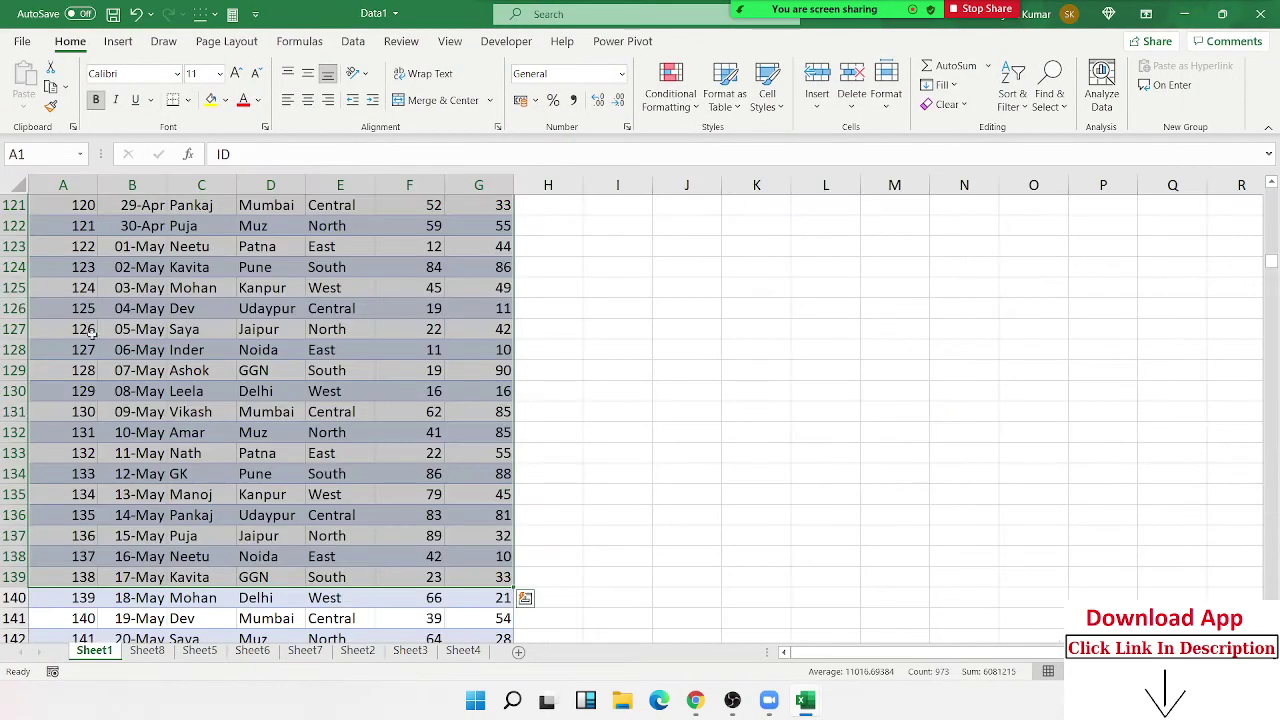
click(95, 329)
key(ctrl+Up)
key(ctrl+shift+Right)
key(ctrl+shift+Down)
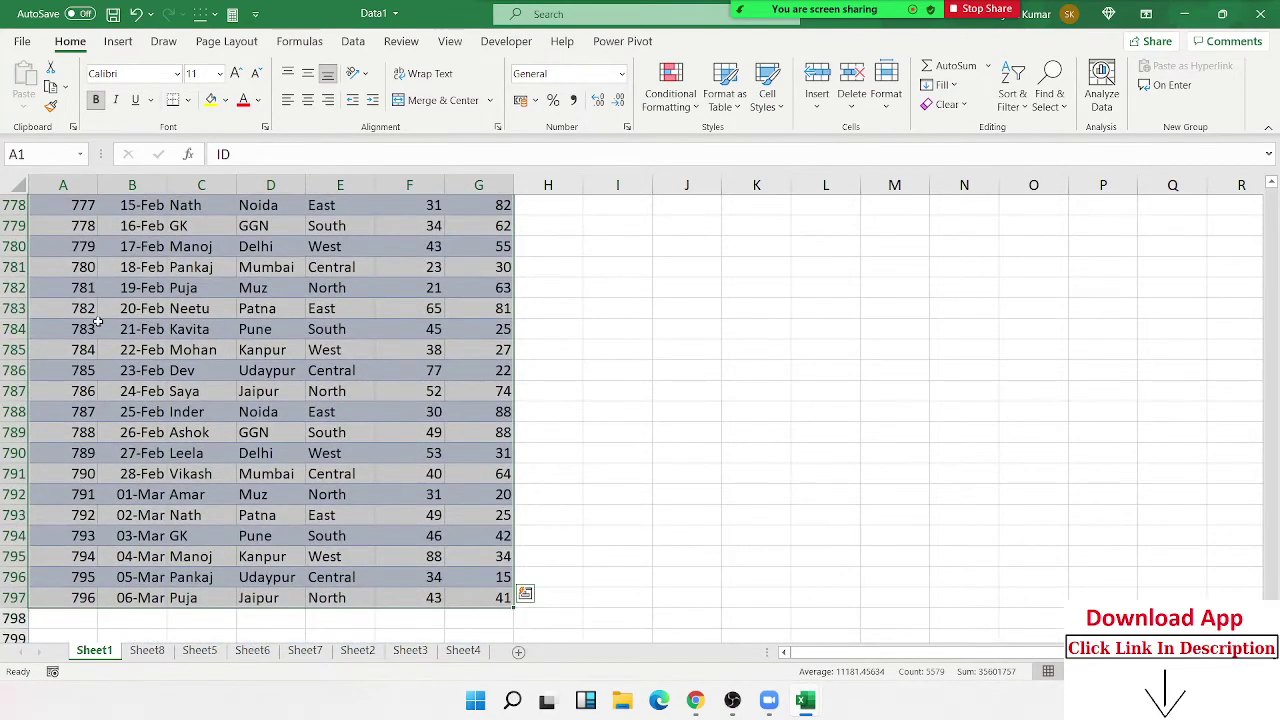
Step: Create new workbook Book2 and paste the copied Data1 table into it
key(ctrl+n)
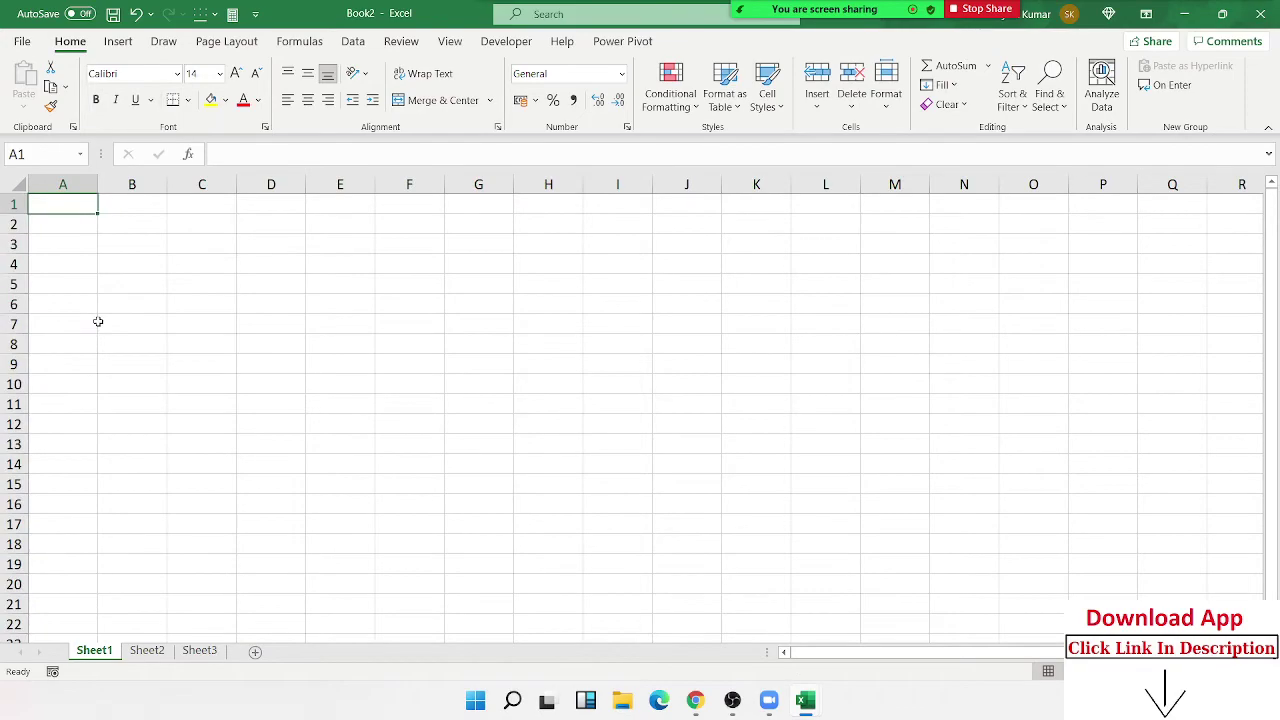
key(ctrl+Tab)
key(ctrl+c)
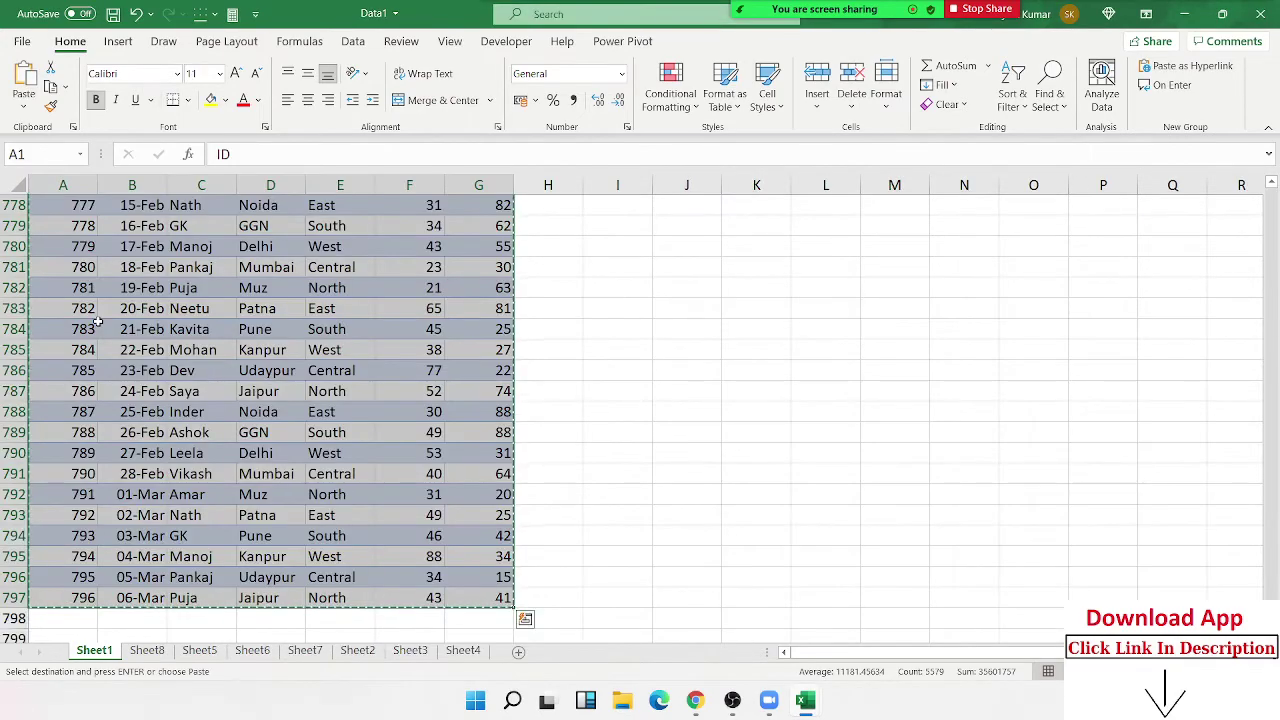
key(ctrl+Tab)
key(ctrl+v)
Step: Close Data1 with Don't Save and clear the selection in Book2's pasted table
key(ctrl+Tab)
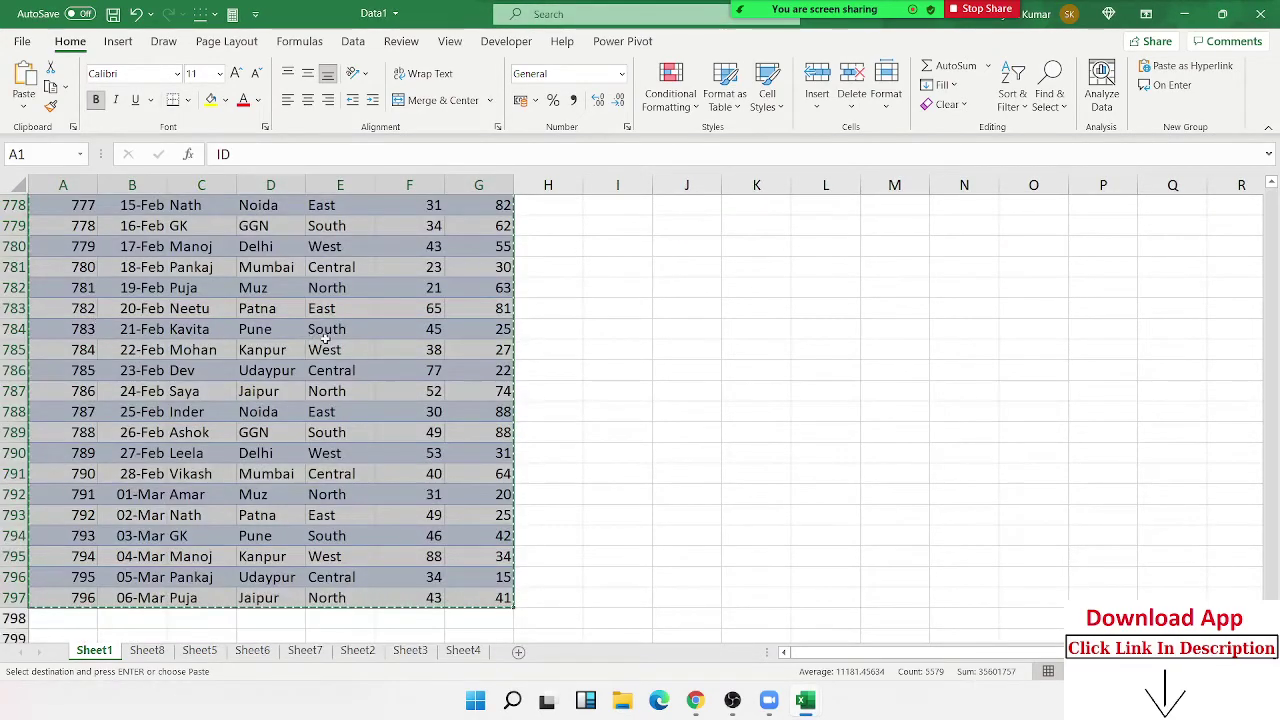
key(ctrl+BackSpace)
click(1259, 13)
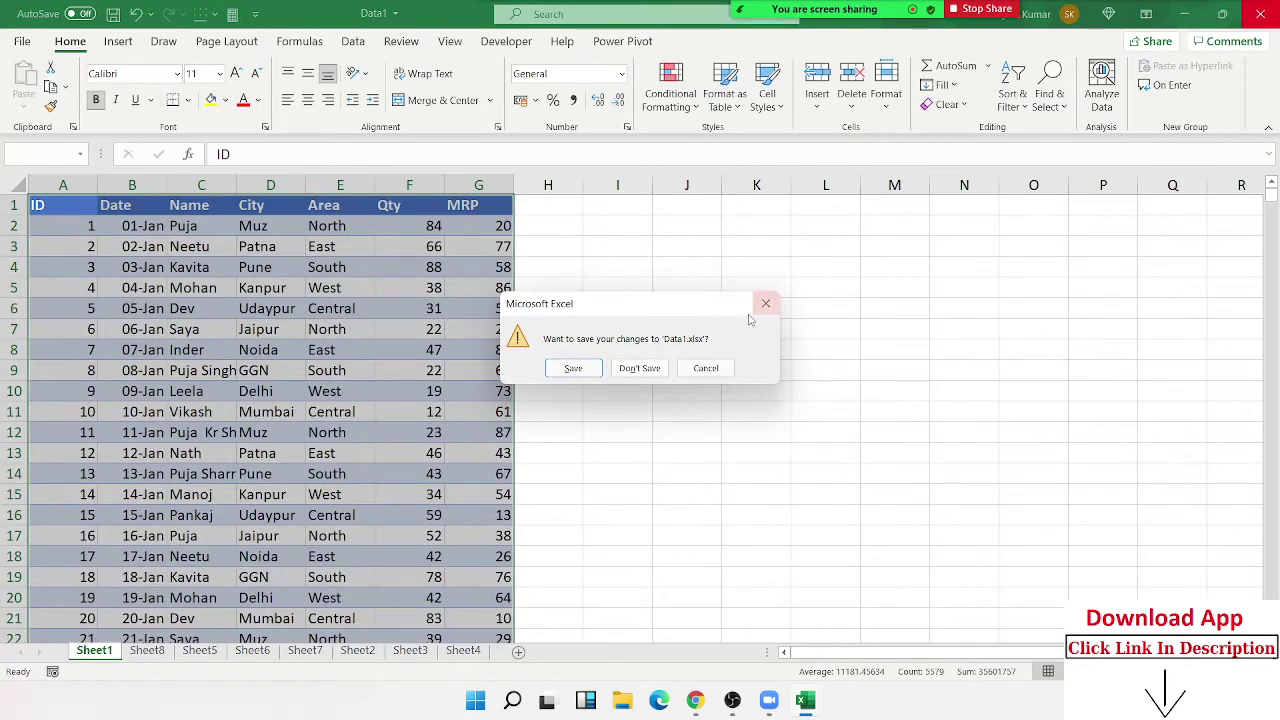
click(635, 367)
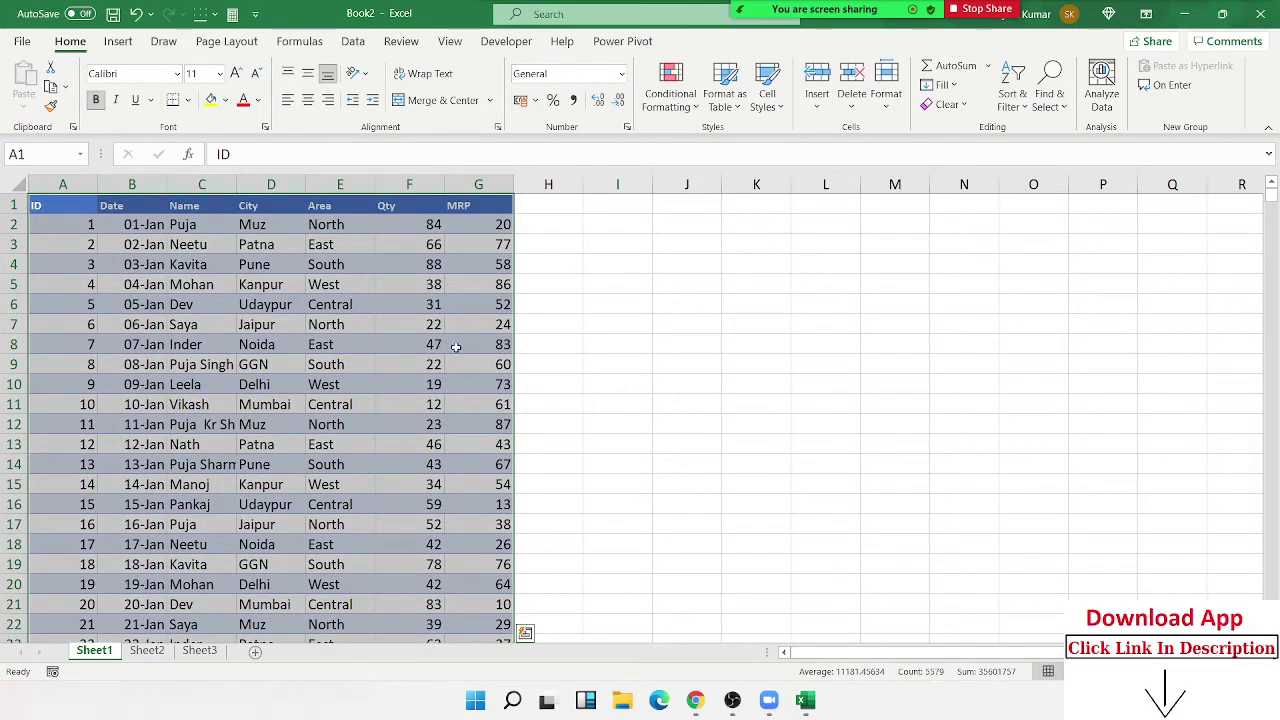
scroll(354, 521, down, 5)
scroll(354, 521, down, 4)
scroll(345, 505, up, 9)
click(315, 284)
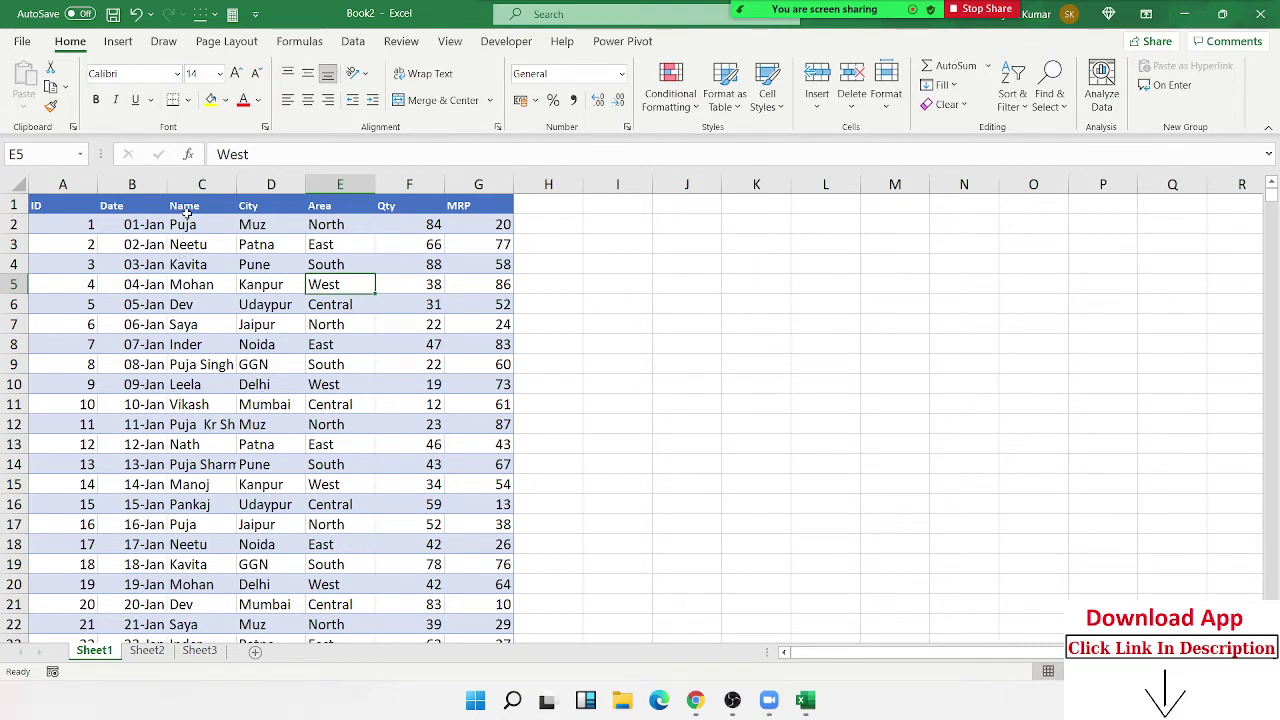
Step: Turn on AutoFilter and filter the Name column to show only Puja's rows
click(182, 207)
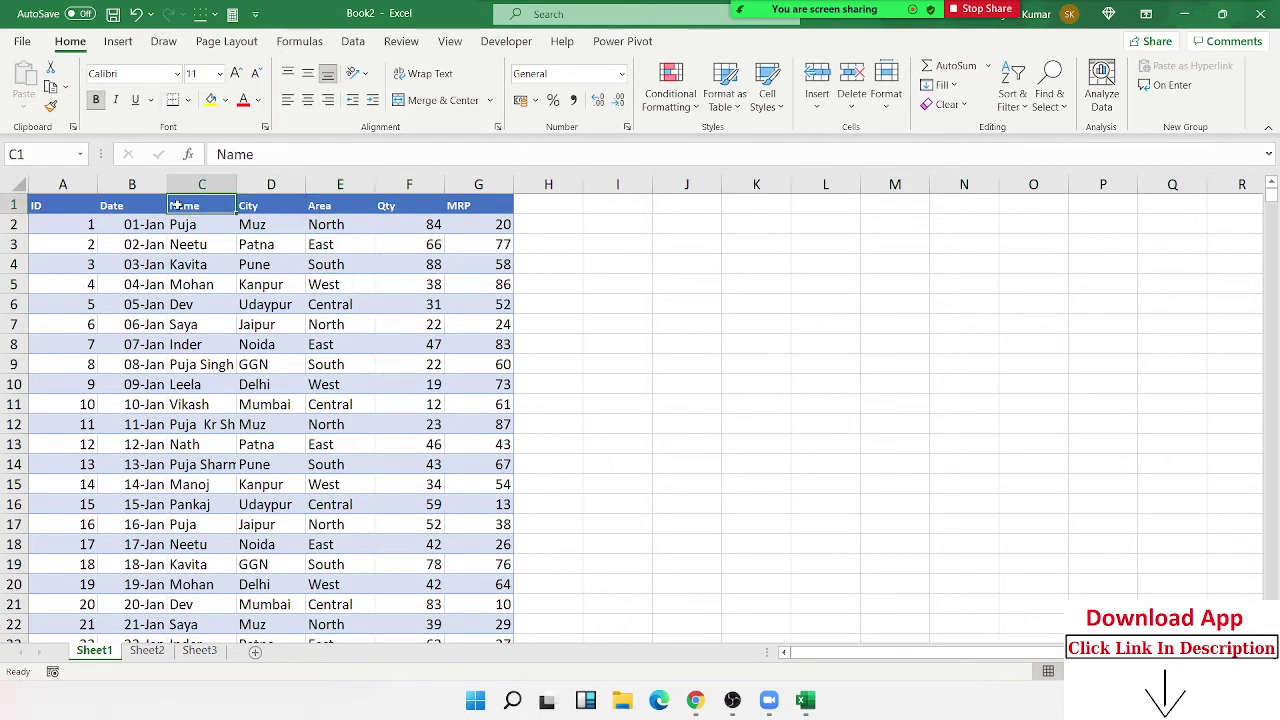
key(ctrl+shift+l)
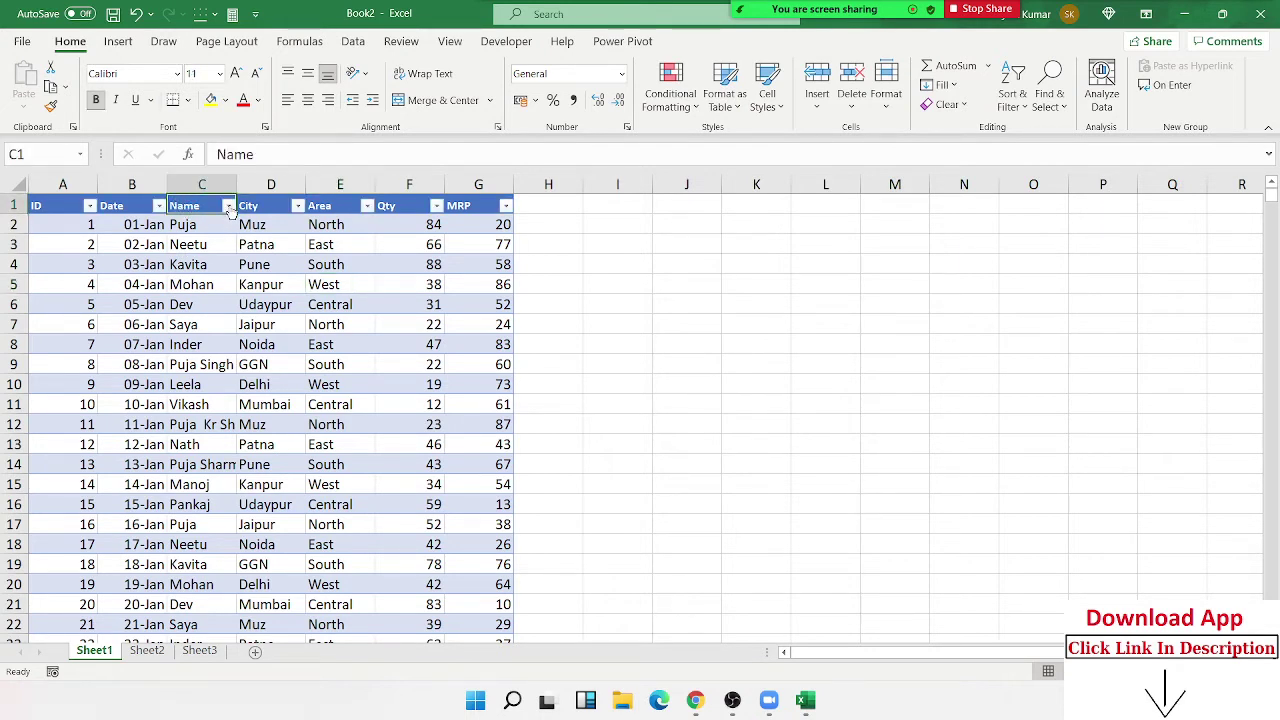
click(229, 206)
click(95, 403)
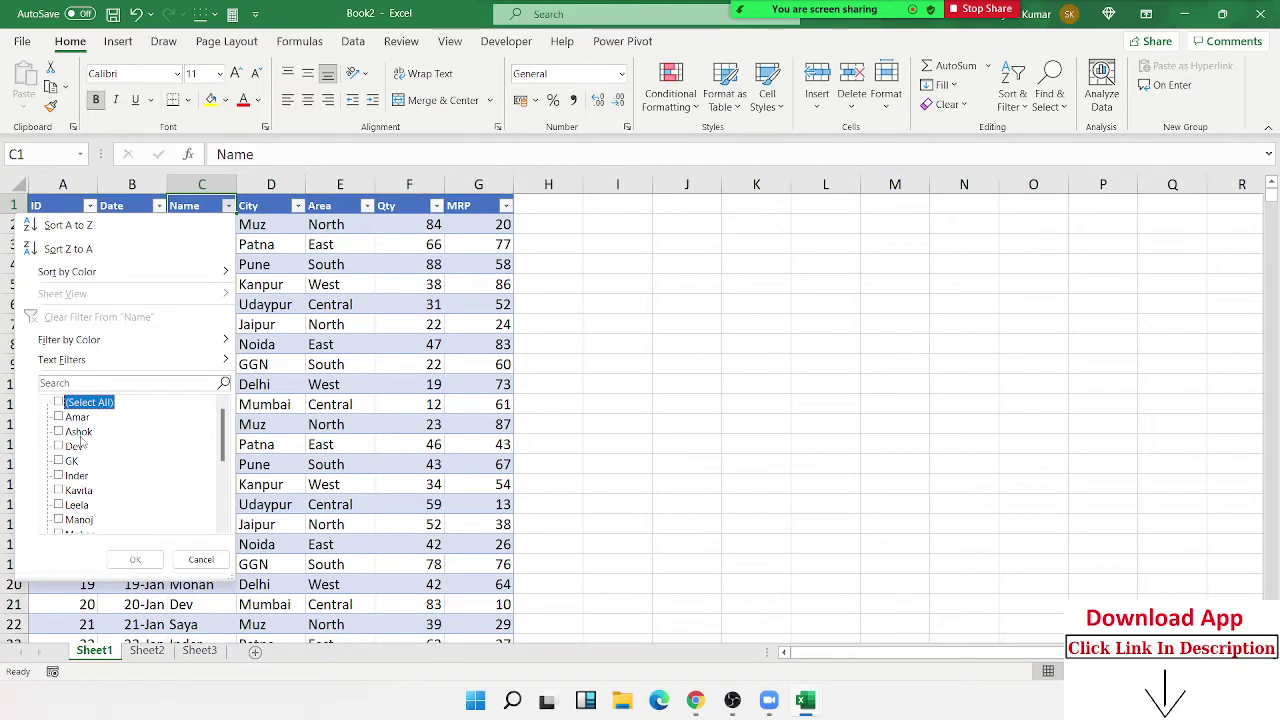
scroll(92, 490, down, 5)
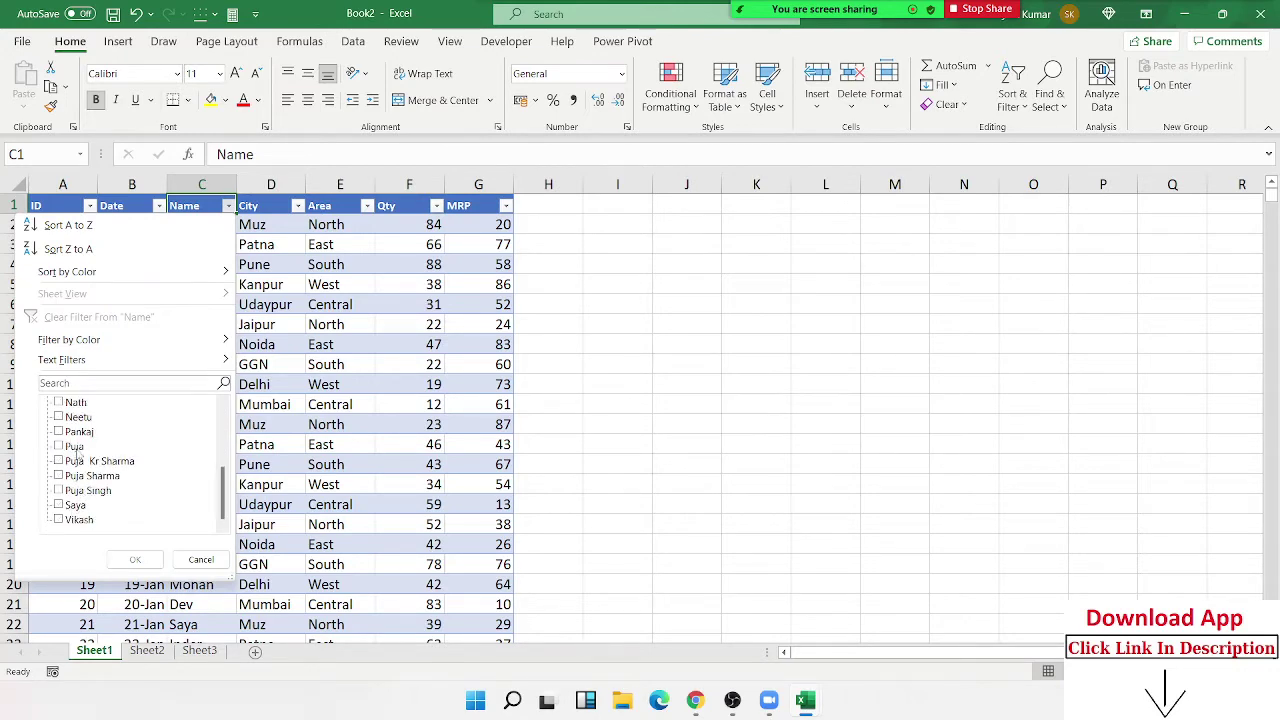
click(76, 447)
click(135, 559)
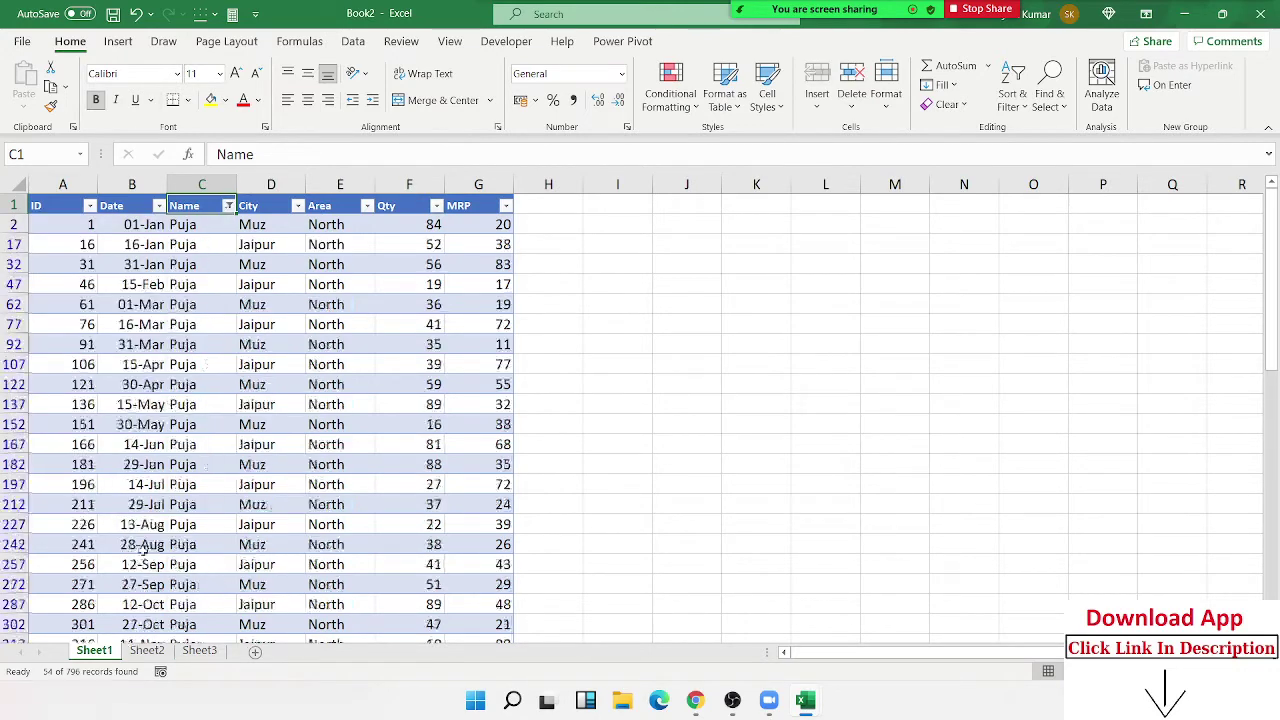
Step: Select the filtered rows in columns A to C, then undo to clear the Name filter
drag(65, 208, 237, 393)
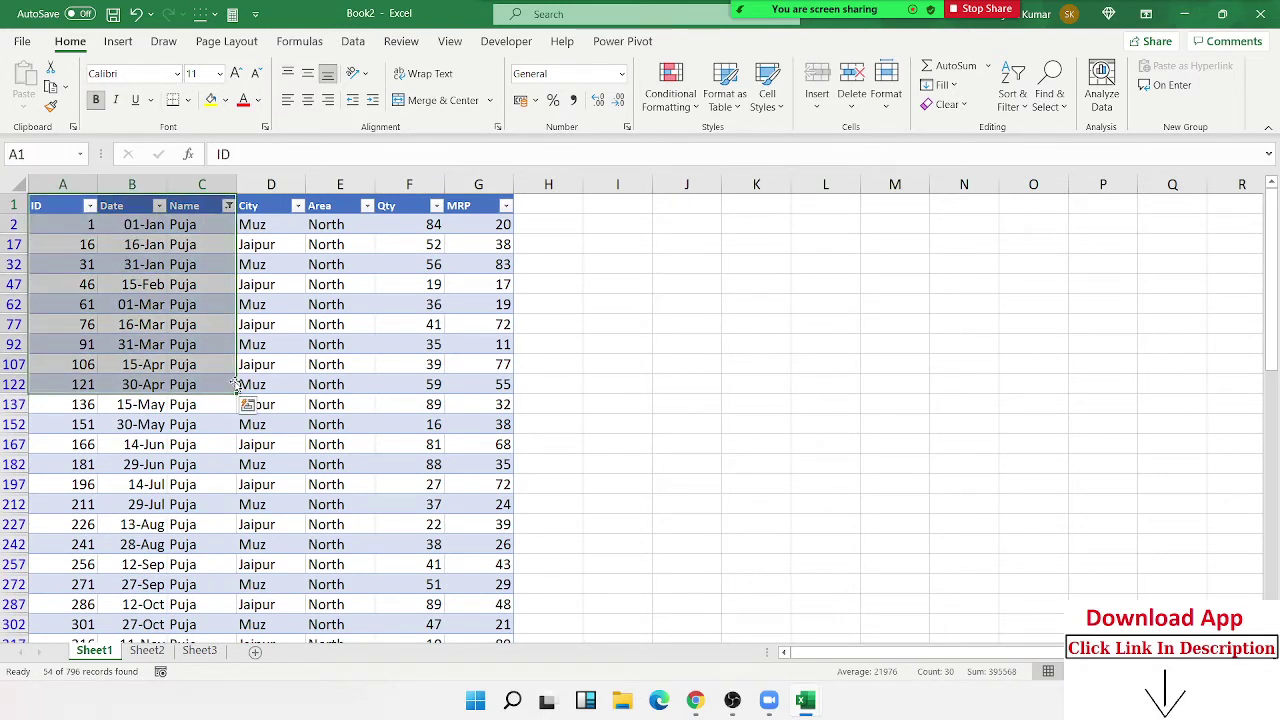
key(ctrl+z)
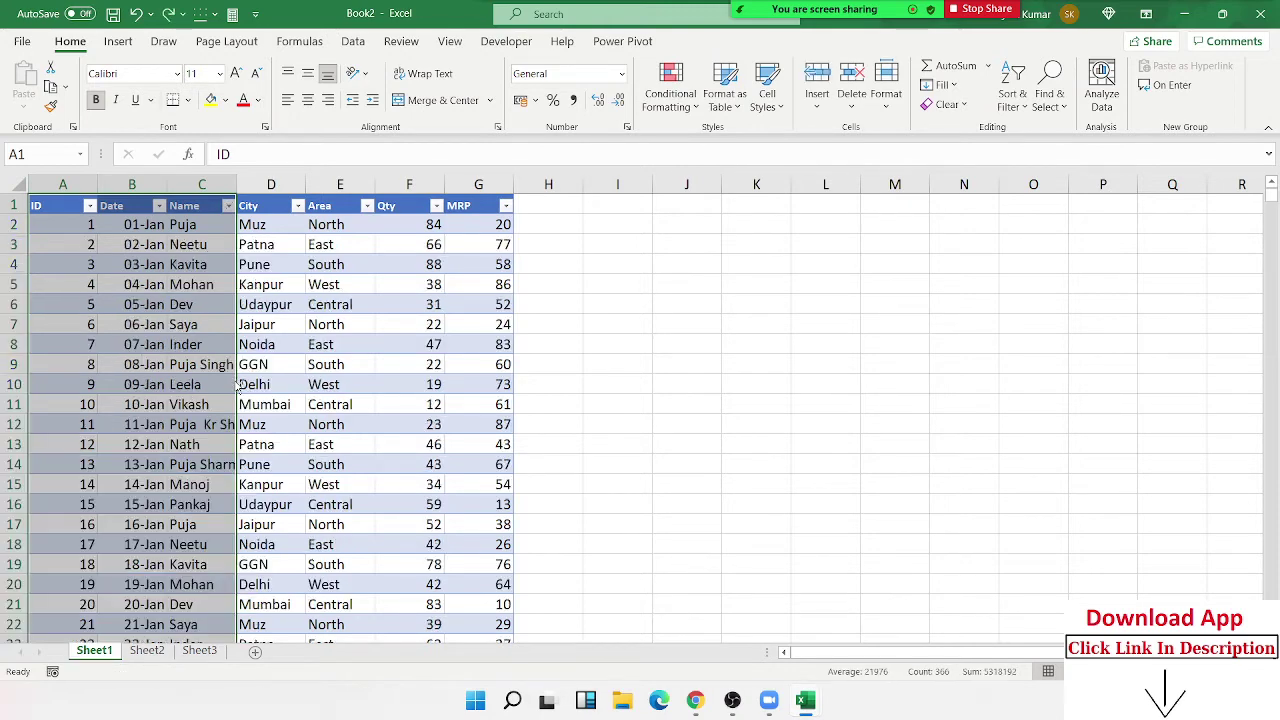
click(322, 346)
Step: Toggle AutoFilter off with Ctrl+Shift+L so the header dropdowns disappear
key(ctrl+shift+l)
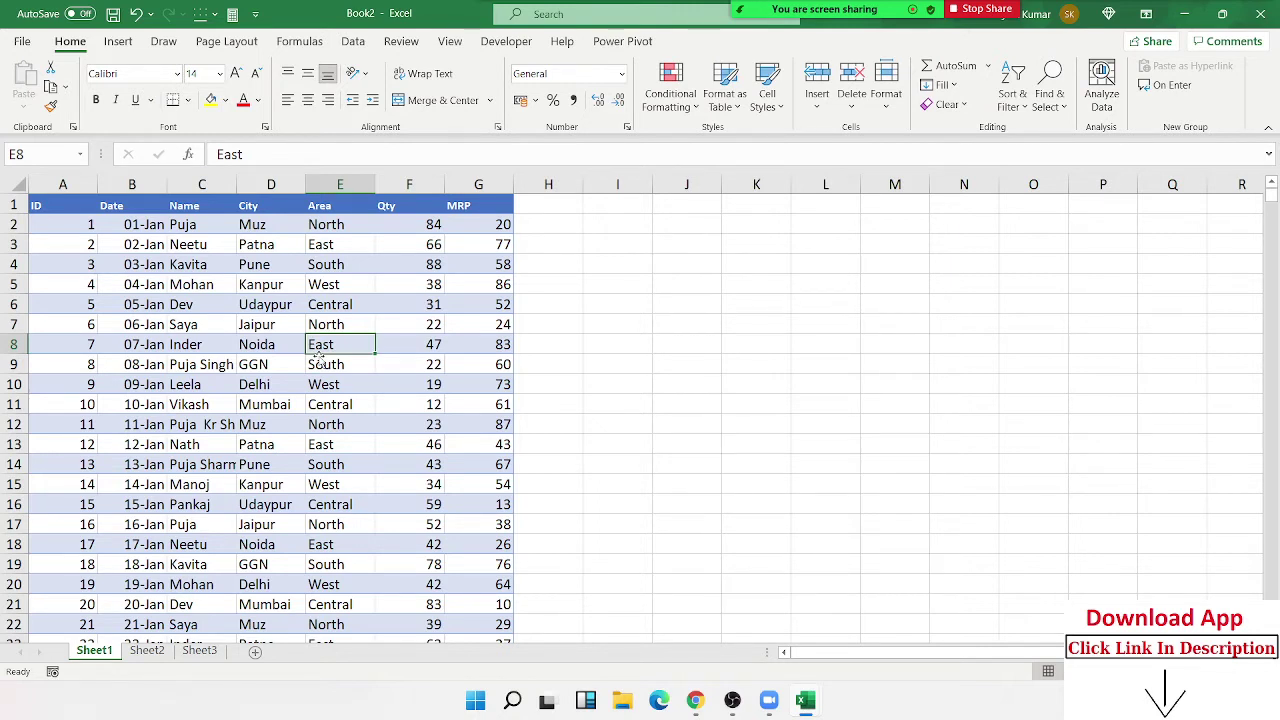
Step: From cell H3, start recording a new macro with its default name via Developer > Record Macro
click(518, 242)
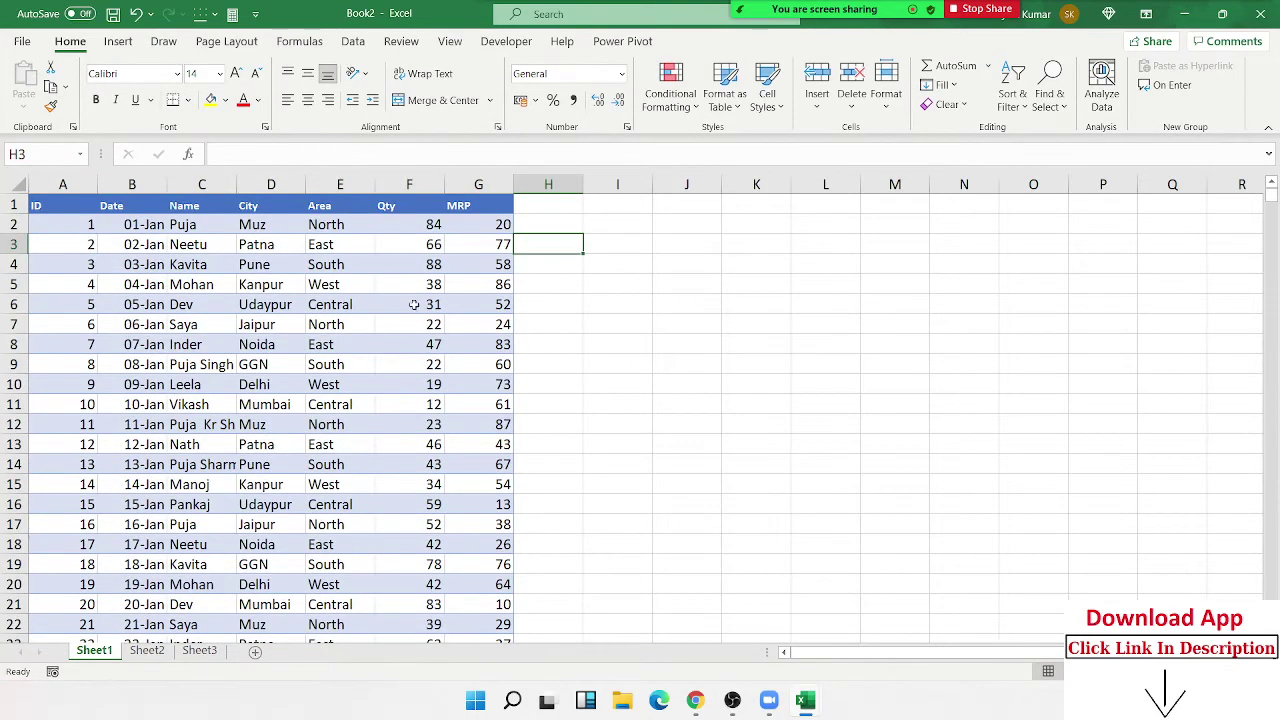
click(506, 41)
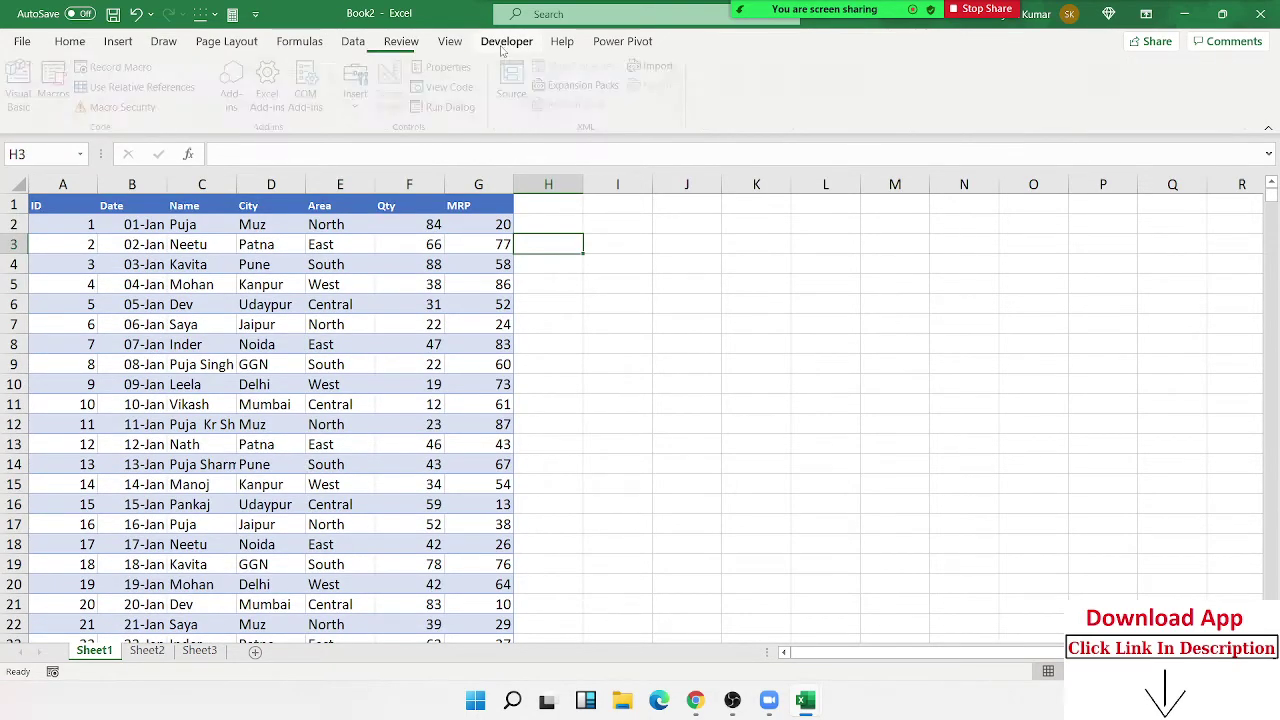
click(117, 67)
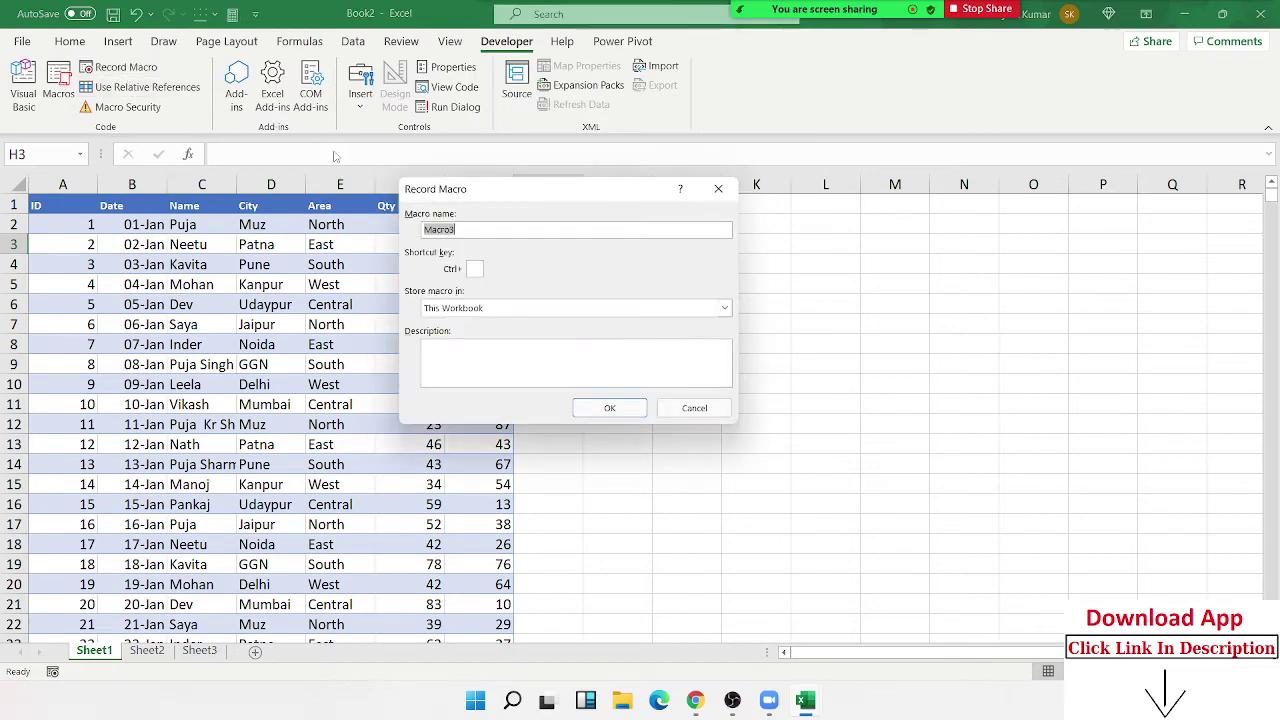
click(610, 408)
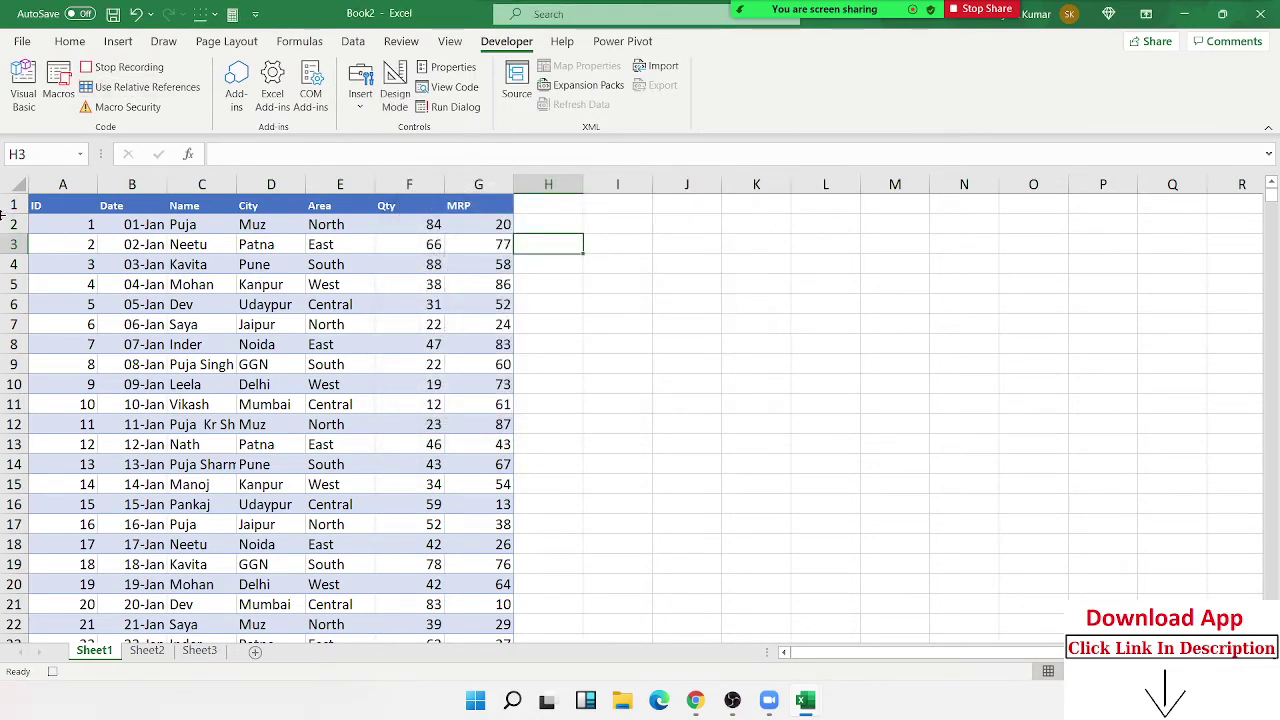
Step: Enable AutoFilter from A1 and filter the Name column to Amar only
click(42, 205)
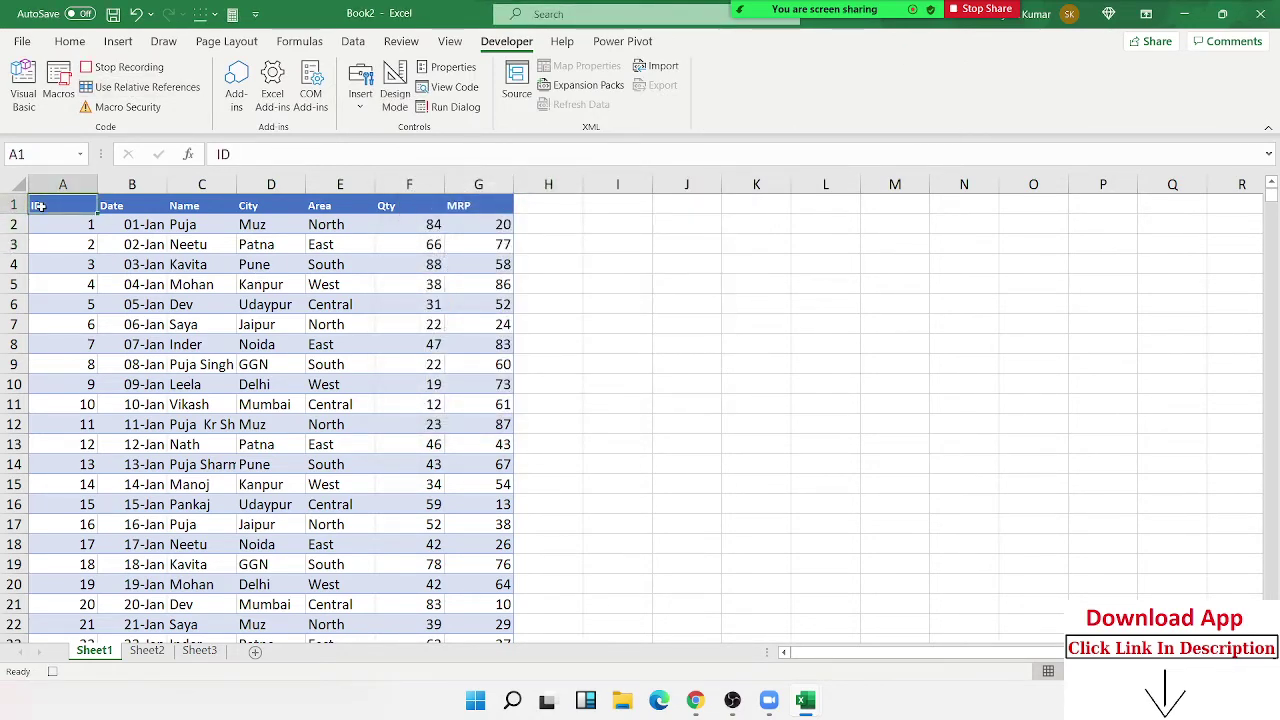
key(ctrl+shift+l)
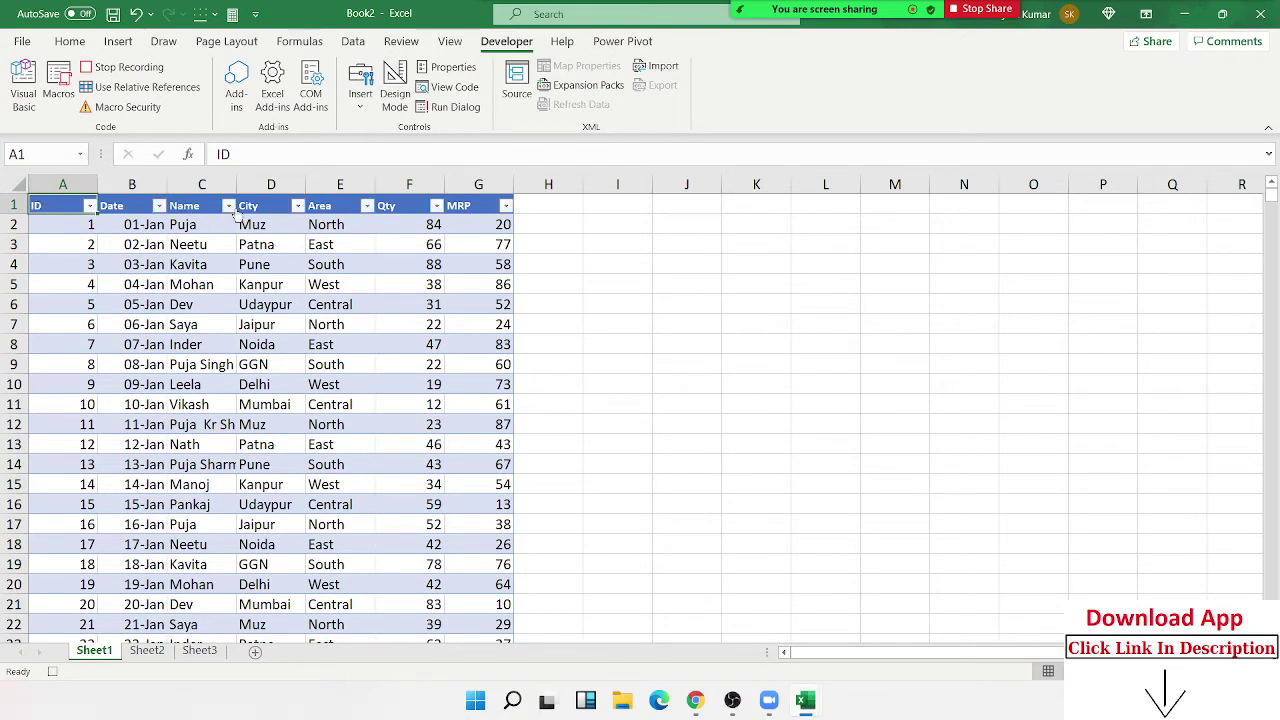
click(228, 205)
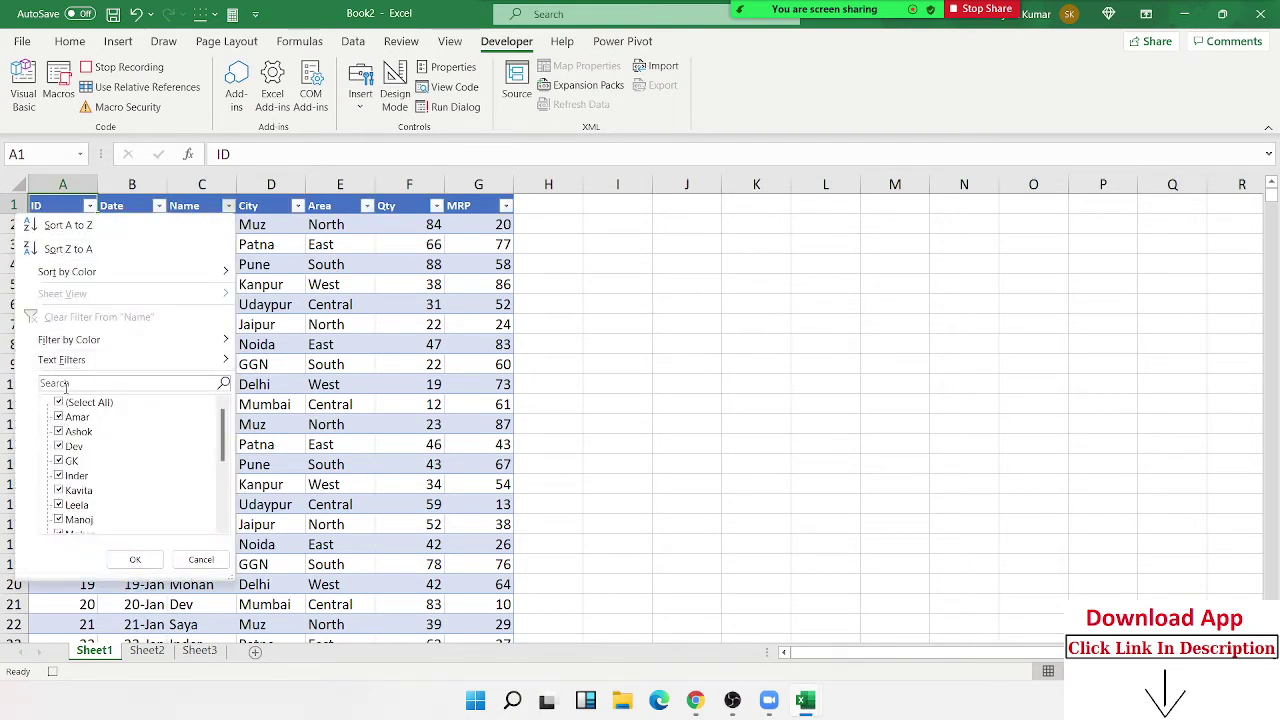
mouse_move(60, 362)
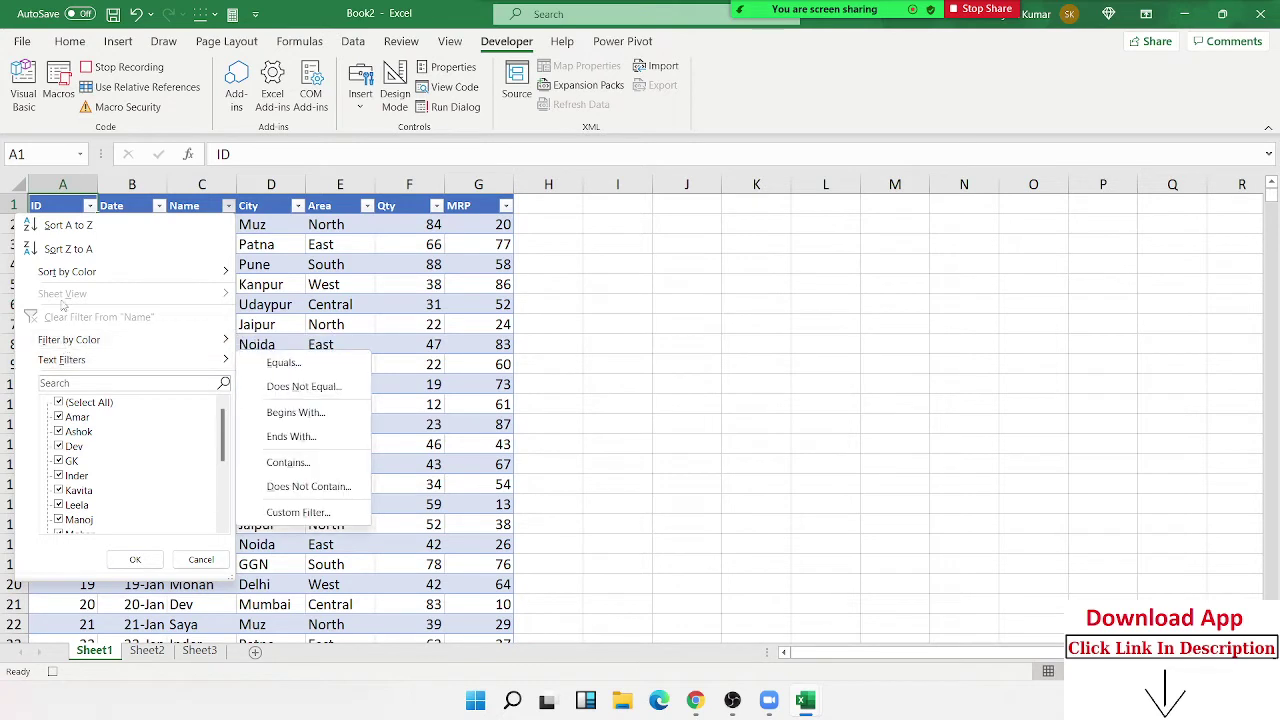
click(62, 402)
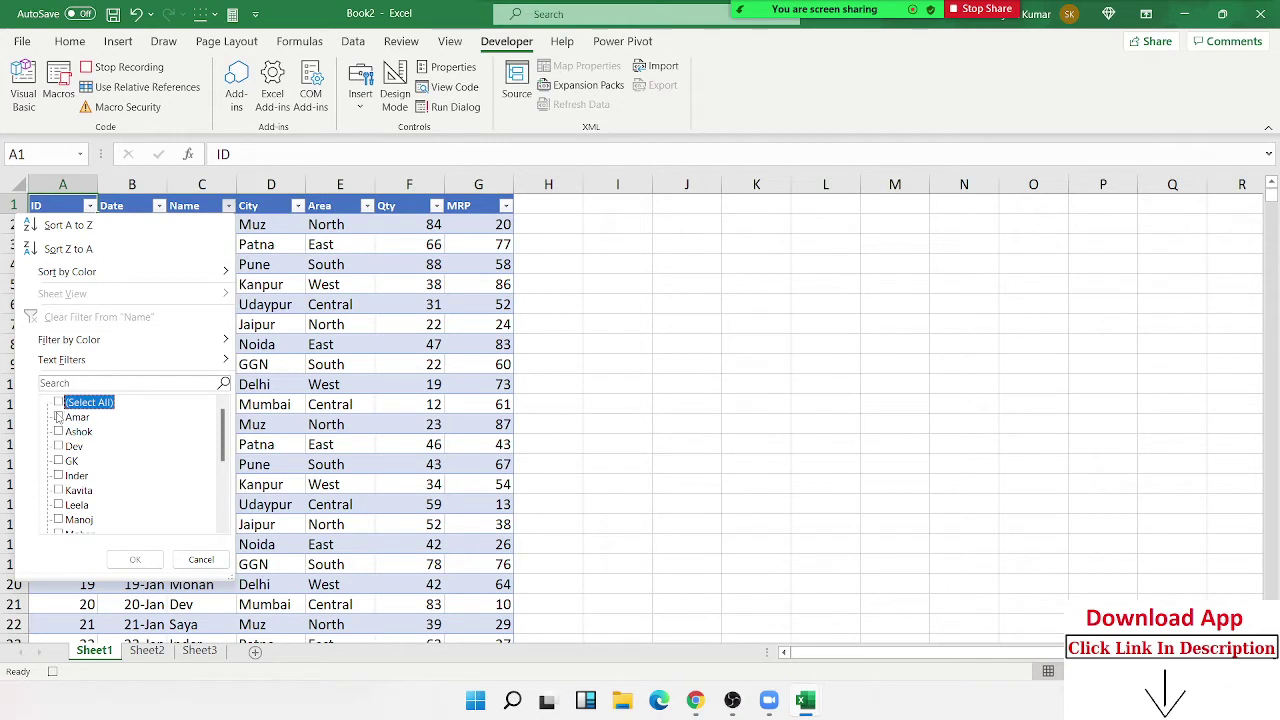
click(58, 417)
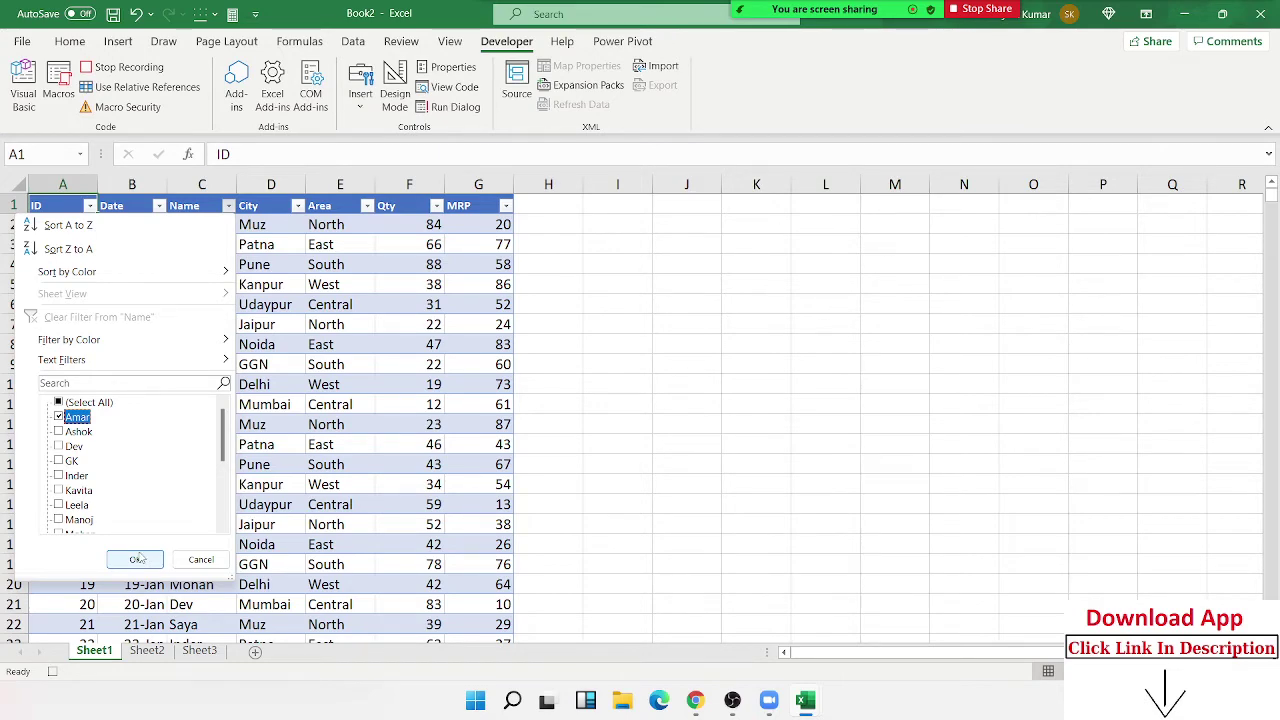
click(138, 559)
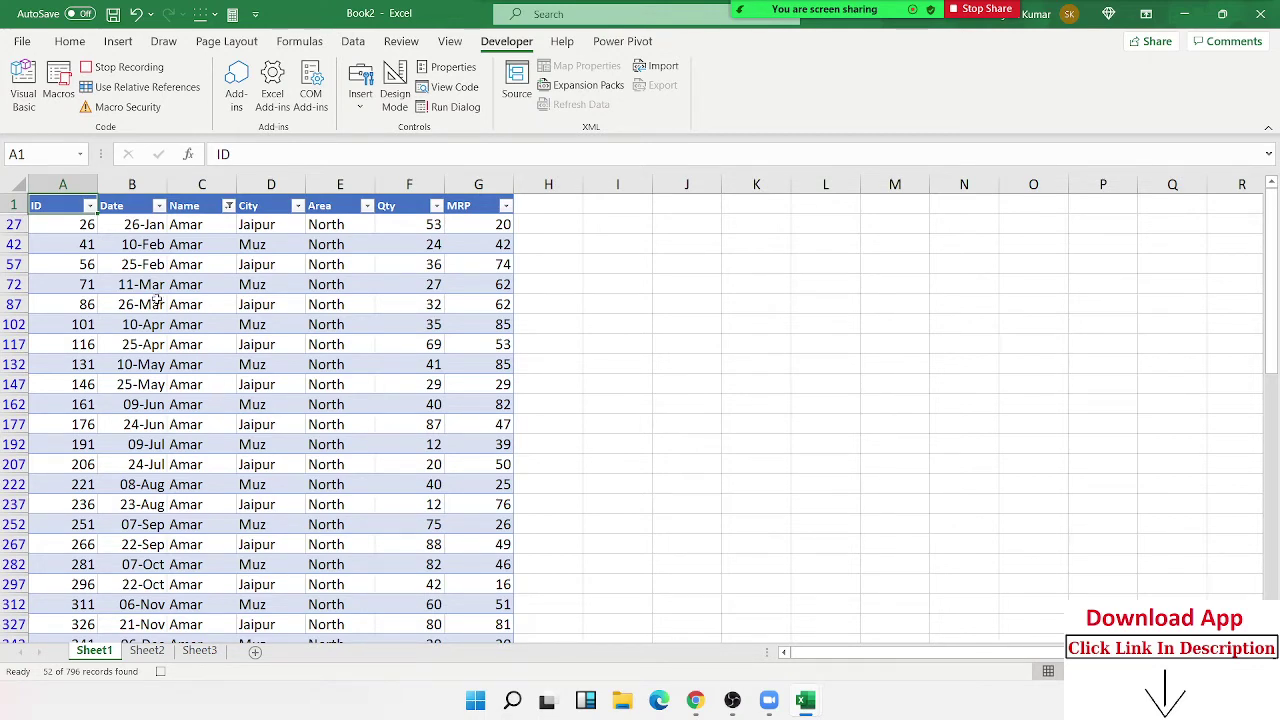
Step: Select the whole filtered table, then narrow the selection to visible cells only via Go To Special
key(ctrl+shift+Right)
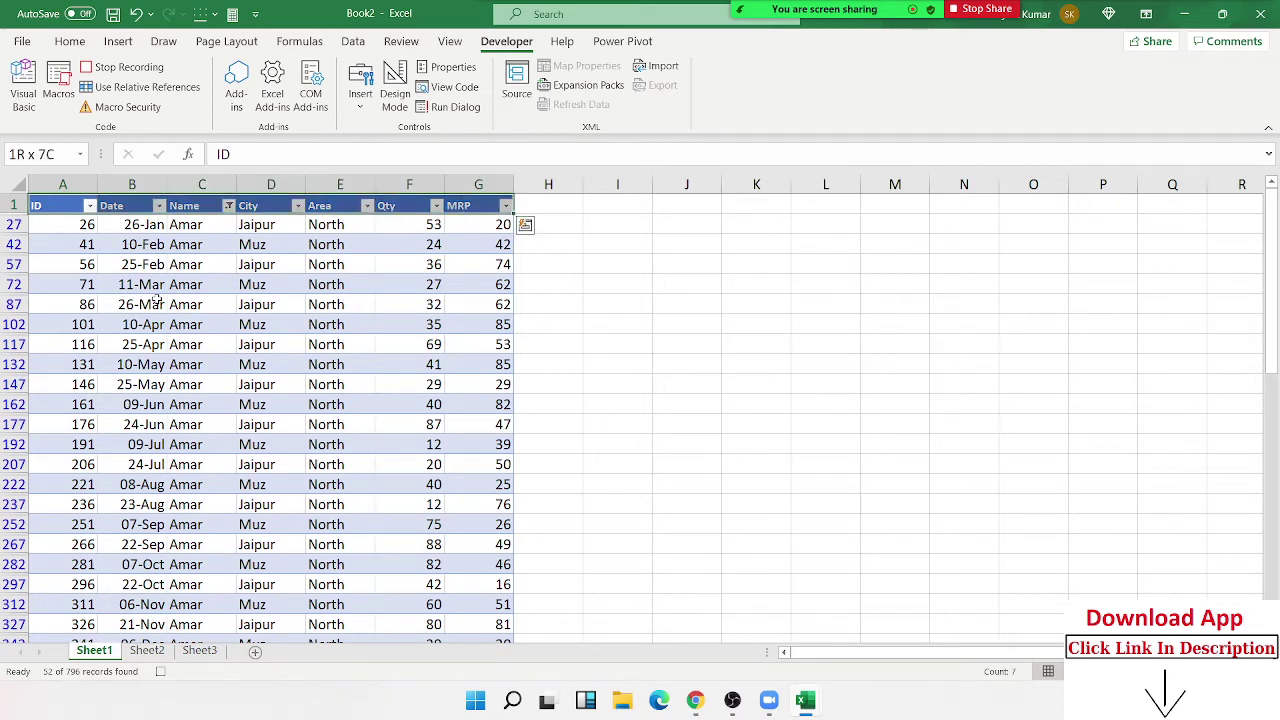
key(ctrl+shift+Down)
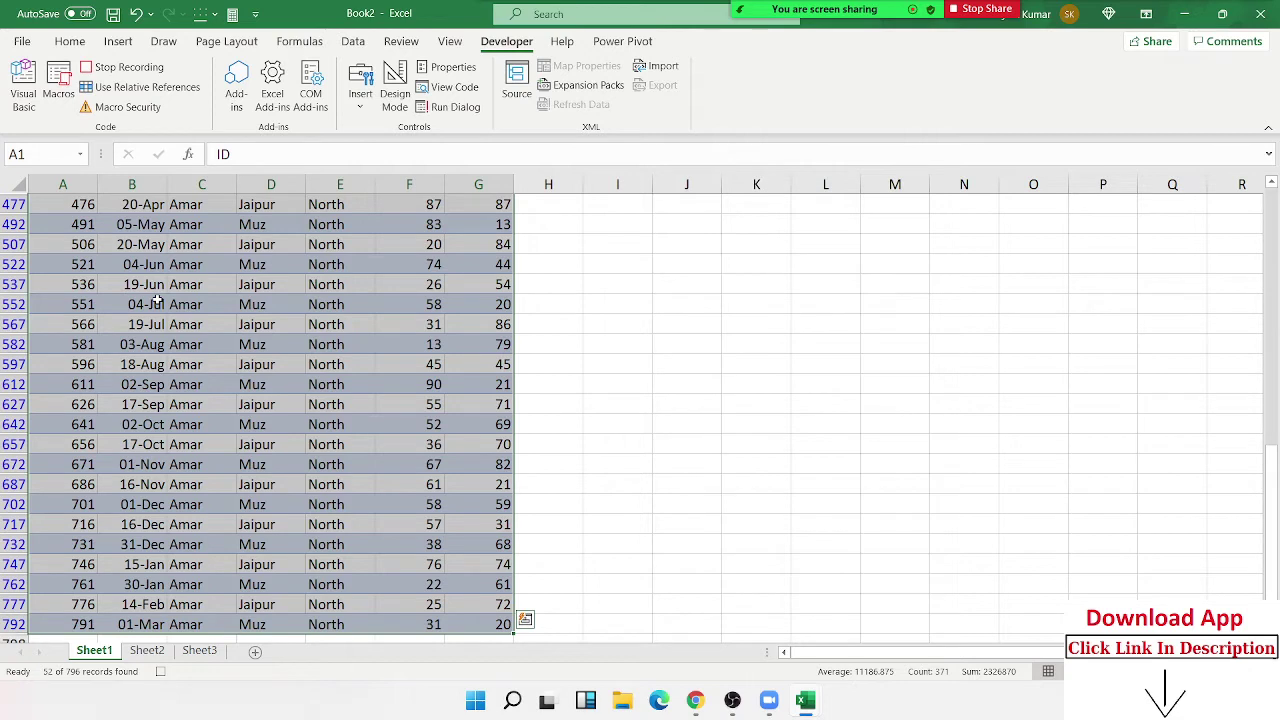
key(ctrl+g)
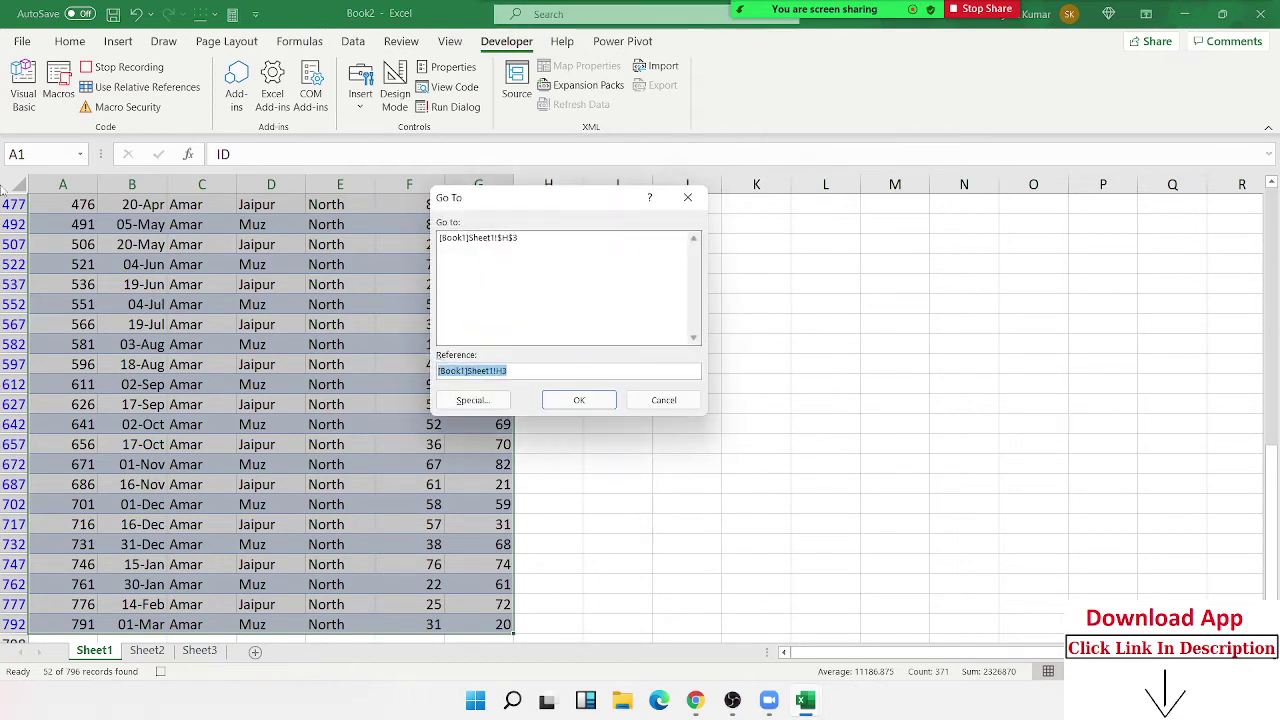
click(474, 402)
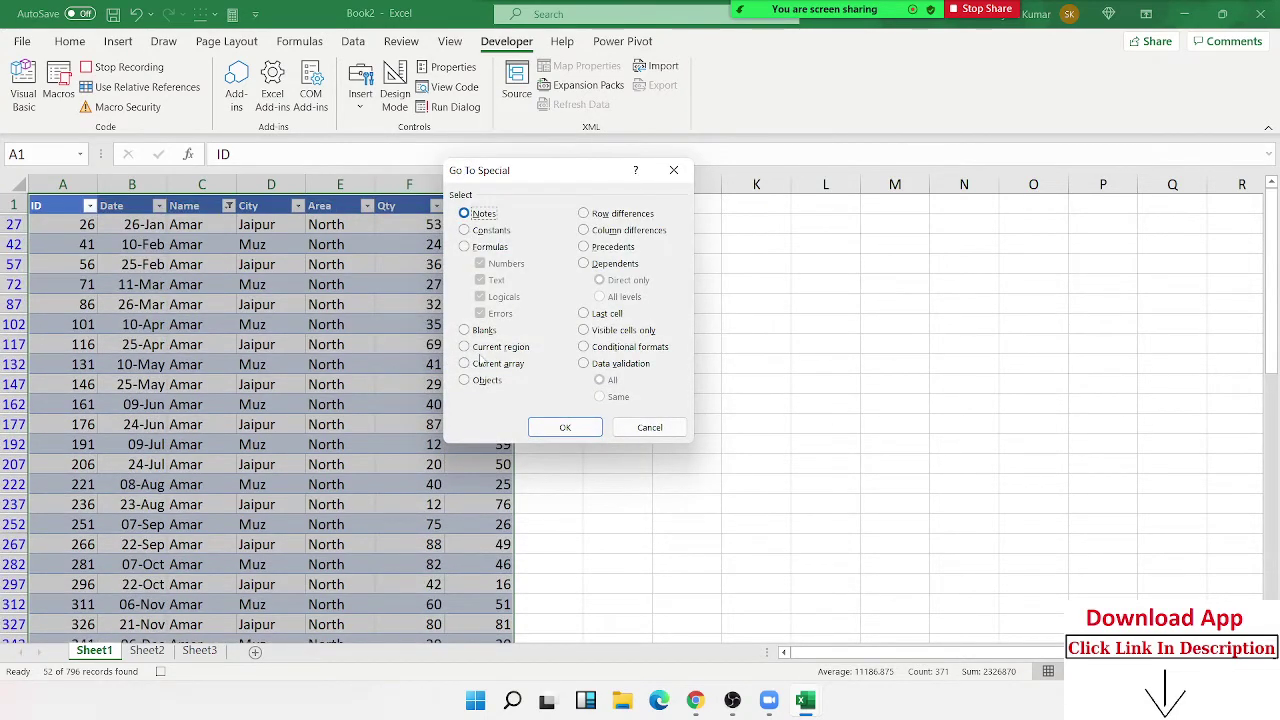
click(613, 336)
click(565, 427)
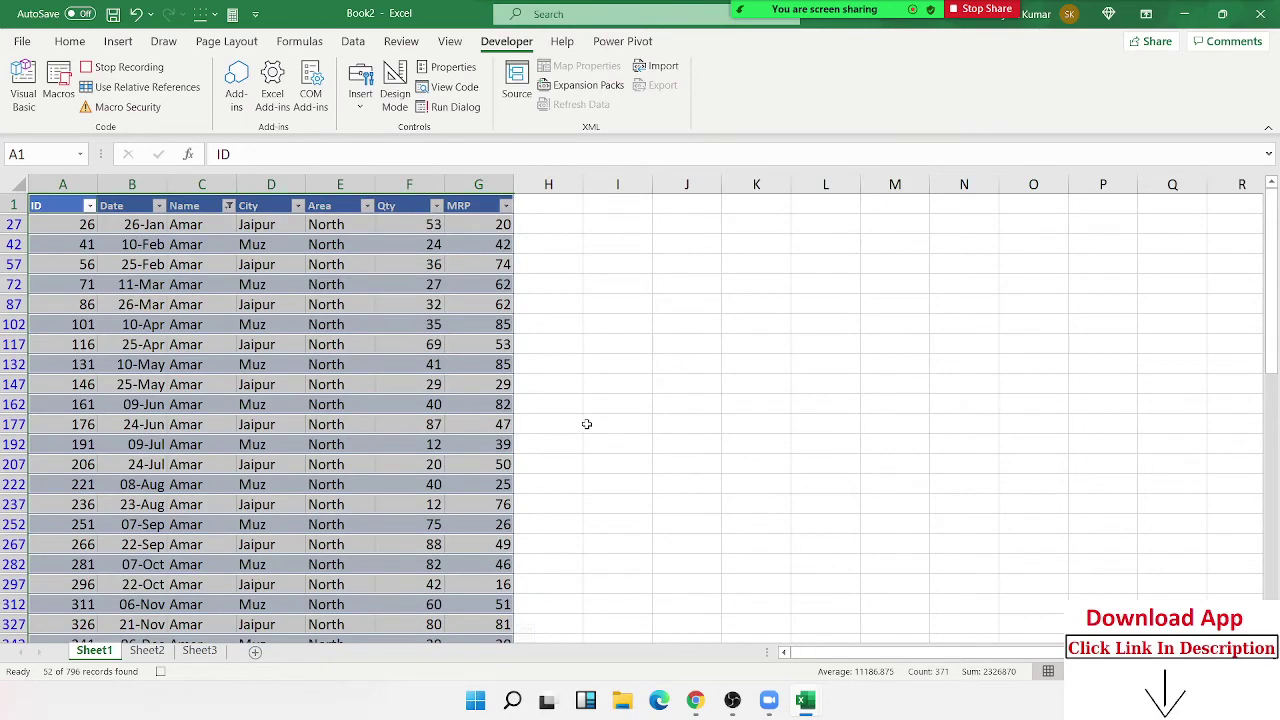
Step: Copy the visible Amar rows and paste them with headers into A1 of Sheet4
key(ctrl+c)
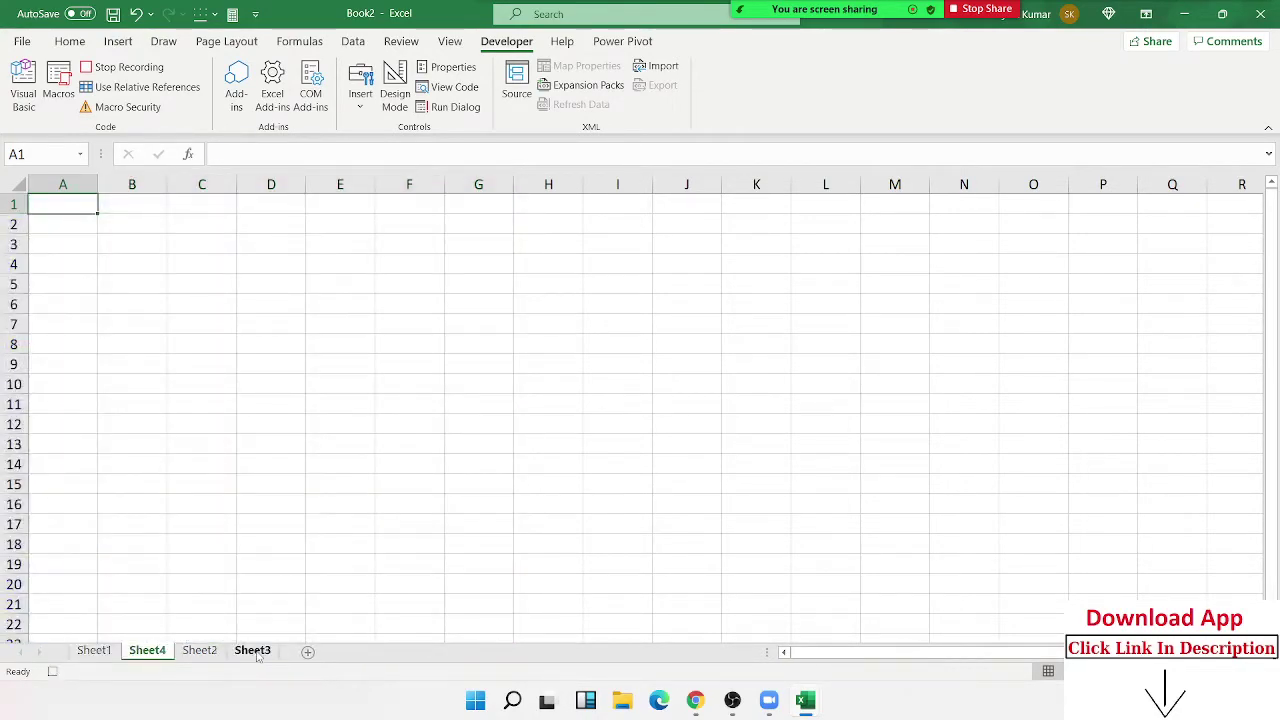
key(ctrl+v)
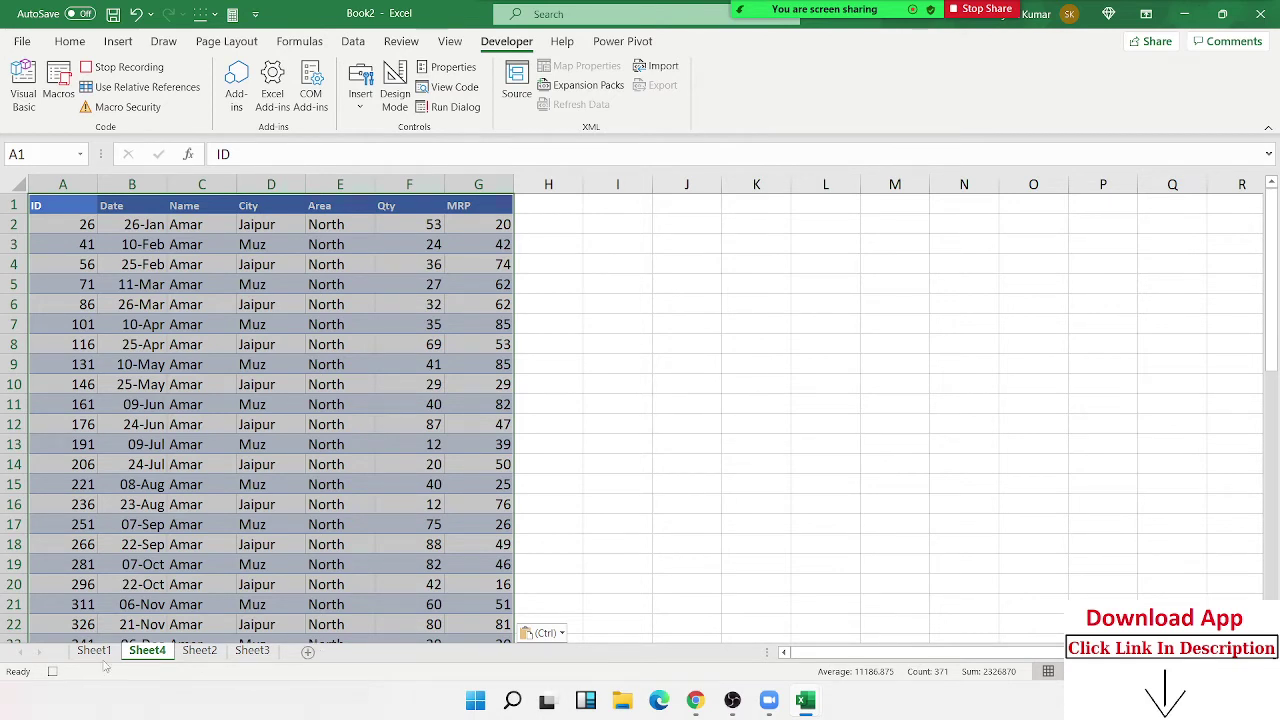
Step: Rename the Sheet4 tab to Puja
double_click(147, 651)
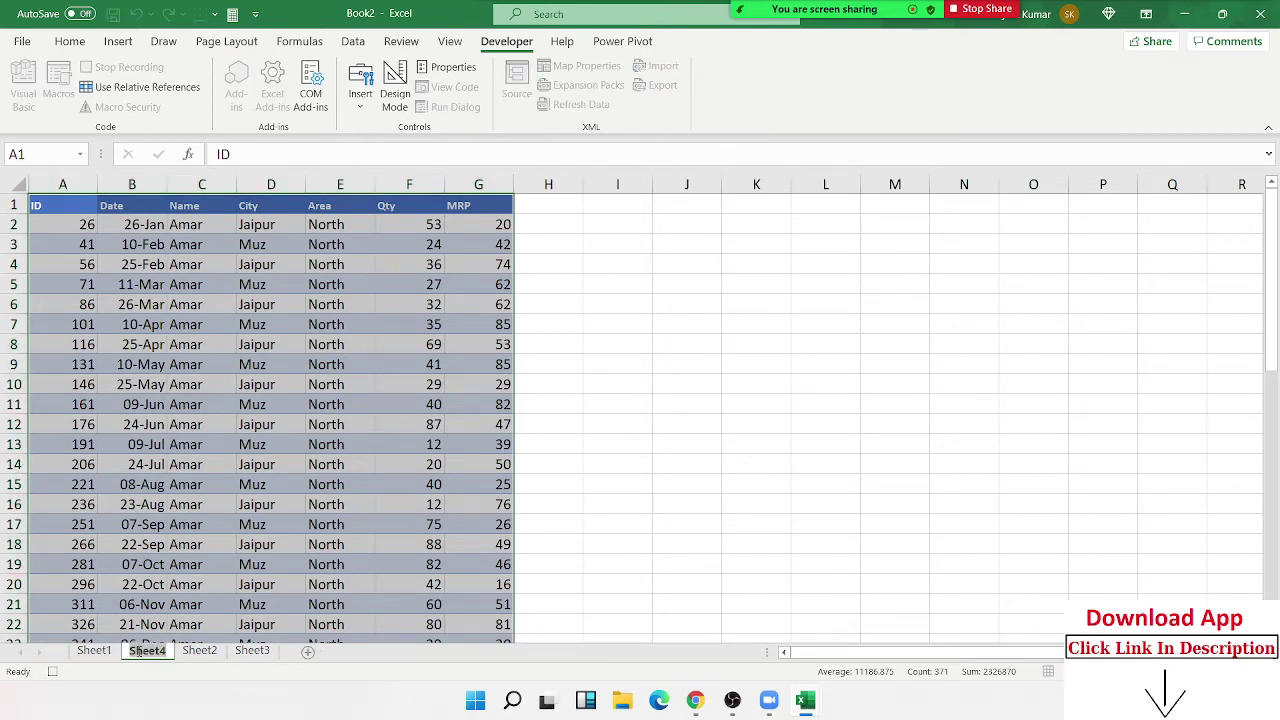
text(Pi)
text(u)
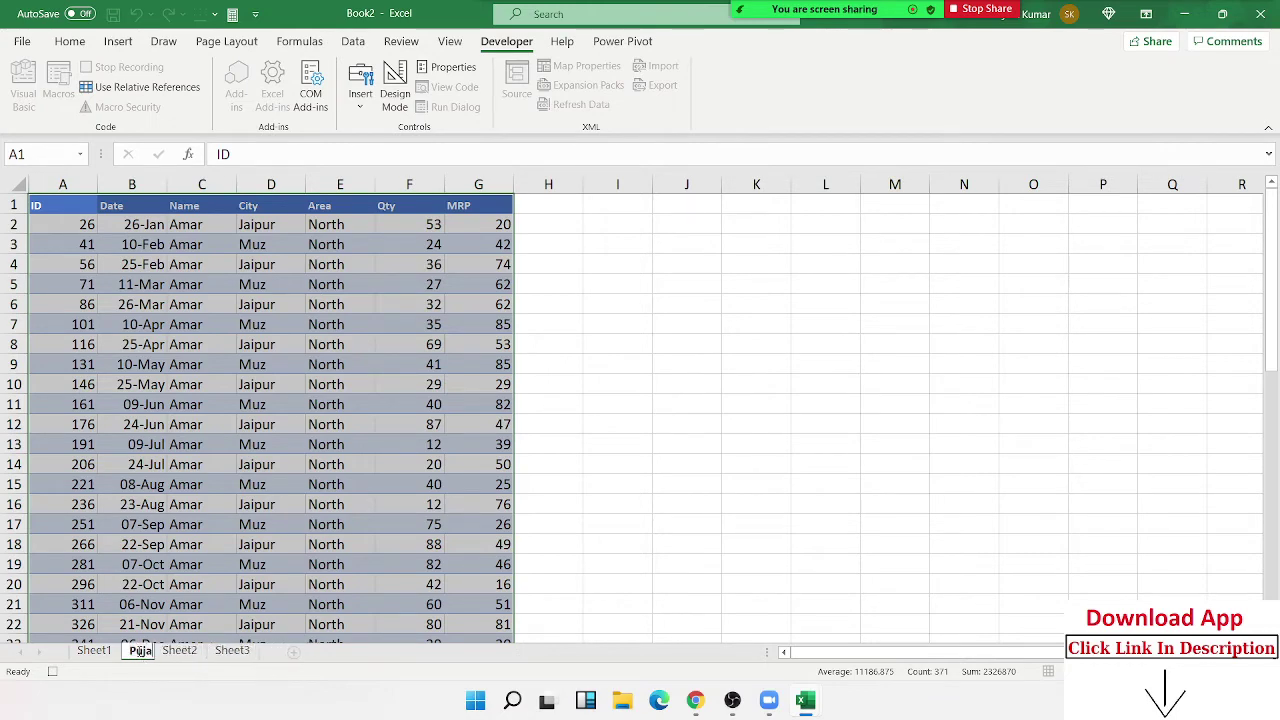
text(ja)
click(100, 563)
Step: Move the Puja sheet into a new workbook
right_click(160, 650)
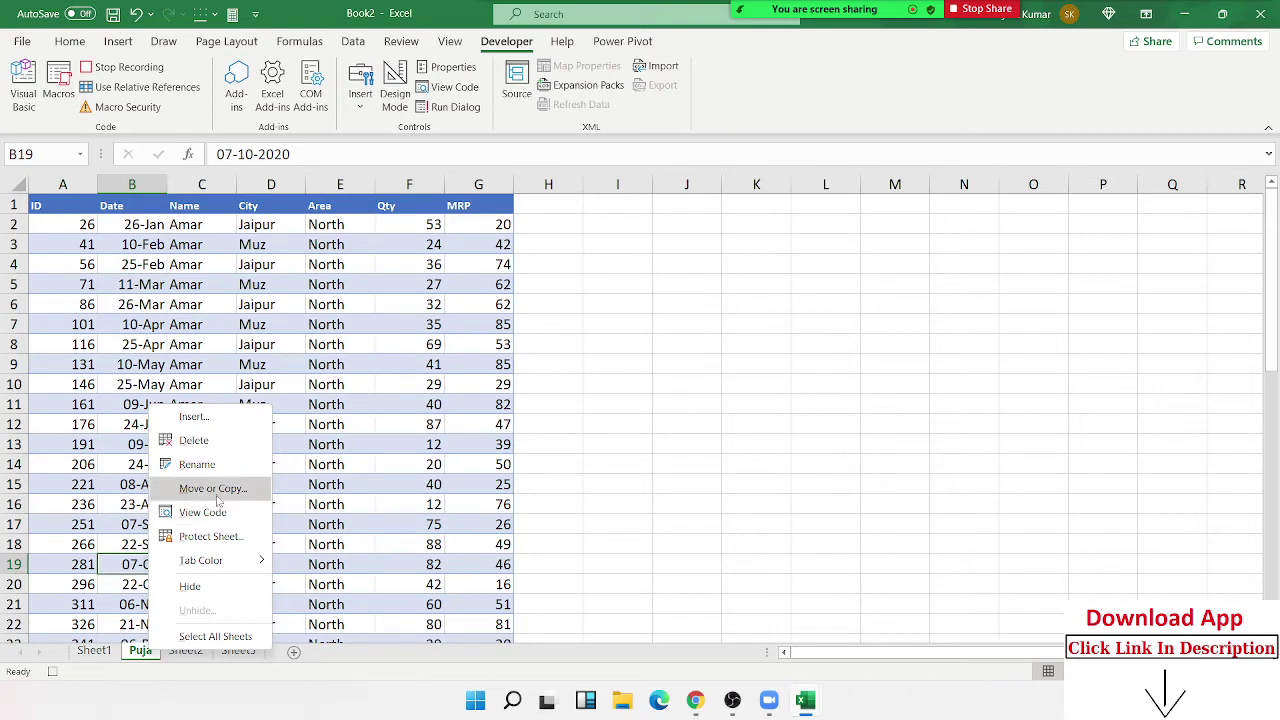
click(216, 488)
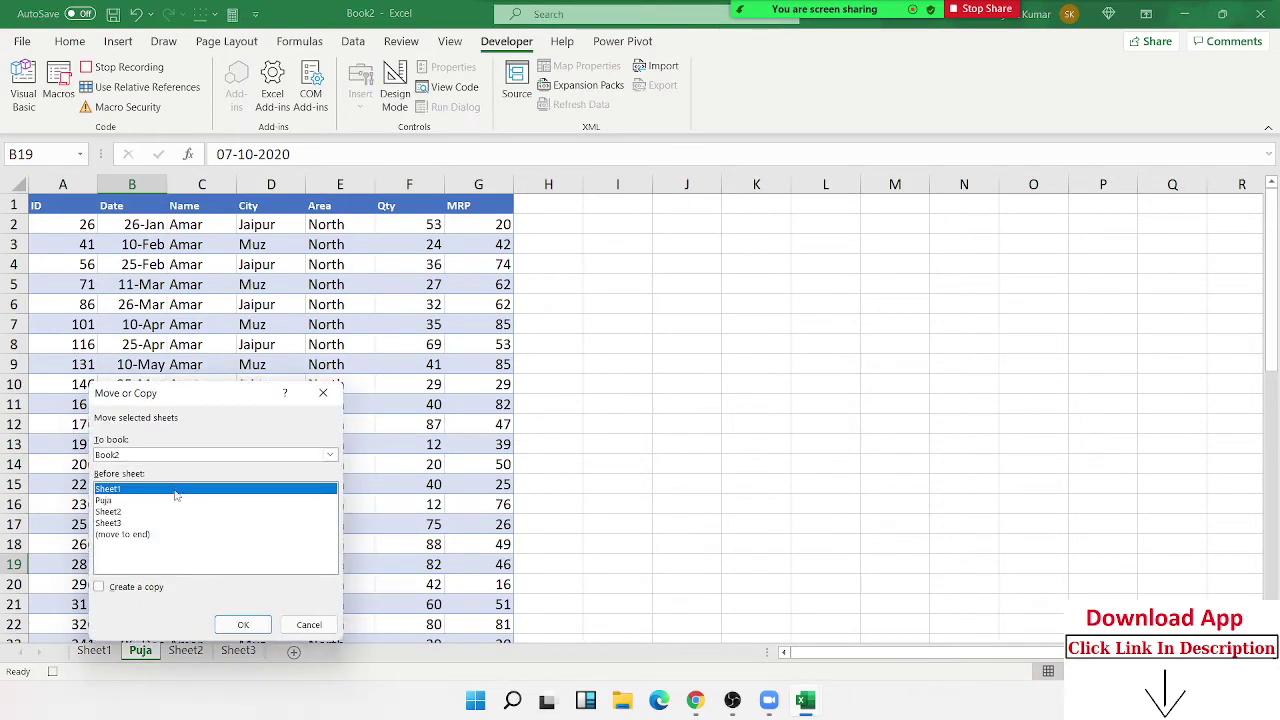
click(150, 456)
click(120, 470)
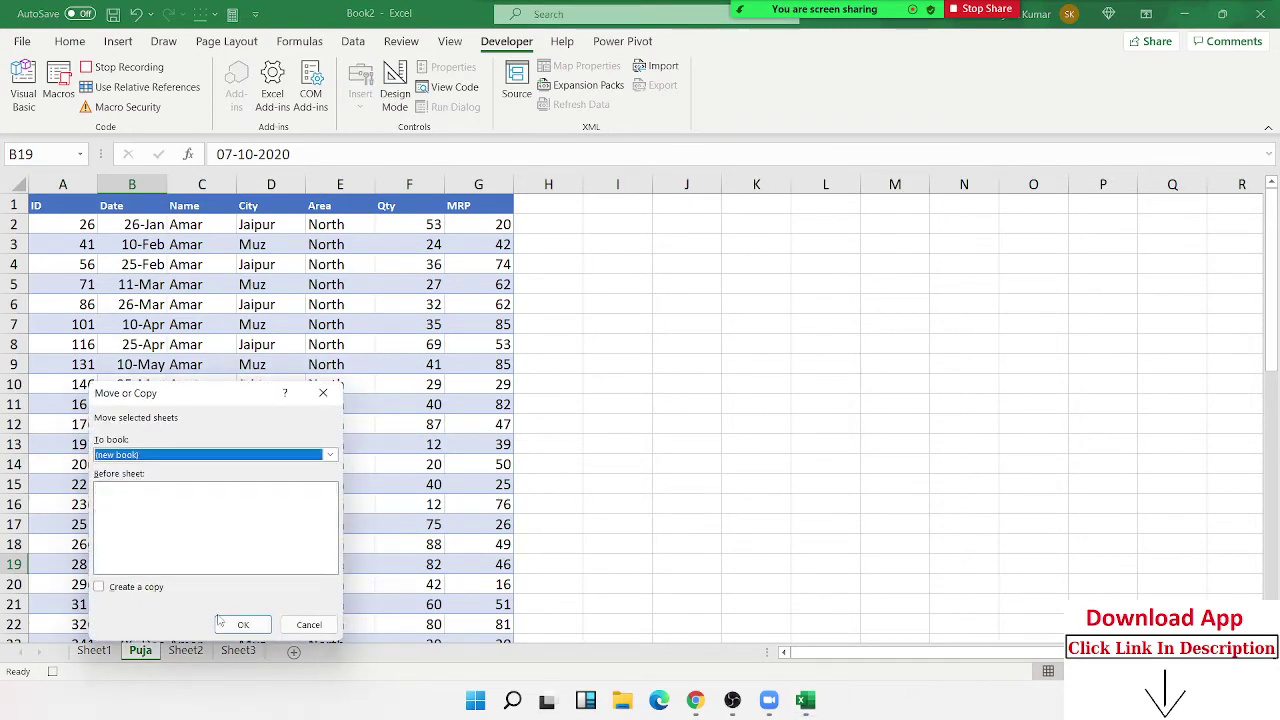
click(243, 624)
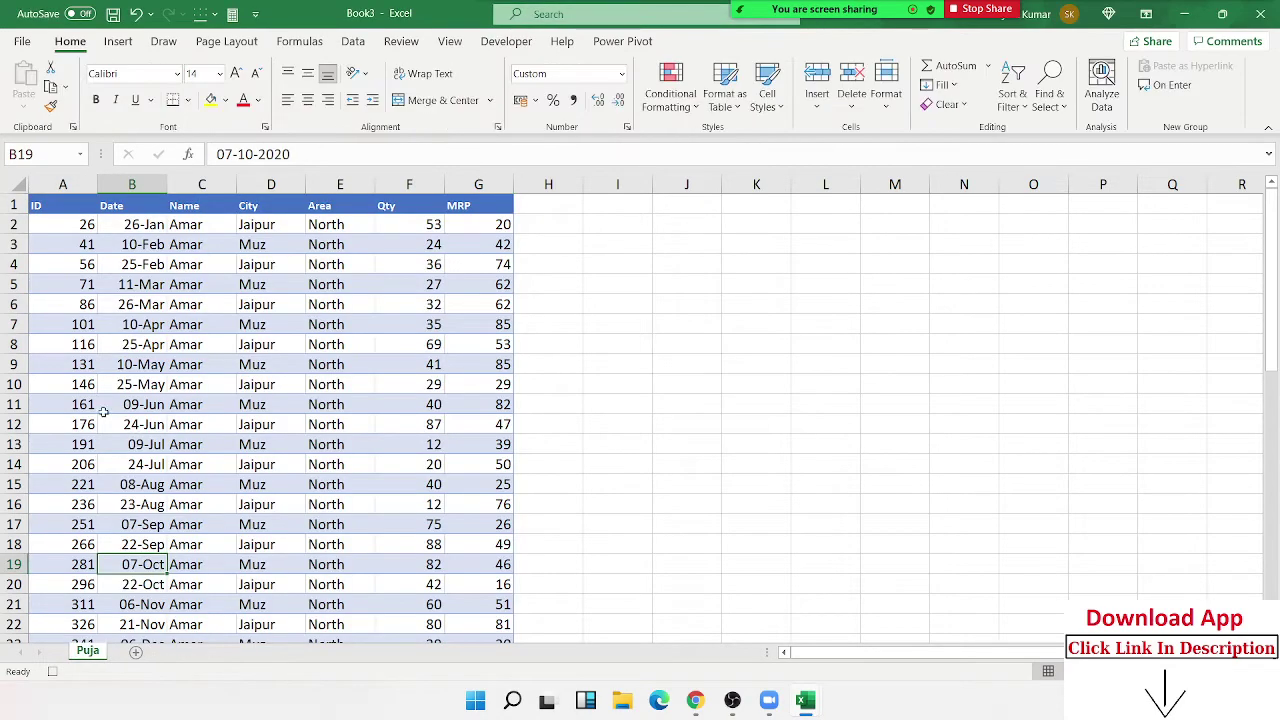
Step: Save the new workbook as Puja.xlsx on drive E:, close it, and return to Book2's Sheet1
click(113, 14)
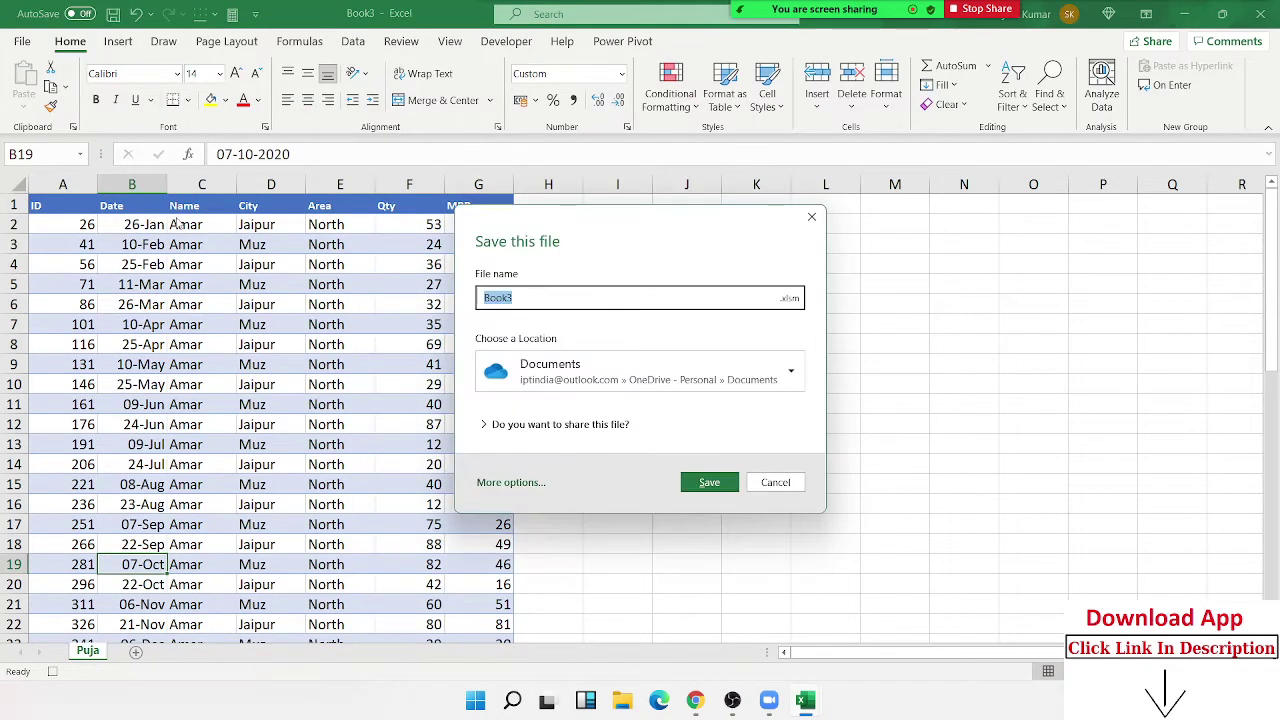
click(547, 377)
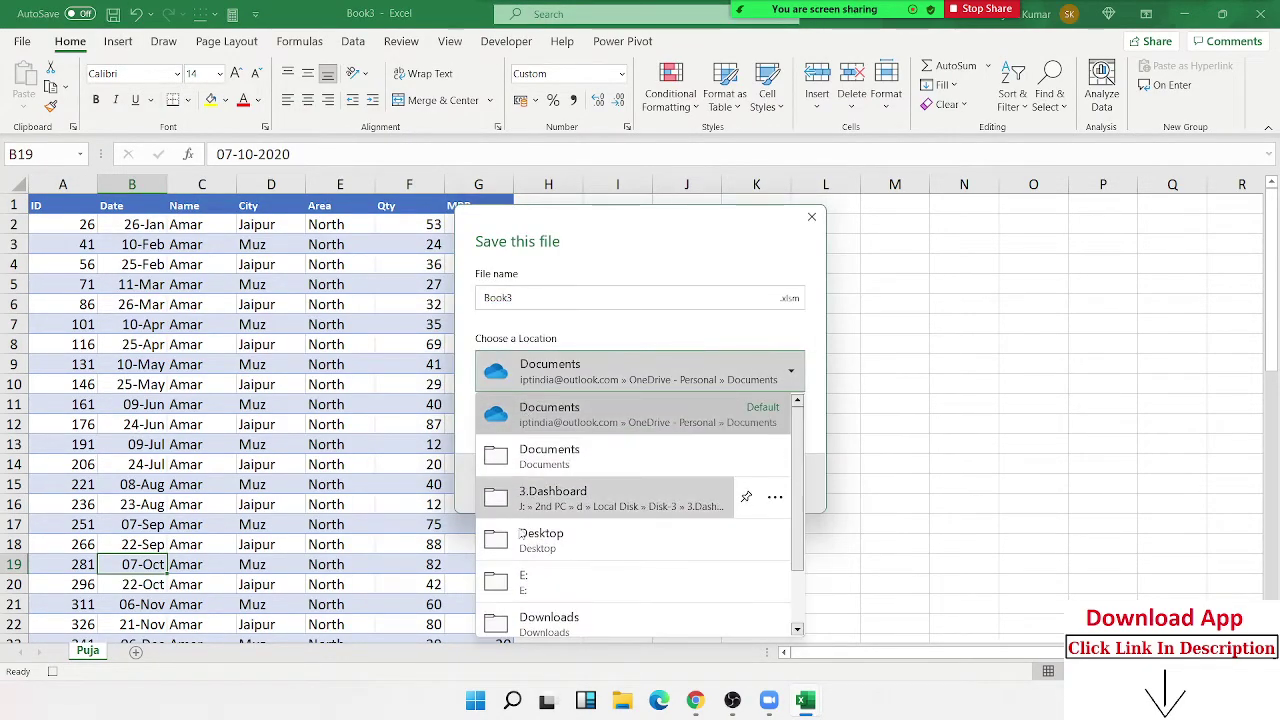
click(522, 578)
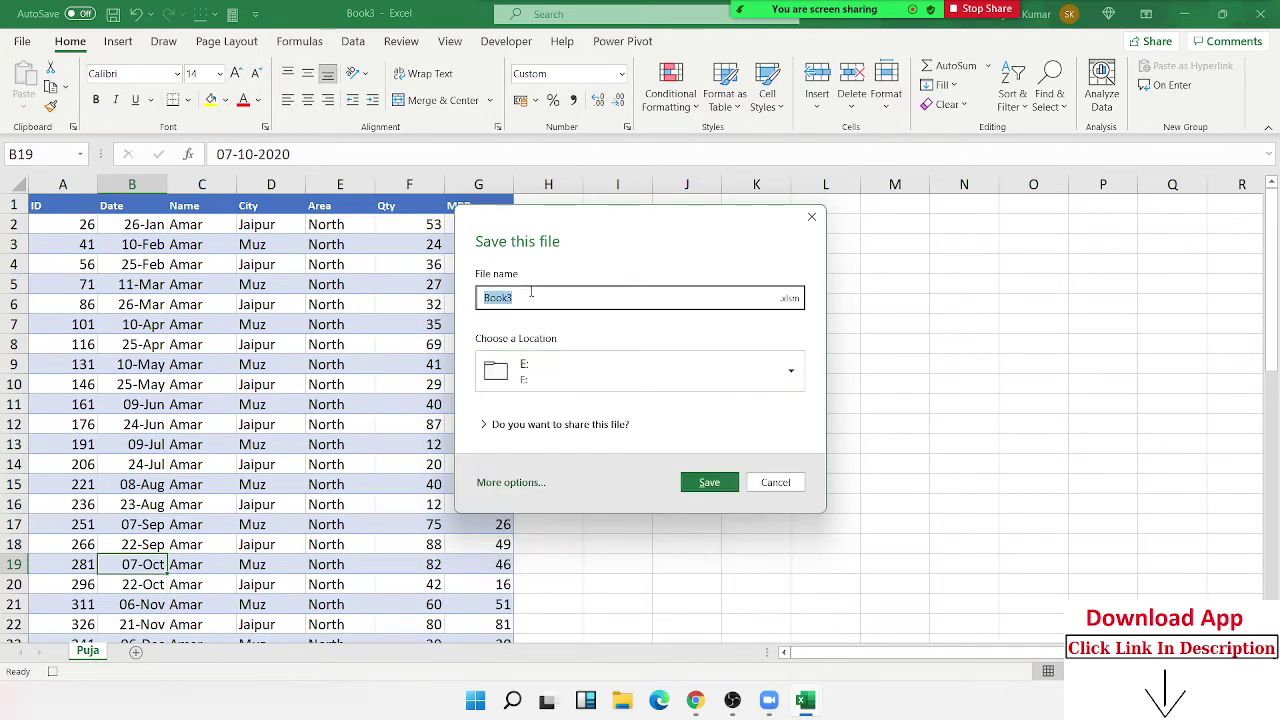
text(Puja)
click(798, 299)
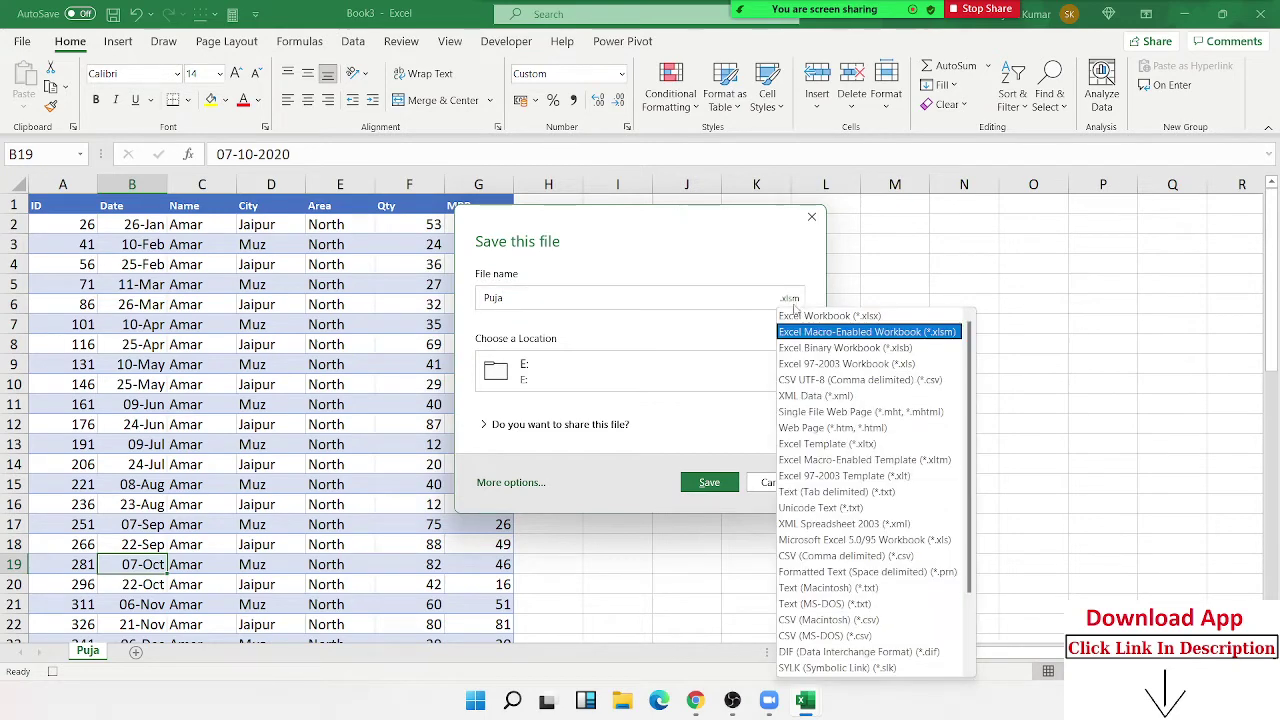
click(804, 318)
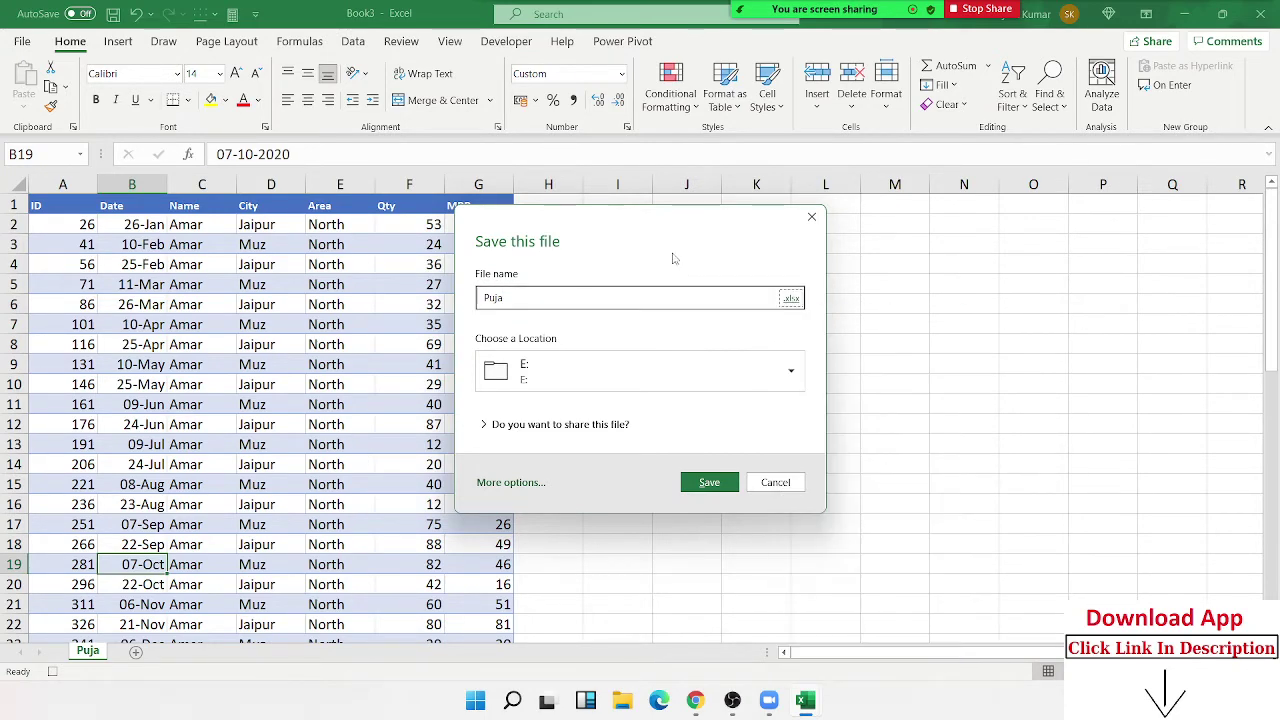
click(703, 484)
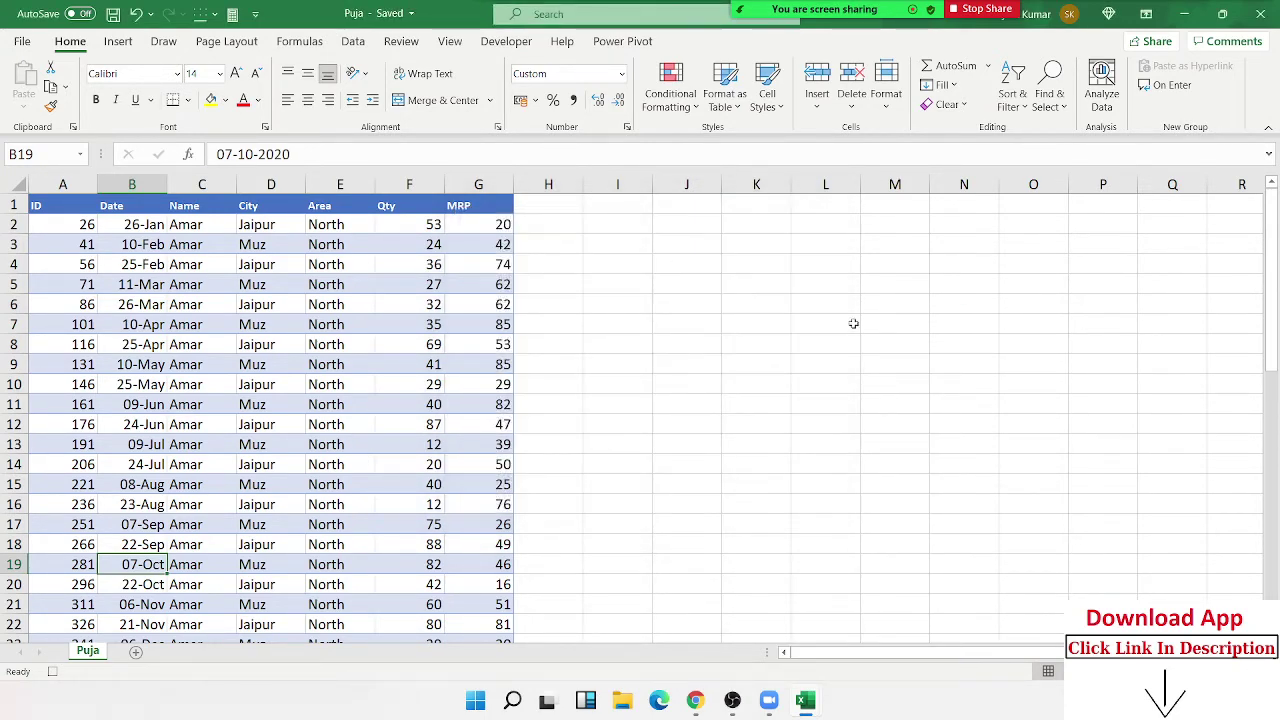
click(1270, 14)
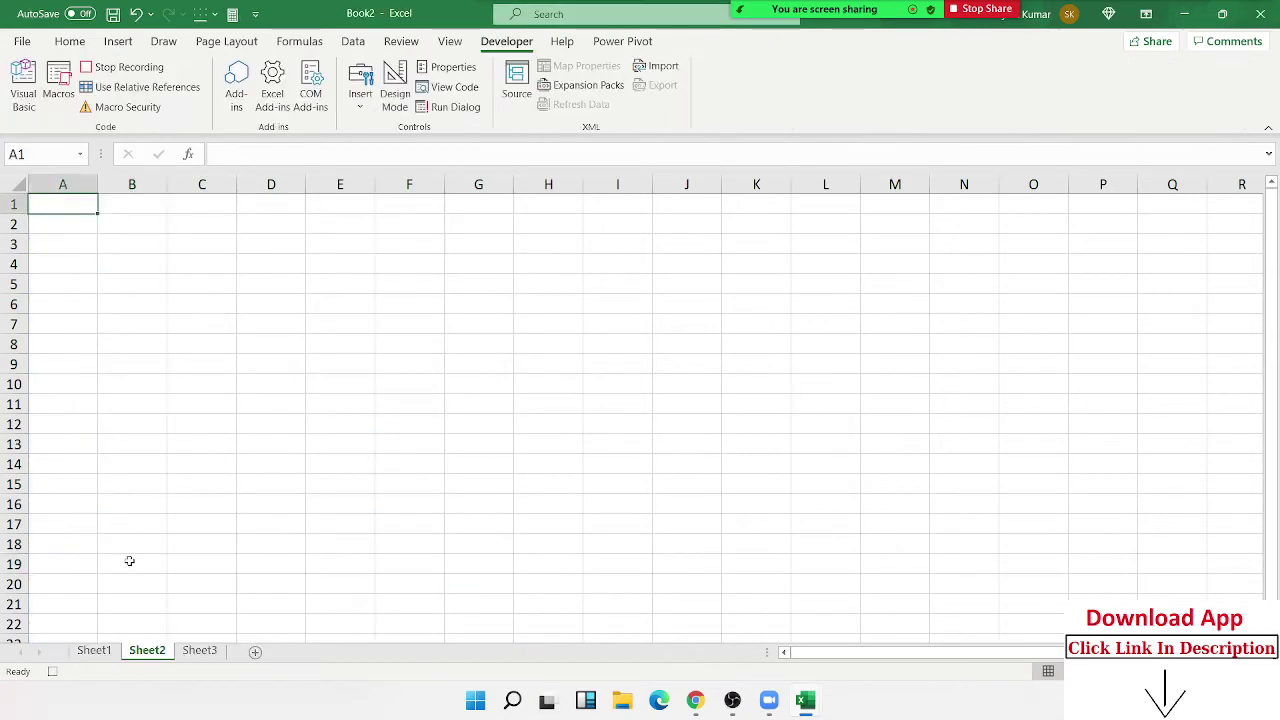
click(95, 651)
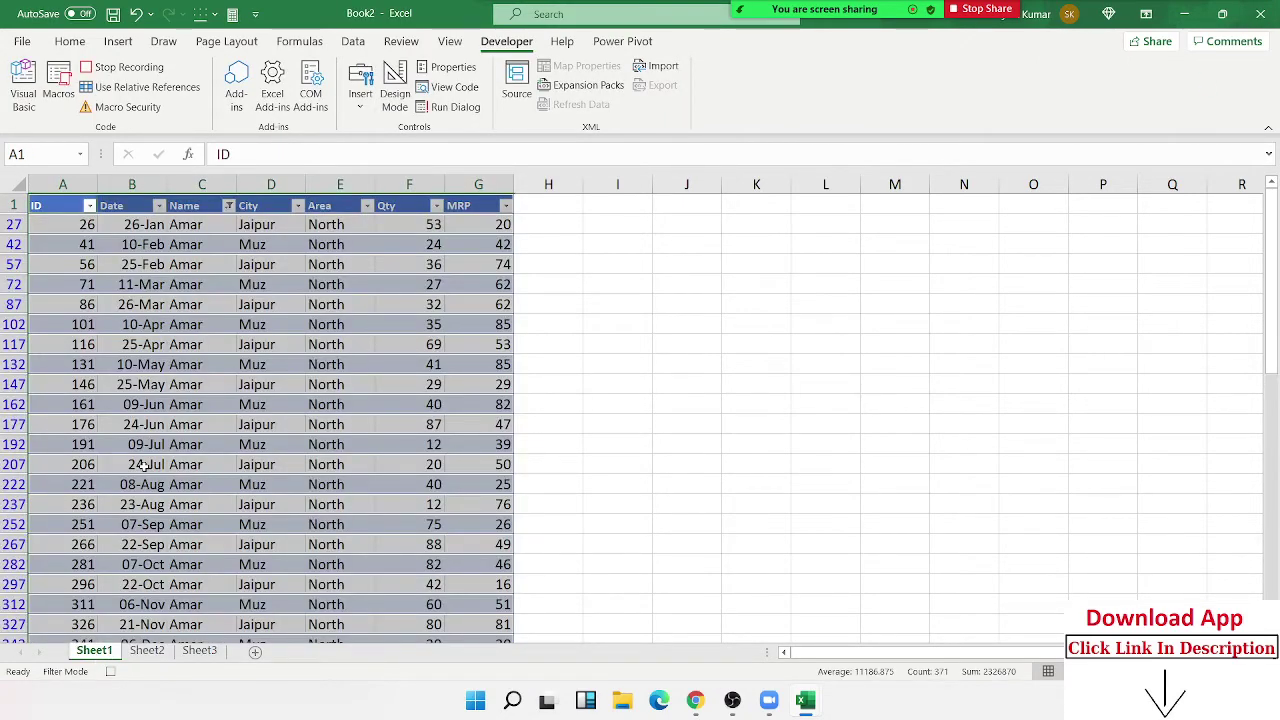
Step: Clear the table filter, stop the macro recording, and select Macro3 in the Macros list
key(ctrl+shift+l)
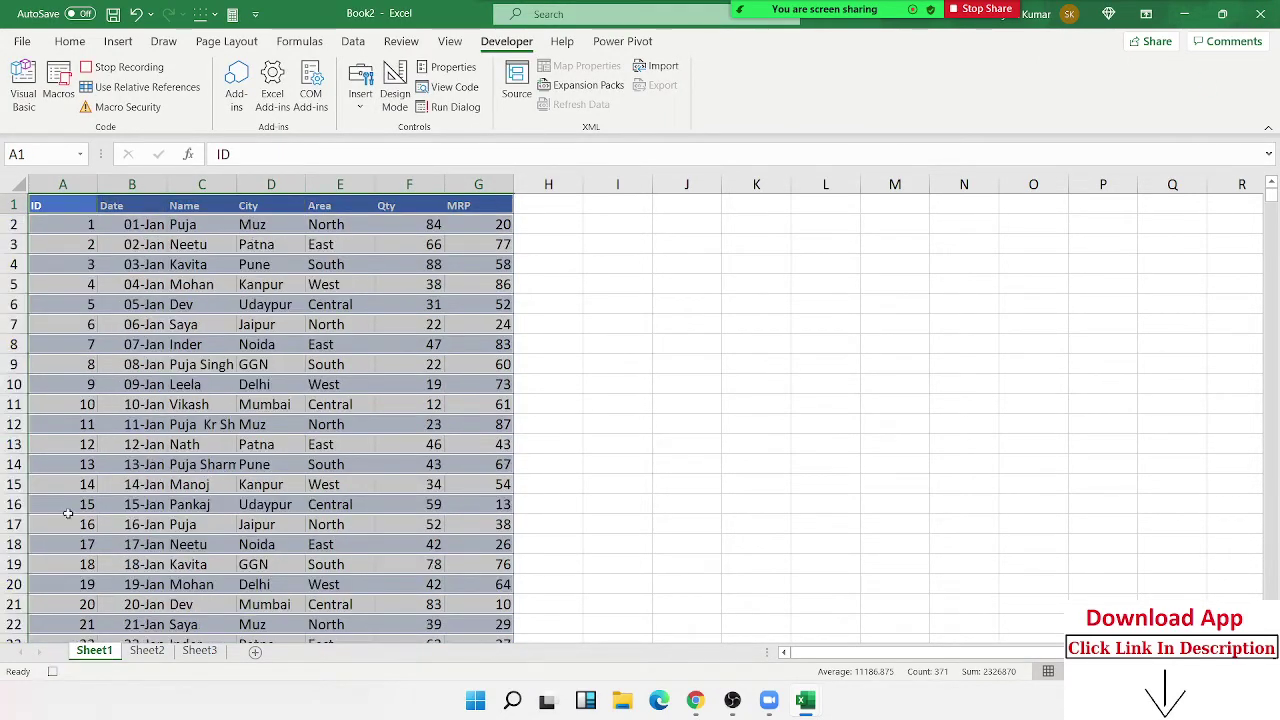
click(54, 671)
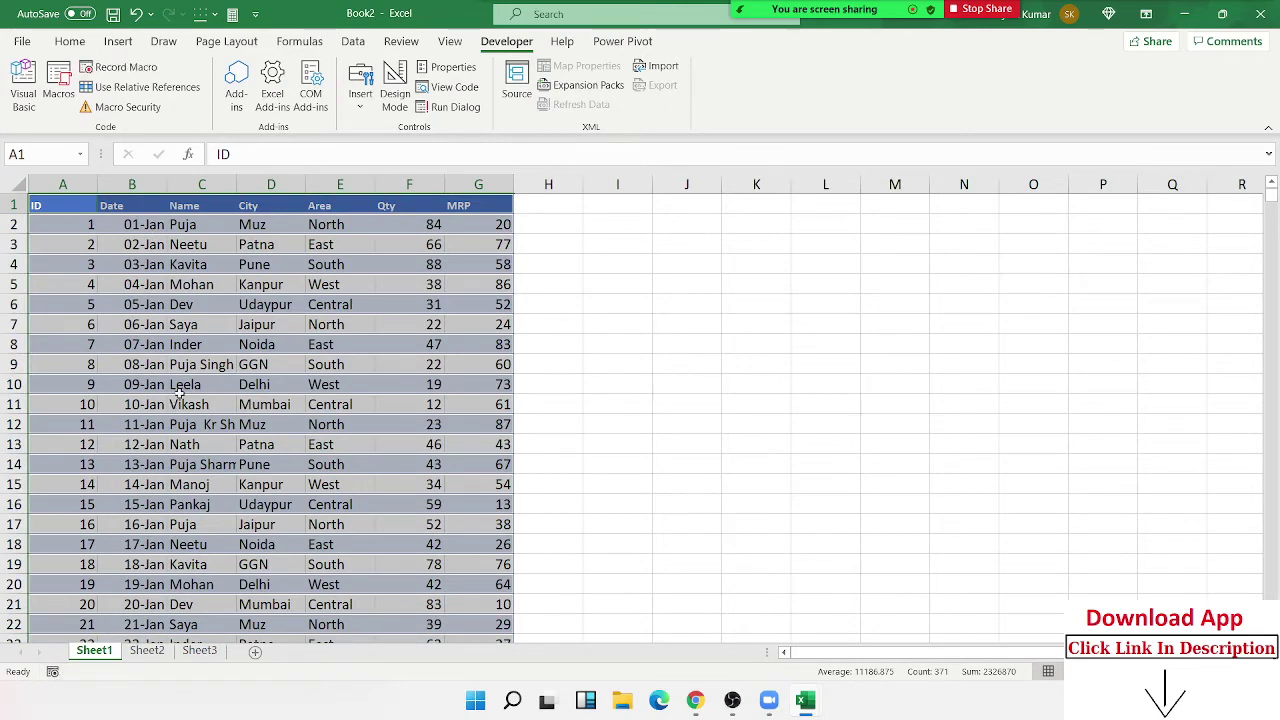
click(200, 342)
click(58, 80)
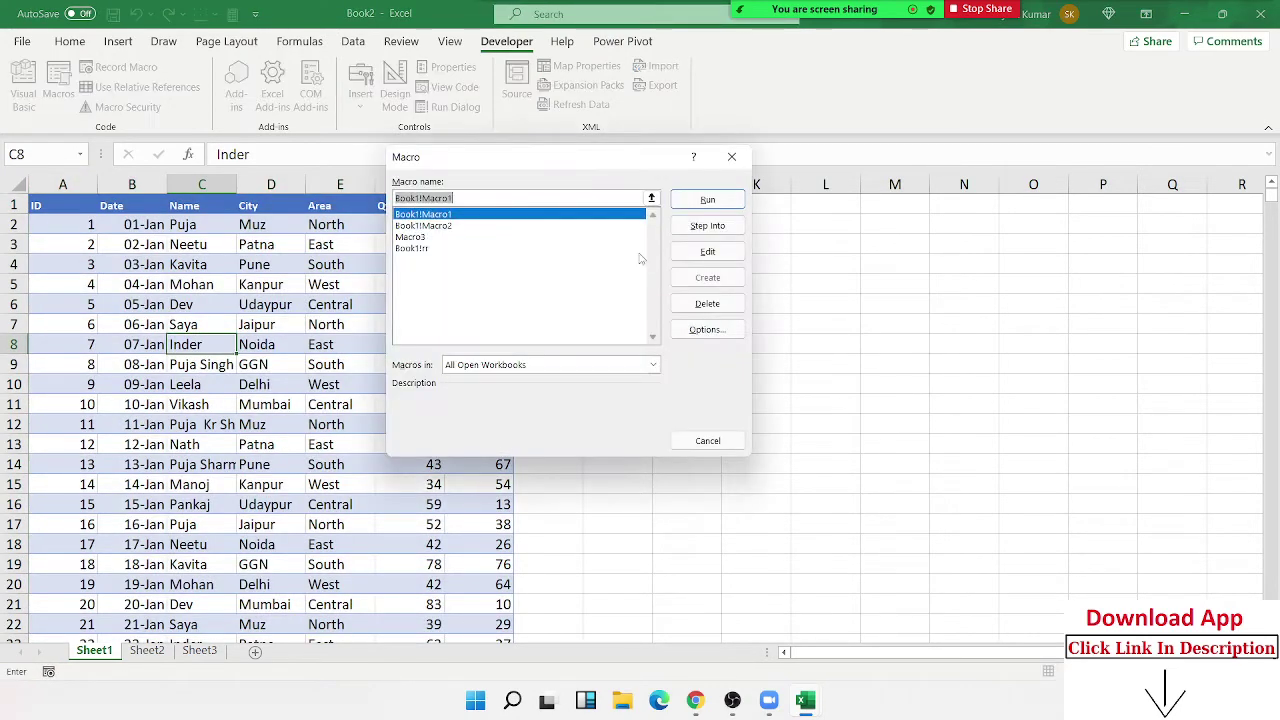
click(413, 238)
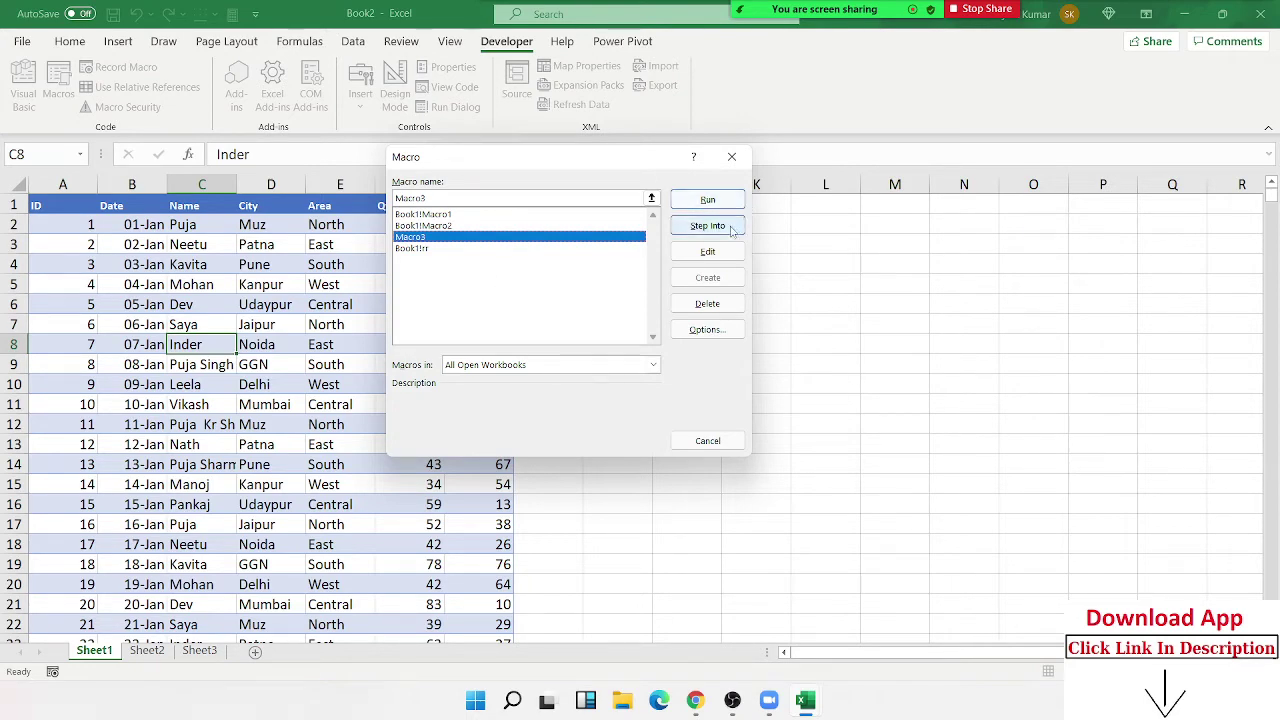
Step: Open Macro3 in the VBA editor and add blank lines before End Sub
click(716, 252)
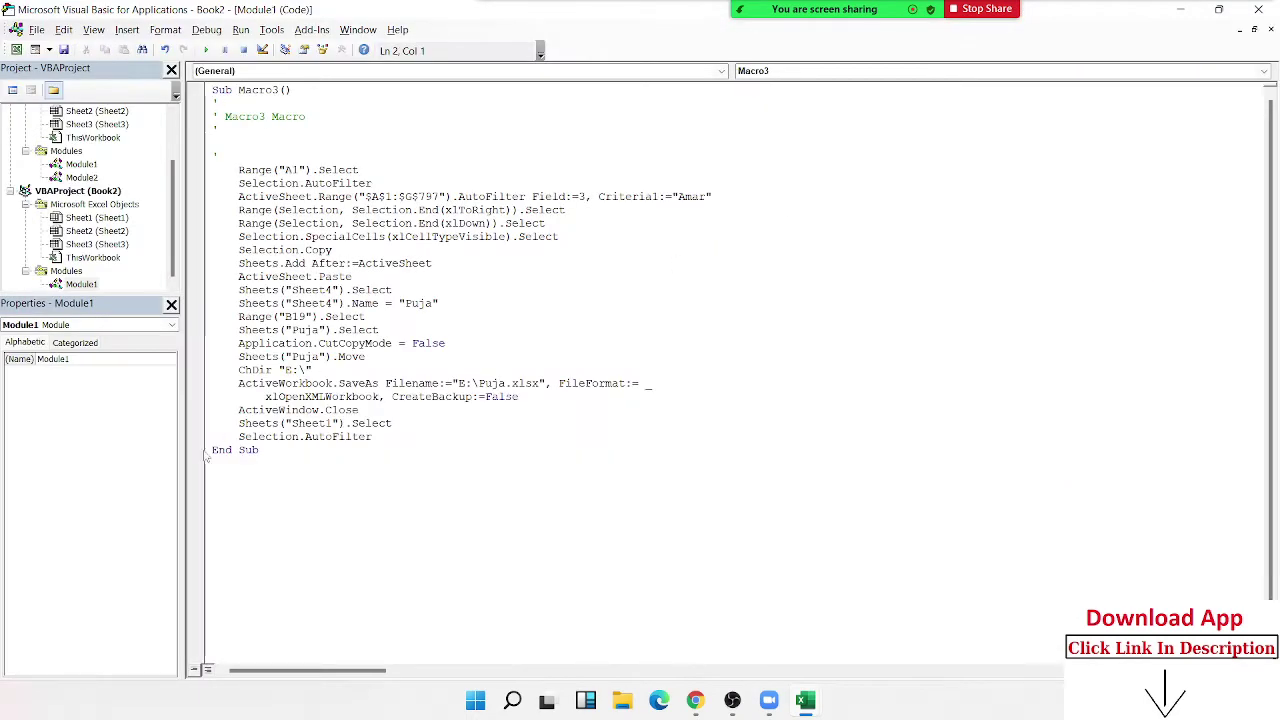
click(212, 449)
key(Return)
key(Return)
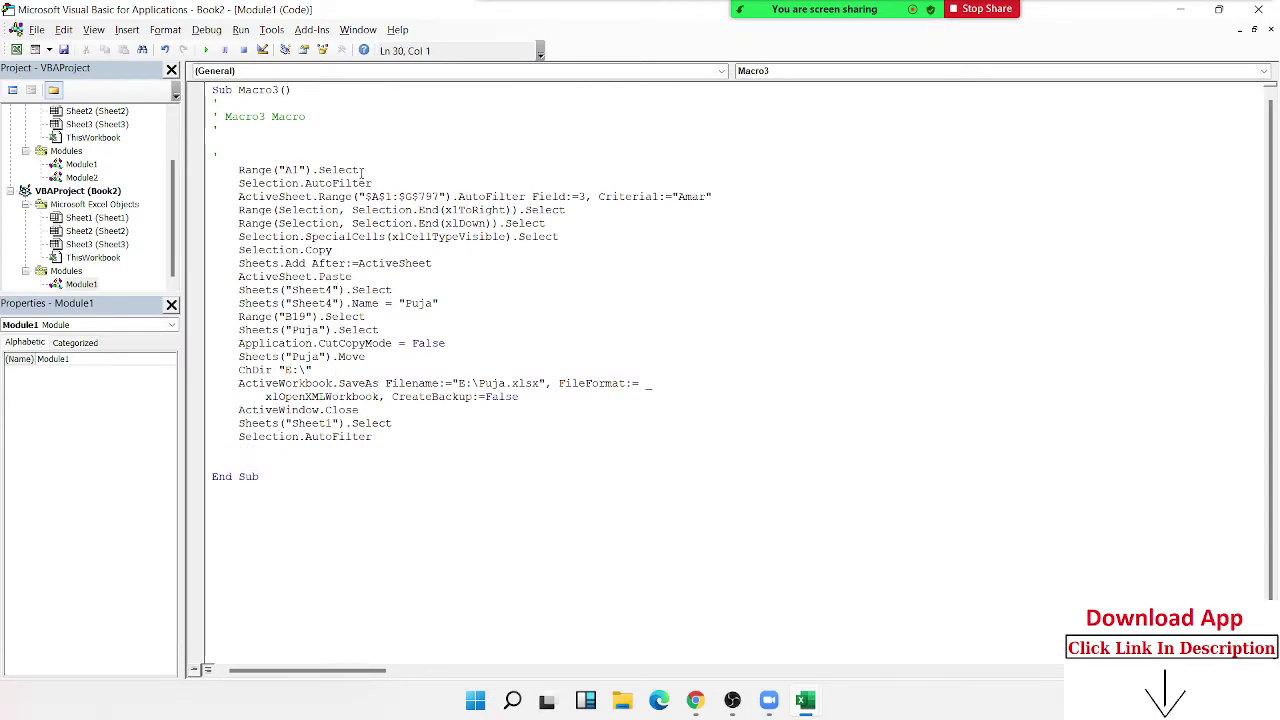
drag(362, 170, 225, 170)
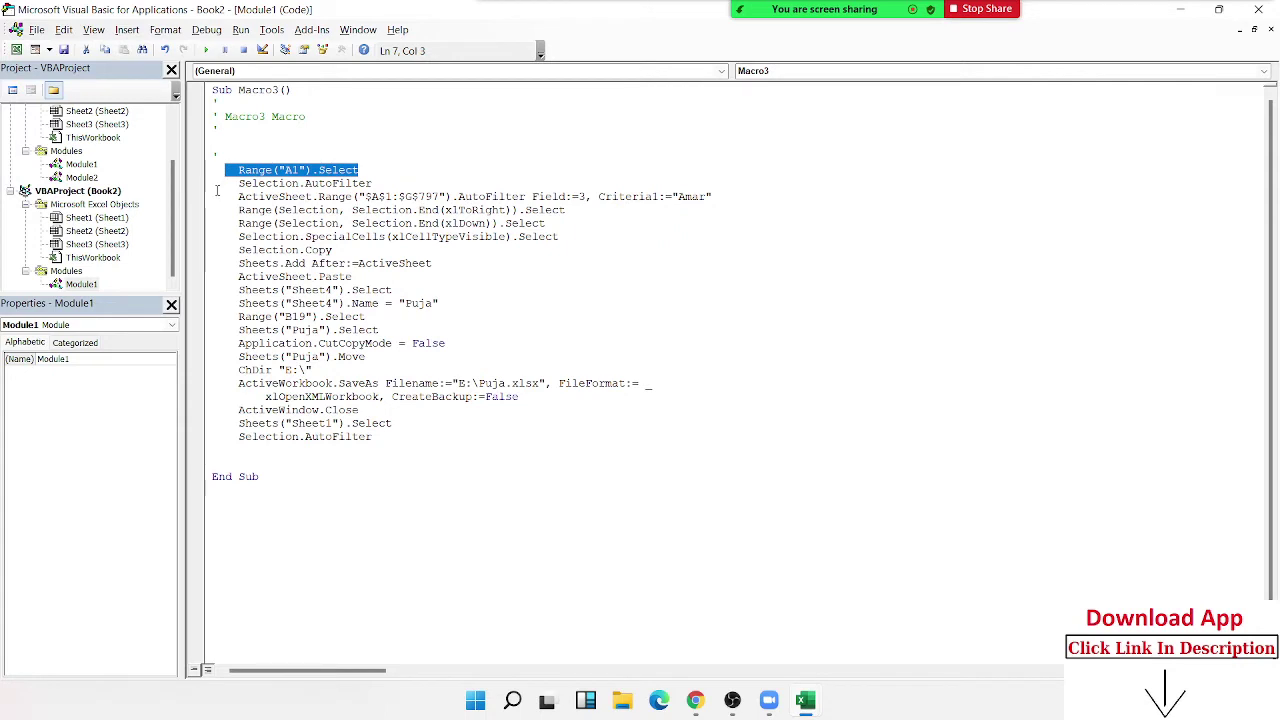
drag(373, 183, 240, 183)
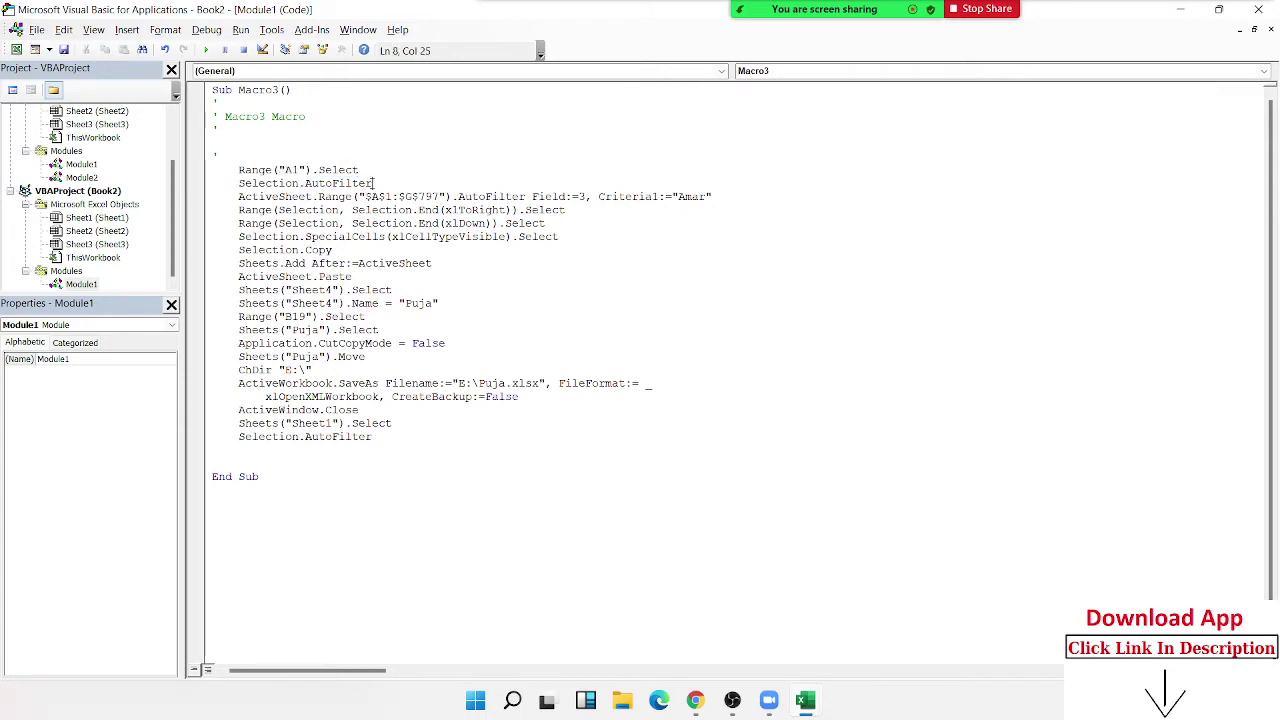
click(531, 196)
double_click(505, 196)
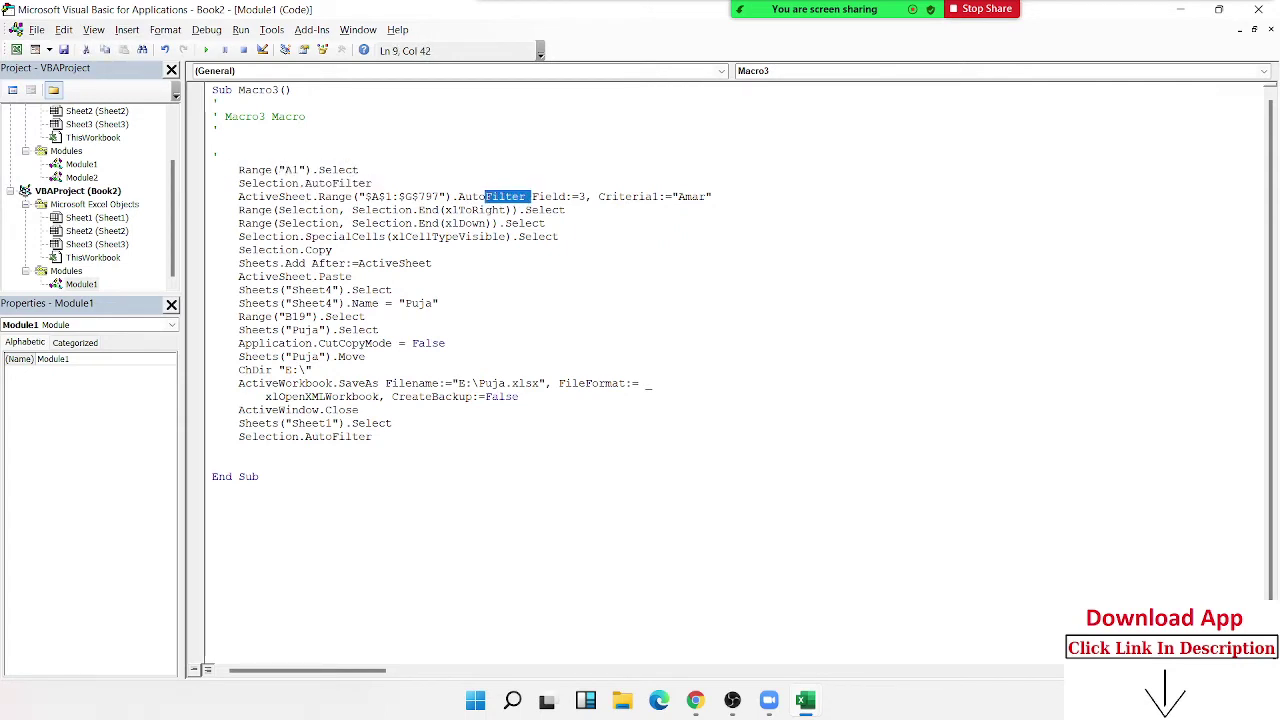
Step: Switch to Excel and toggle the table's AutoFilter on and off to compare with the code
key(alt+F11)
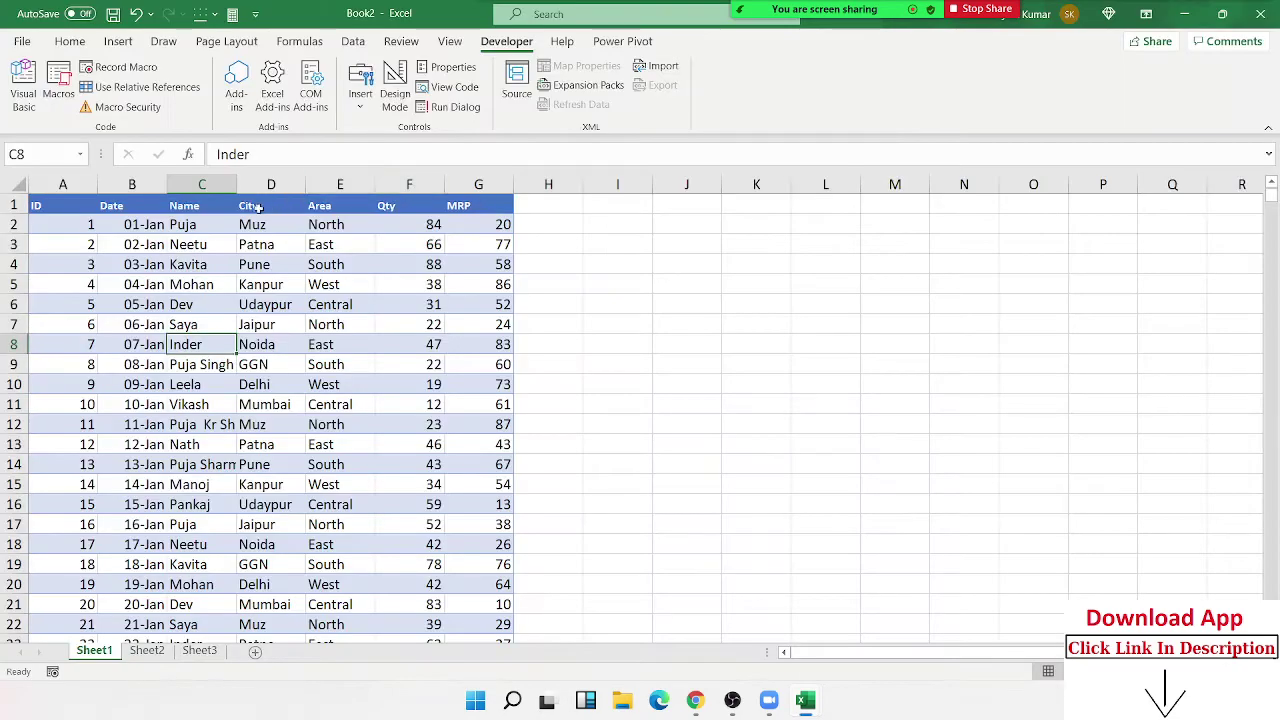
click(214, 220)
key(ctrl+shift+l)
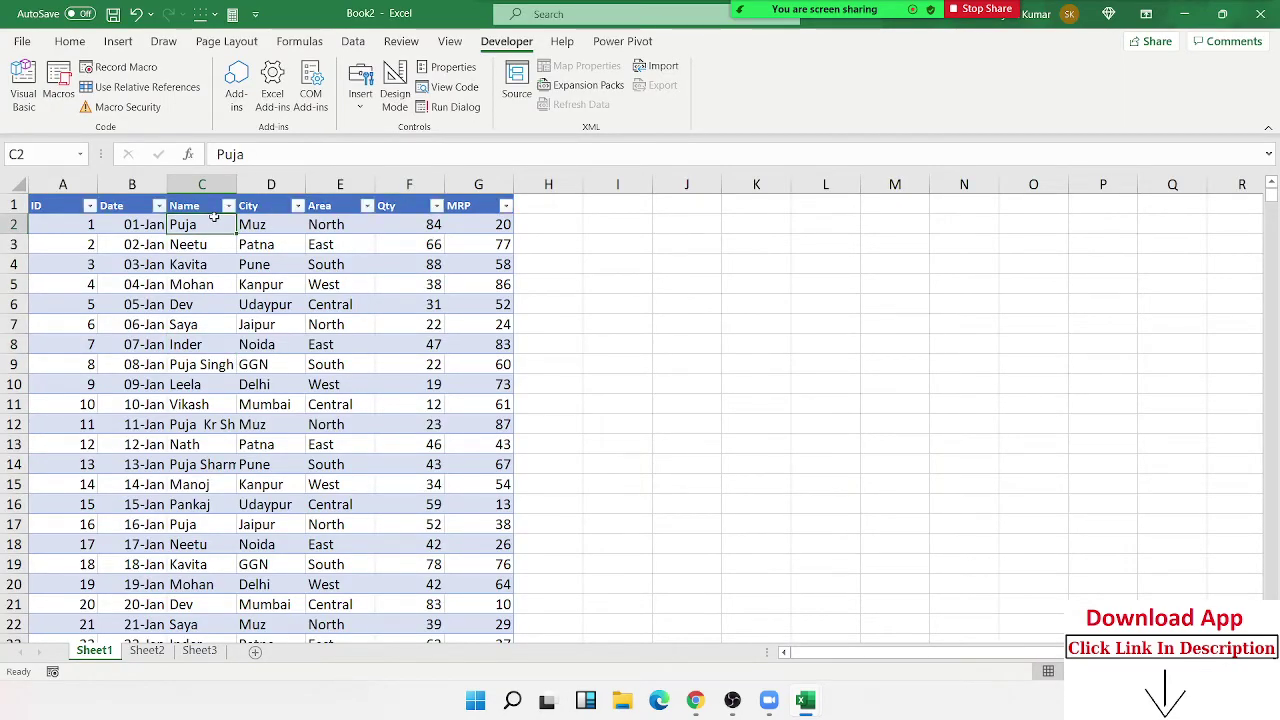
key(ctrl+shift+l)
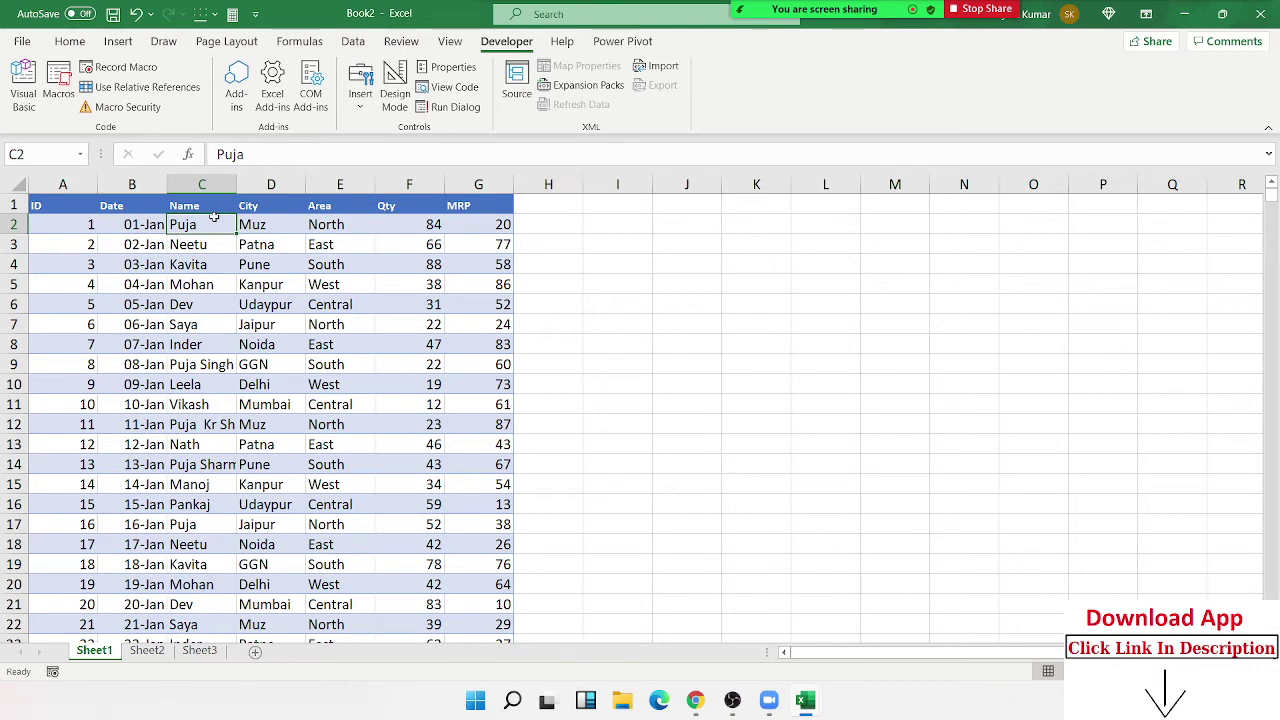
key(alt+F11)
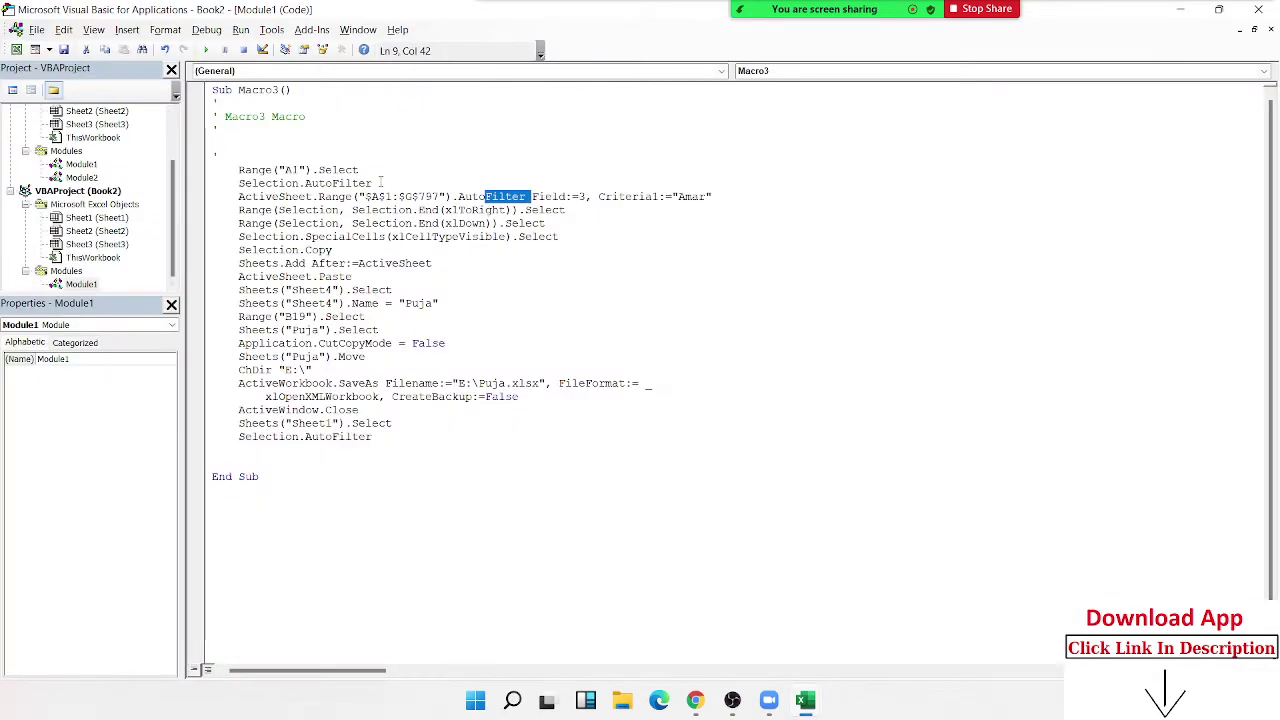
Step: Delete the first Selection.AutoFilter line after Range("A1").Select
double_click(337, 183)
key(shift+Home)
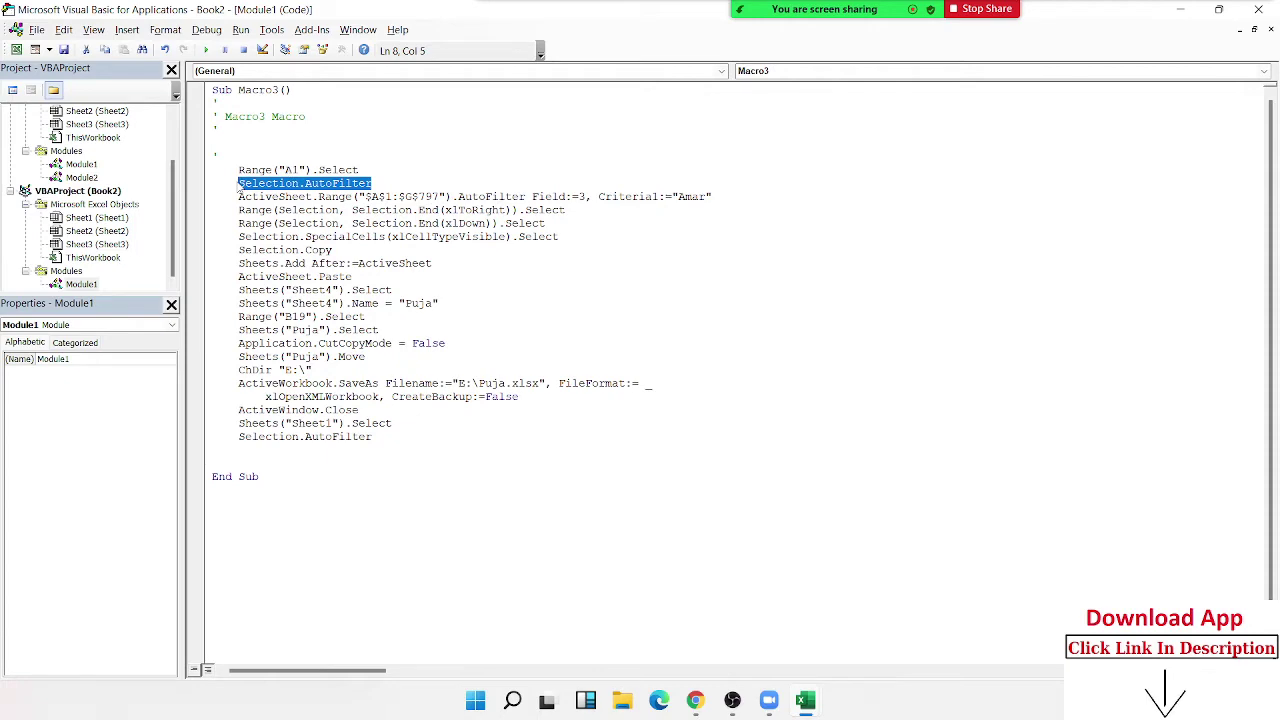
key(Delete)
key(alt+F11)
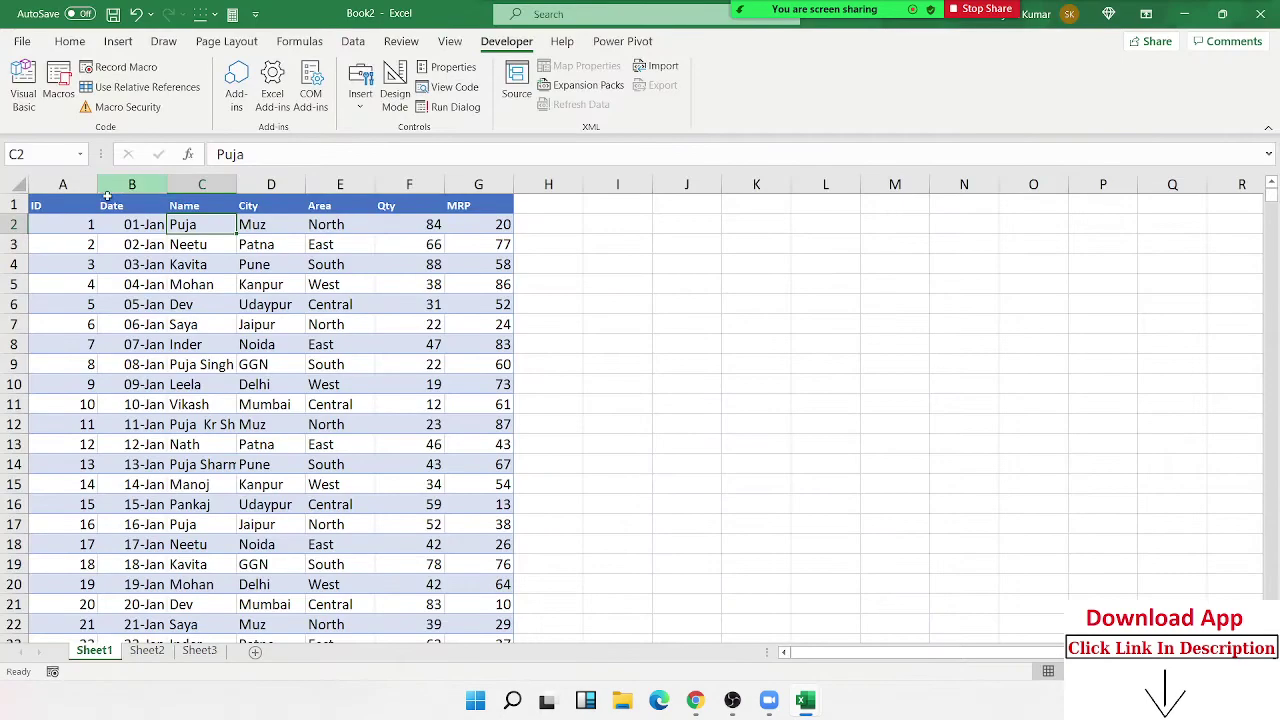
click(89, 205)
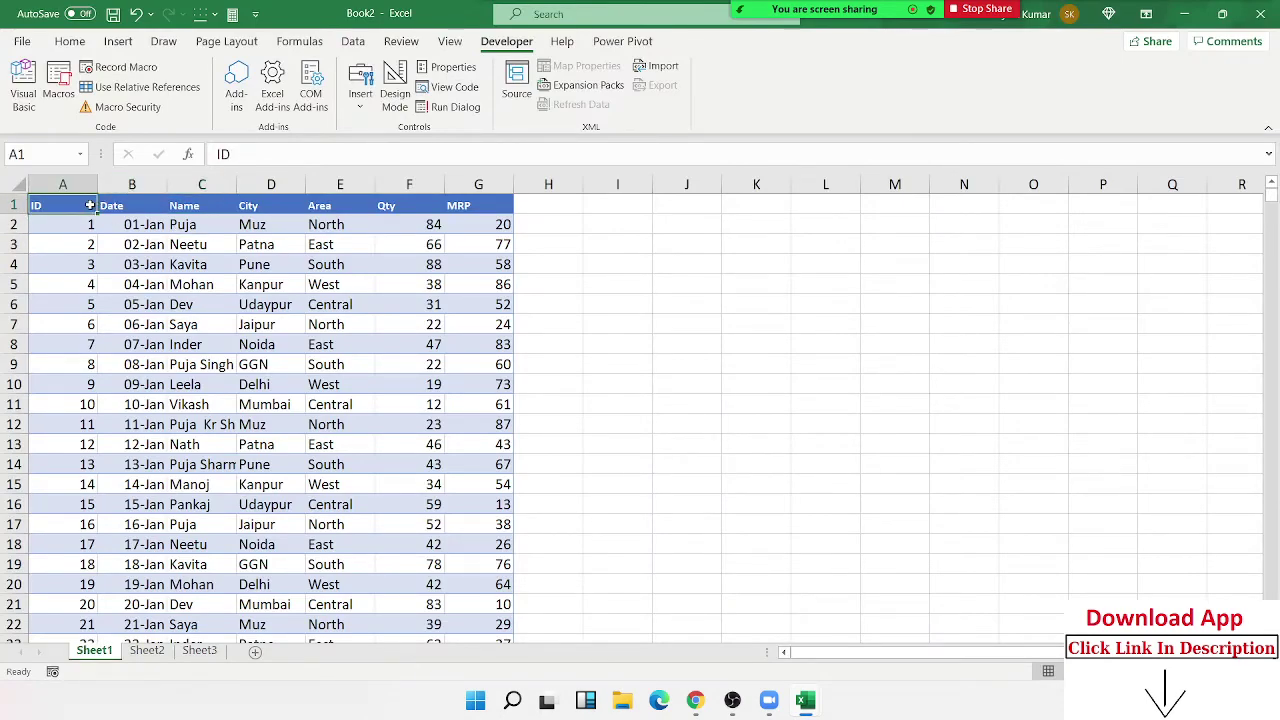
key(alt+F11)
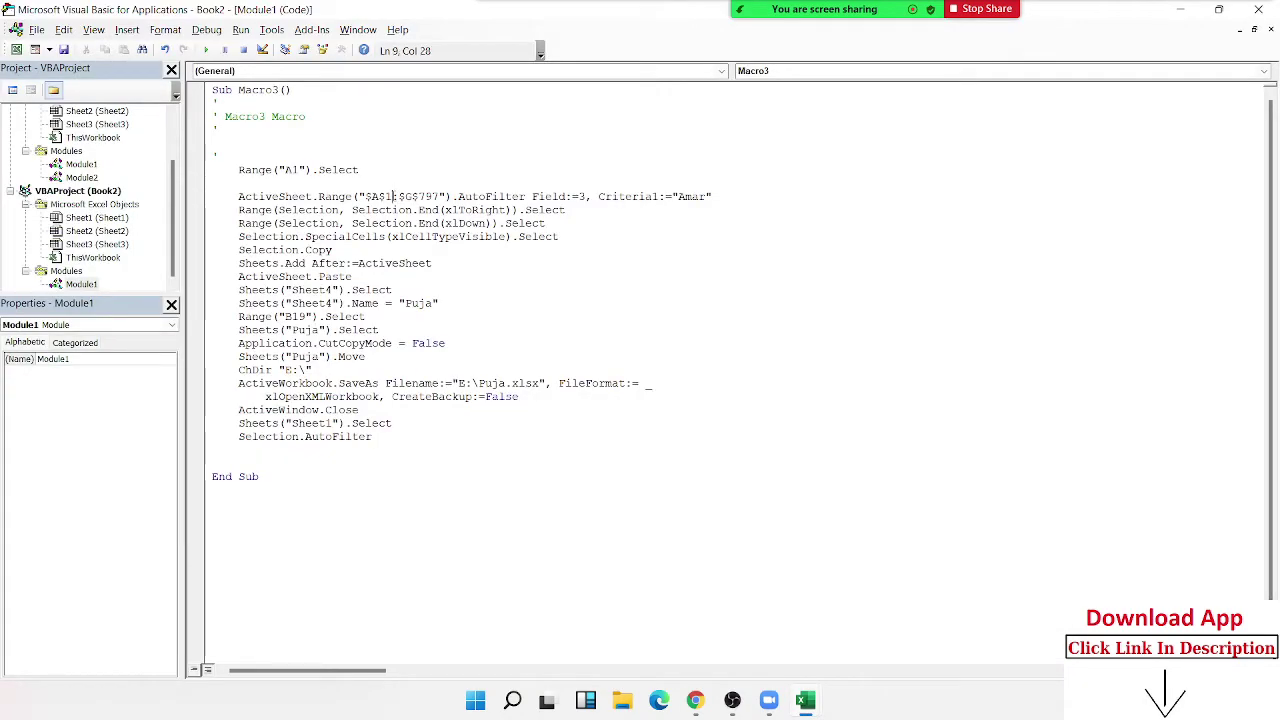
Step: Remove the fixed :$G$797 range end and delete the Sheets("Sheet4").Select line
drag(392, 197, 440, 197)
key(Delete)
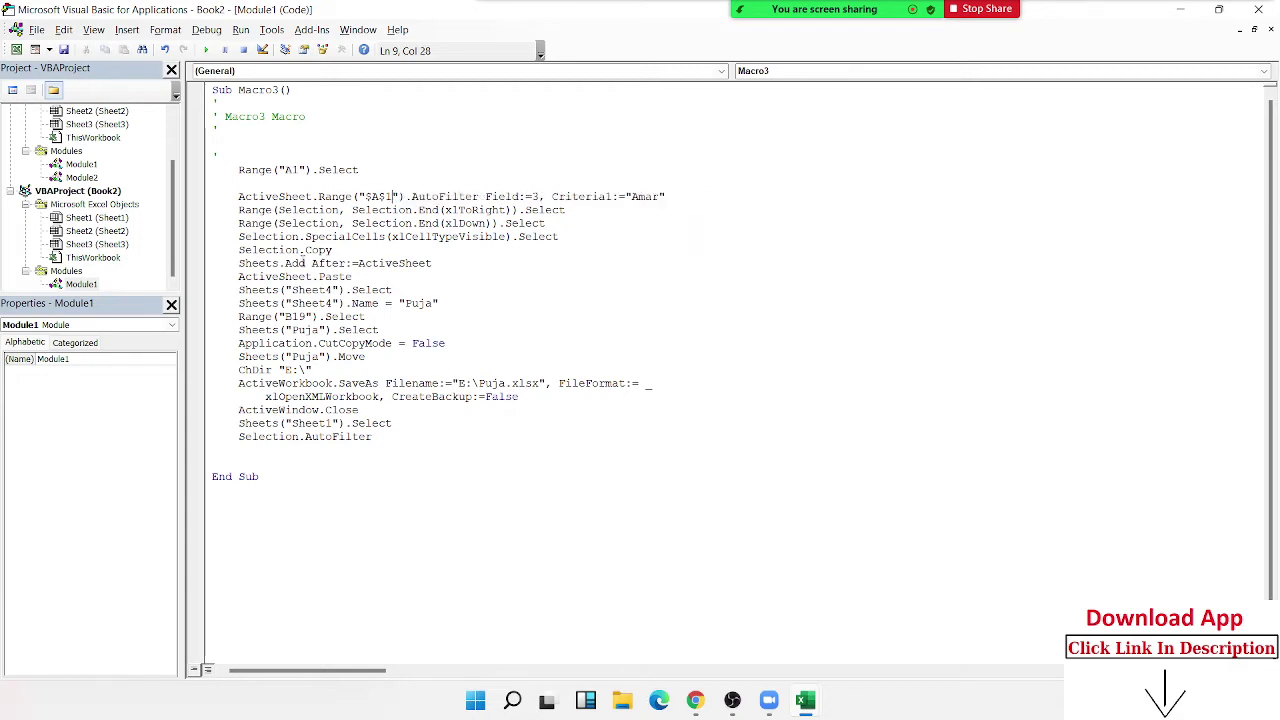
key(Down)
key(Down)
key(Down)
key(ctrl+Left)
click(342, 276)
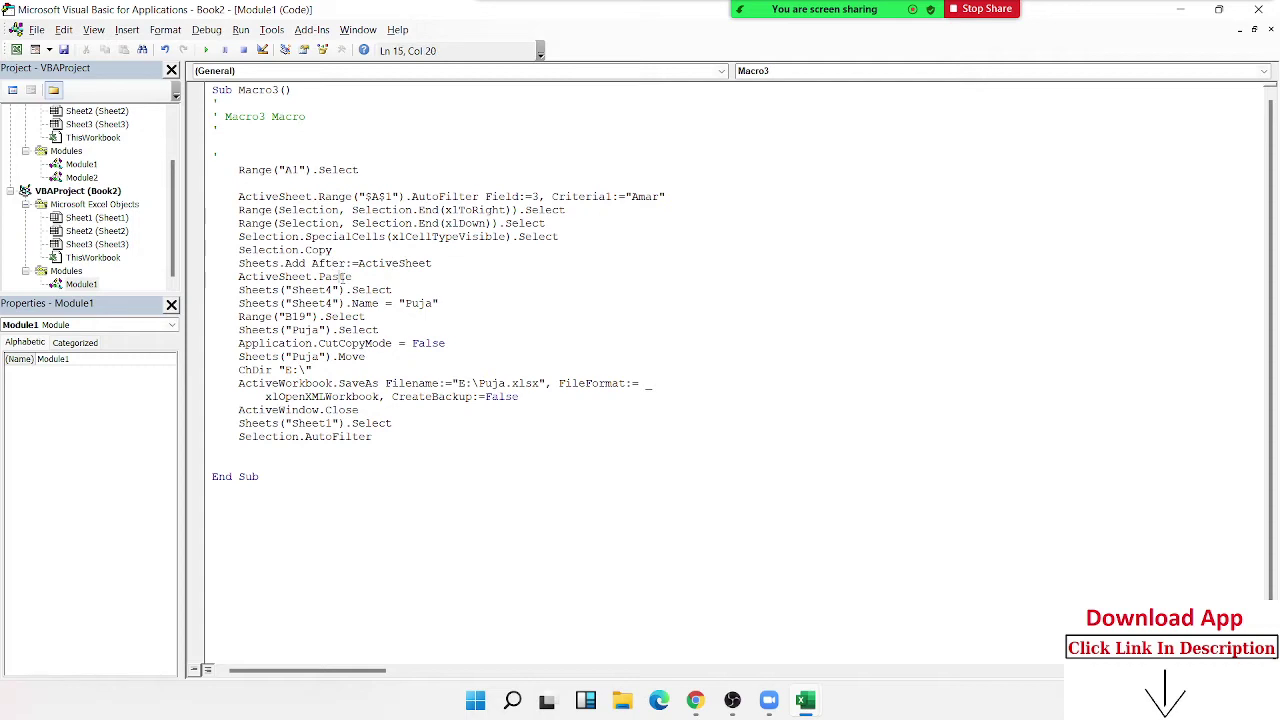
click(333, 289)
drag(404, 289, 240, 290)
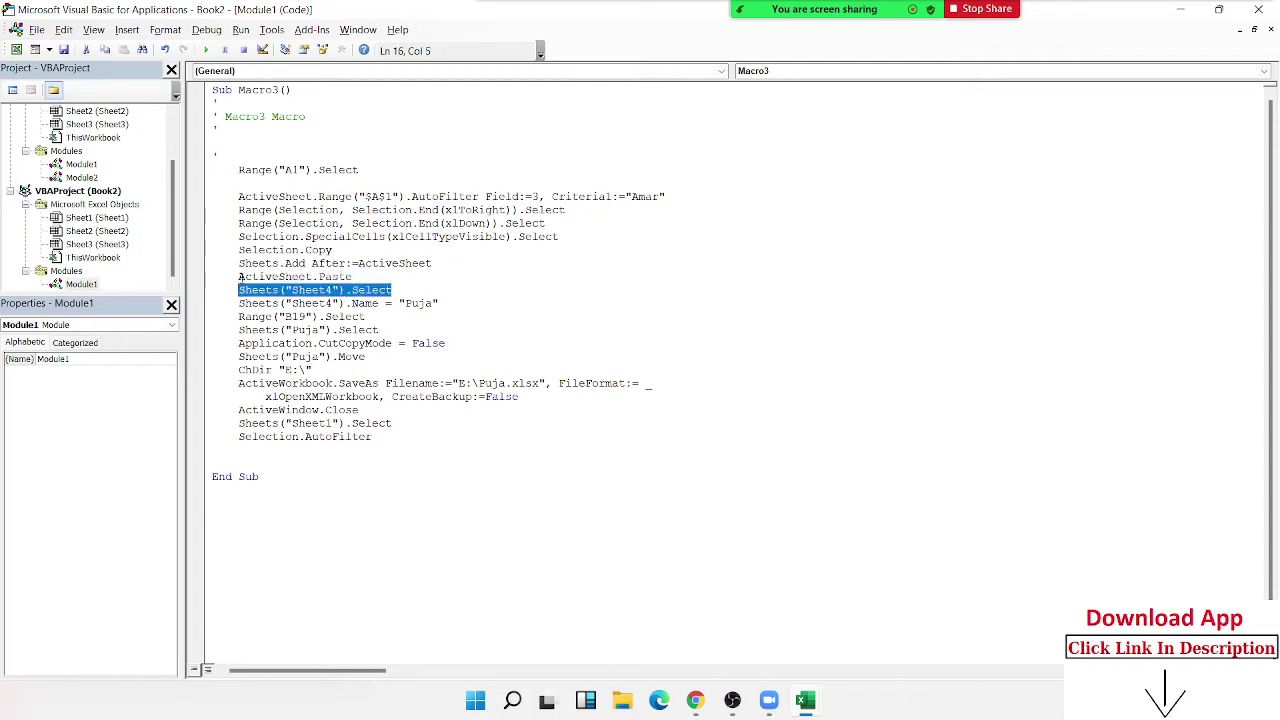
key(Delete)
Step: Replace Sheets("Sheet4") on the rename line with a copied ActiveSheet reference
click(271, 263)
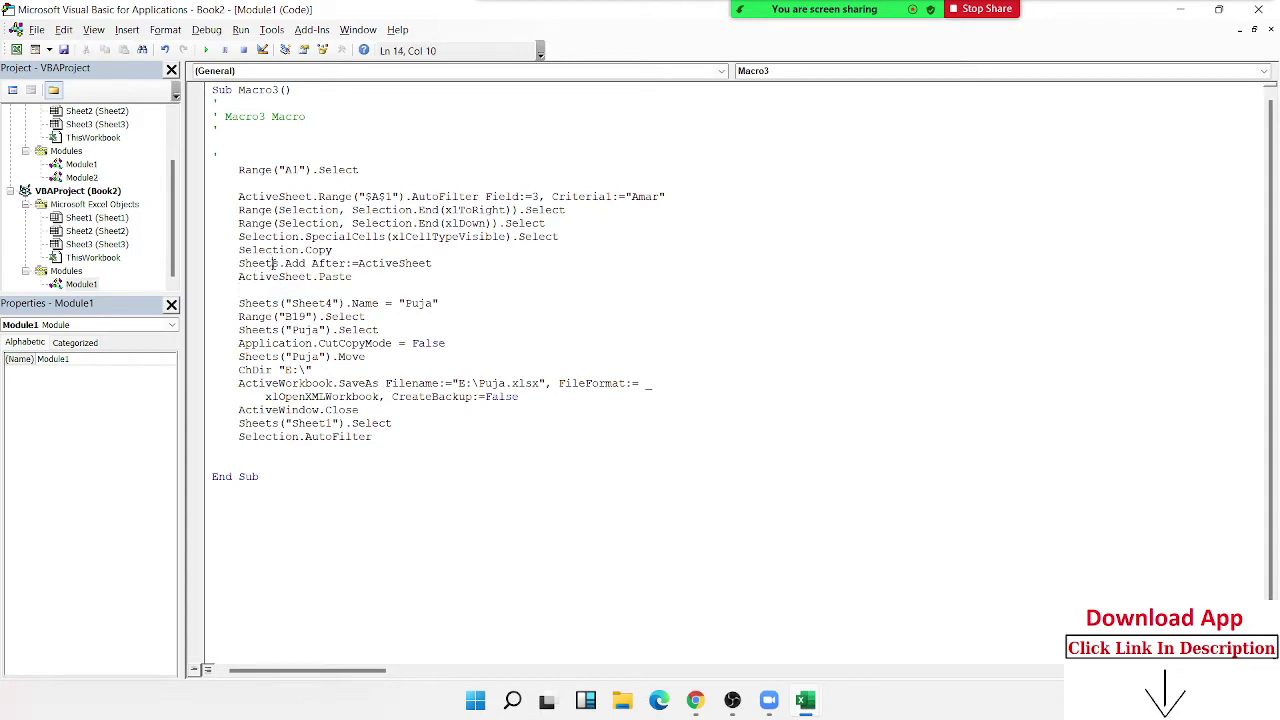
double_click(272, 263)
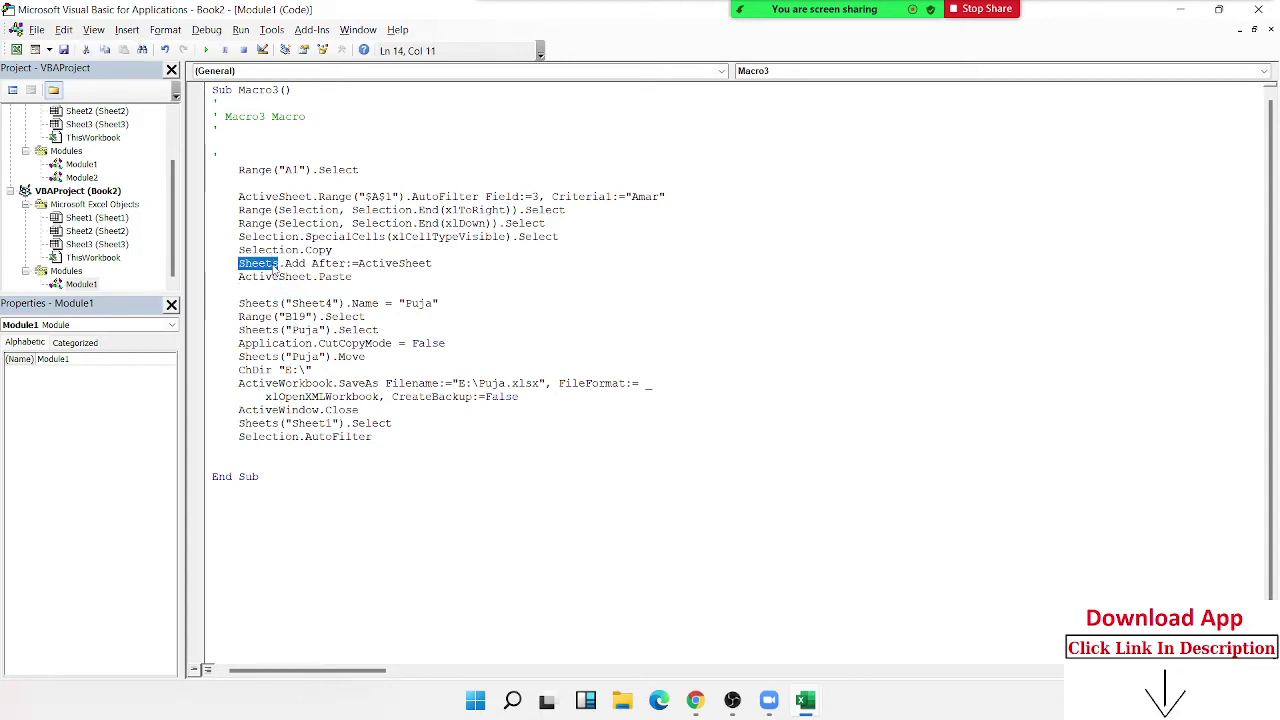
click(272, 290)
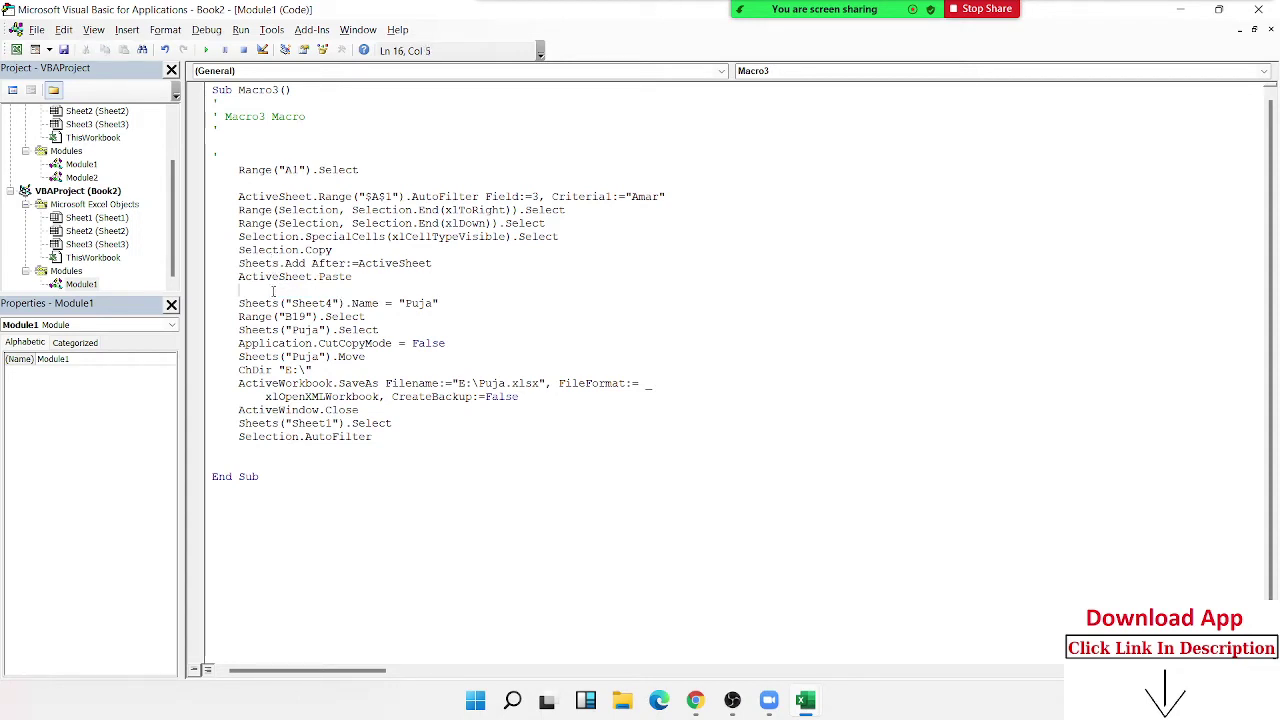
drag(344, 303, 238, 304)
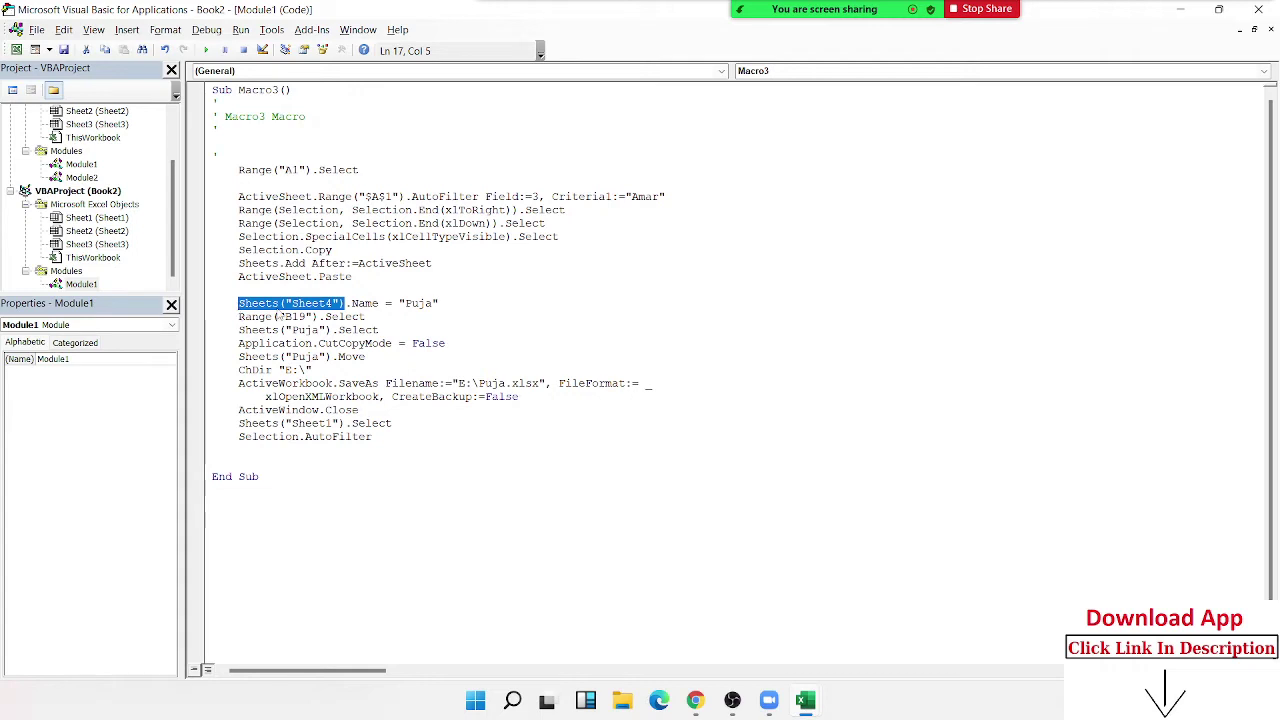
drag(312, 277, 234, 278)
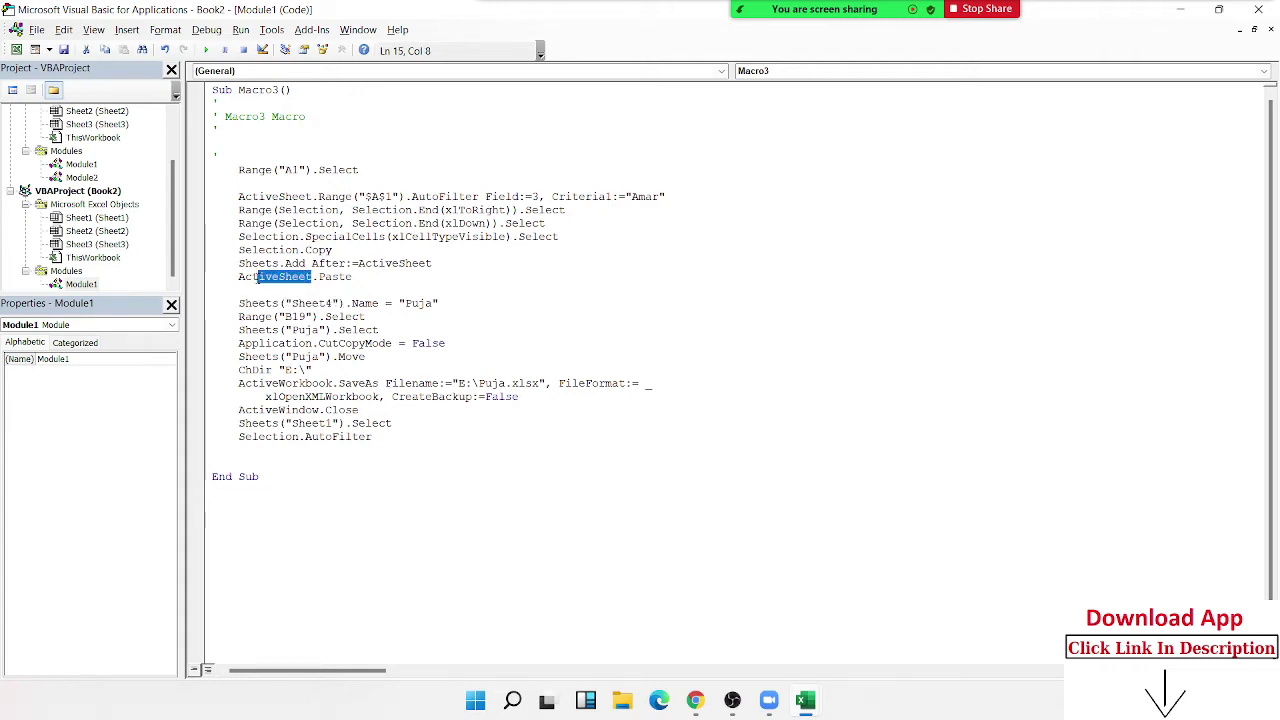
key(ctrl+c)
drag(348, 302, 238, 304)
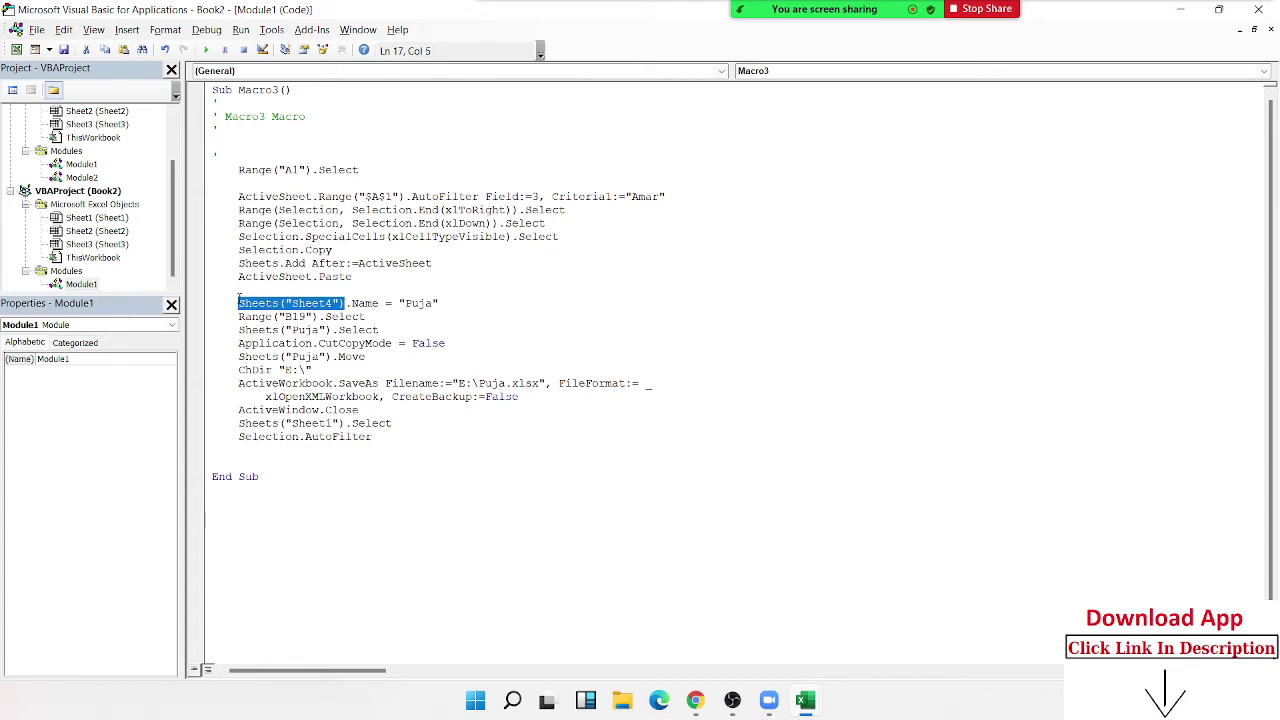
key(ctrl+v)
click(417, 302)
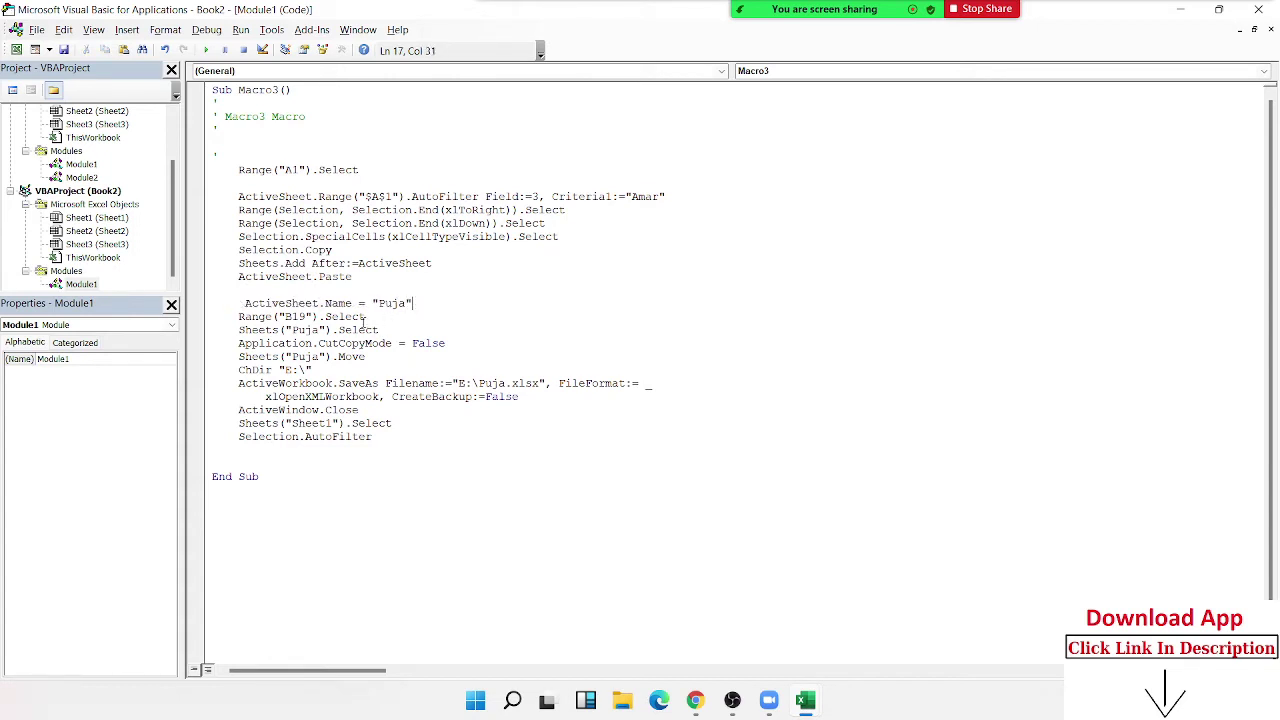
click(382, 329)
Step: Delete the Range("B19")/Sheets("Puja").Select lines and the ChDir "E:\" line from Macro3
drag(384, 329, 233, 318)
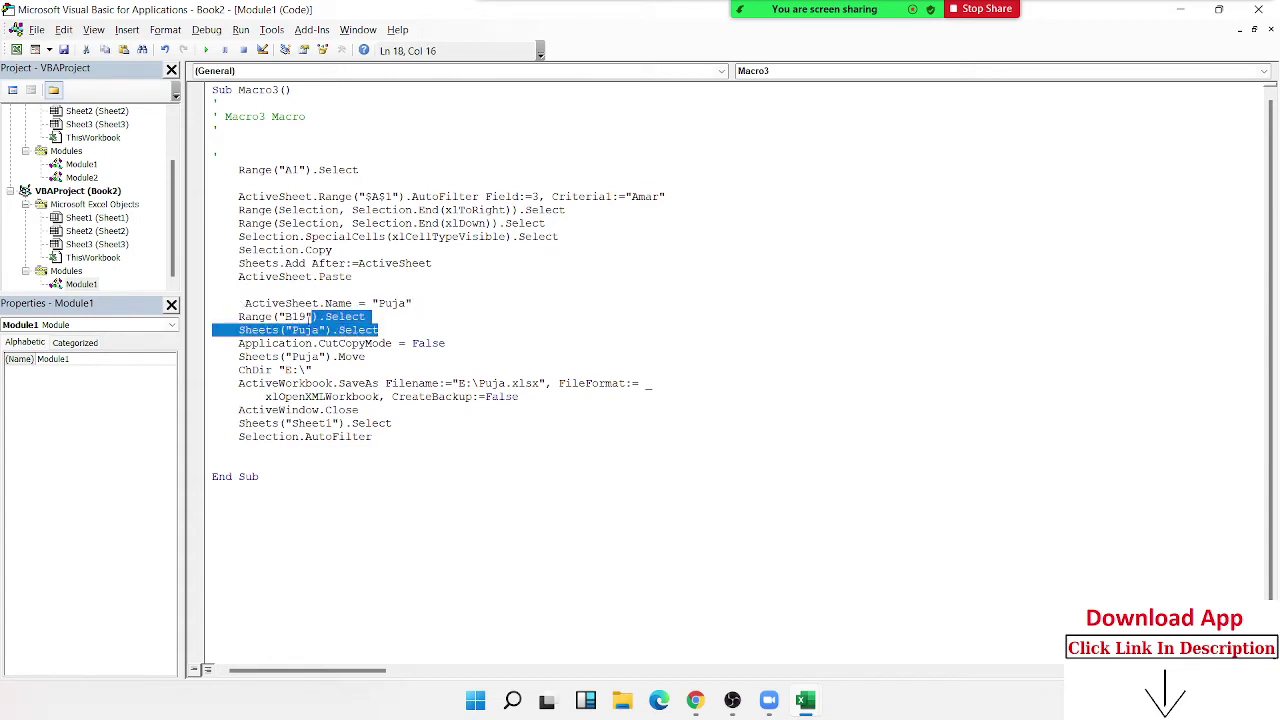
key(Delete)
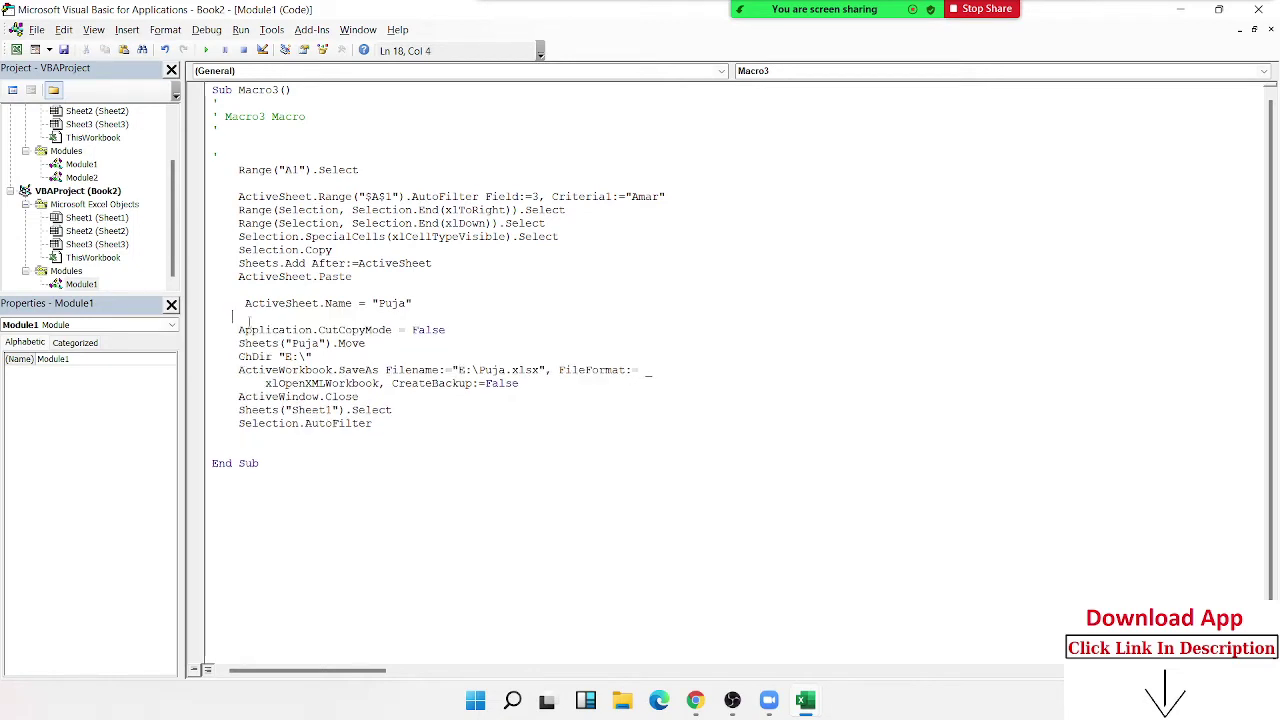
click(351, 331)
drag(313, 357, 234, 357)
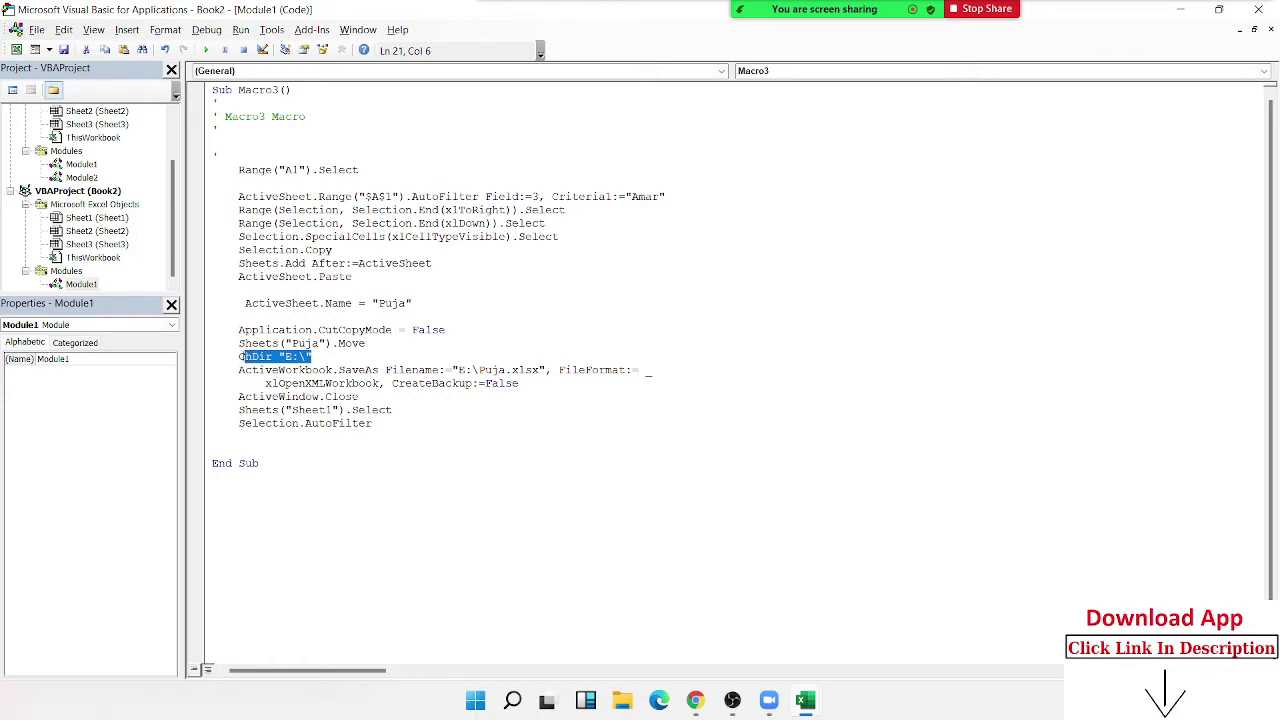
key(Delete)
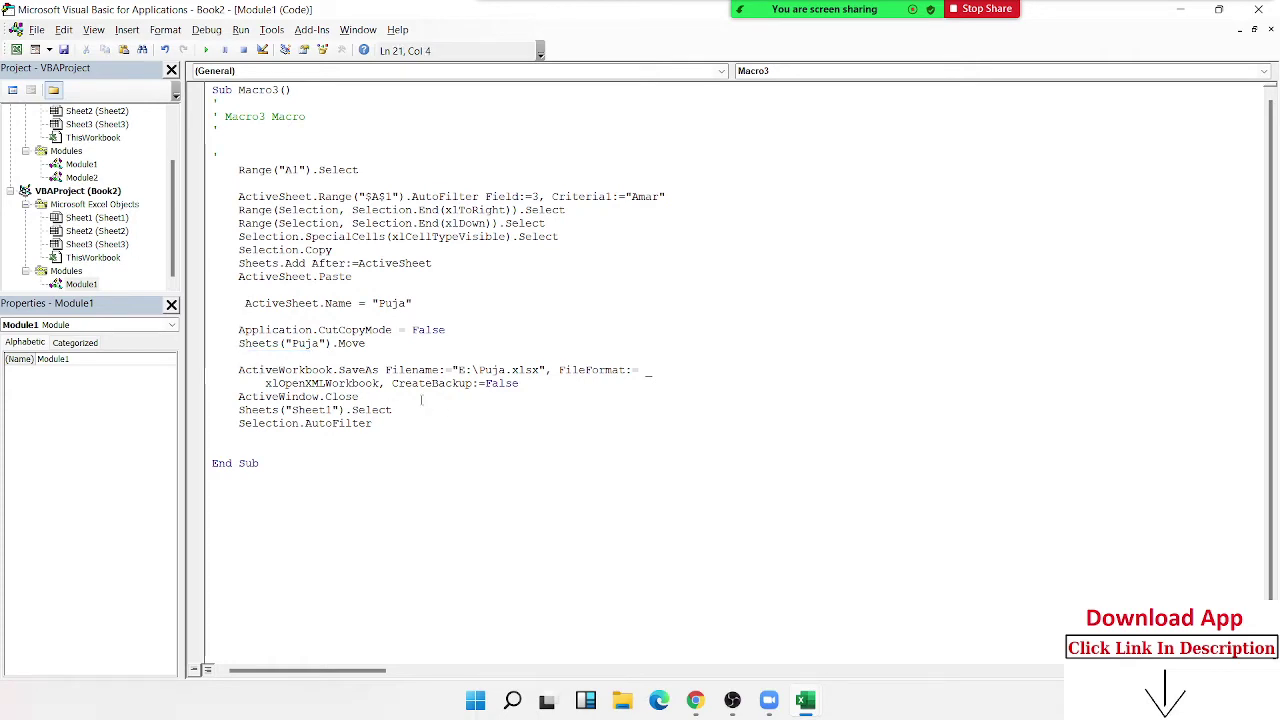
click(447, 410)
Step: Change the new sheet's .Name from "Puja" to "Amar"
double_click(390, 303)
text(Amr)
key(BackSpace)
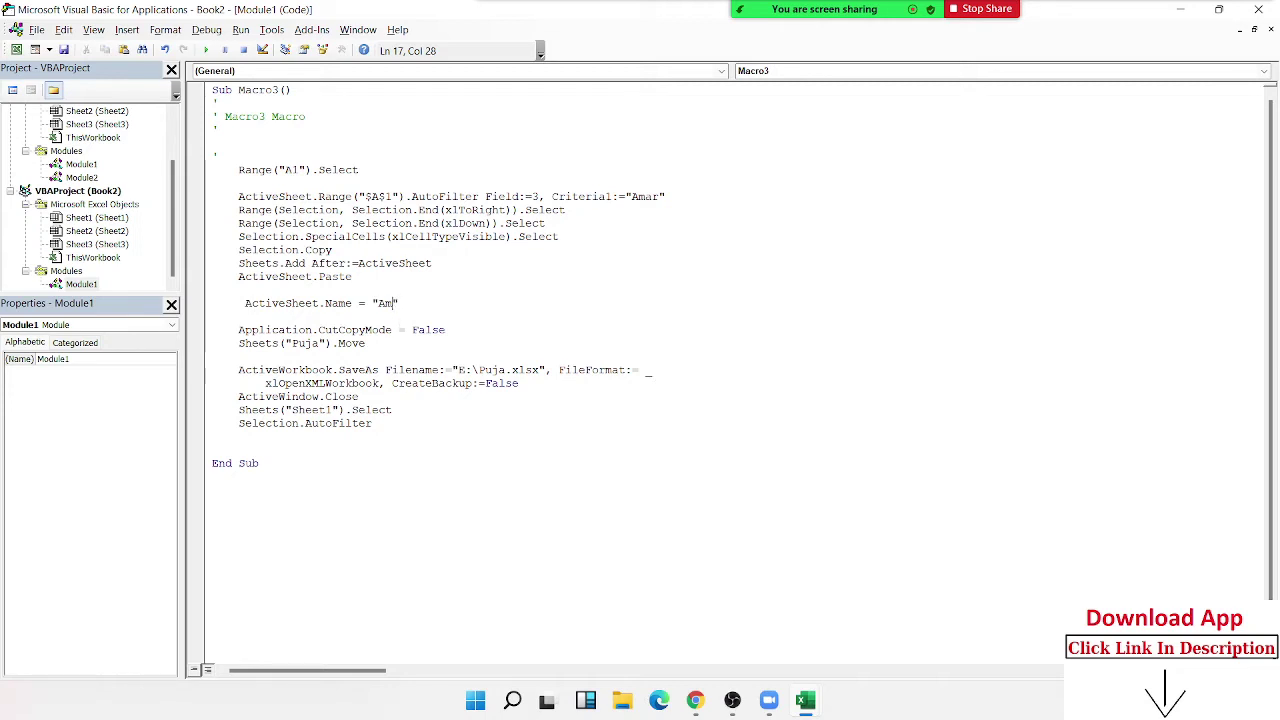
key(BackSpace)
text(amr)
key(BackSpace)
key(BackSpace)
key(BackSpace)
text(mar)
Step: Change the SaveAs file name from Puja to Aamr, saving to E:\Aamr.xlsx
double_click(492, 370)
text(Am)
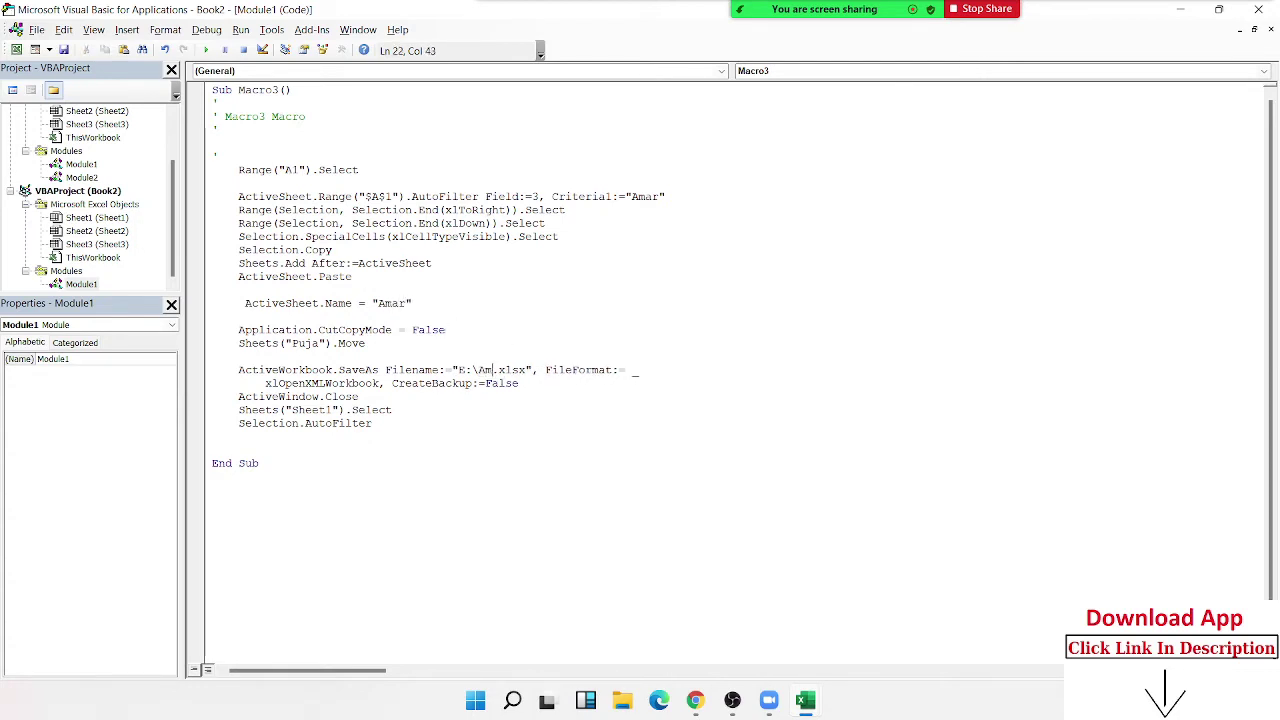
text(r)
key(BackSpace)
key(BackSpace)
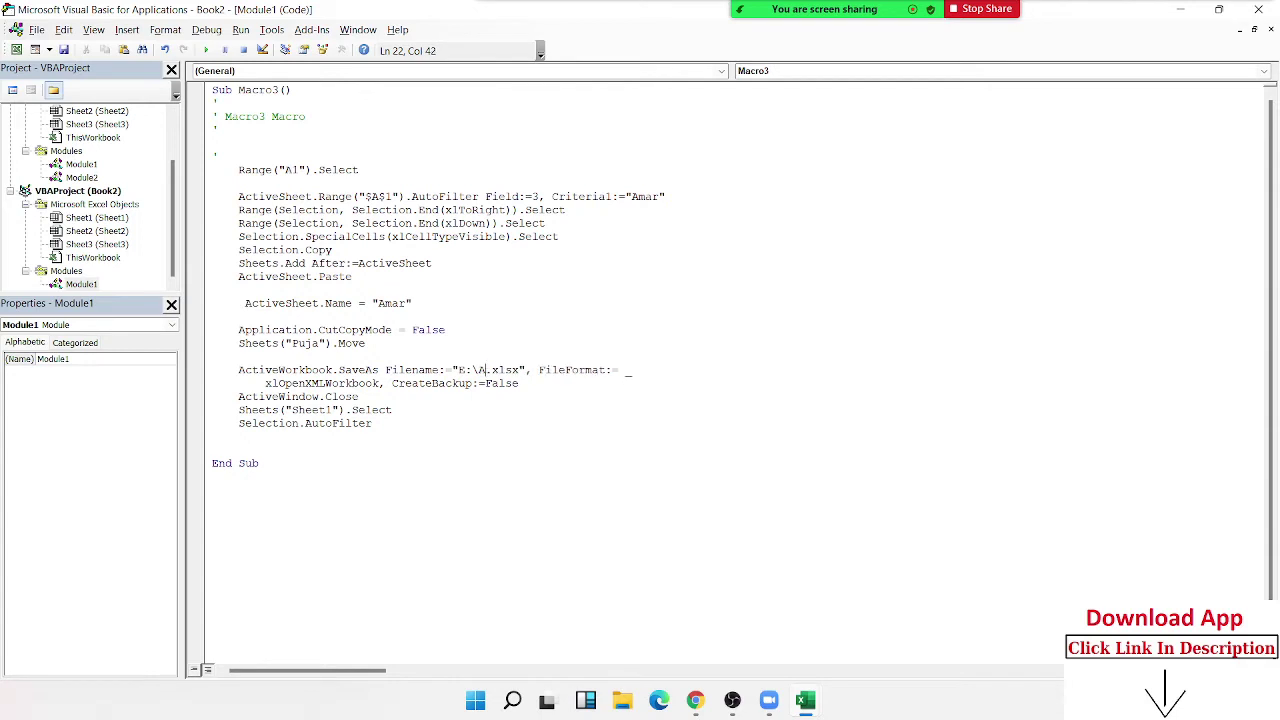
text(amr)
click(250, 182)
Step: Fix the stray blank line and indent, then add n = InputBox("Enter Name") above Range("A1").Select
key(Delete)
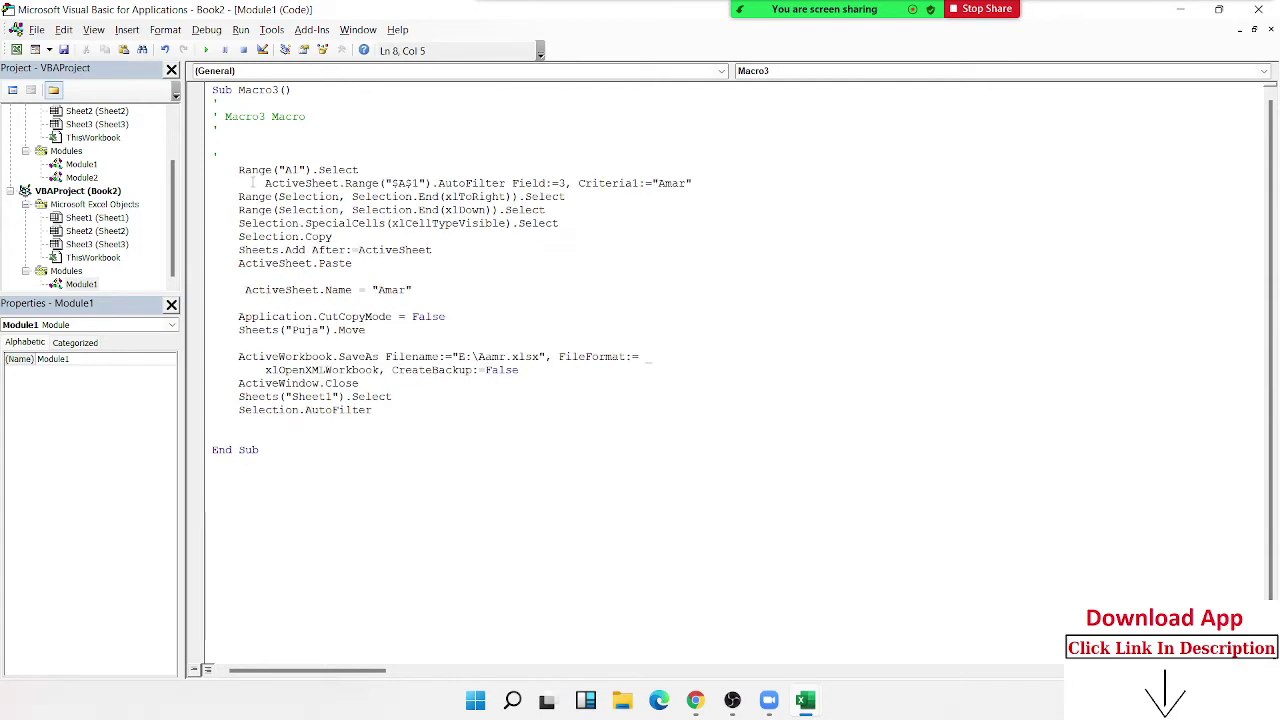
key(Delete)
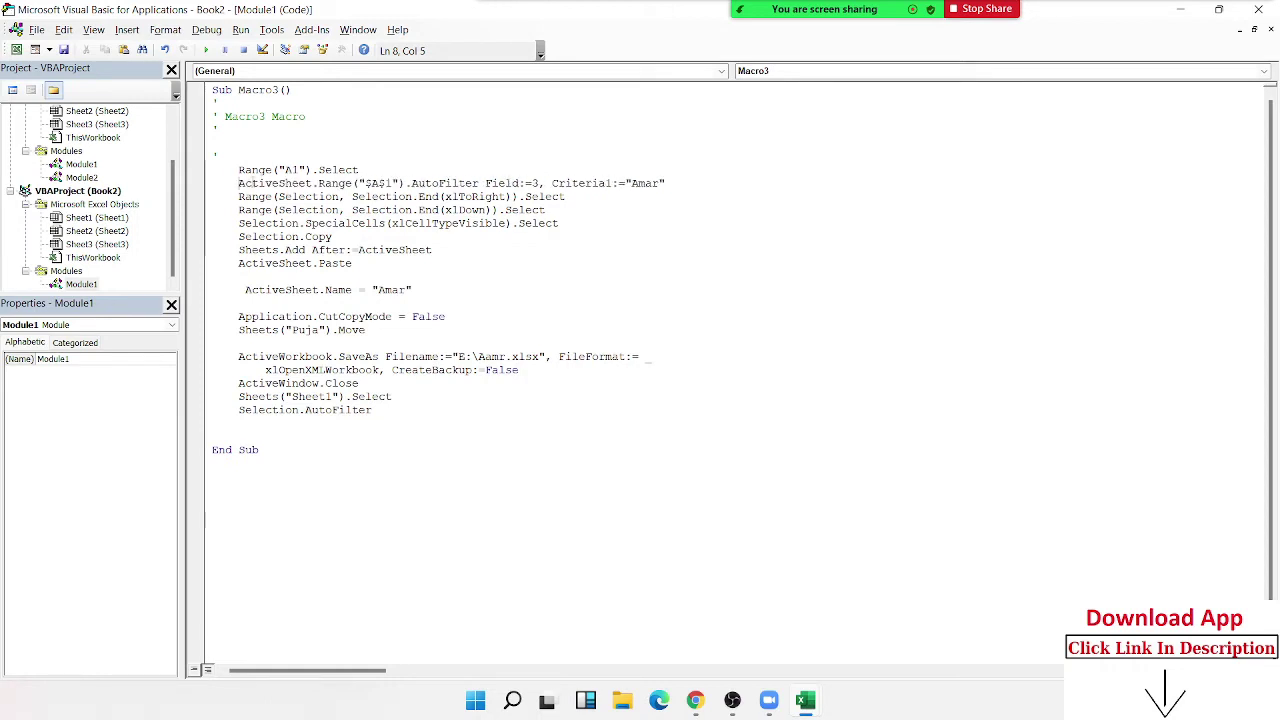
key(Up)
key(Return)
key(Return)
key(Return)
key(Up)
key(Up)
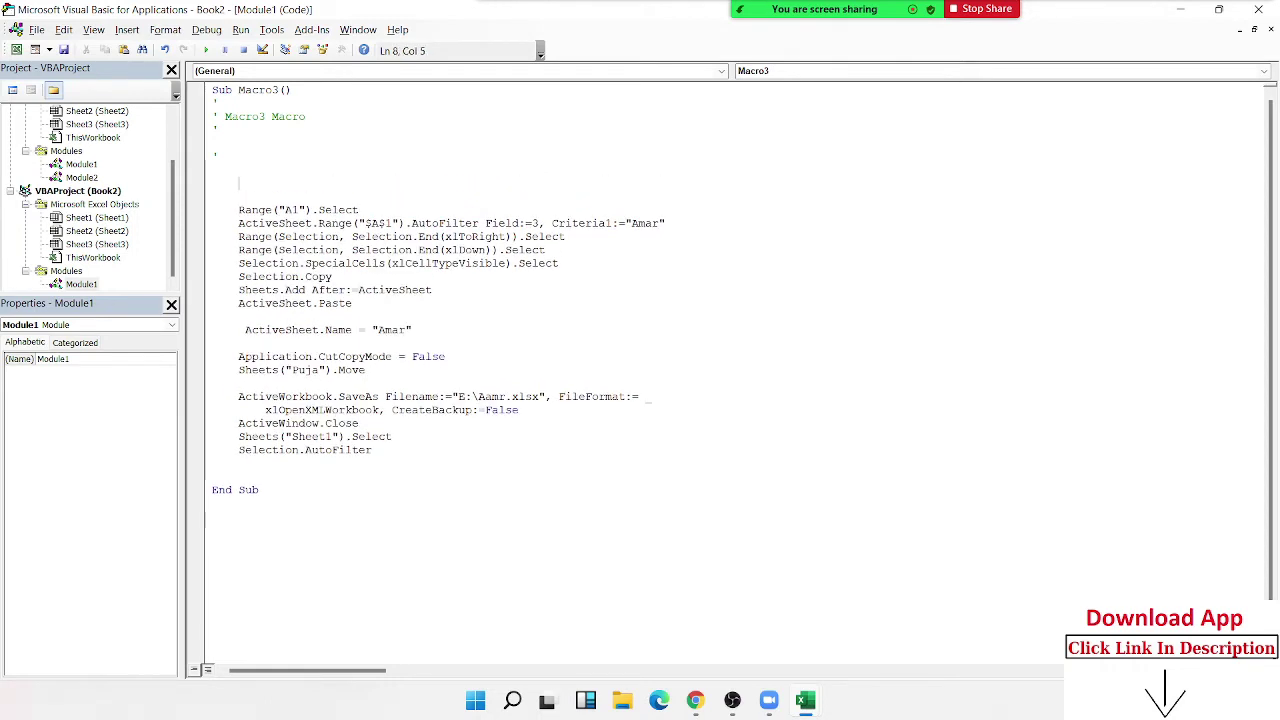
text(n=i)
text(nputb)
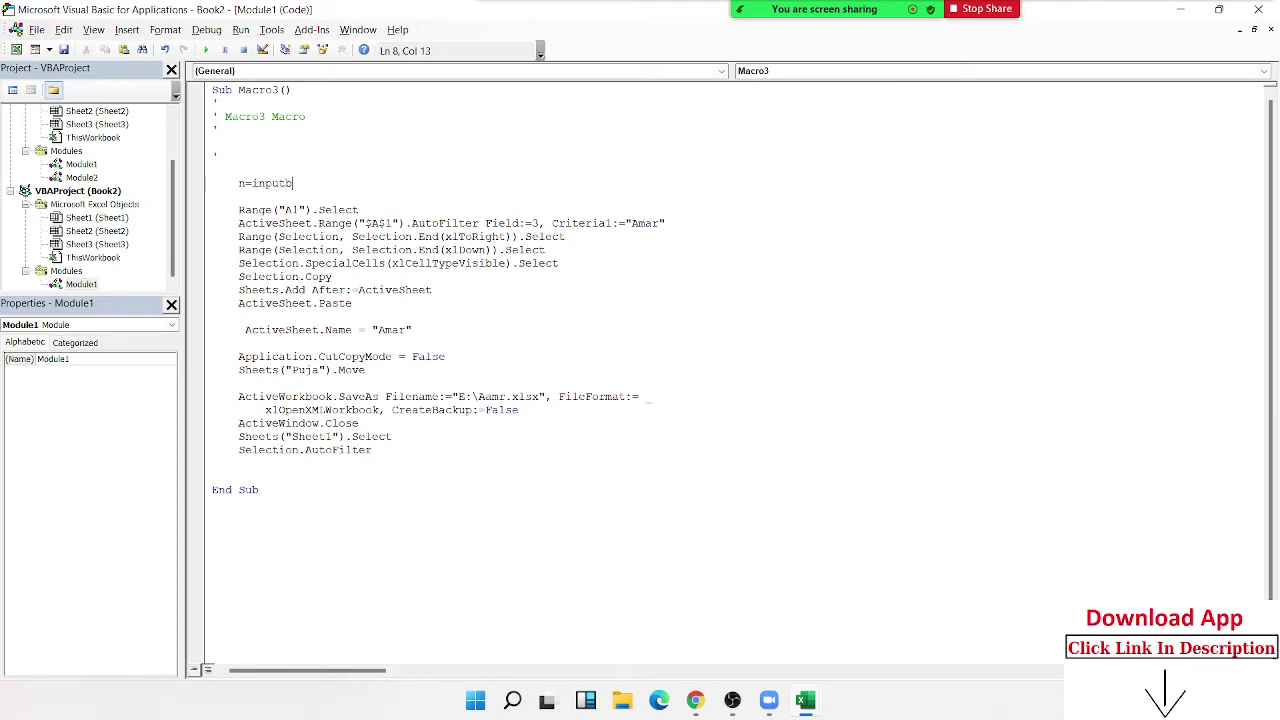
text(ox()
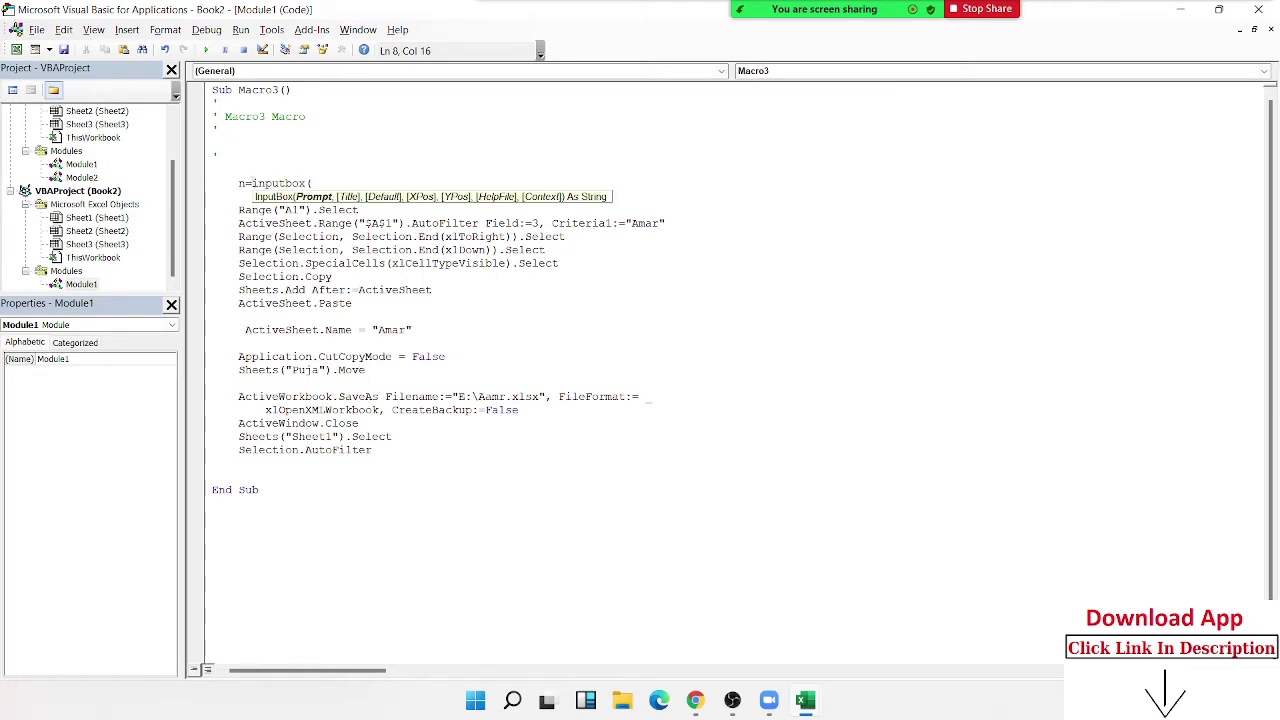
text("Enter )
text(Name)
text("))
click(306, 263)
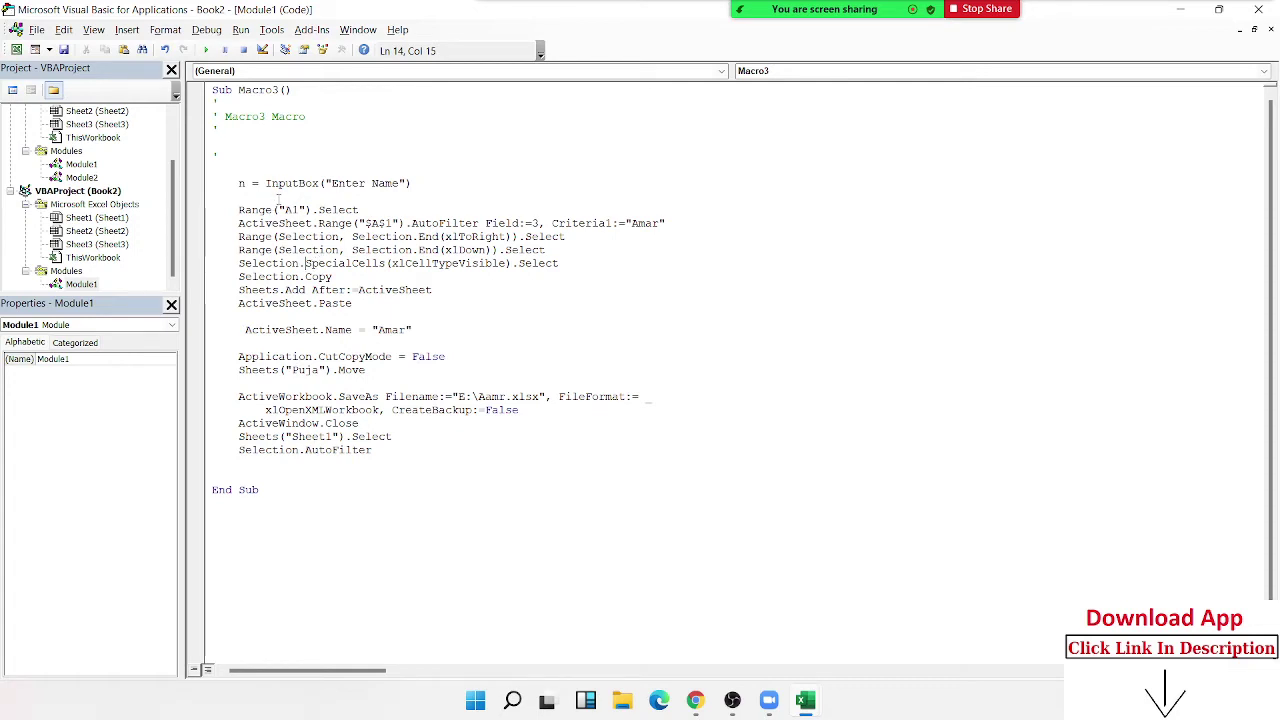
drag(213, 183, 244, 183)
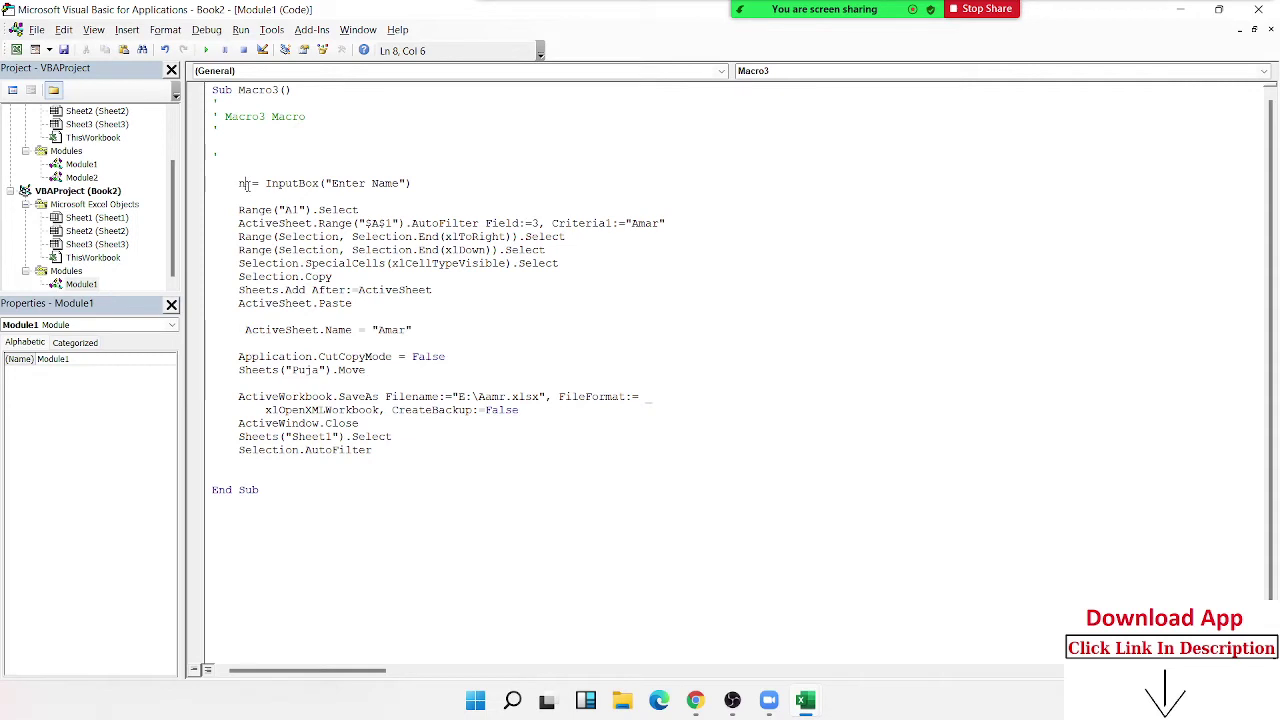
drag(246, 184, 238, 184)
Step: Replace "Amar" with n in the AutoFilter Criteria1 and the ActiveSheet.Name line
drag(627, 223, 664, 226)
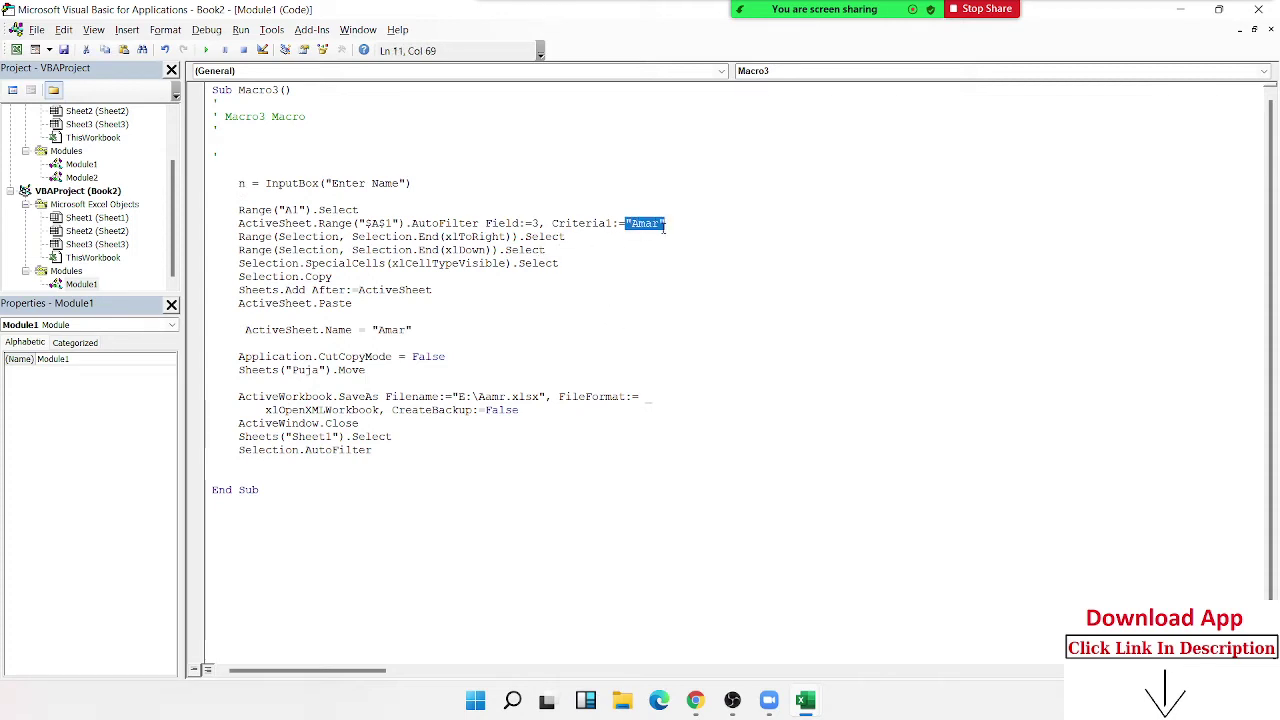
text(n)
click(637, 276)
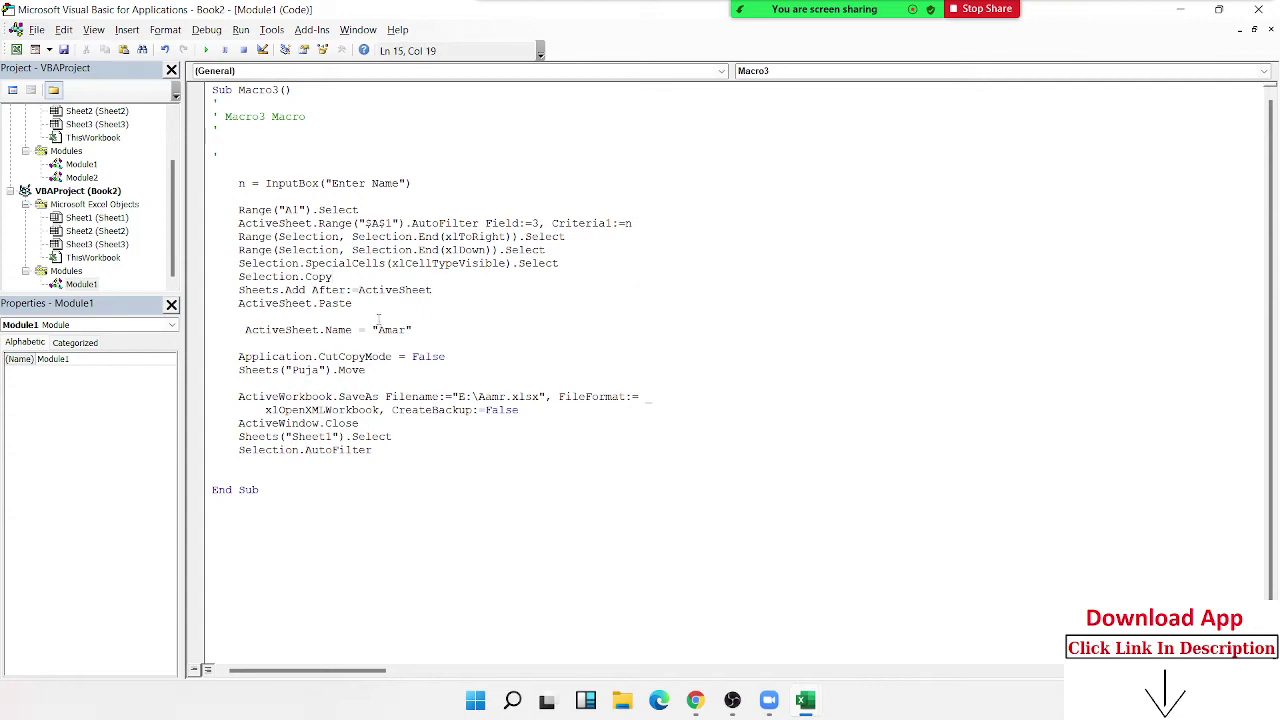
click(411, 330)
key(shift+Home)
drag(412, 330, 372, 330)
text(n)
Step: Change the SaveAs Filename to "E:\" & n & ".xlsx"
double_click(489, 397)
text(n)
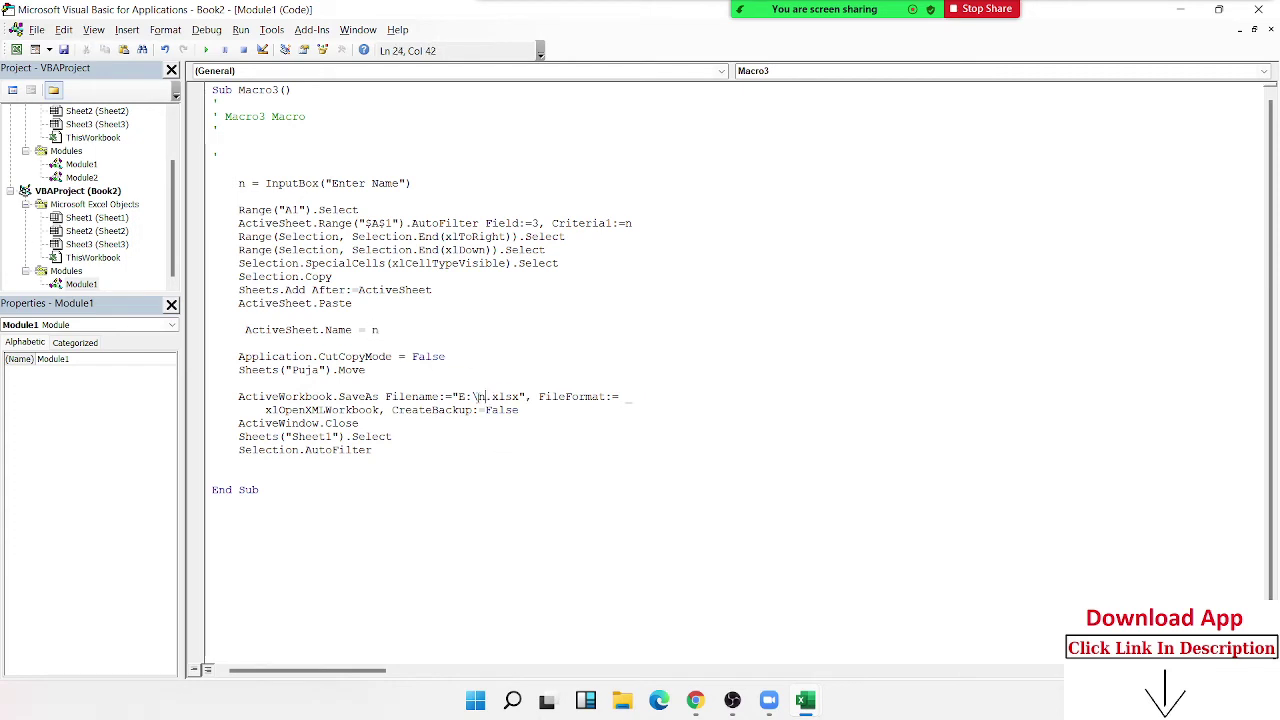
click(474, 397)
click(478, 397)
text(" &)
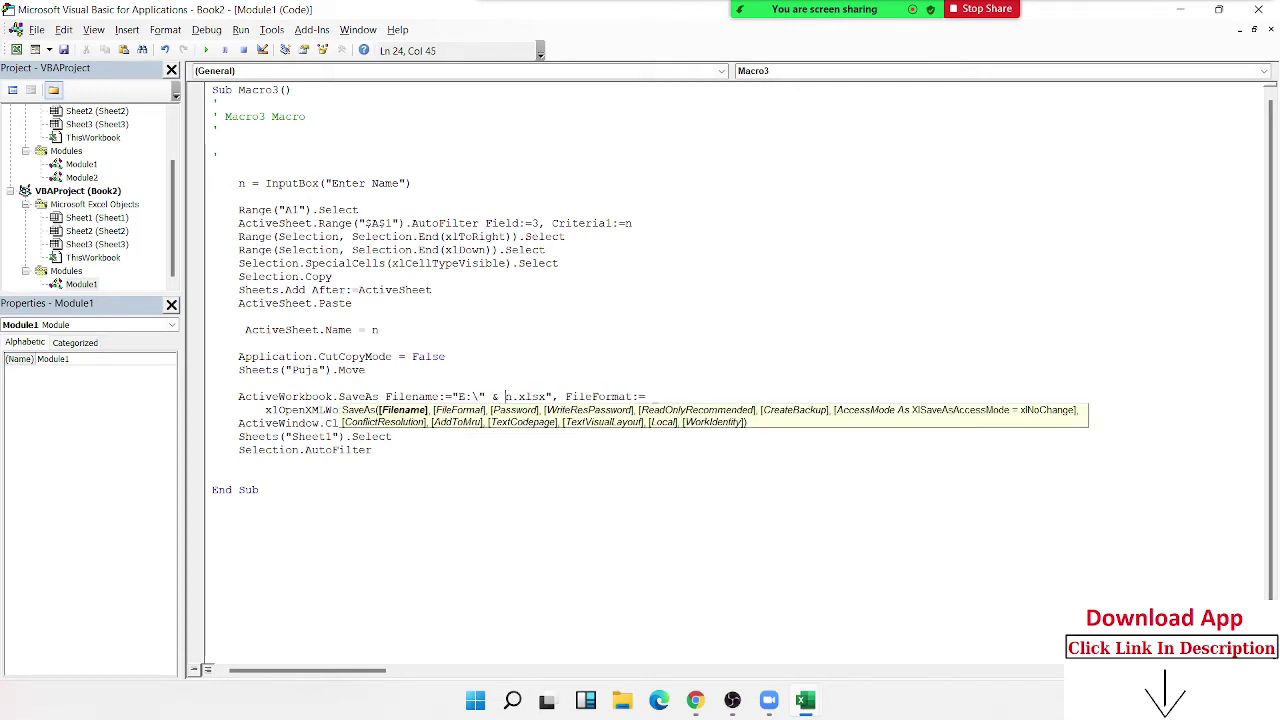
click(508, 397)
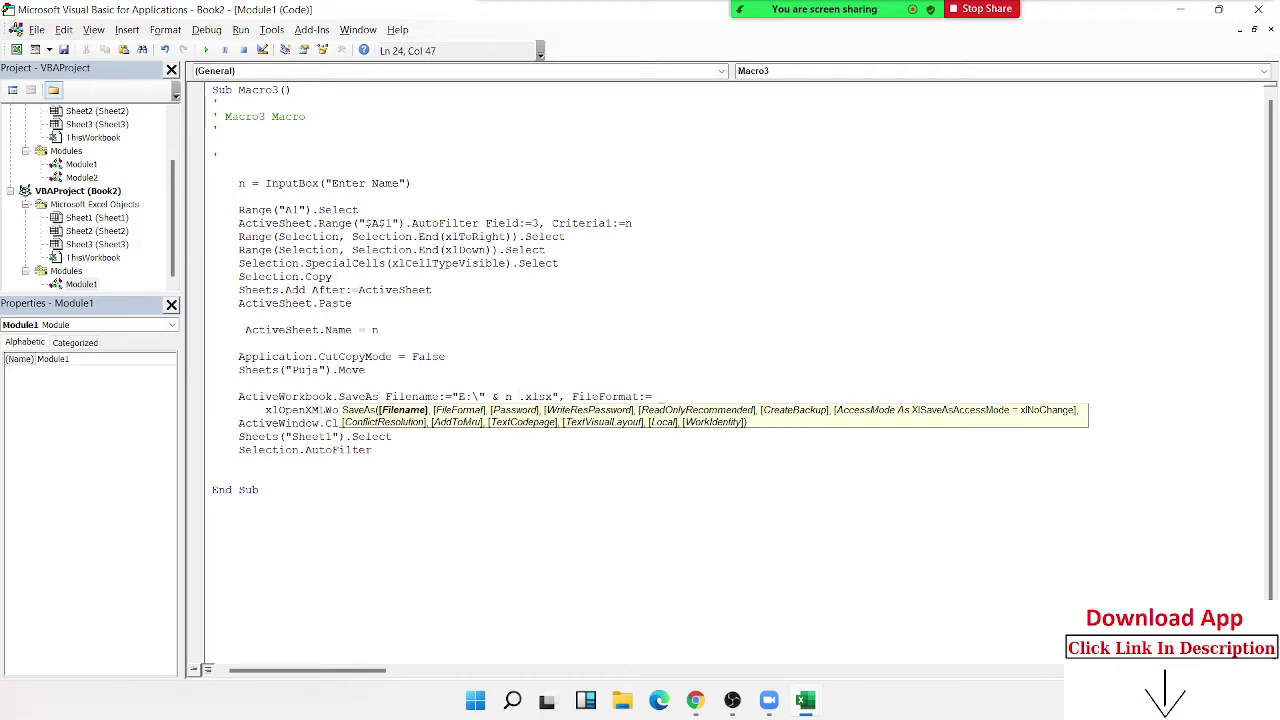
text(& )
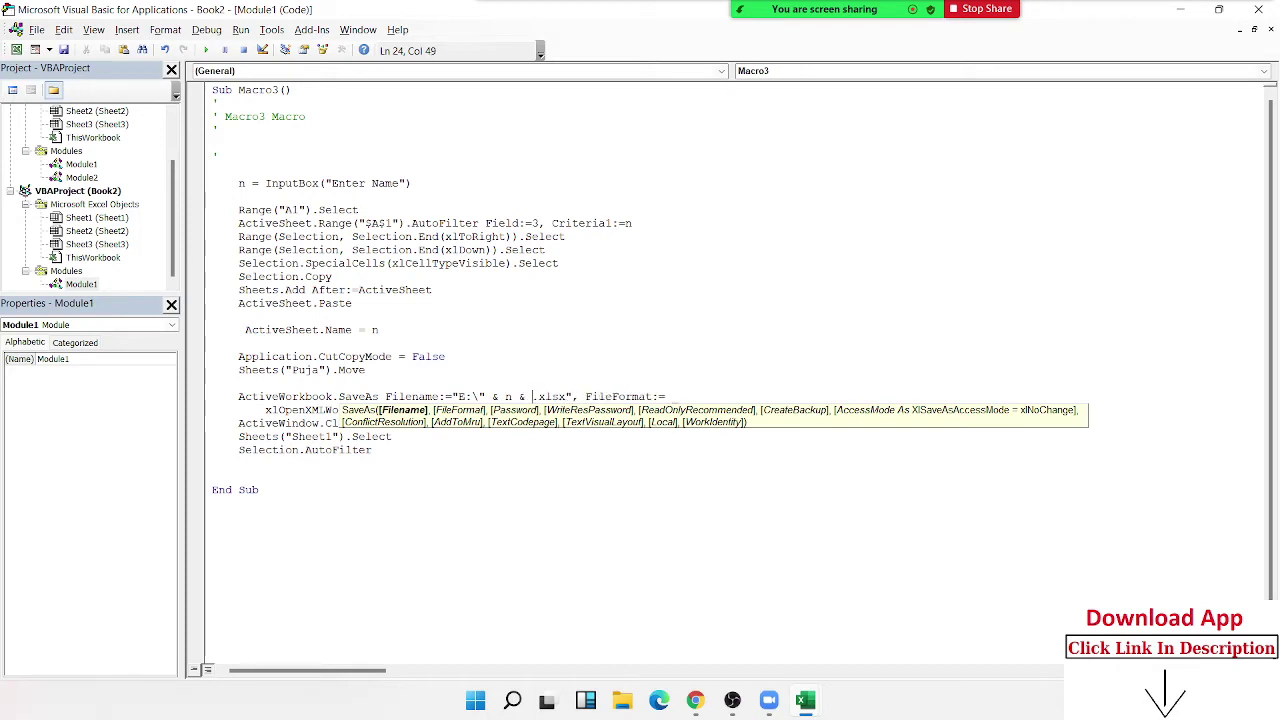
text(")
key(Escape)
click(516, 424)
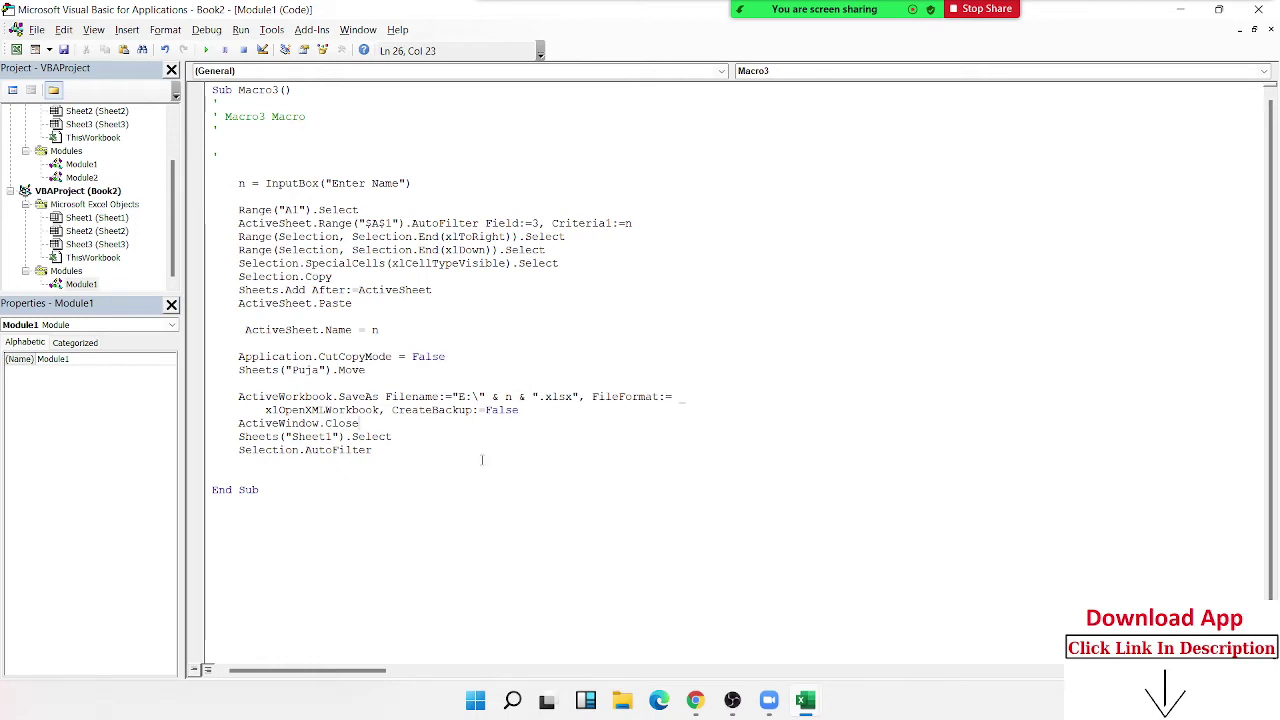
Step: Insert a blank line above End Sub
click(420, 489)
key(Home)
key(Return)
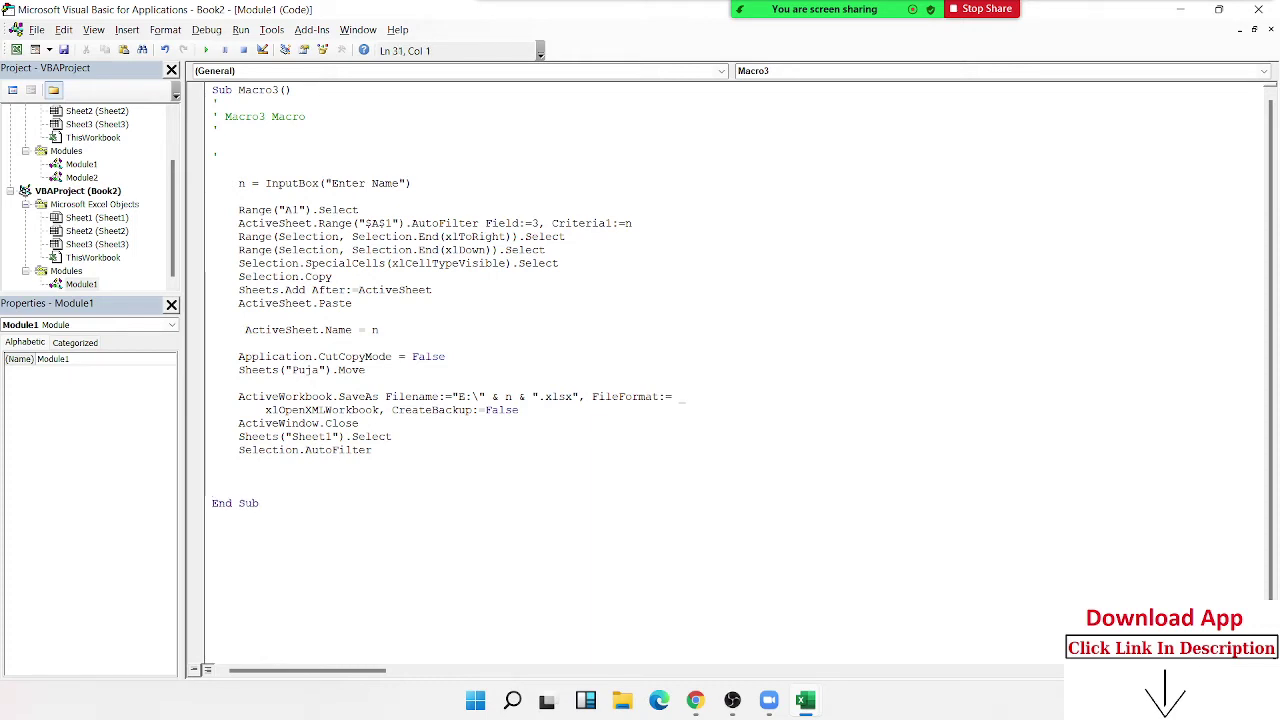
Step: Add the line MsgBox "Job Done" just above End Sub
text(msgboix)
key(BackSpace)
key(BackSpace)
text(x)
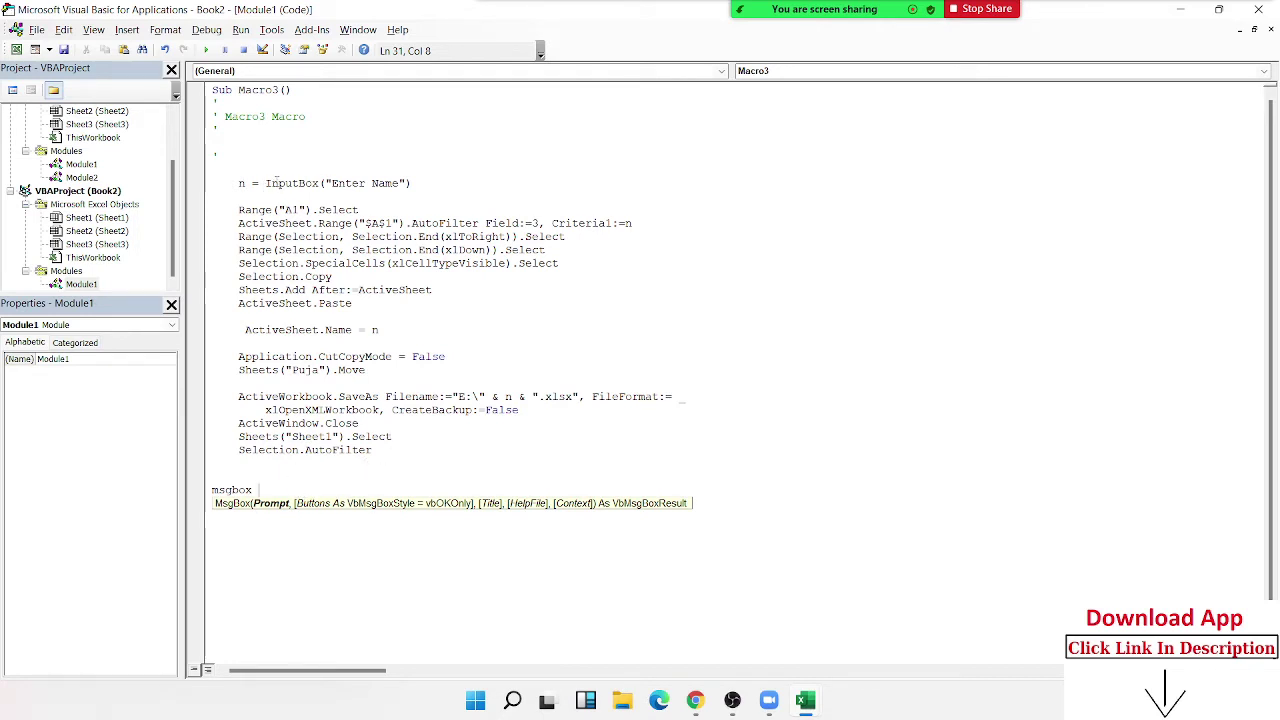
text(")
text(Job )
text(Done)
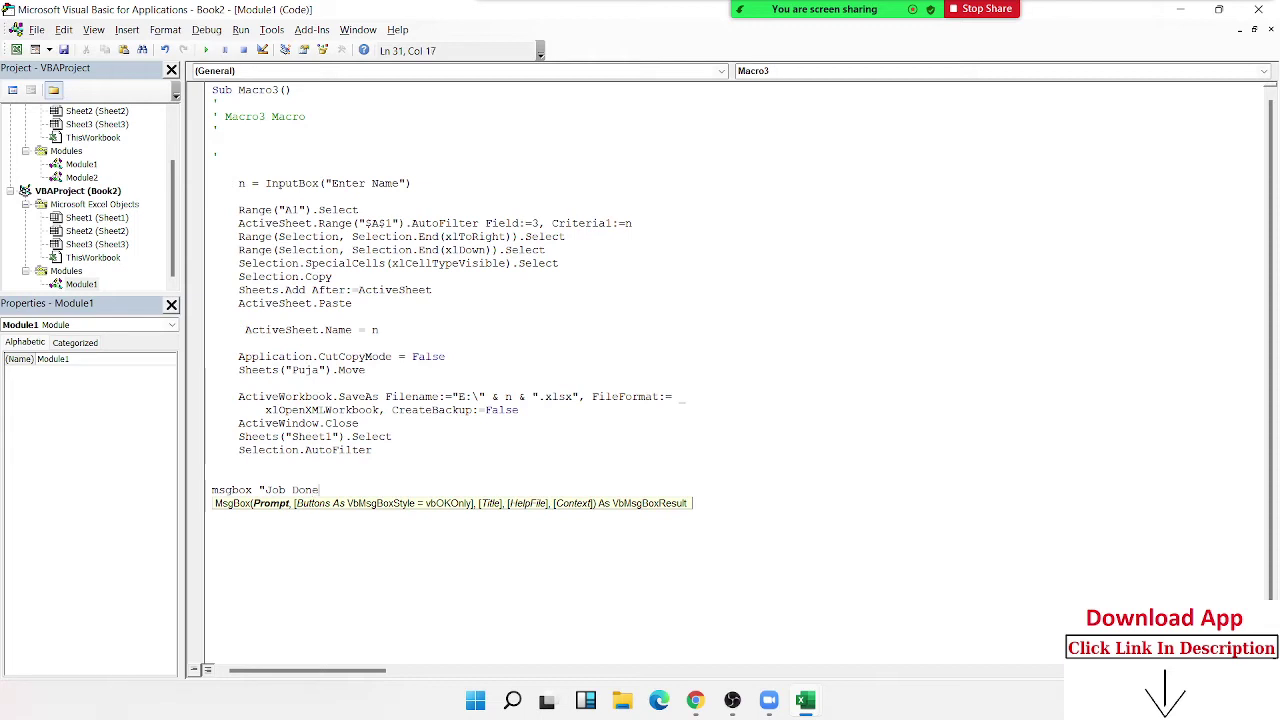
text(")
click(426, 315)
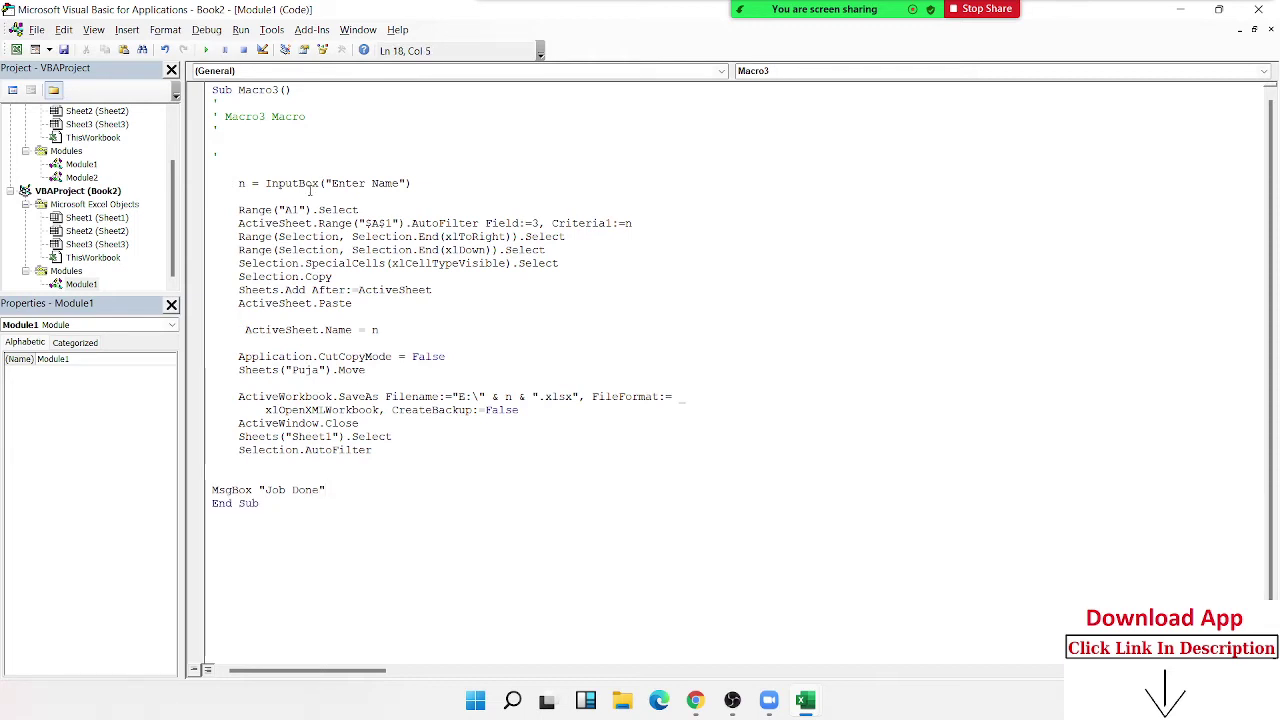
Step: Back in Excel, run Macro3 from the Developer Macros list
click(1258, 12)
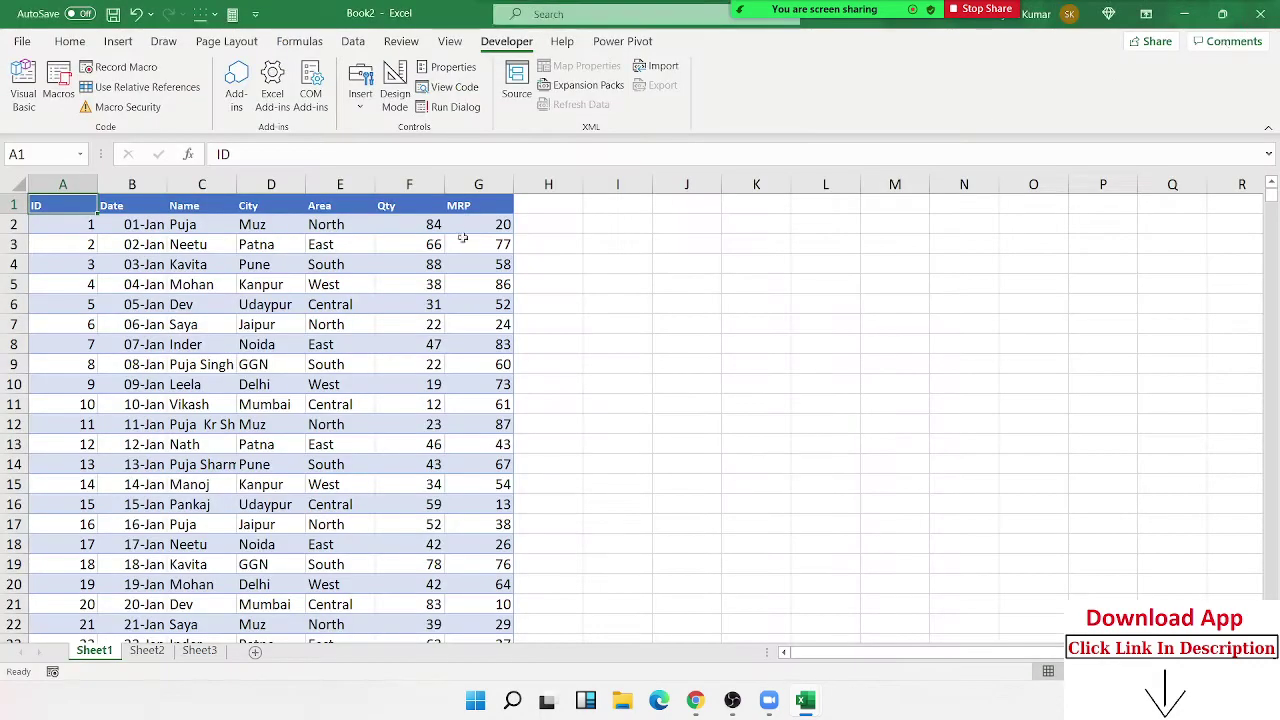
shift+click(724, 268)
click(58, 93)
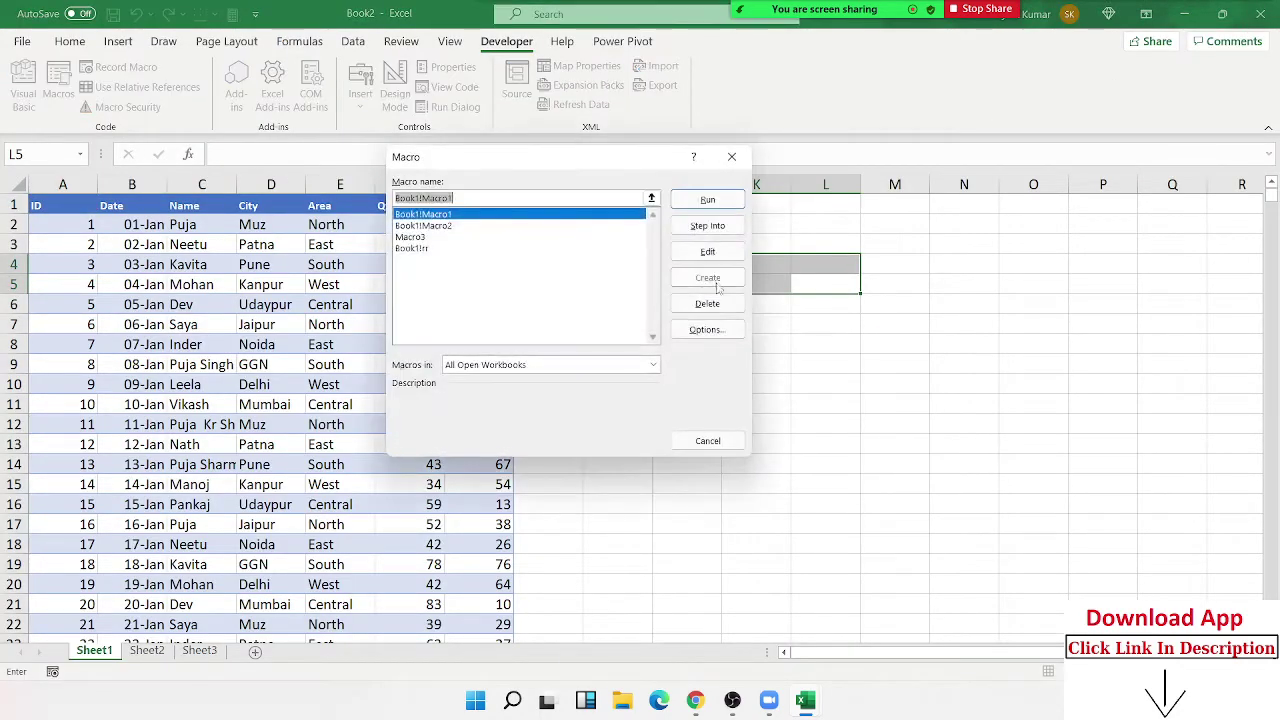
click(424, 237)
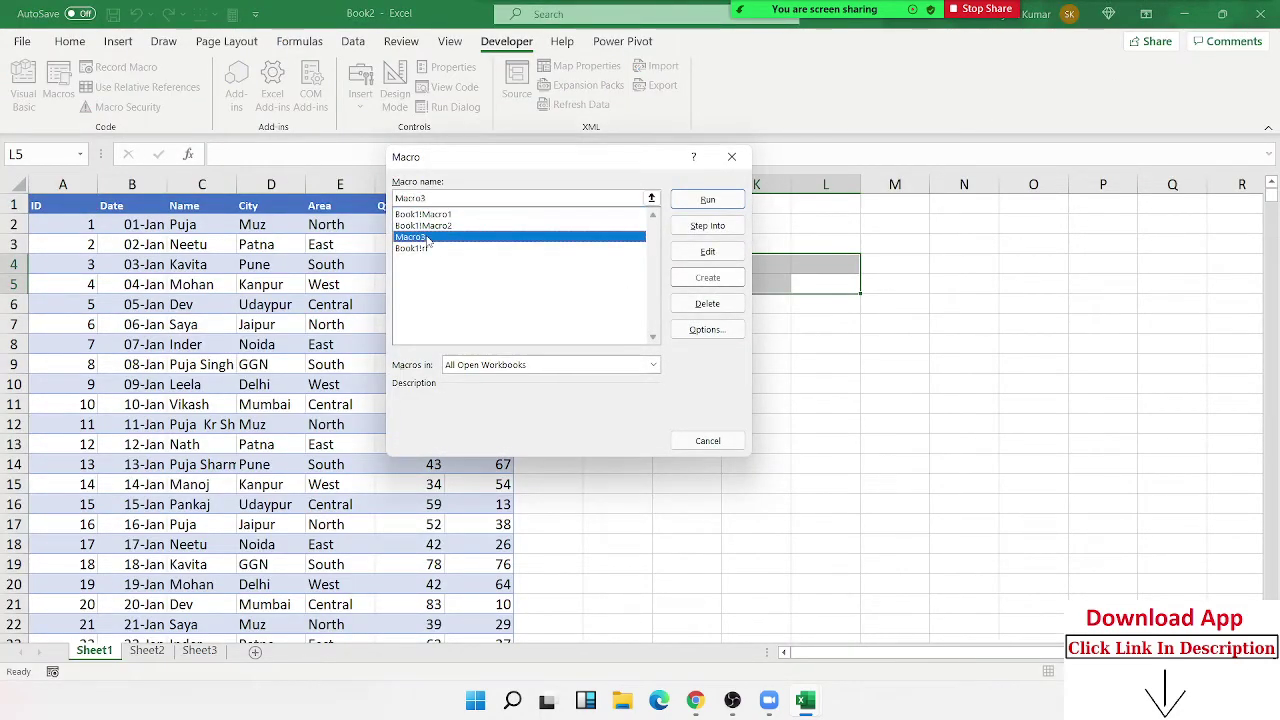
click(708, 201)
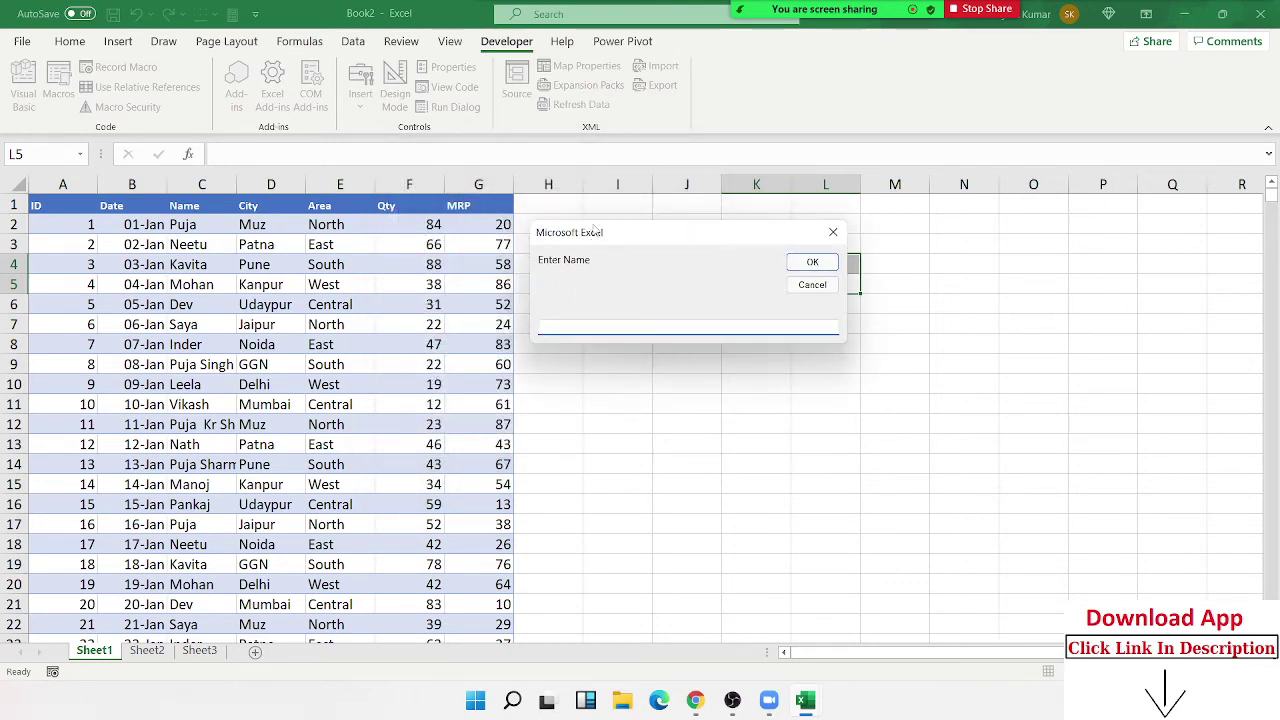
Step: Enter Leela in the Enter Name prompt and confirm
mouse_move(594, 236)
mouse_down()
mouse_move(634, 256)
mouse_move(614, 236)
mouse_up()
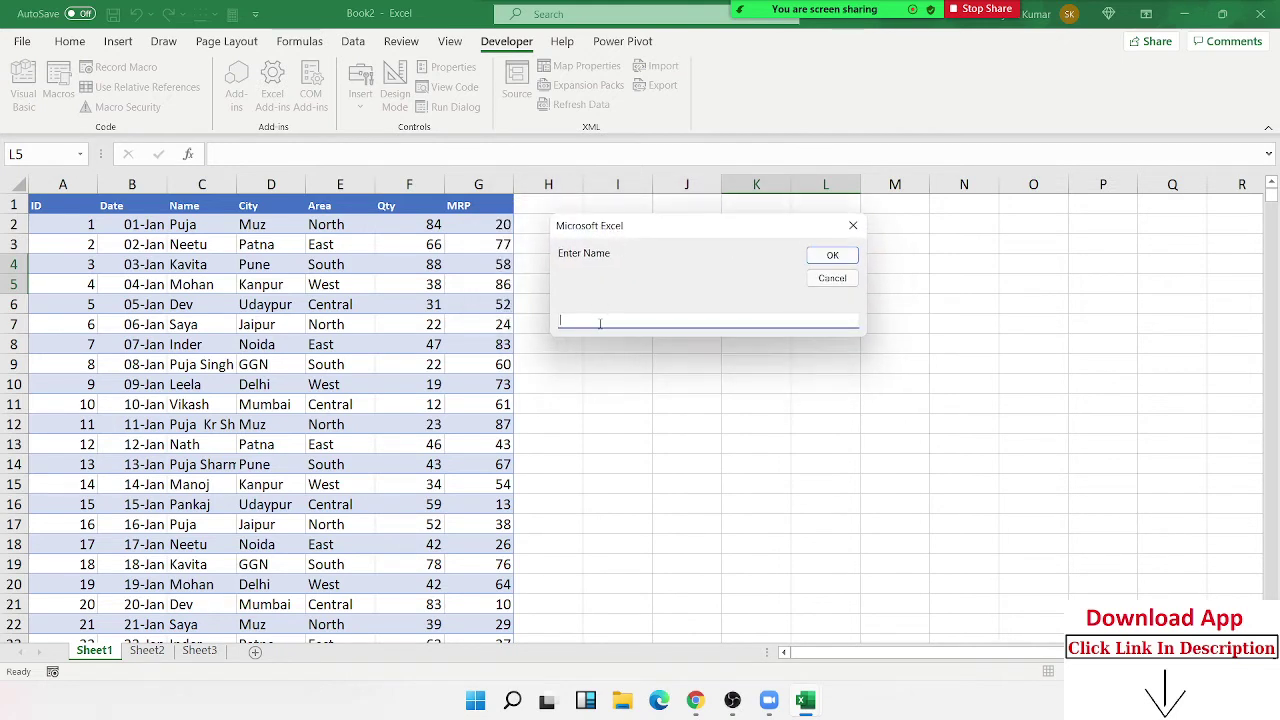
text(Leela)
click(829, 256)
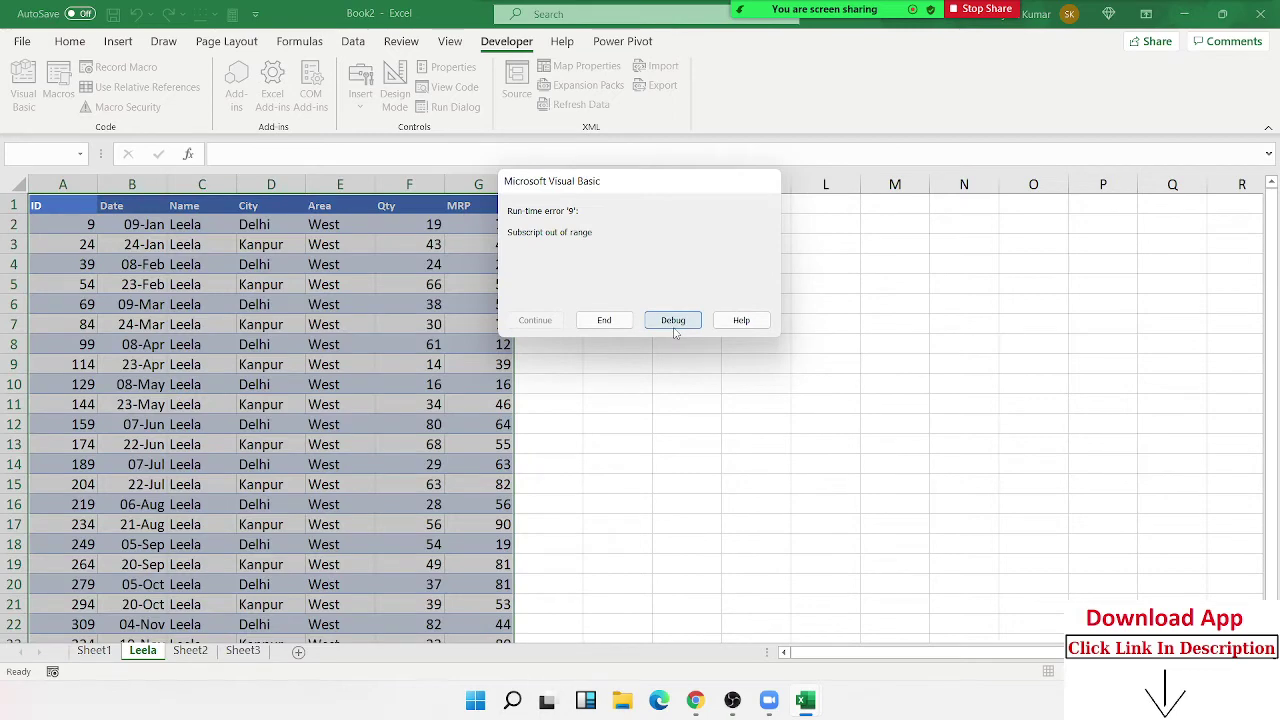
Step: Debug the error, change Sheets("Puja").Move to ActiveSheet.Move, resume, and dismiss Job Done
click(673, 322)
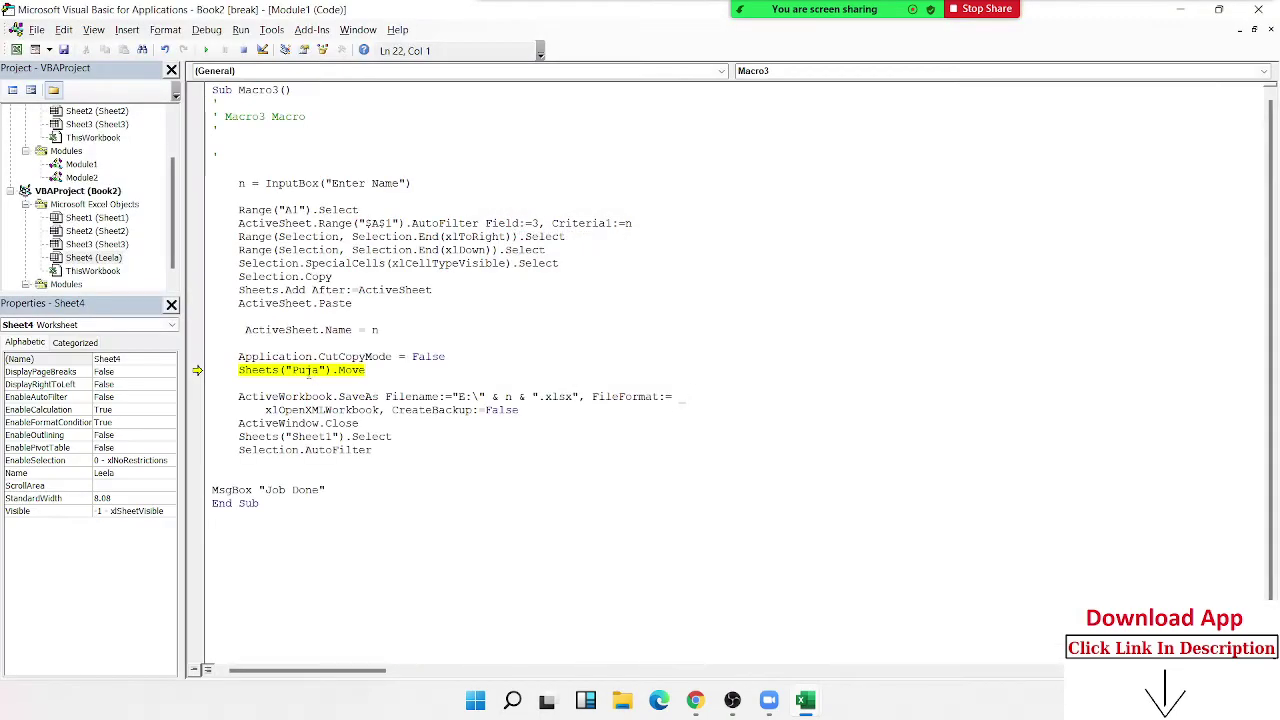
double_click(306, 371)
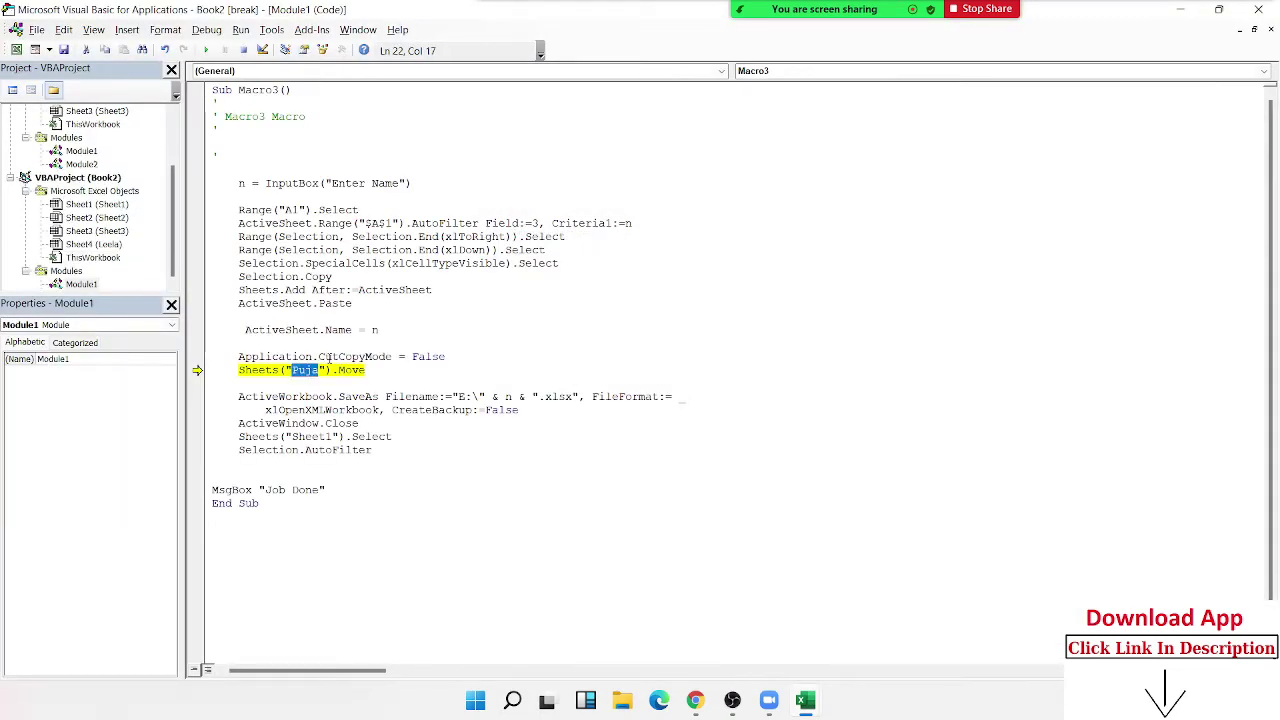
click(330, 370)
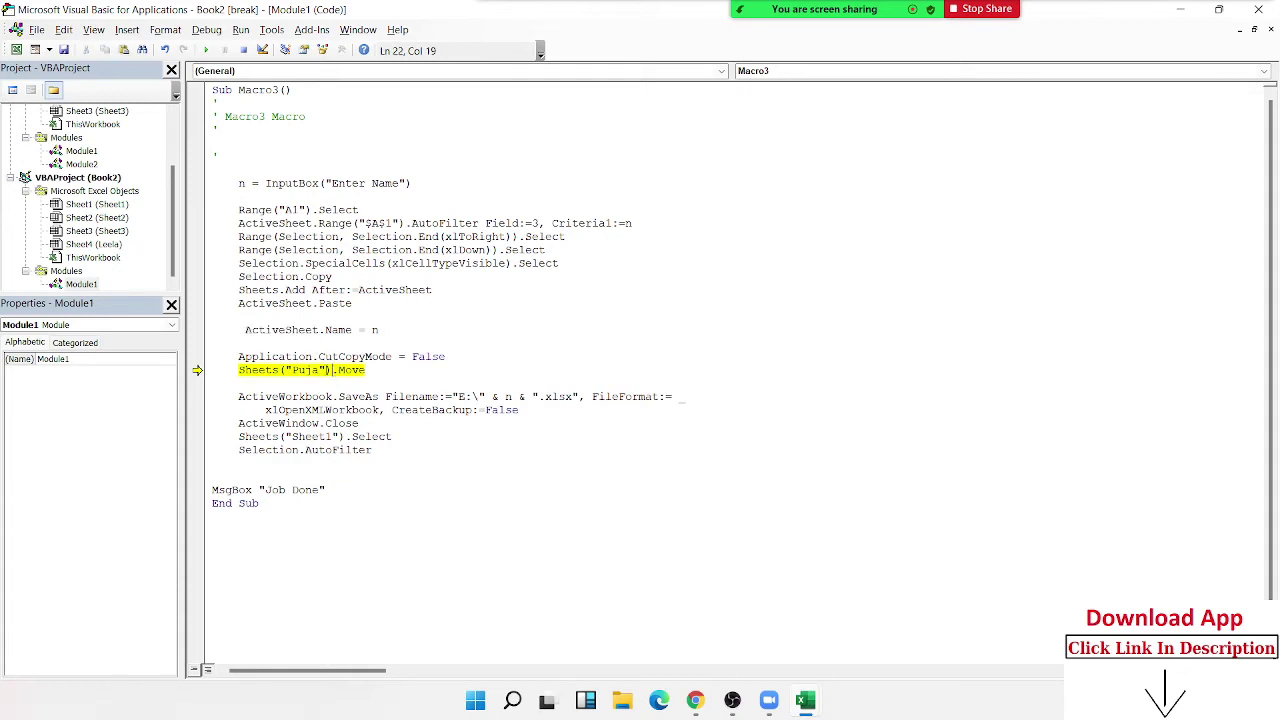
drag(330, 370, 239, 371)
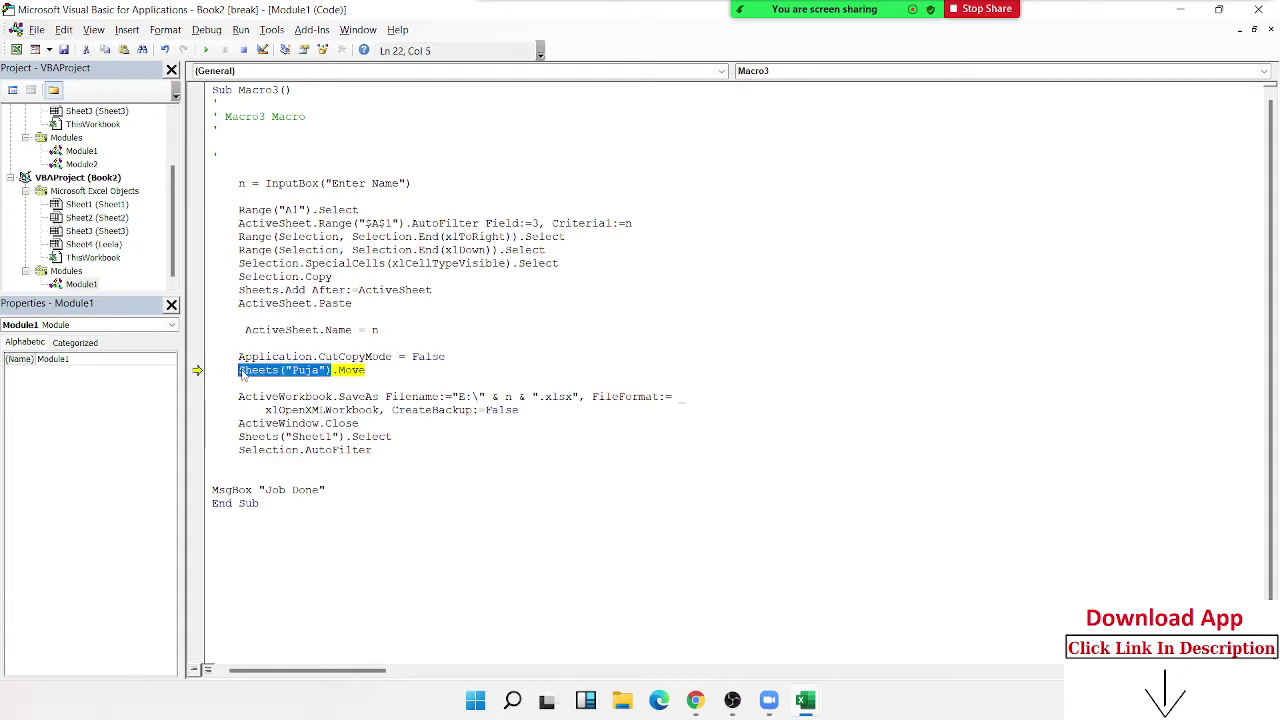
text(ActiveSheet)
key(Down)
key(Down)
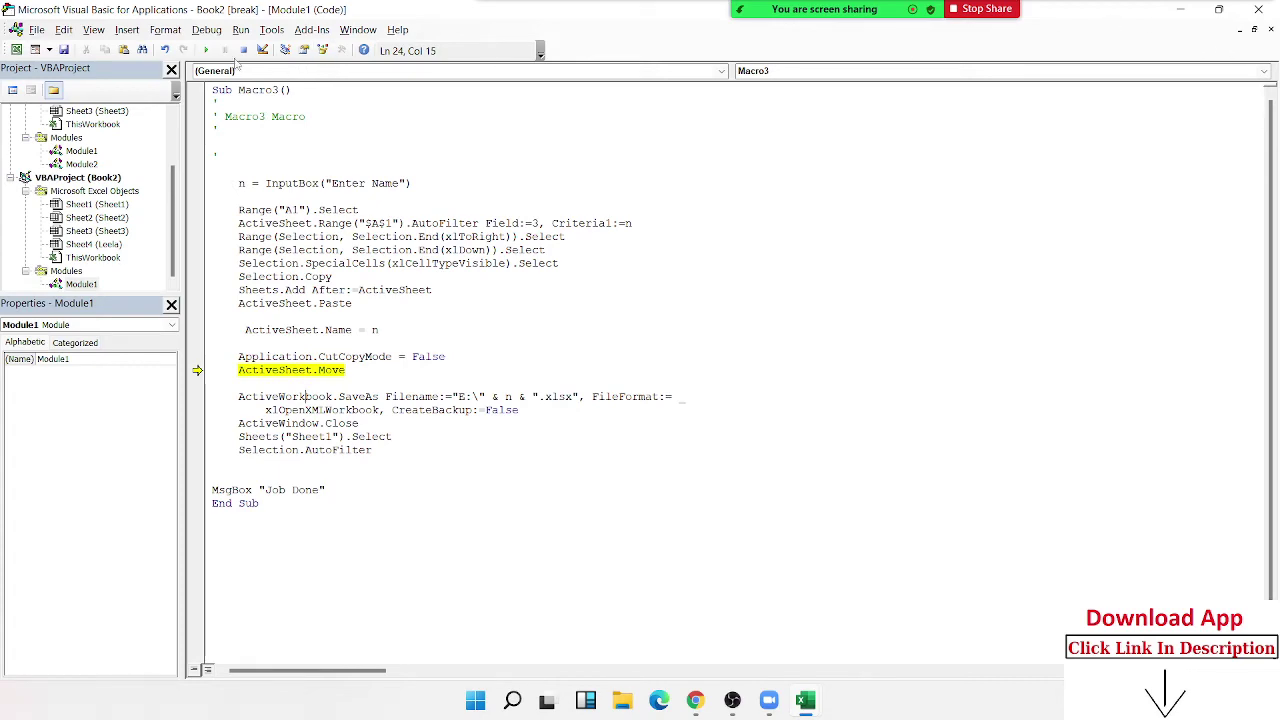
click(206, 50)
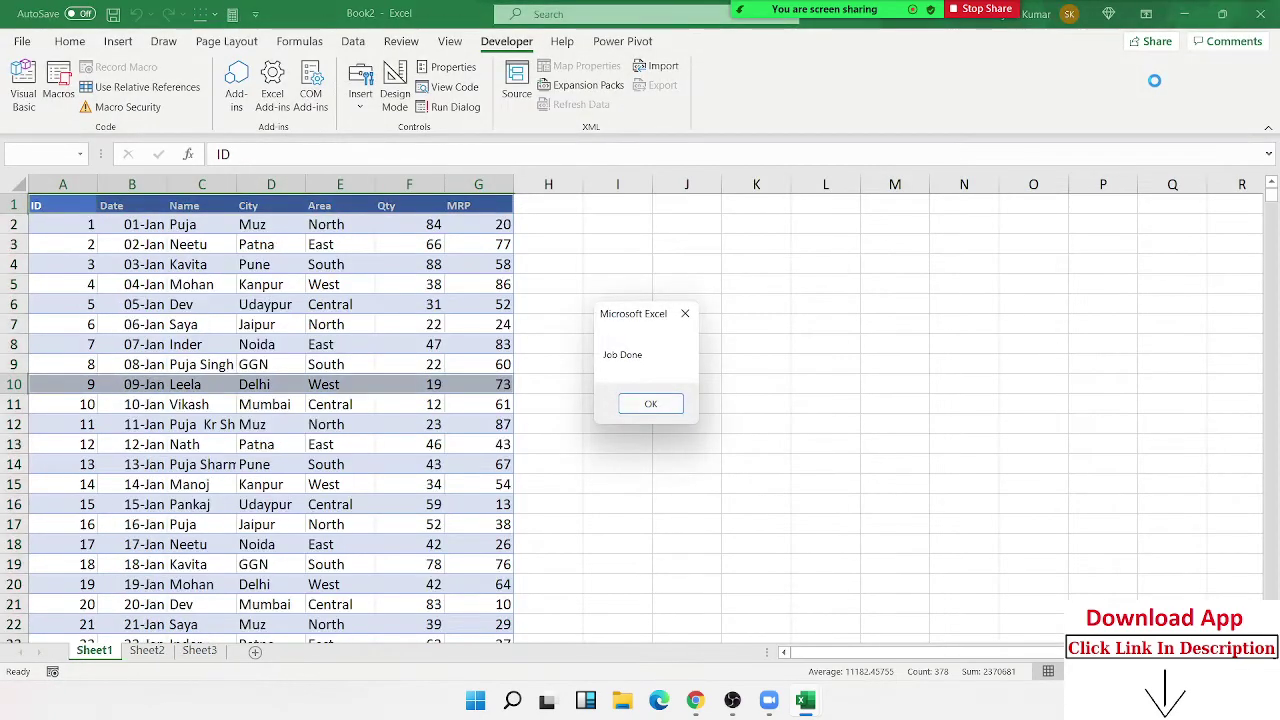
click(651, 404)
Step: Check Local Disk (E:) in File Explorer for the saved Leela workbook, then return to Excel
click(622, 700)
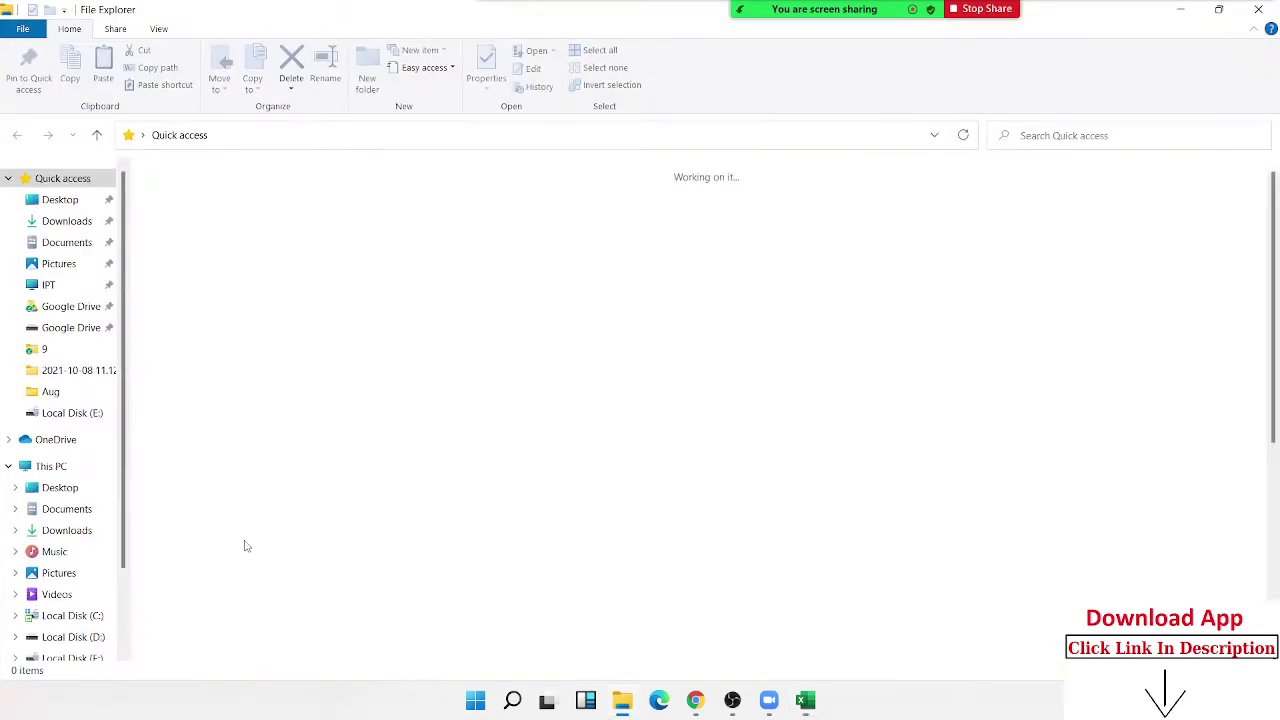
scroll(72, 648, down, 1)
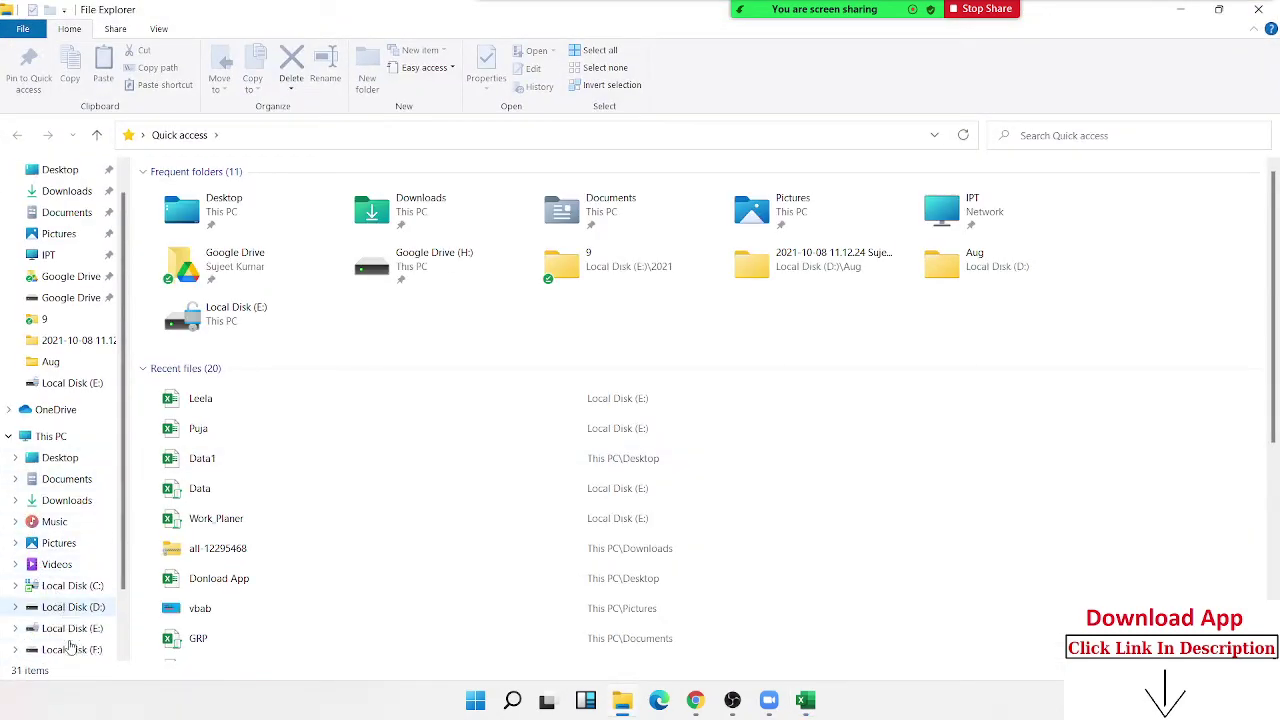
click(70, 628)
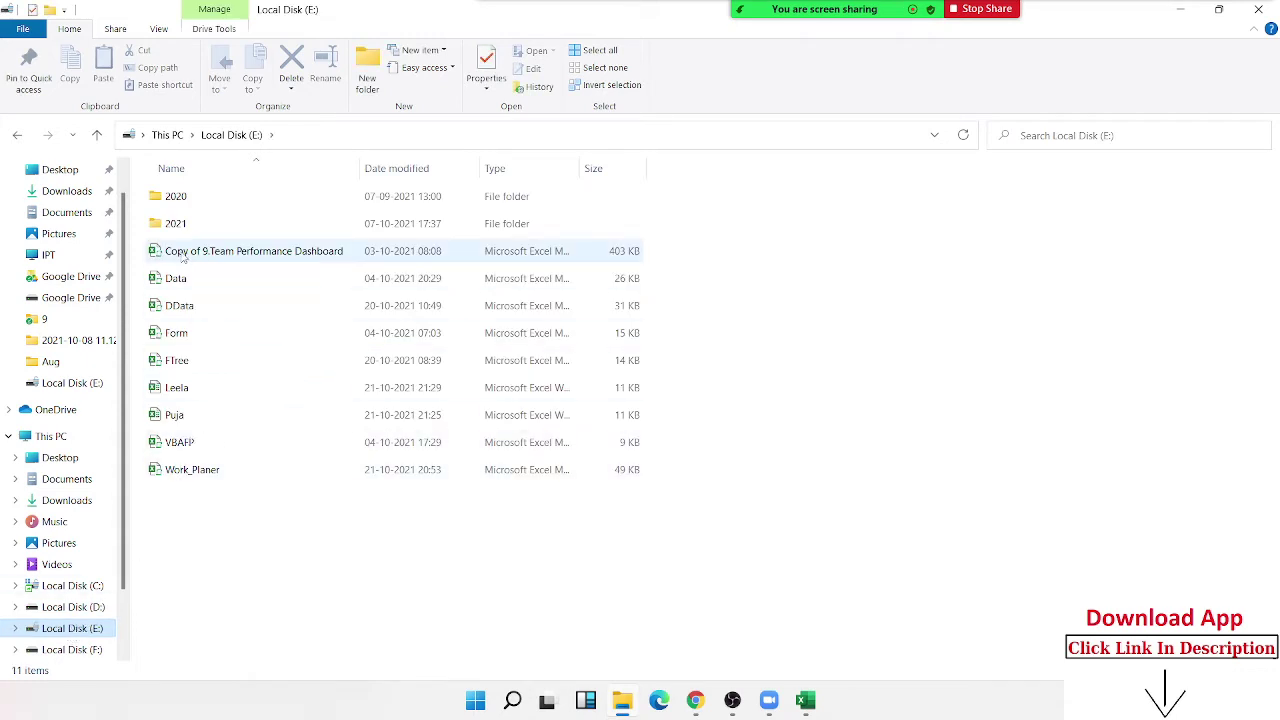
click(179, 392)
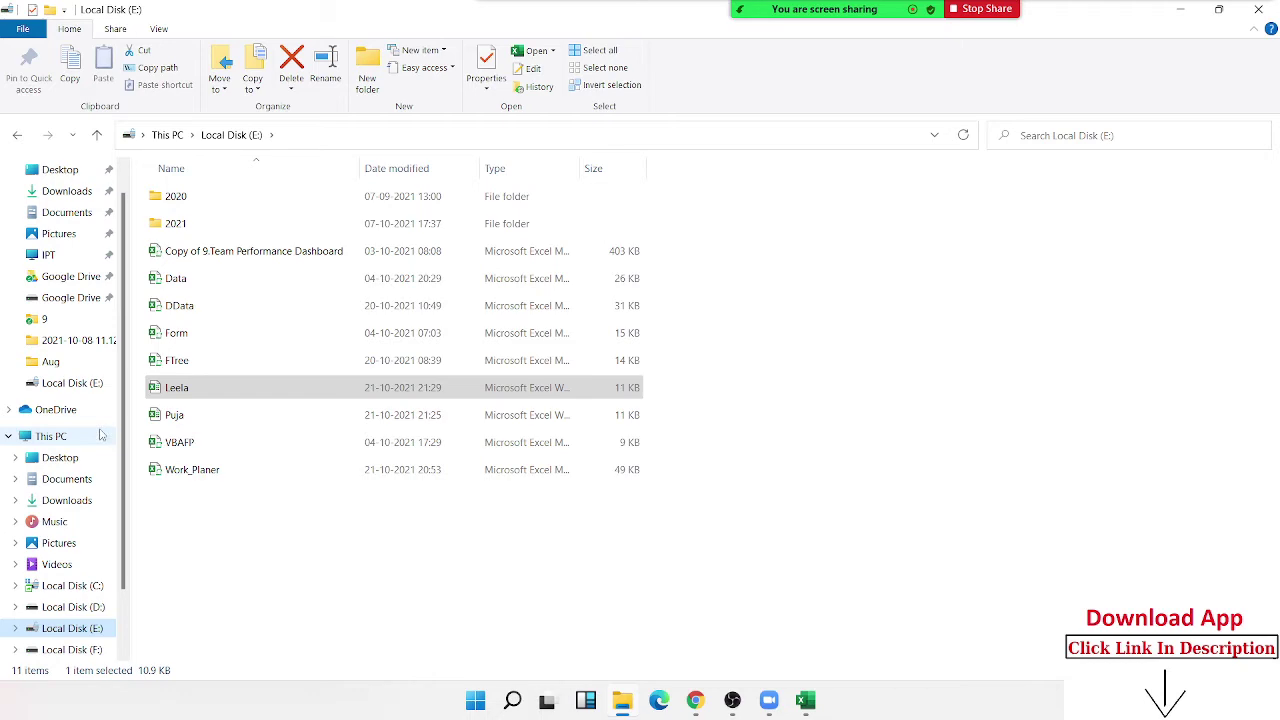
key(alt+Tab)
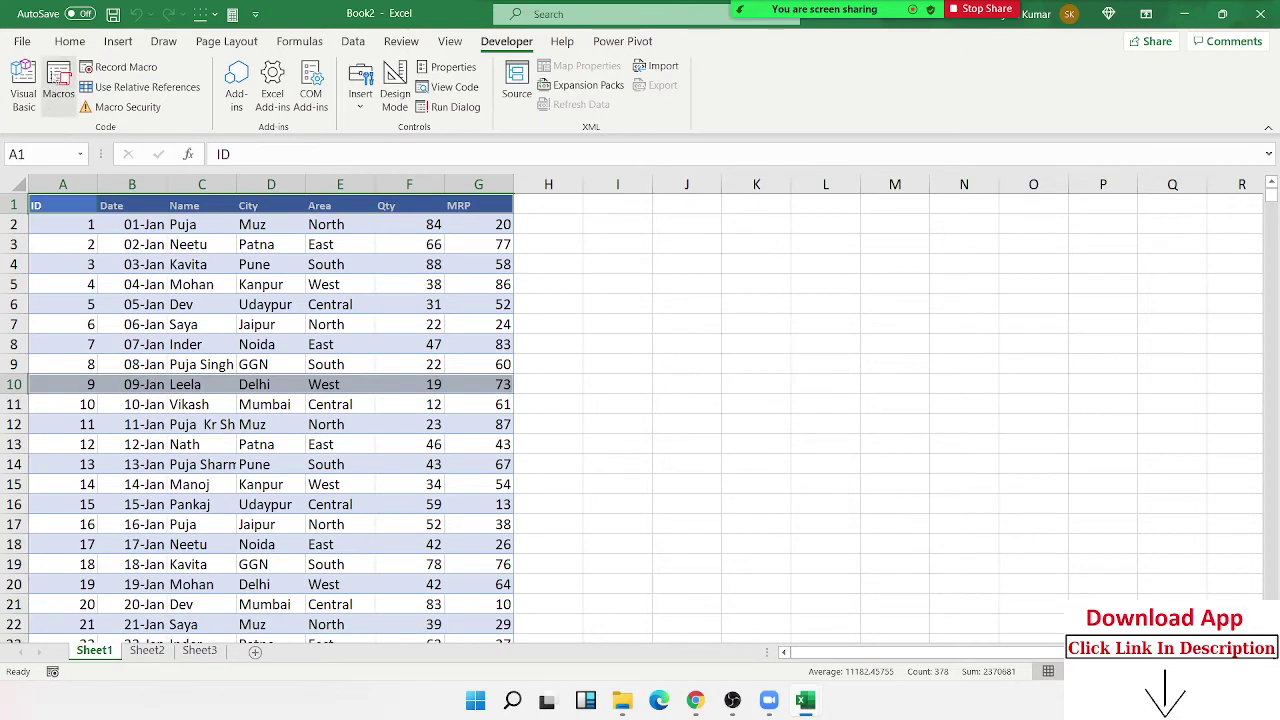
click(26, 86)
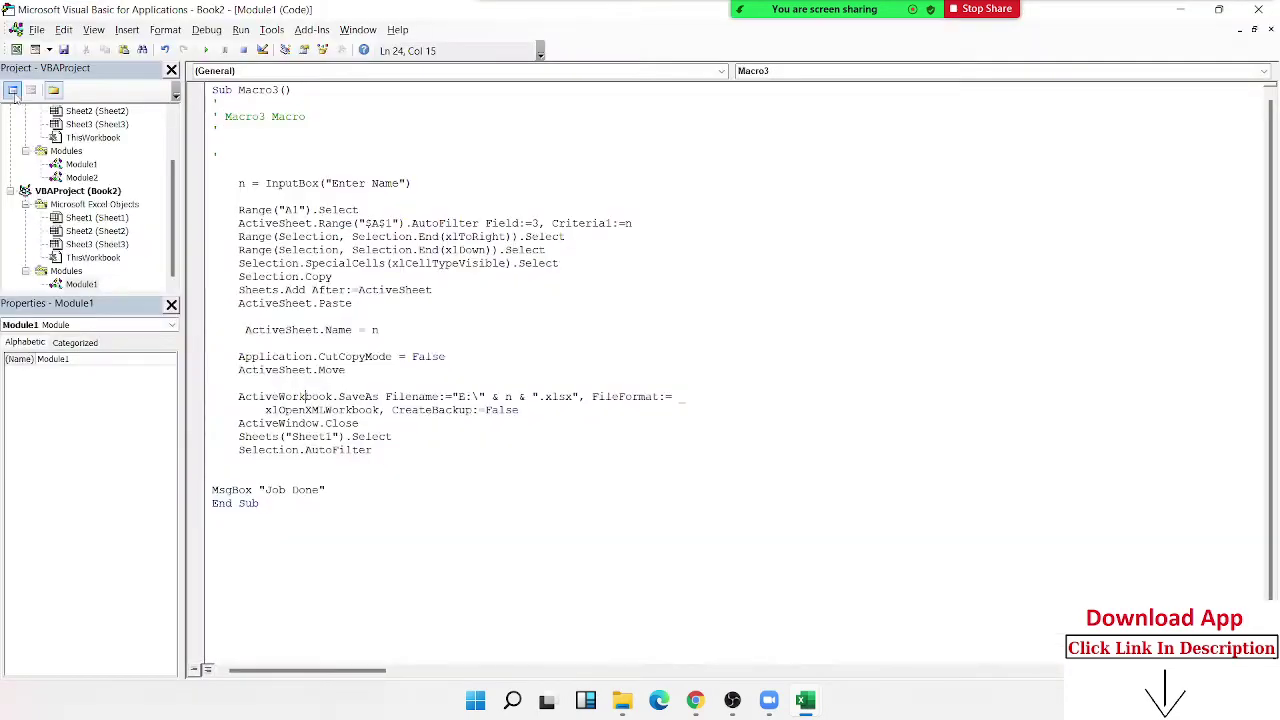
click(270, 250)
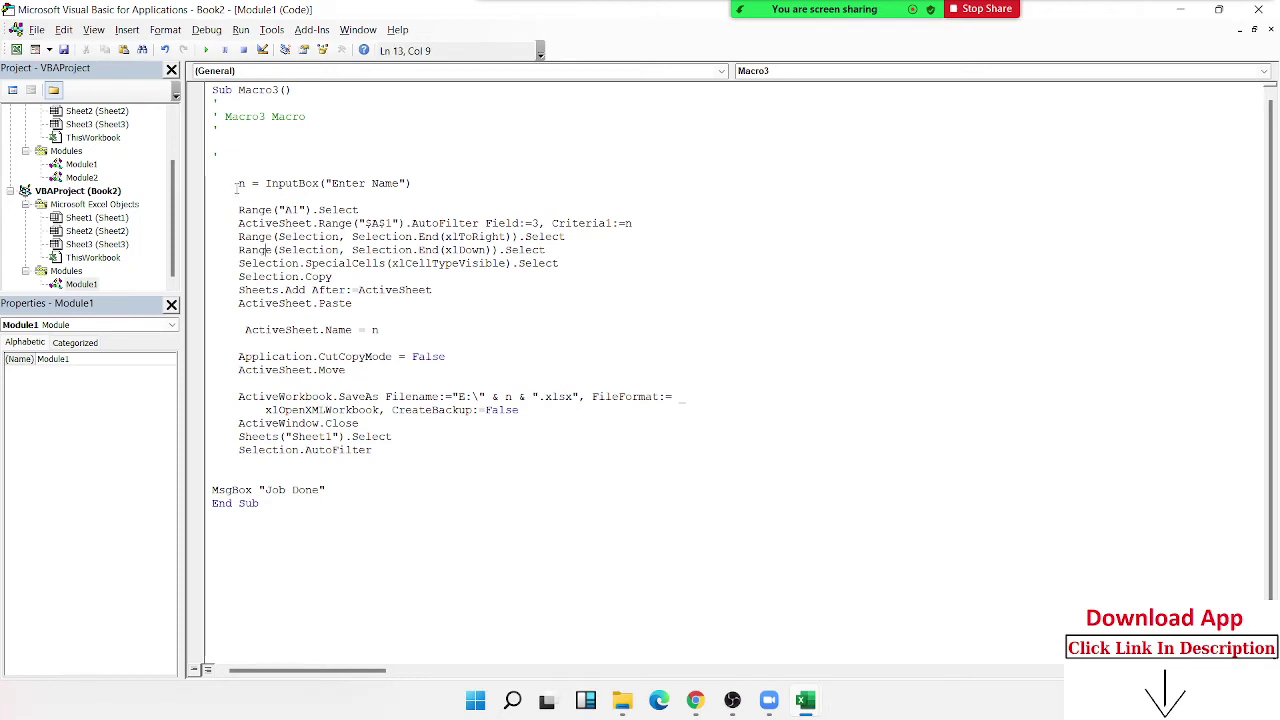
drag(237, 186, 327, 491)
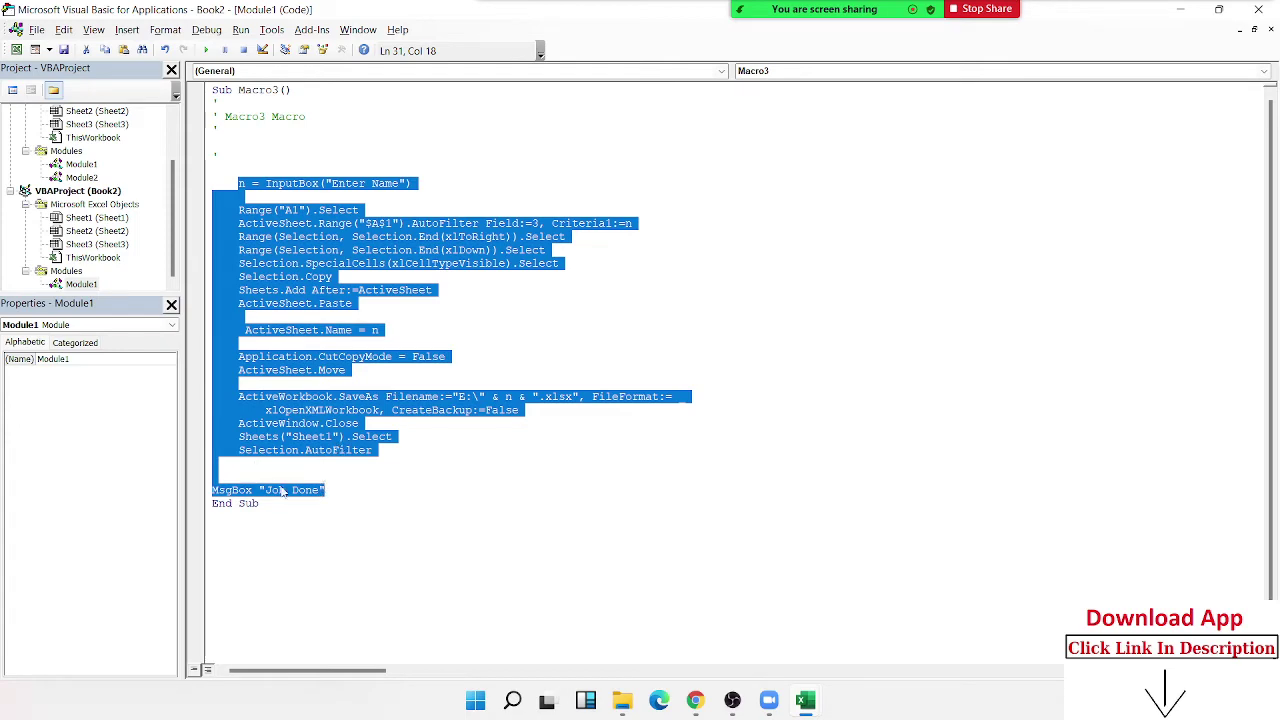
click(1259, 10)
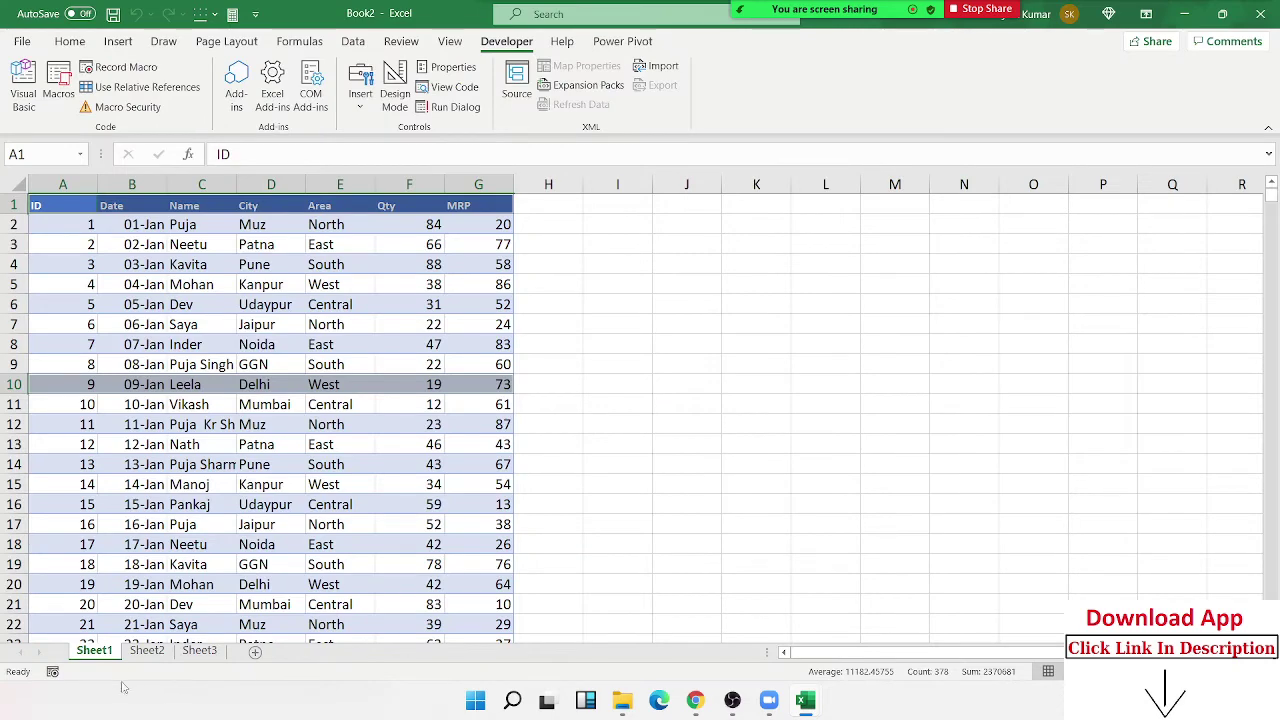
click(145, 651)
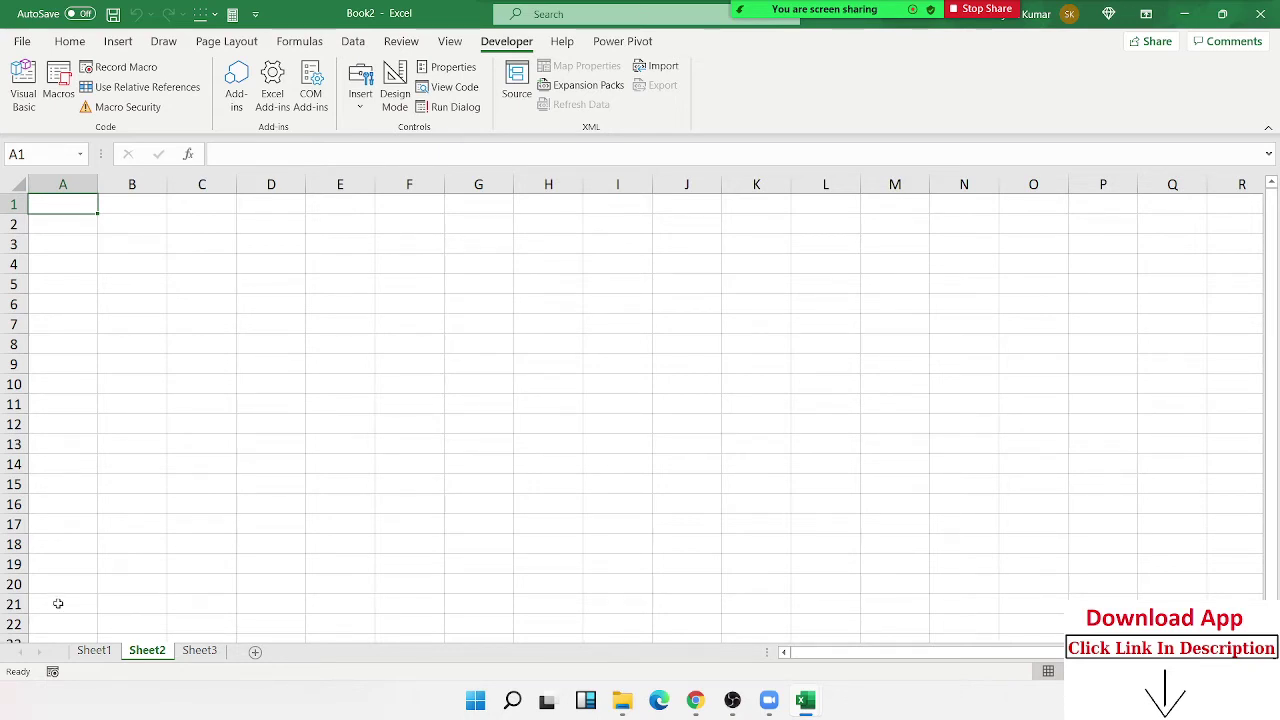
click(228, 267)
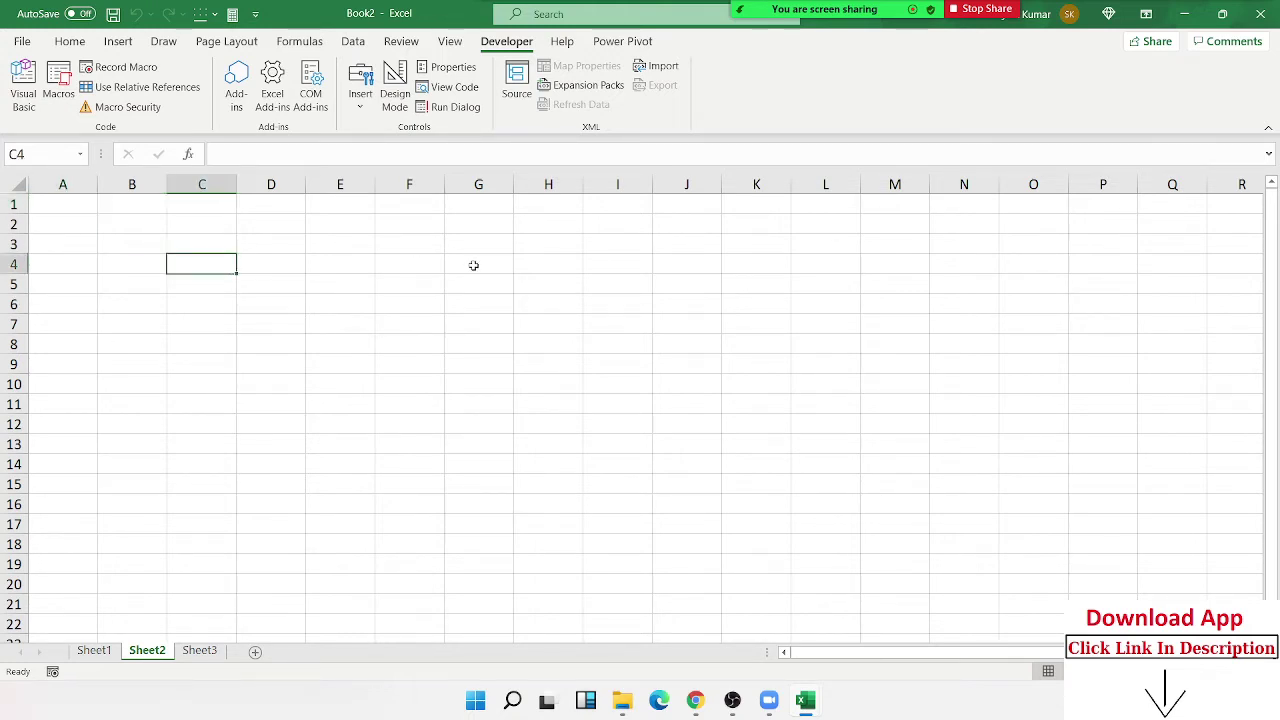
click(88, 655)
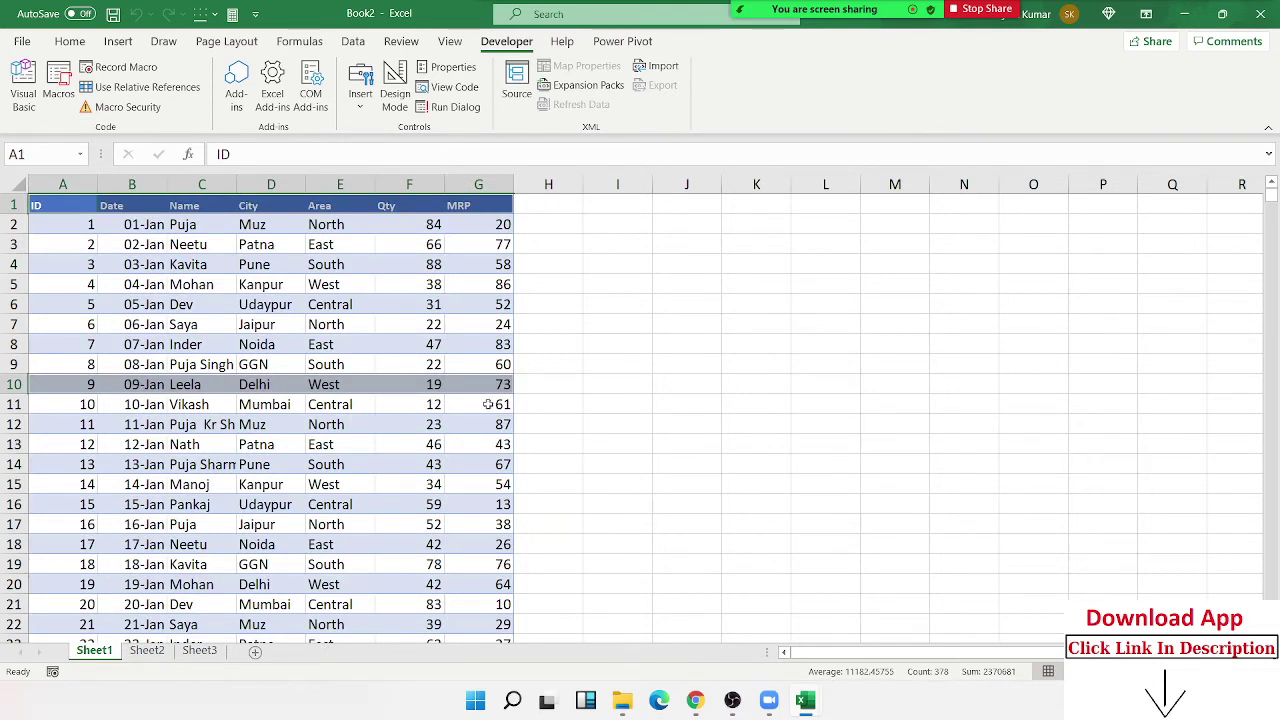
mouse_move(806, 700)
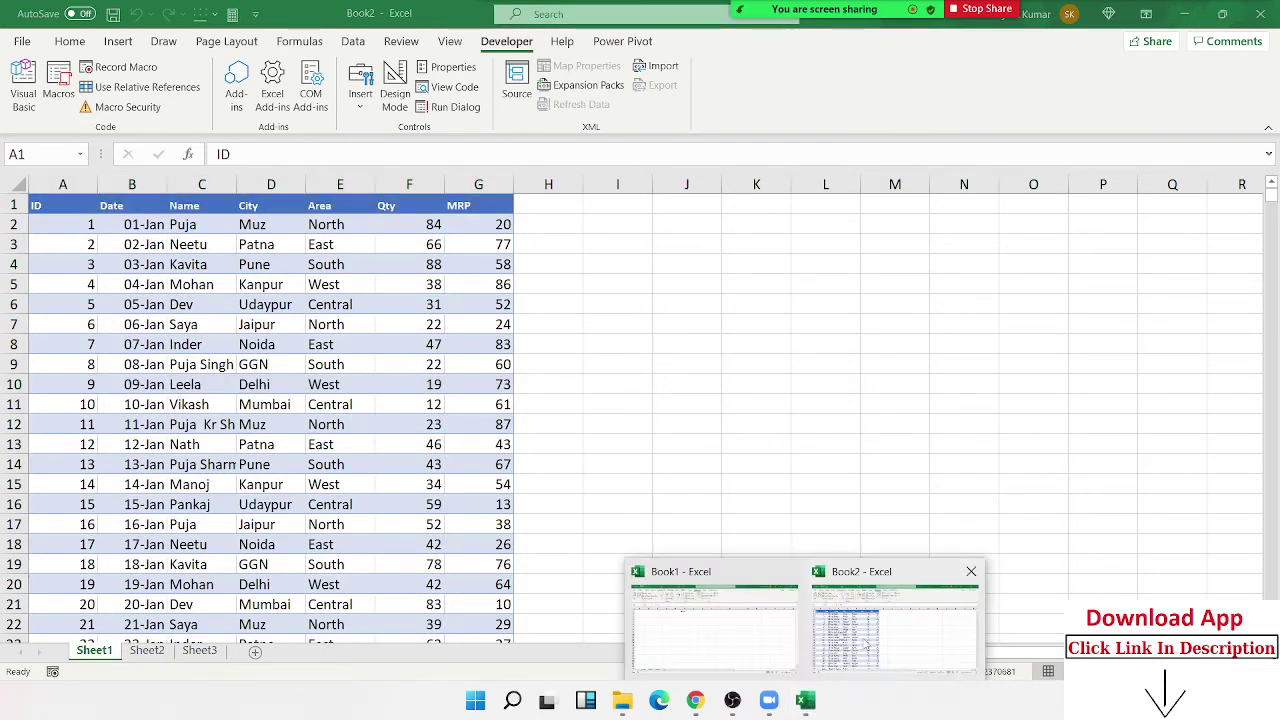
Step: Reopen the Visual Basic editor on Macro3, placing the caret below the InputBox line
click(30, 112)
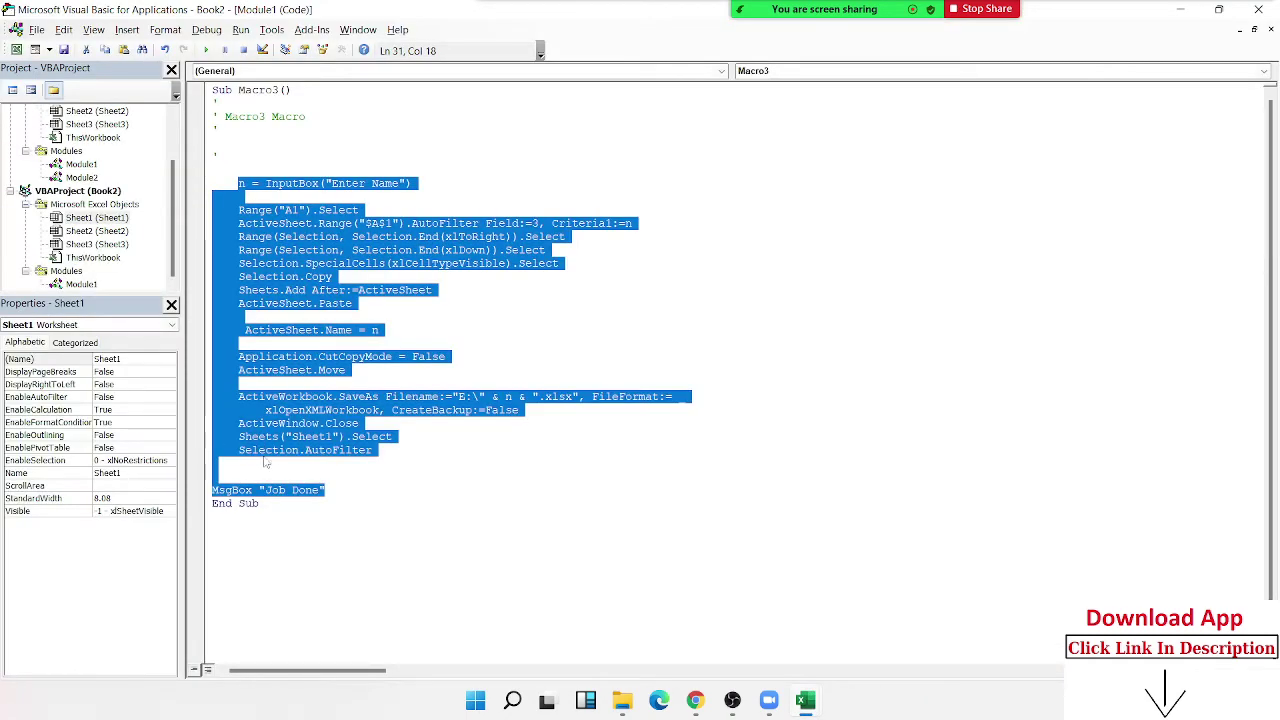
click(280, 464)
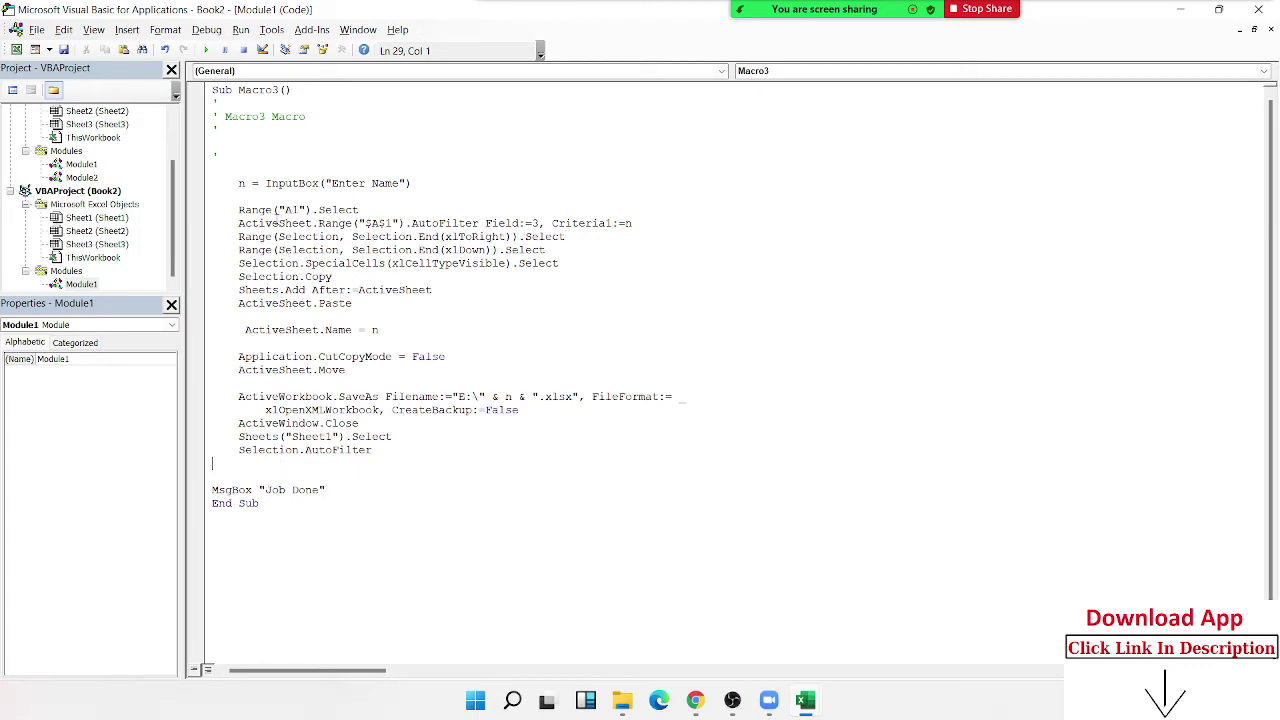
click(241, 196)
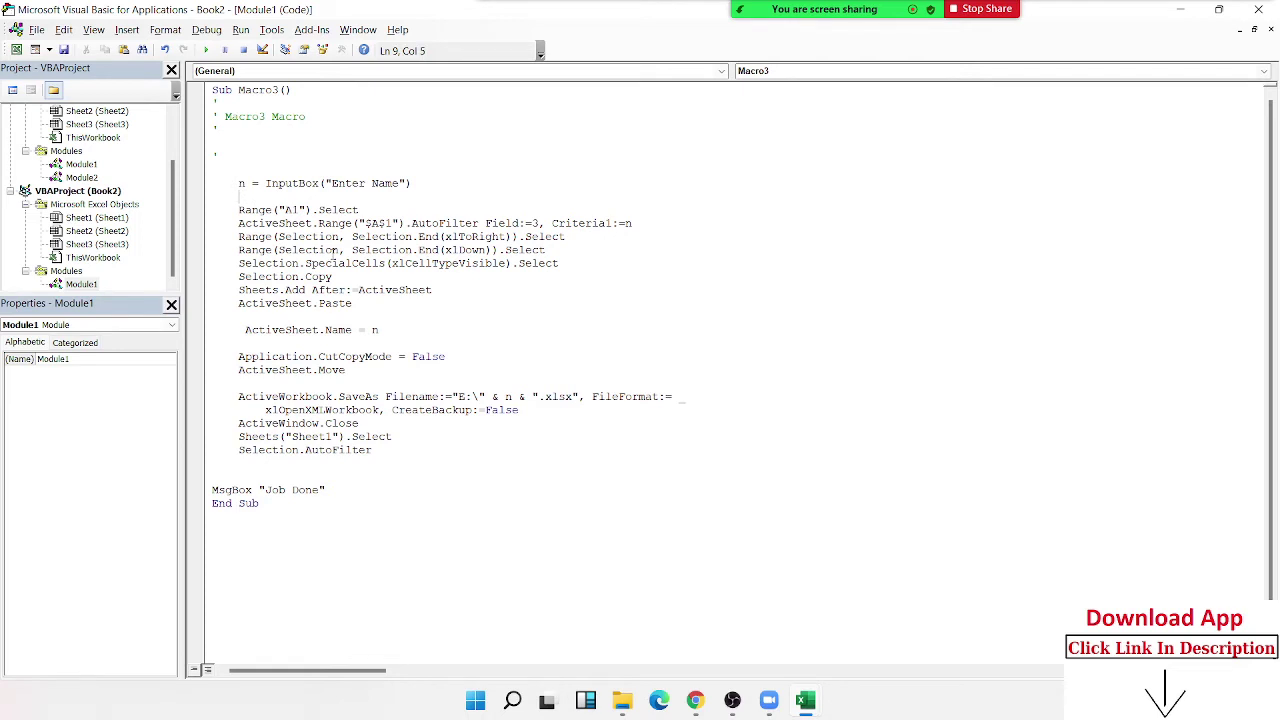
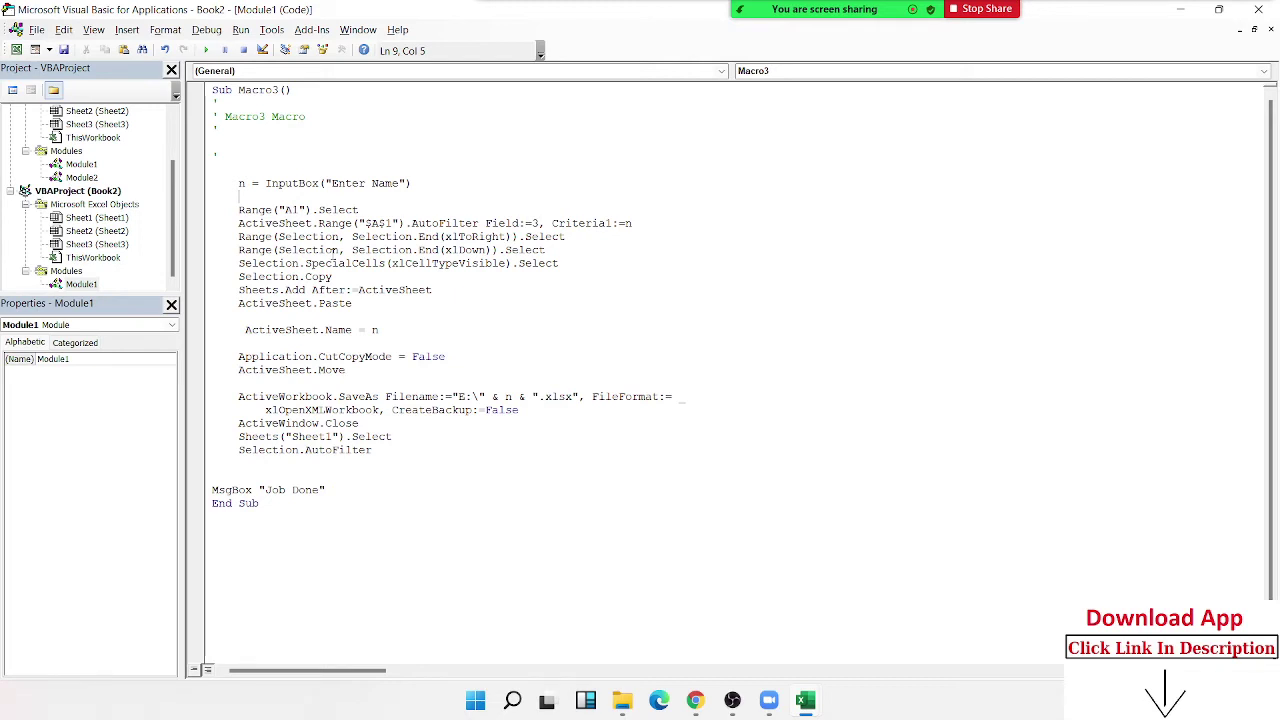
Step: Step through Macro3's name InputBox line and its Range("A1").Select line
key(shift+Up)
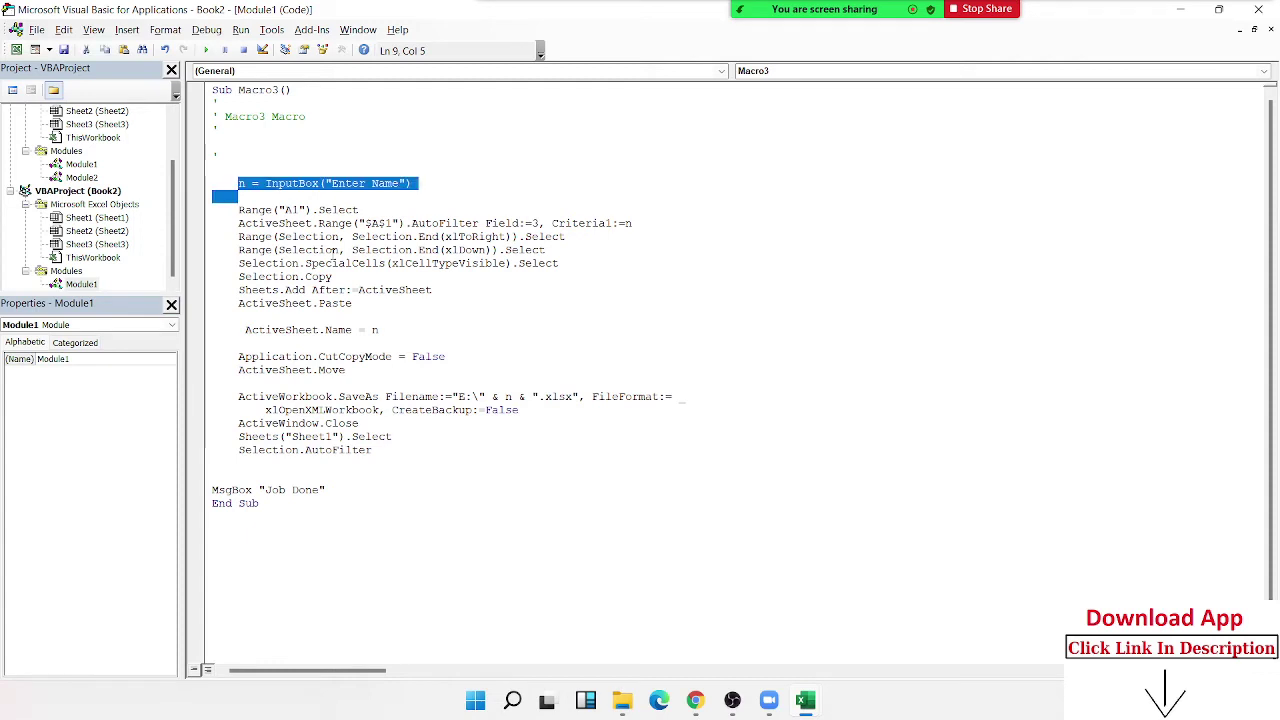
key(Down)
key(Down)
key(shift+Down)
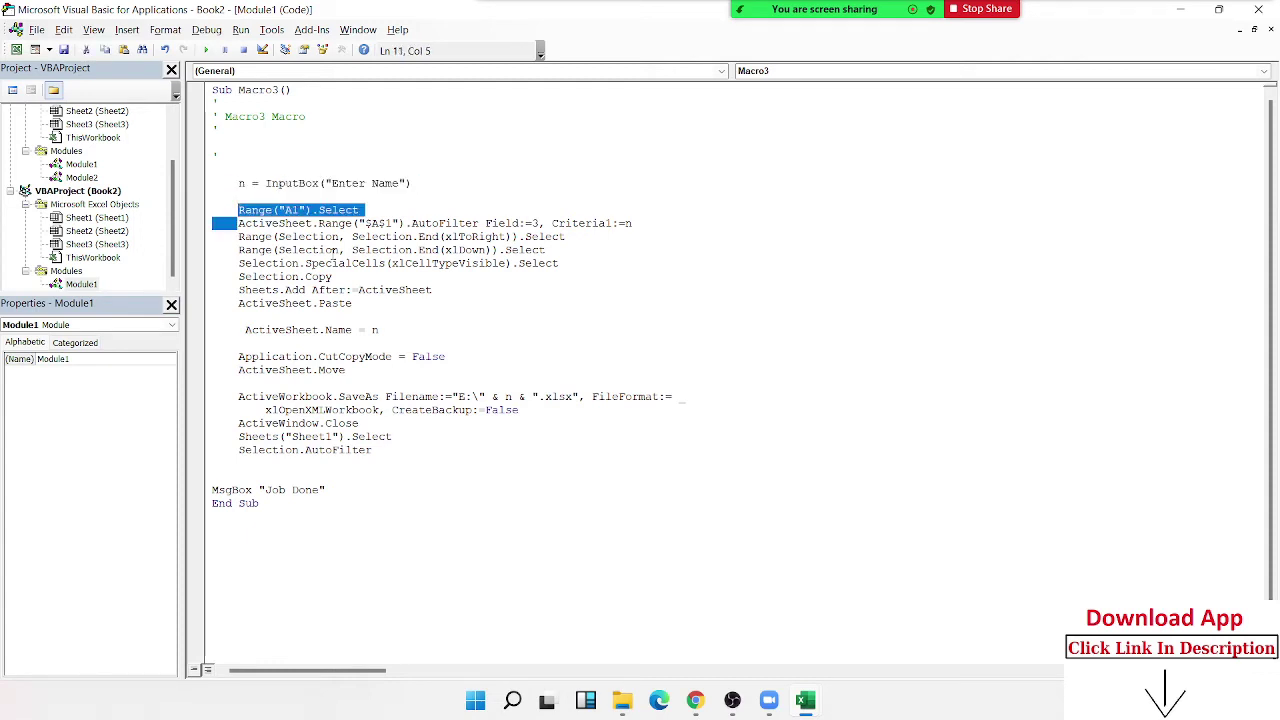
key(shift+Left)
key(shift+Left)
key(shift+Left)
key(shift+Left)
click(212, 223)
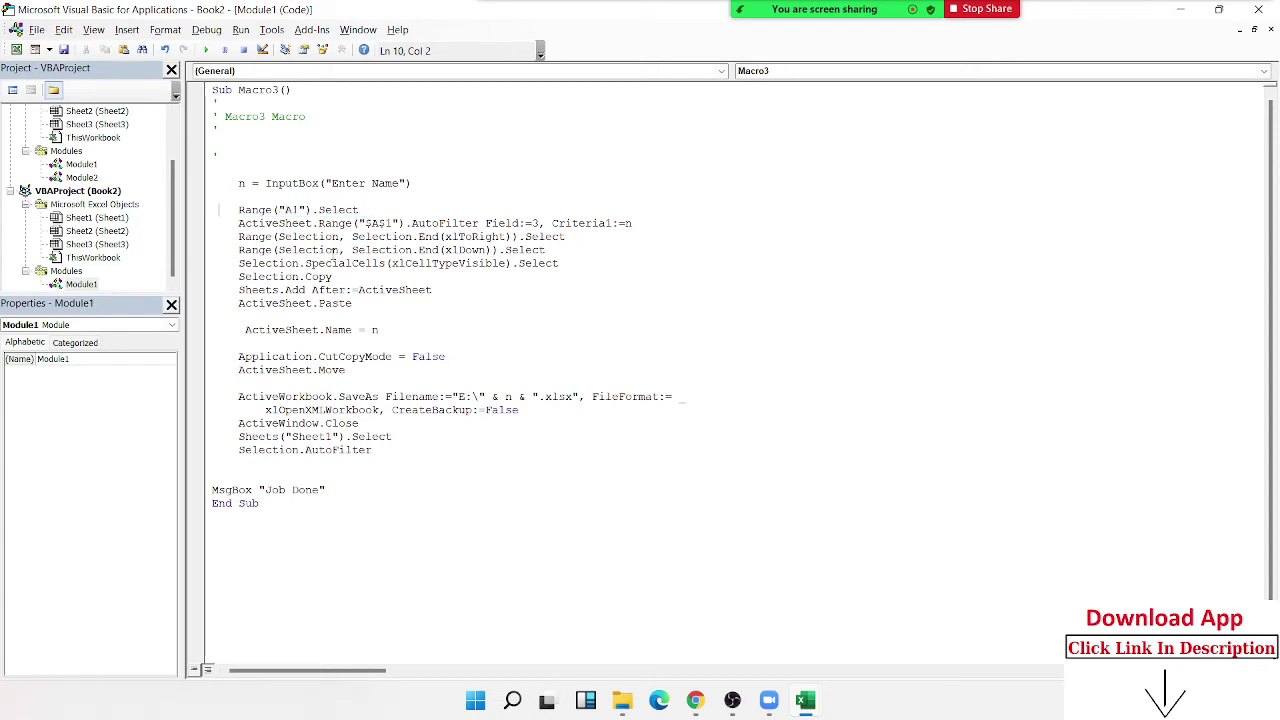
key(shift+Right)
key(shift+Right)
key(shift+Right)
key(shift+Right)
key(shift+Right)
key(Right)
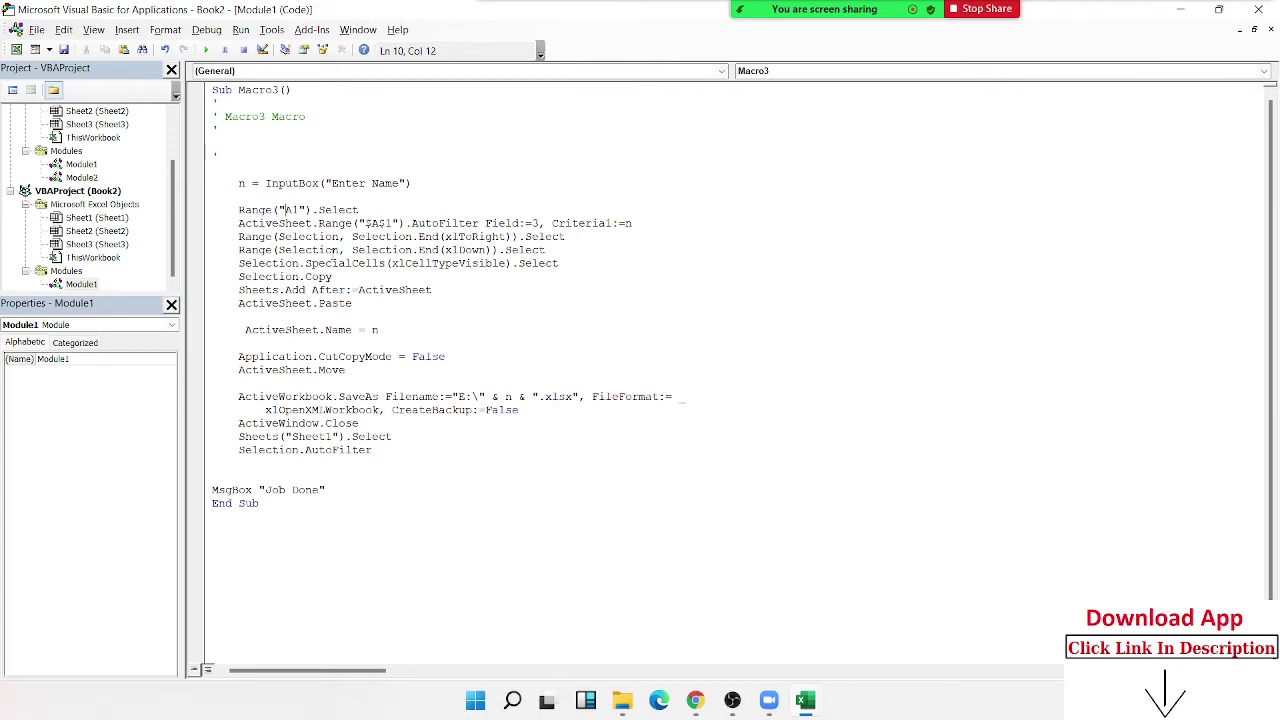
key(shift+Right)
key(shift+Right)
key(shift+Right)
key(Right)
key(Right)
key(Right)
key(Right)
Step: Inspect Macro3's ActiveSheet AutoFilter line against the Sheet1 data in Excel
key(Down)
key(Left)
key(Left)
click(411, 223)
drag(411, 223, 479, 223)
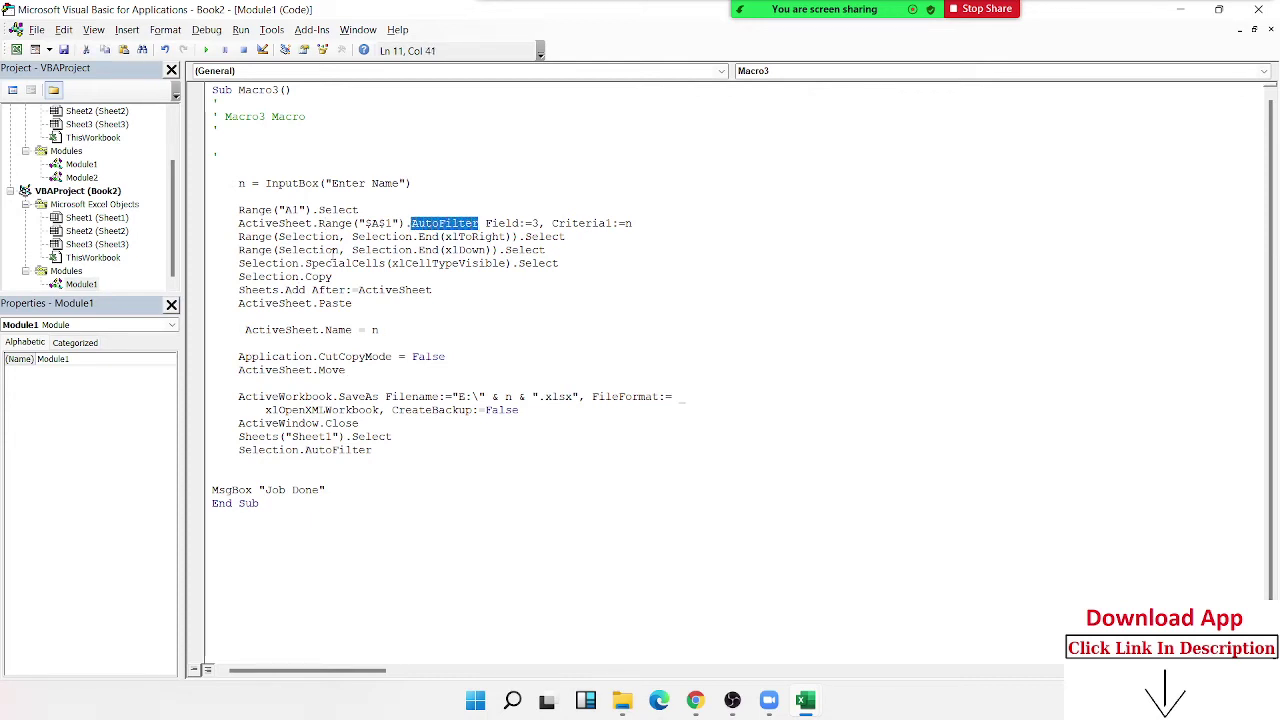
click(489, 223)
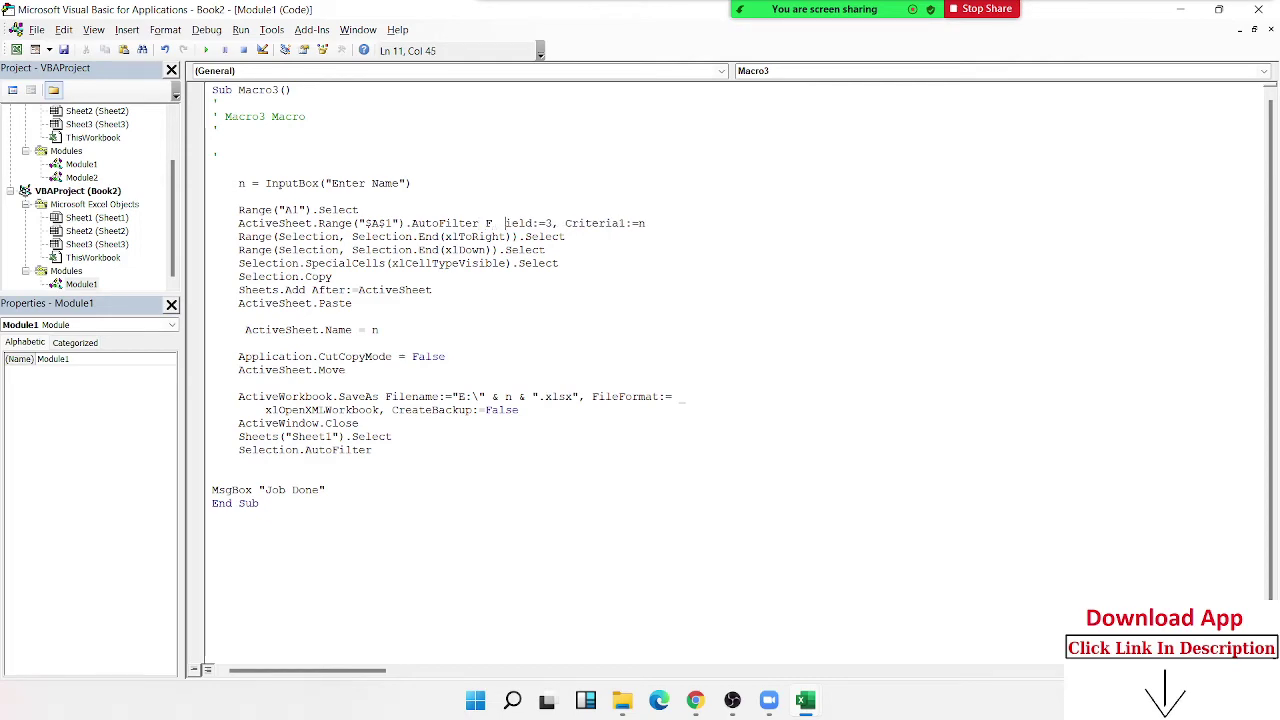
key(alt+F11)
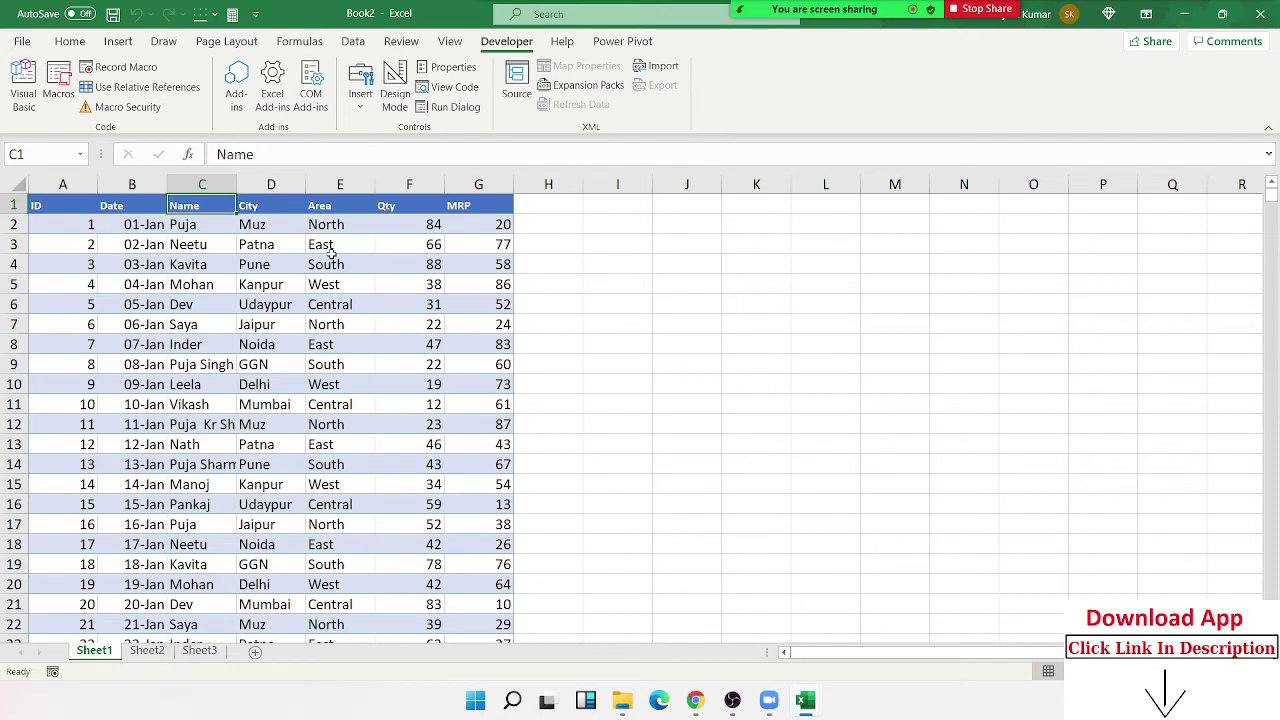
key(alt+F11)
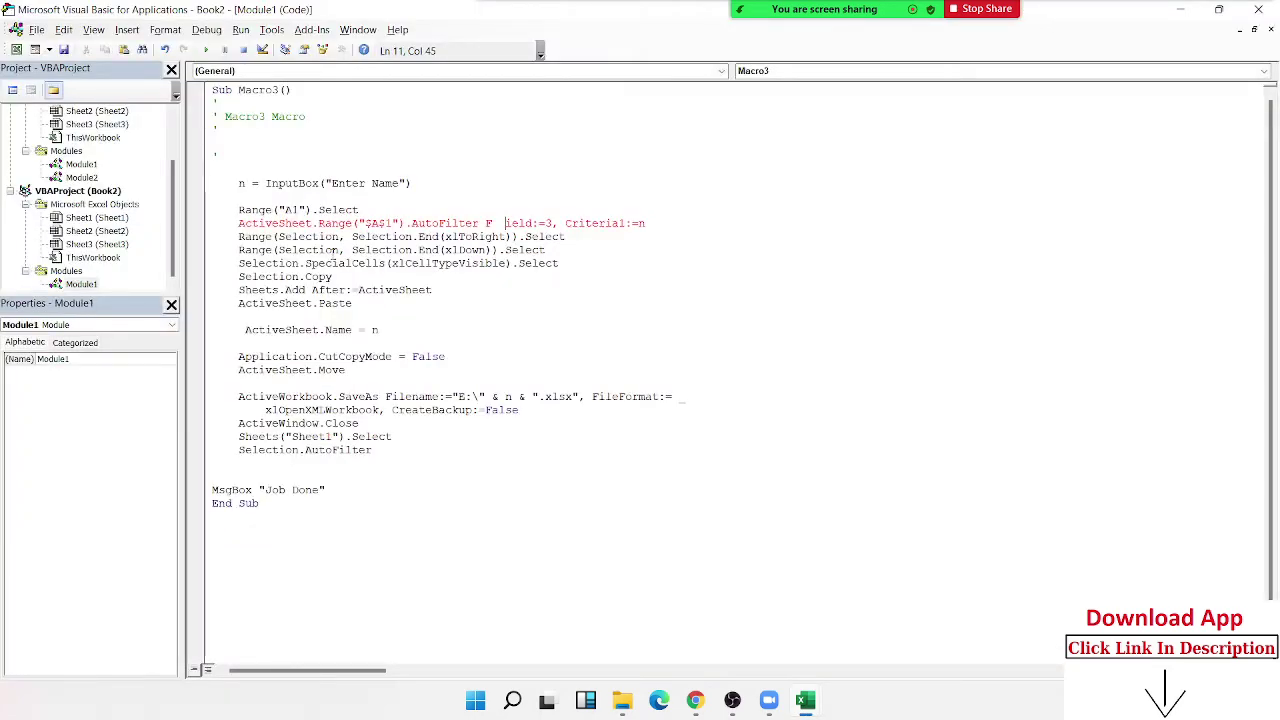
Step: Remove the stray spaces so the filter reads Field:=3, Criteria1:=n, then return to Excel
key(BackSpace)
key(BackSpace)
key(Right)
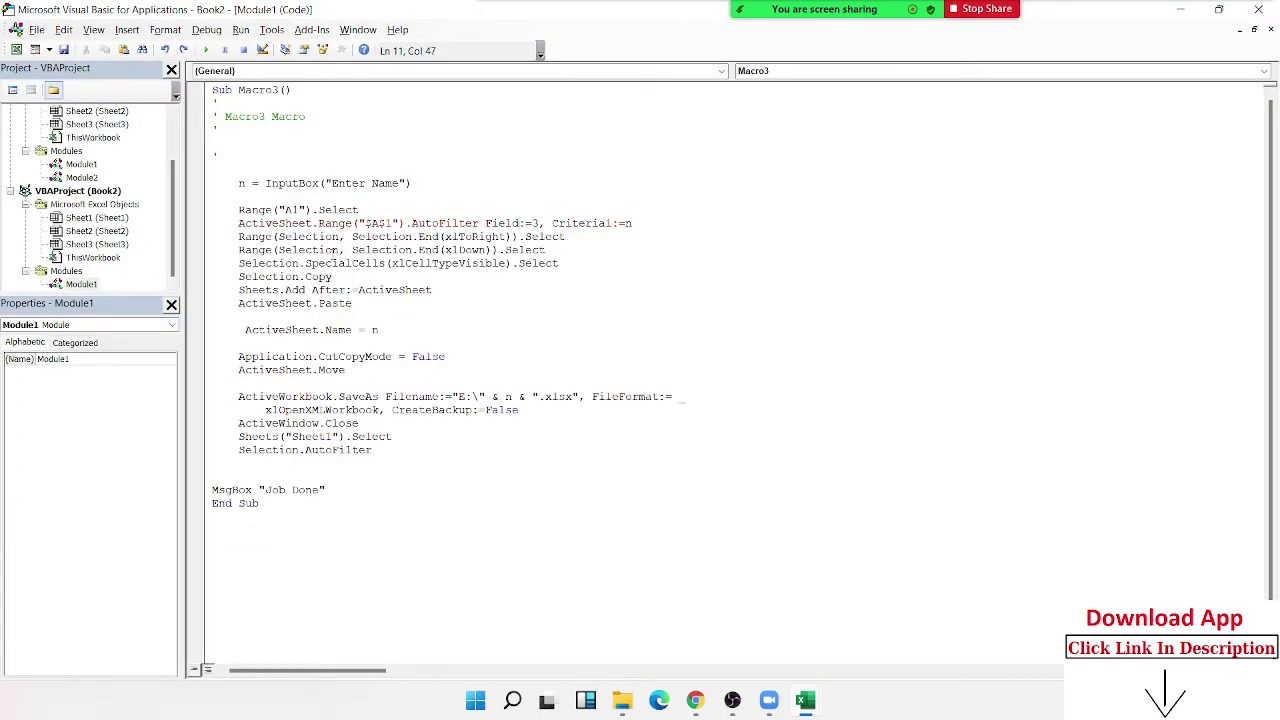
key(Right)
key(Right)
key(Right)
key(Right)
key(Right)
key(Right)
key(Right)
key(Right)
key(Right)
key(shift+Left)
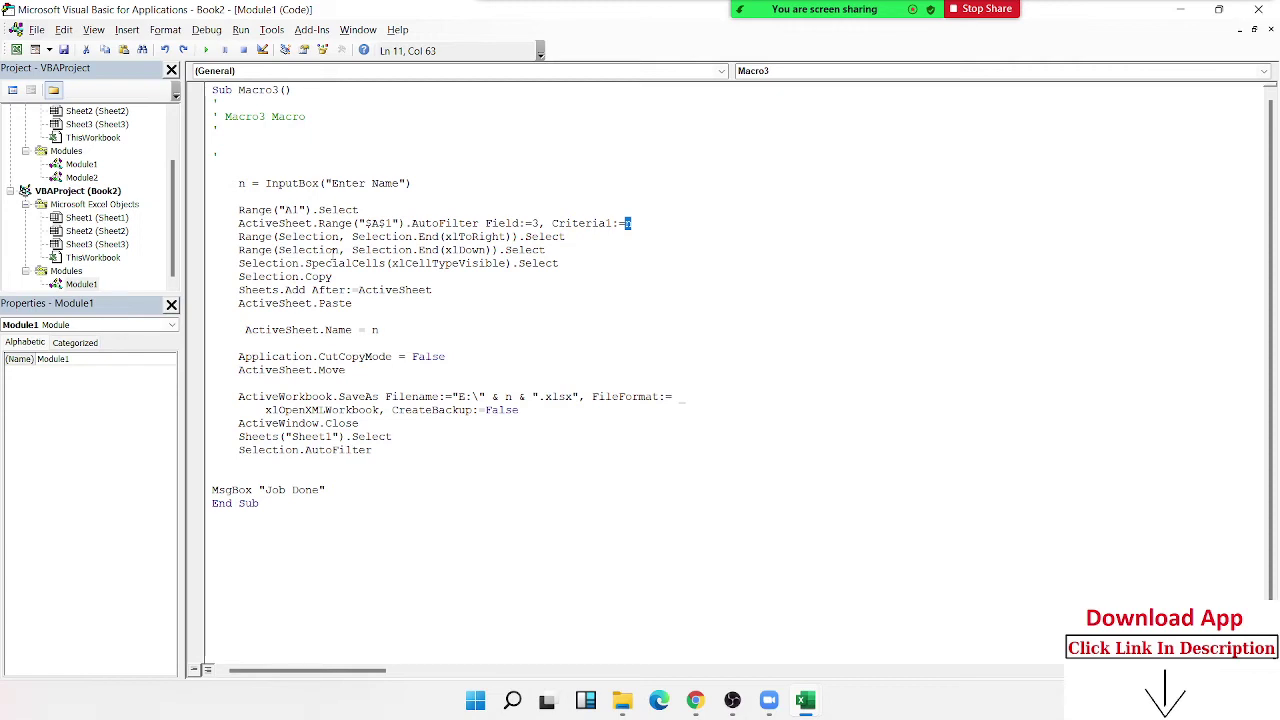
key(alt+F11)
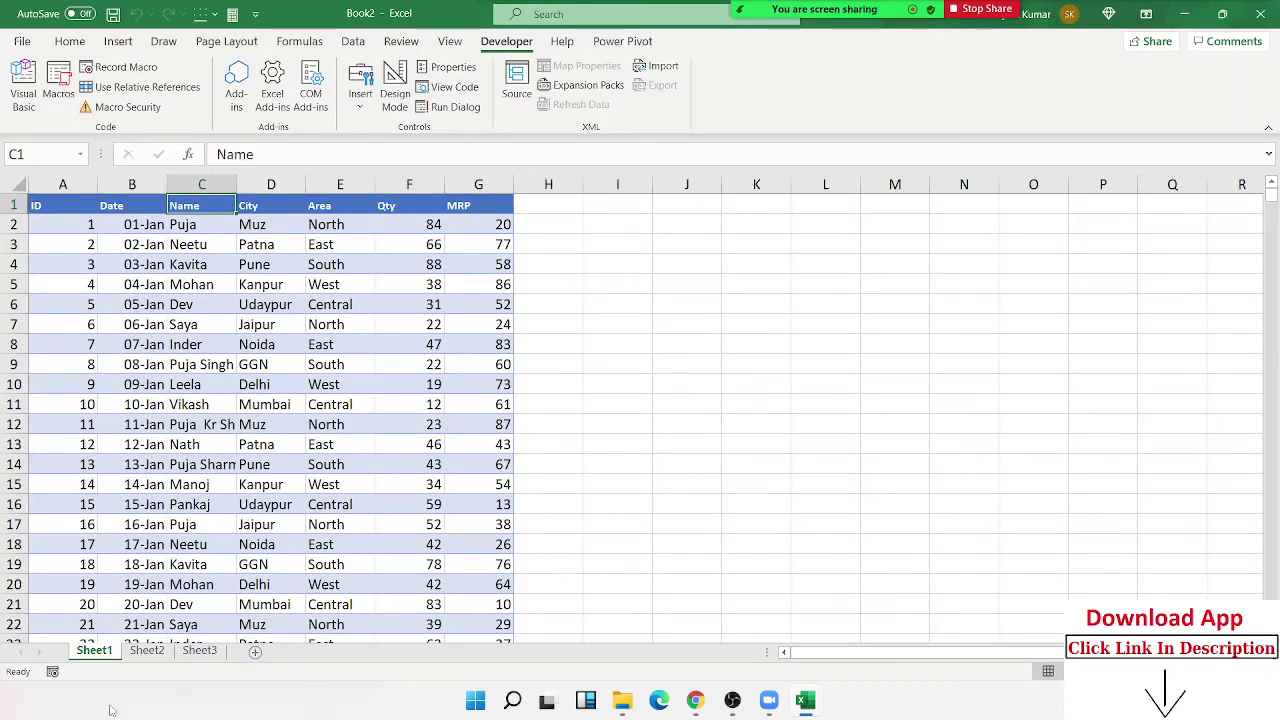
Step: Switch to the empty Sheet2 and dismiss the Record Macro setup
click(147, 651)
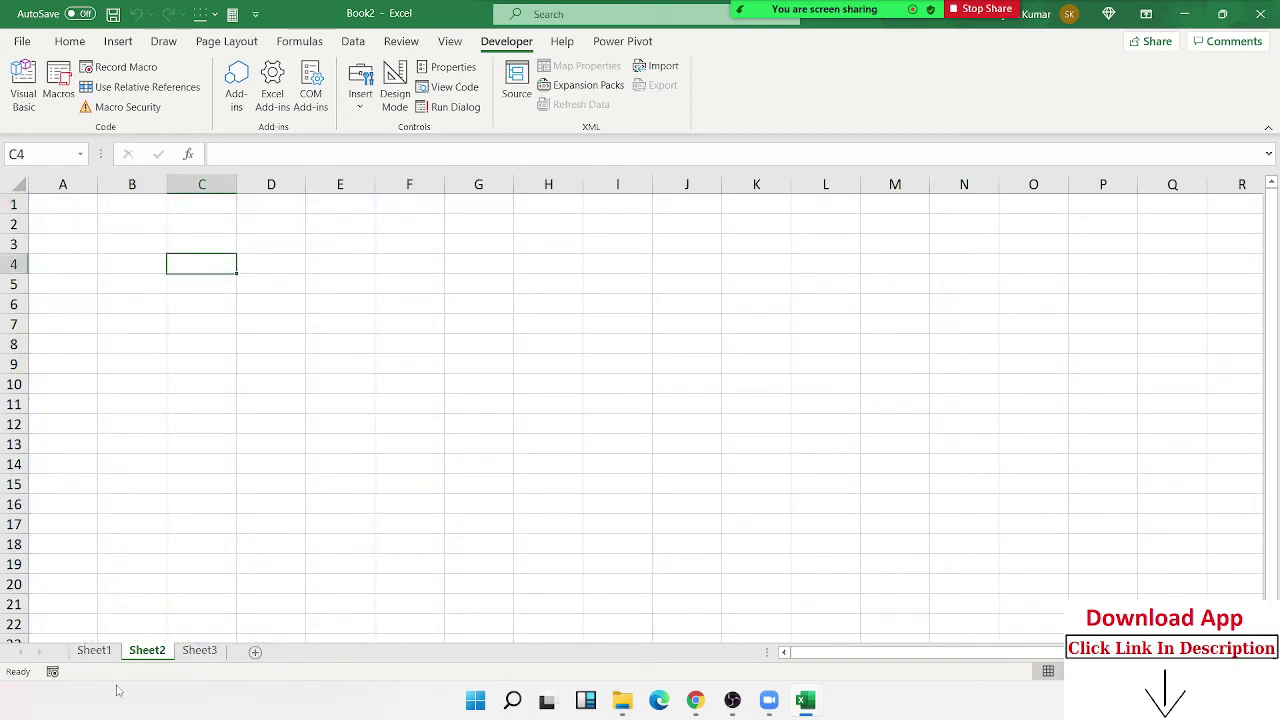
click(71, 43)
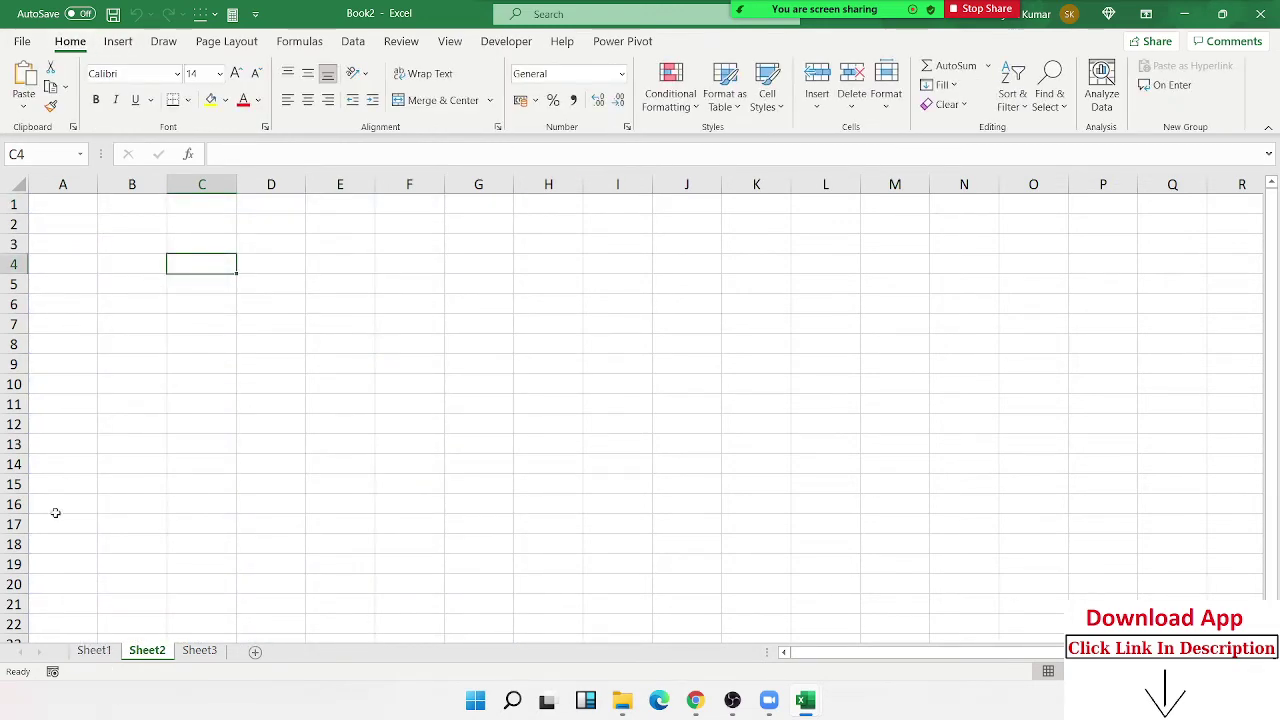
click(60, 678)
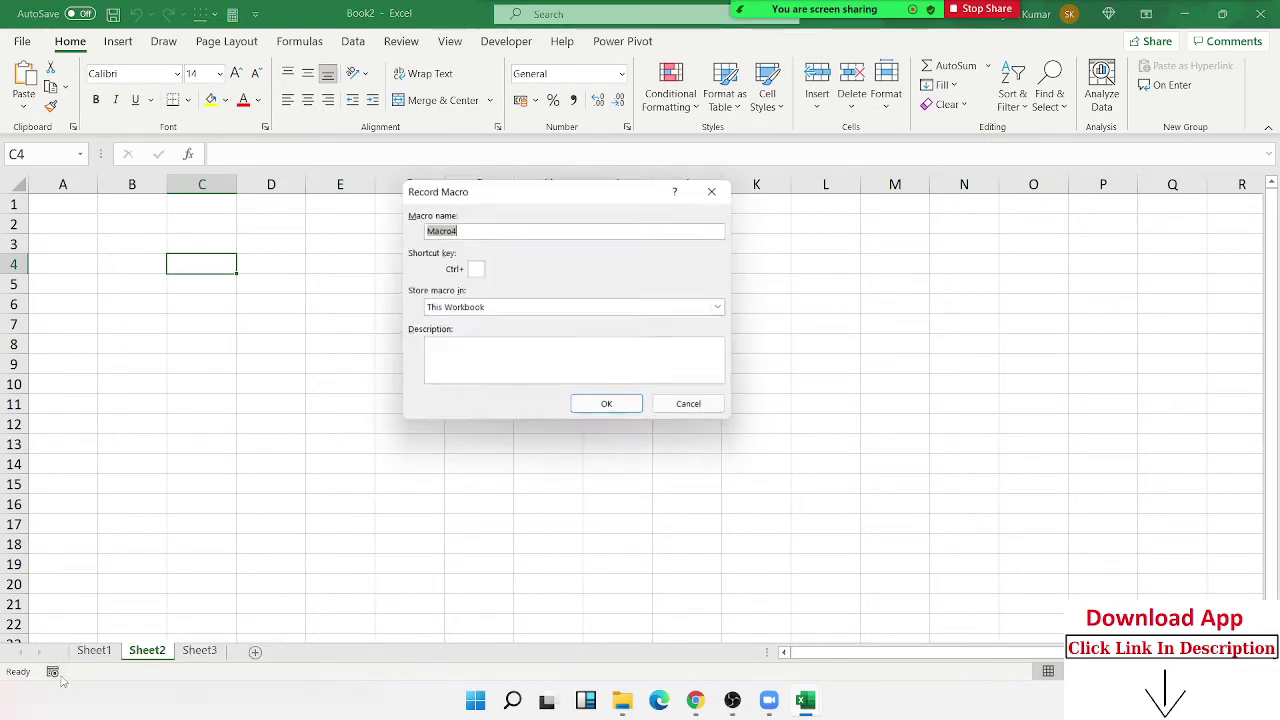
key(Escape)
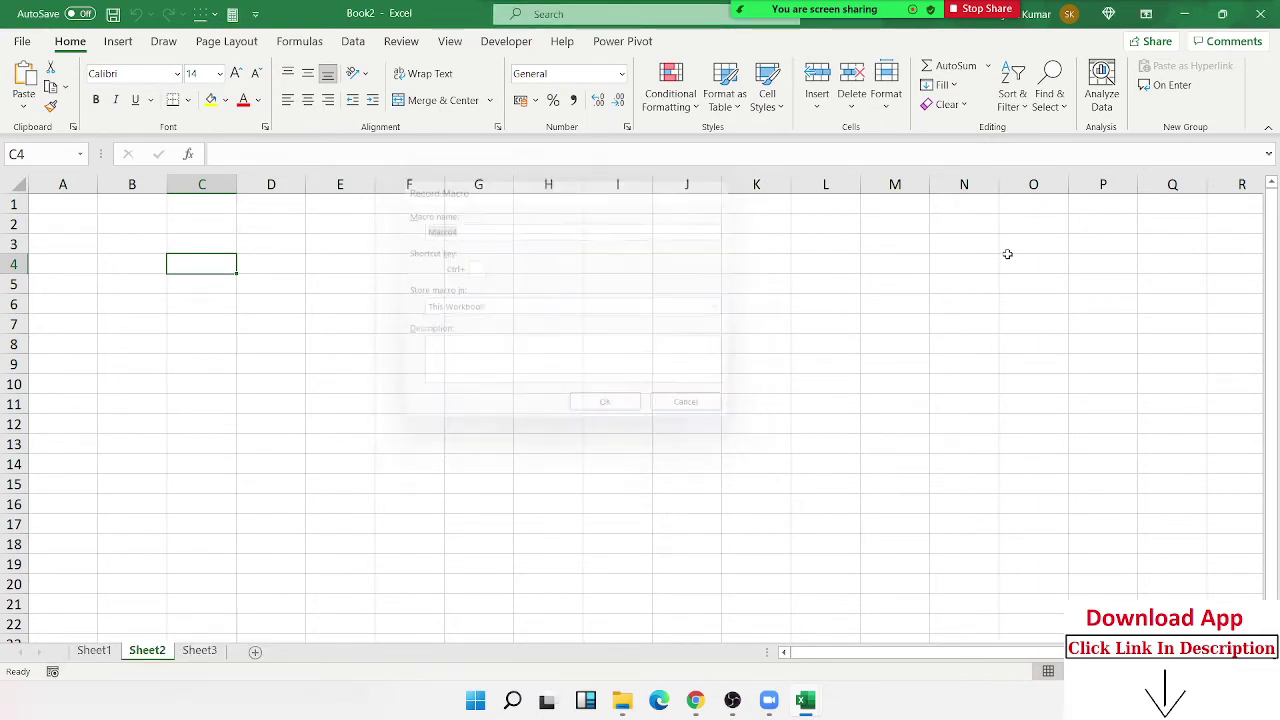
Step: Snap the VBA editor to the left half of the screen and Excel to the right half
click(1220, 16)
click(1219, 22)
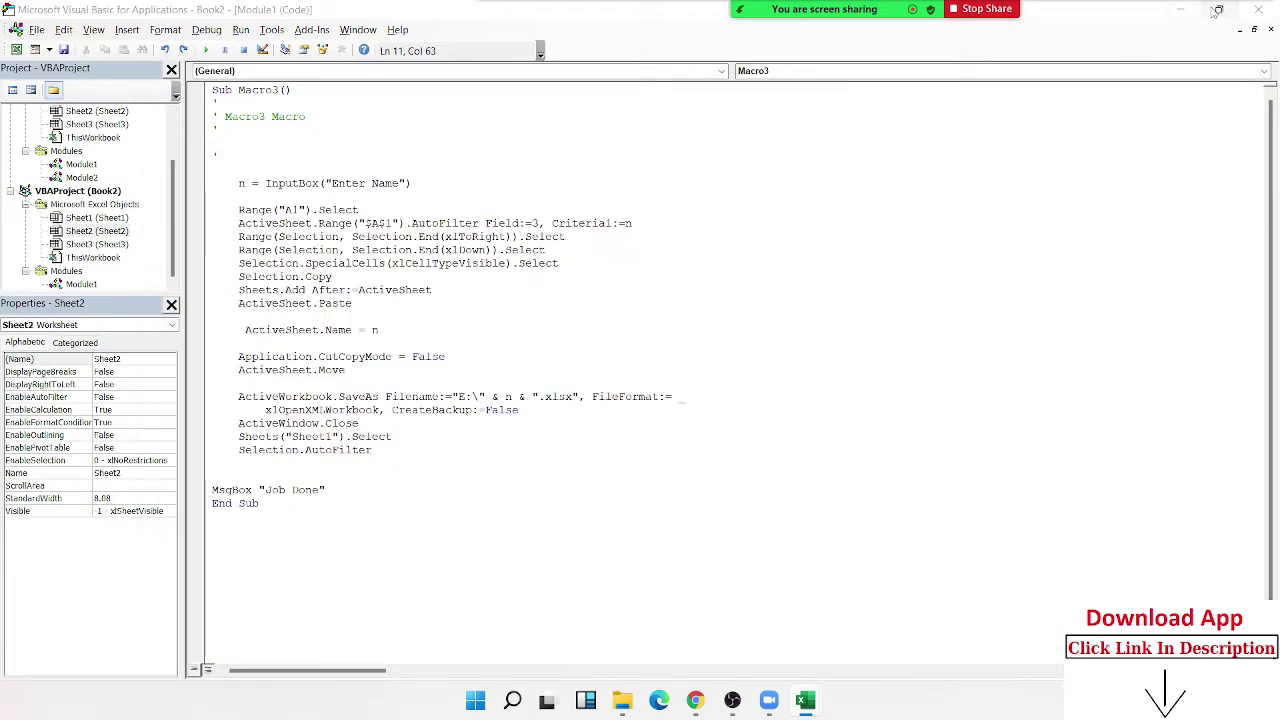
mouse_move(1216, 10)
click(1123, 60)
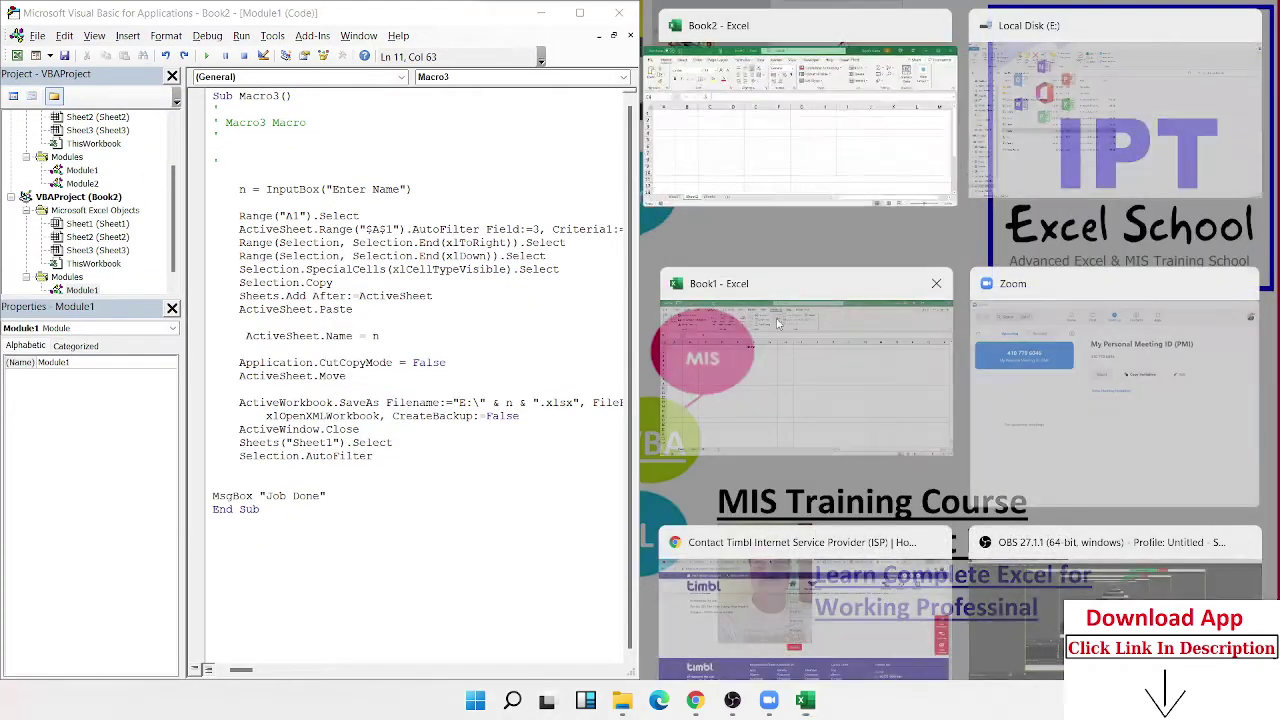
click(758, 146)
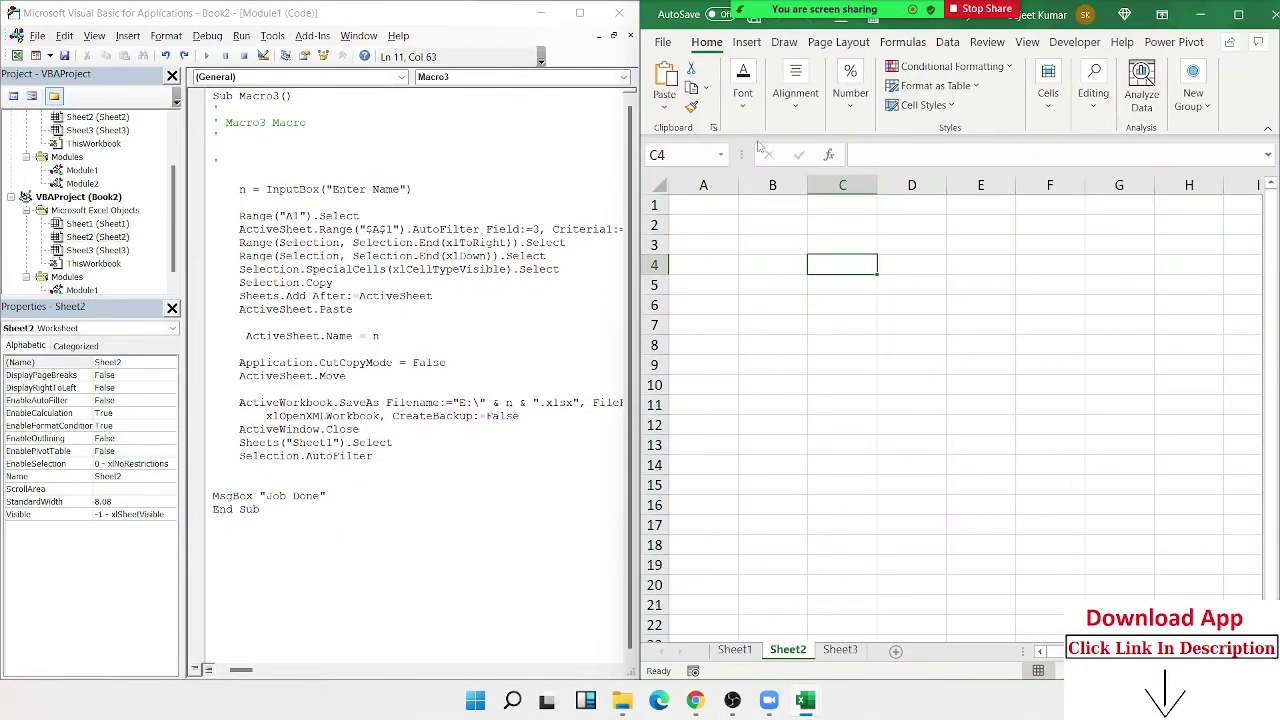
click(82, 183)
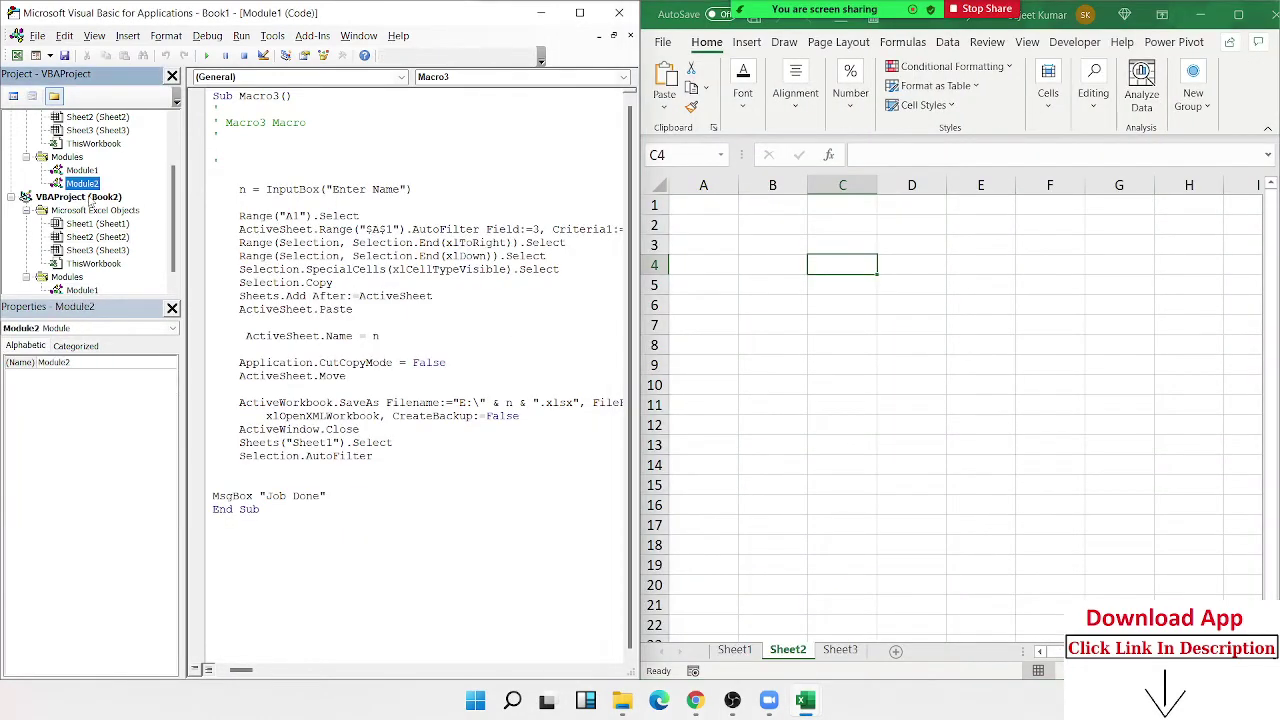
click(82, 277)
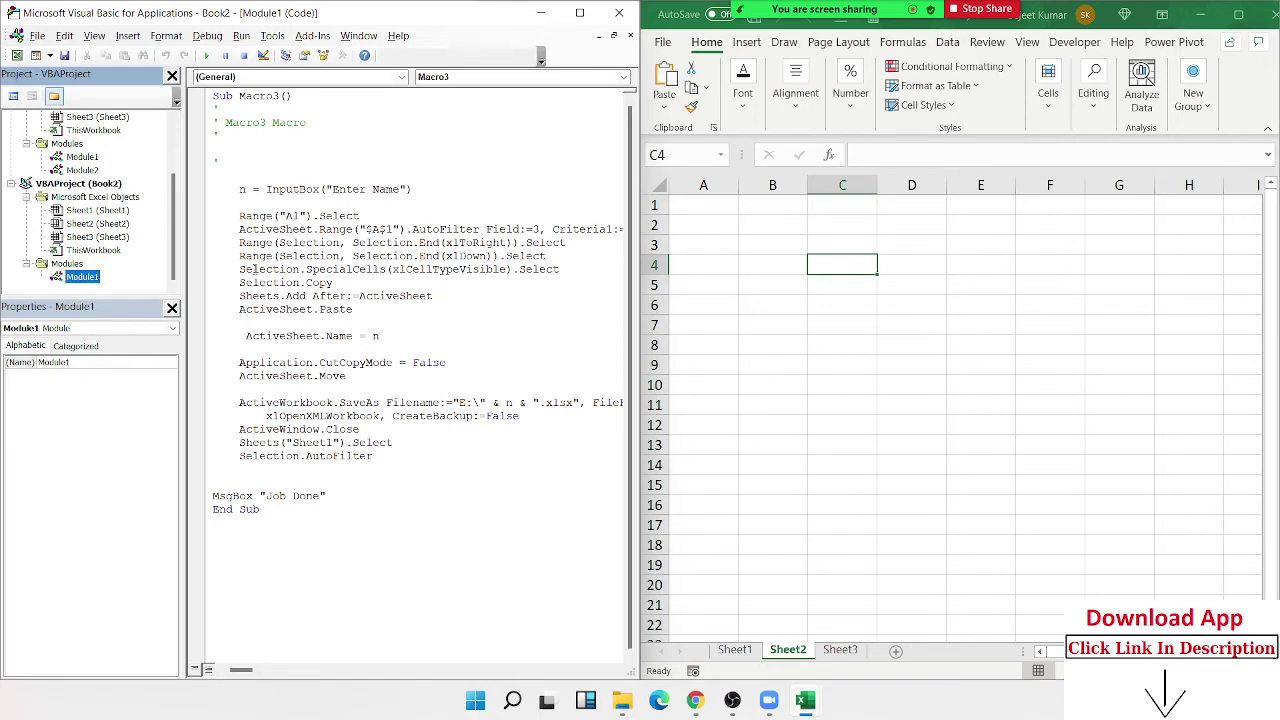
Step: Start recording Macro4 and open Book1's Module2 with Macro1 and Macro2
click(752, 486)
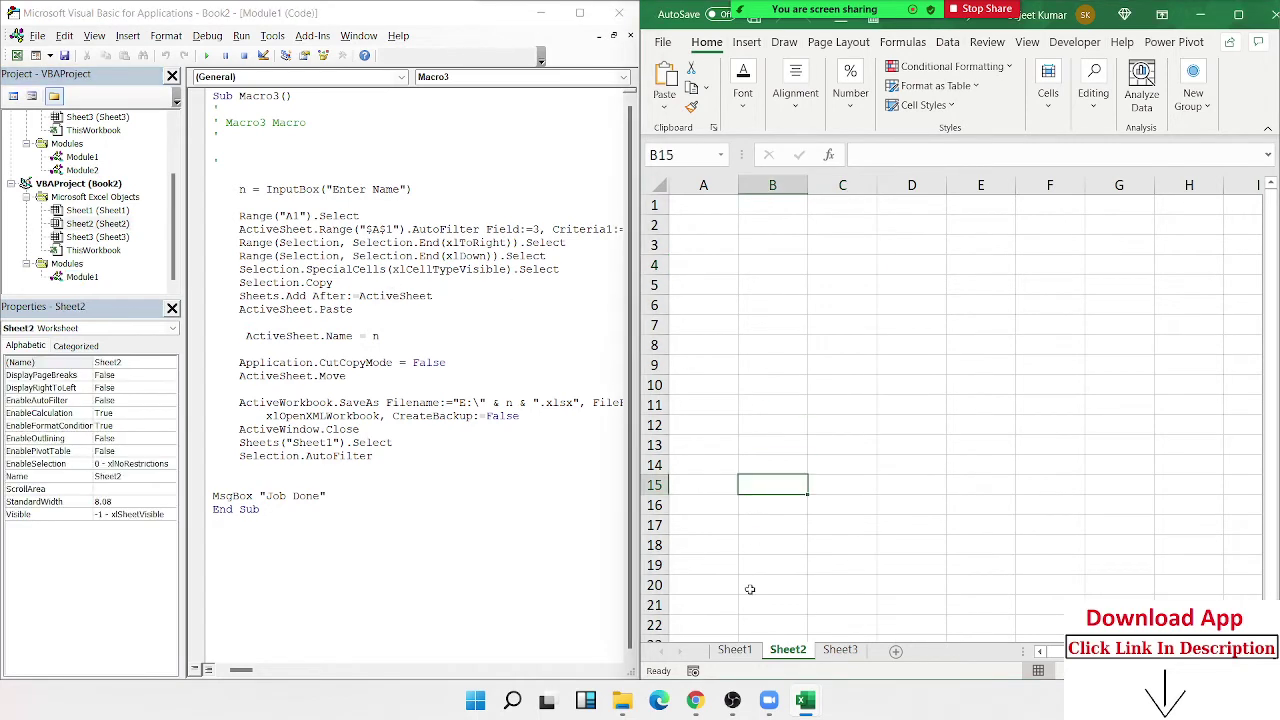
click(693, 671)
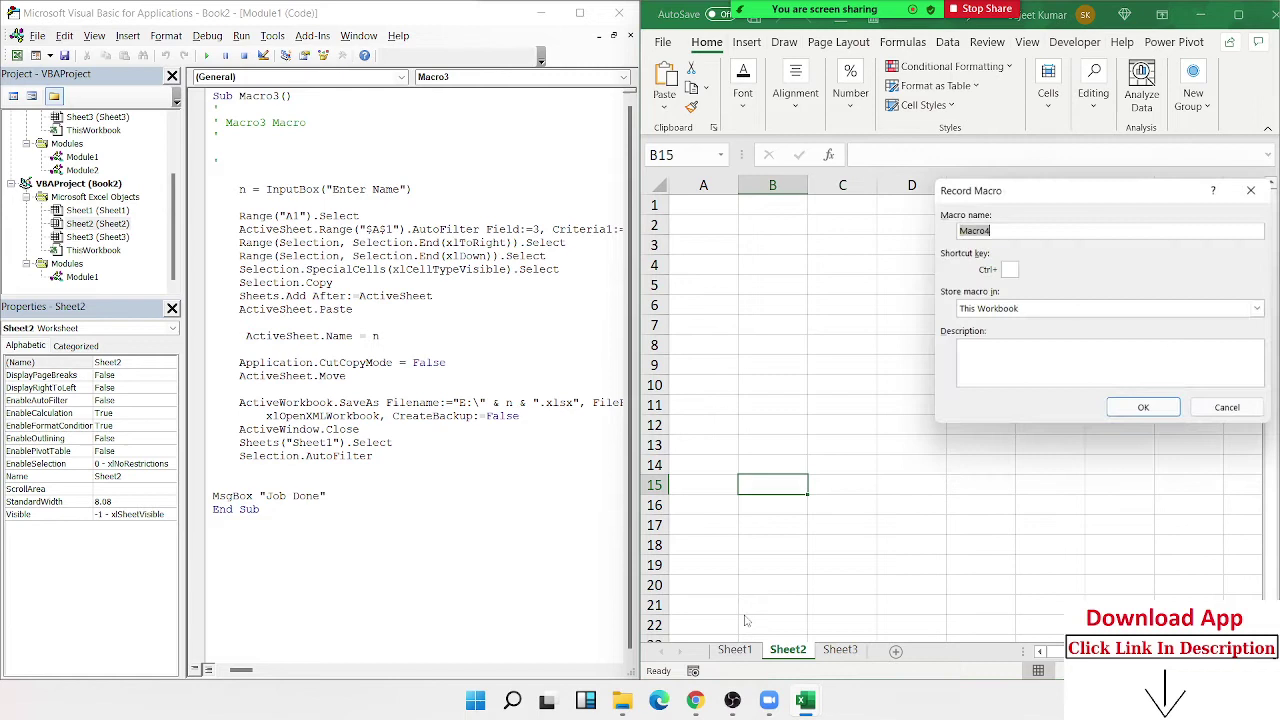
click(1137, 409)
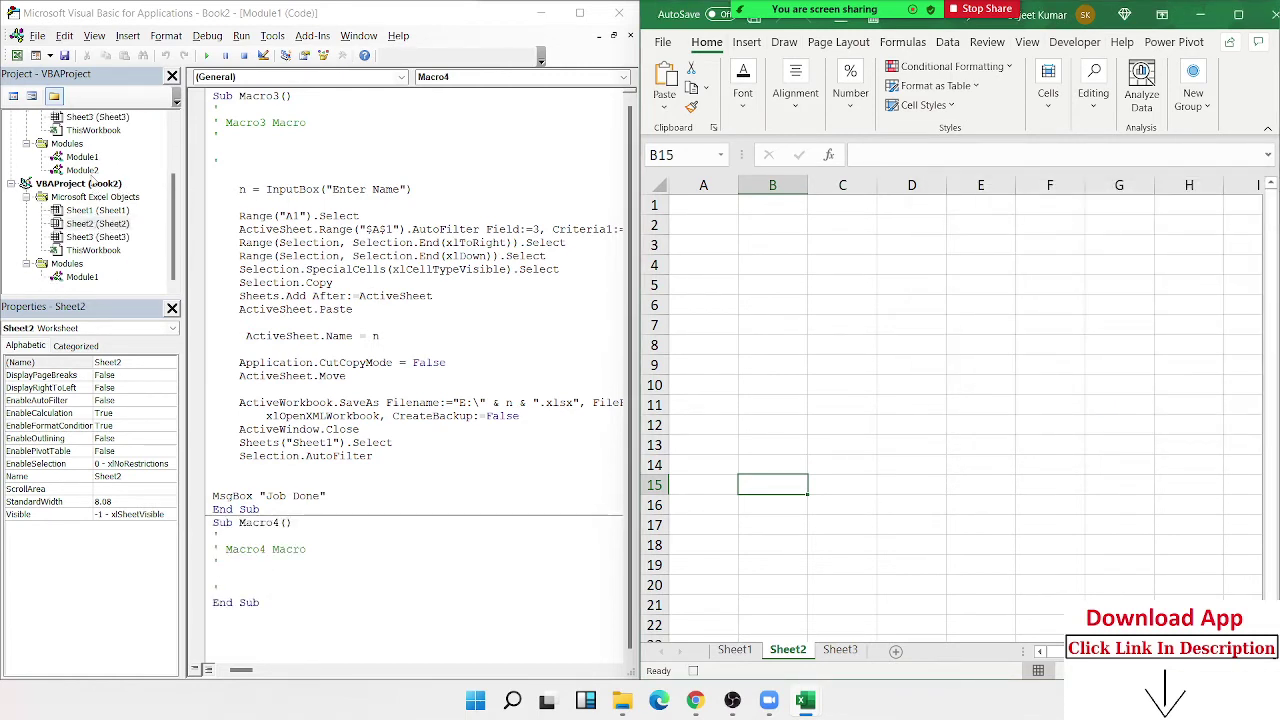
click(92, 172)
double_click(85, 170)
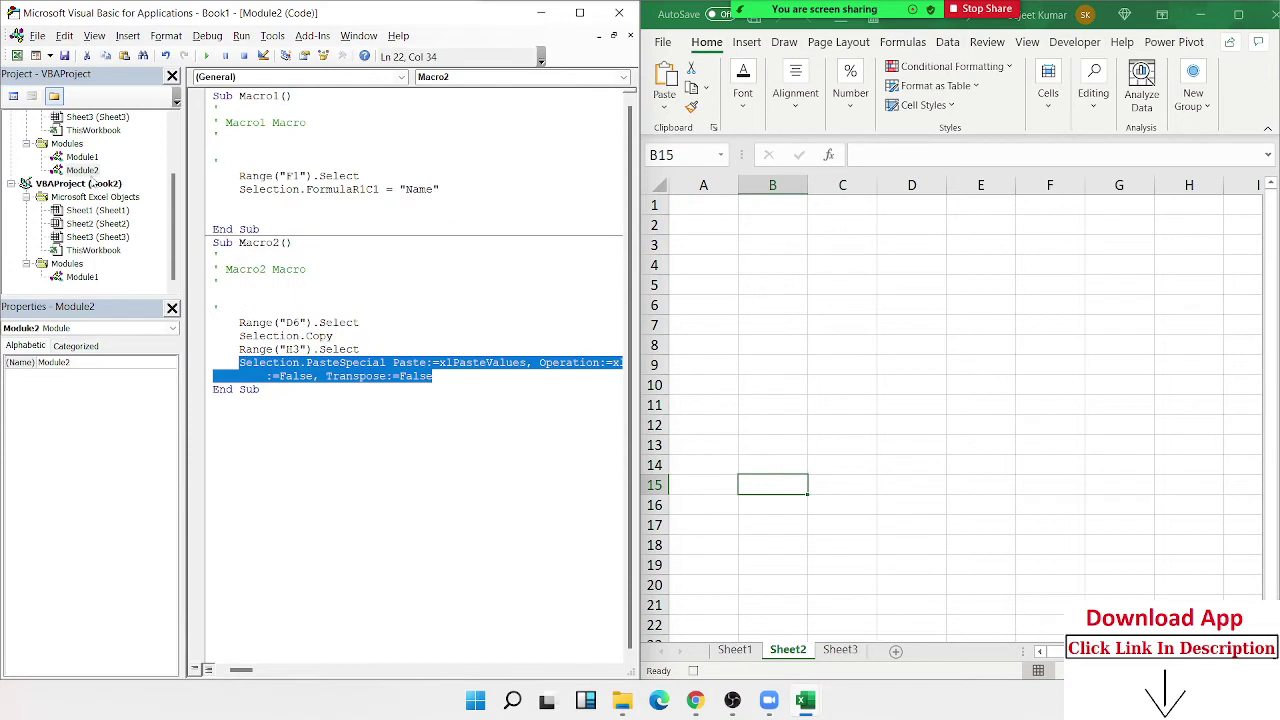
Step: Enter 's' into cell B1 of the workbook
click(297, 454)
click(838, 301)
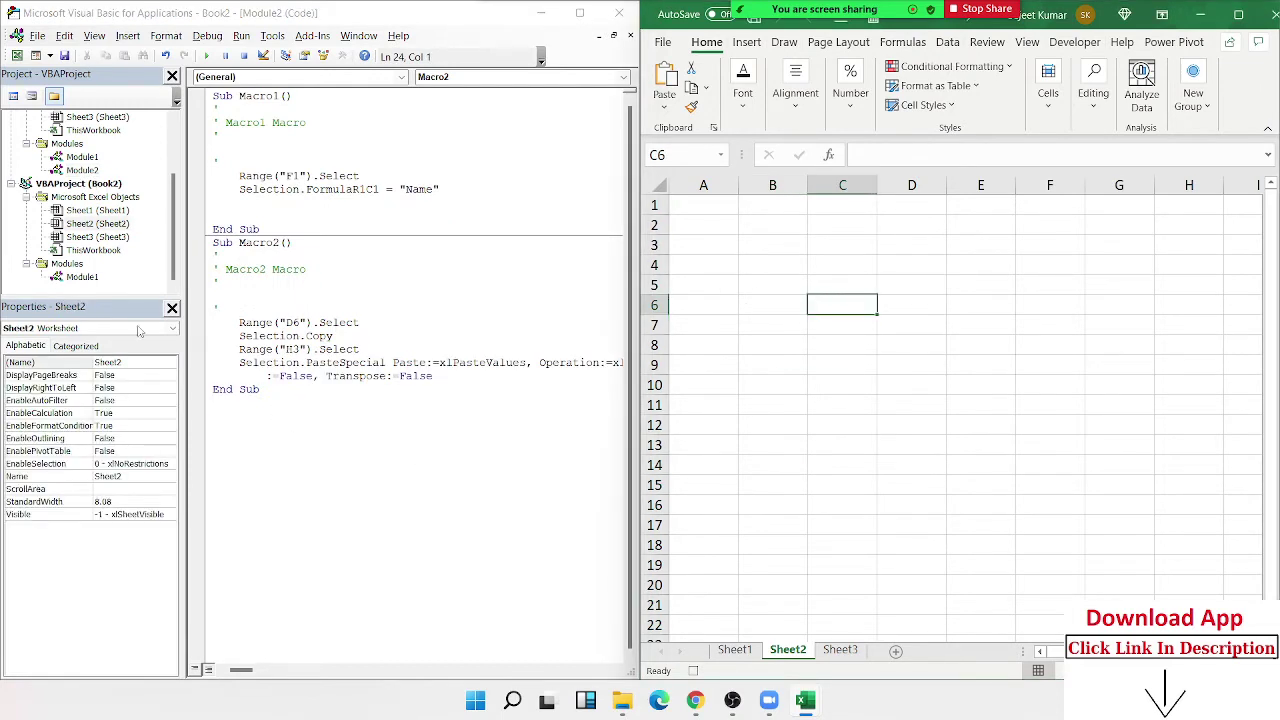
scroll(90, 270, up, 2)
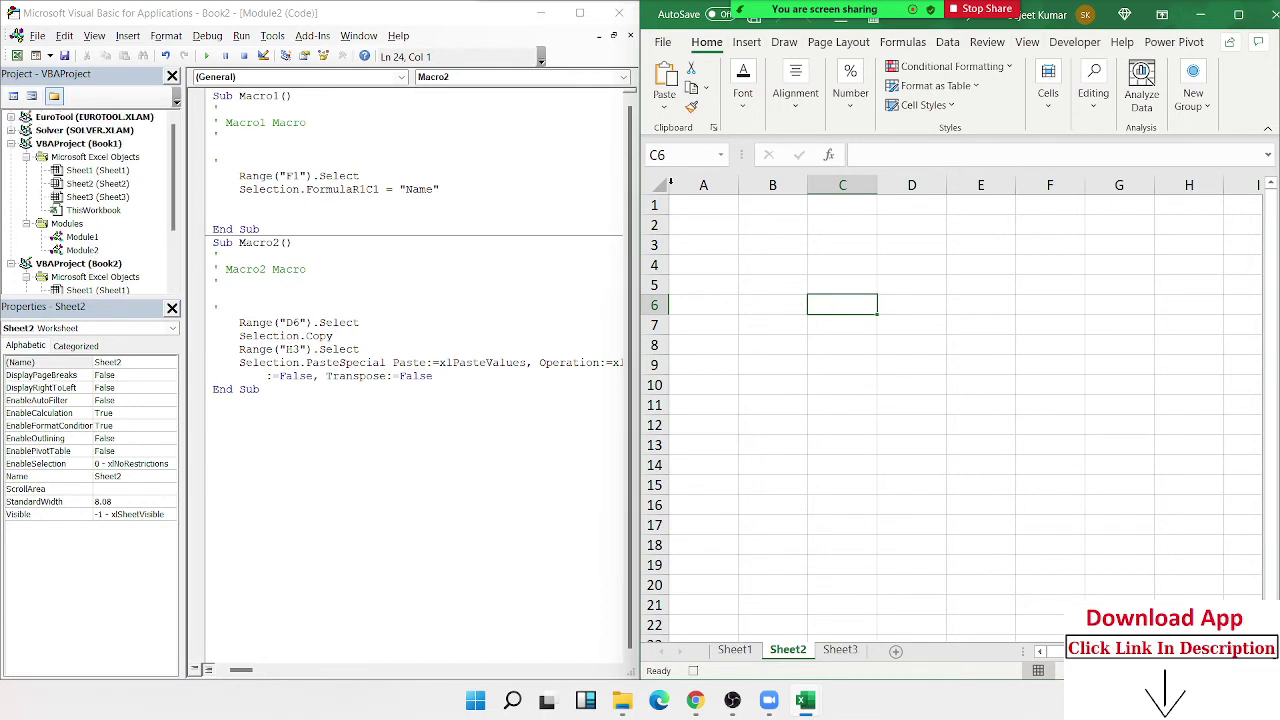
mouse_move(747, 14)
click(785, 211)
text(s)
click(797, 240)
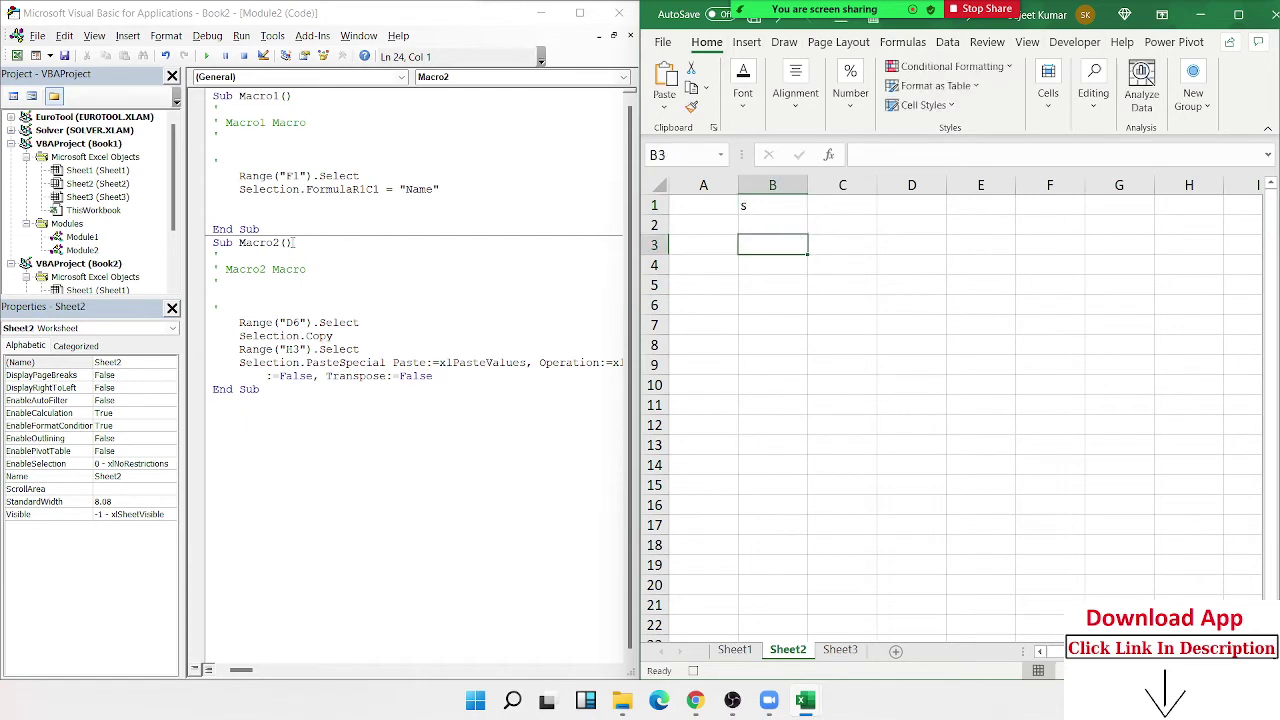
Step: Open Book2's Module1, clear cell B1, and delete Macro4's recorded body lines
click(83, 250)
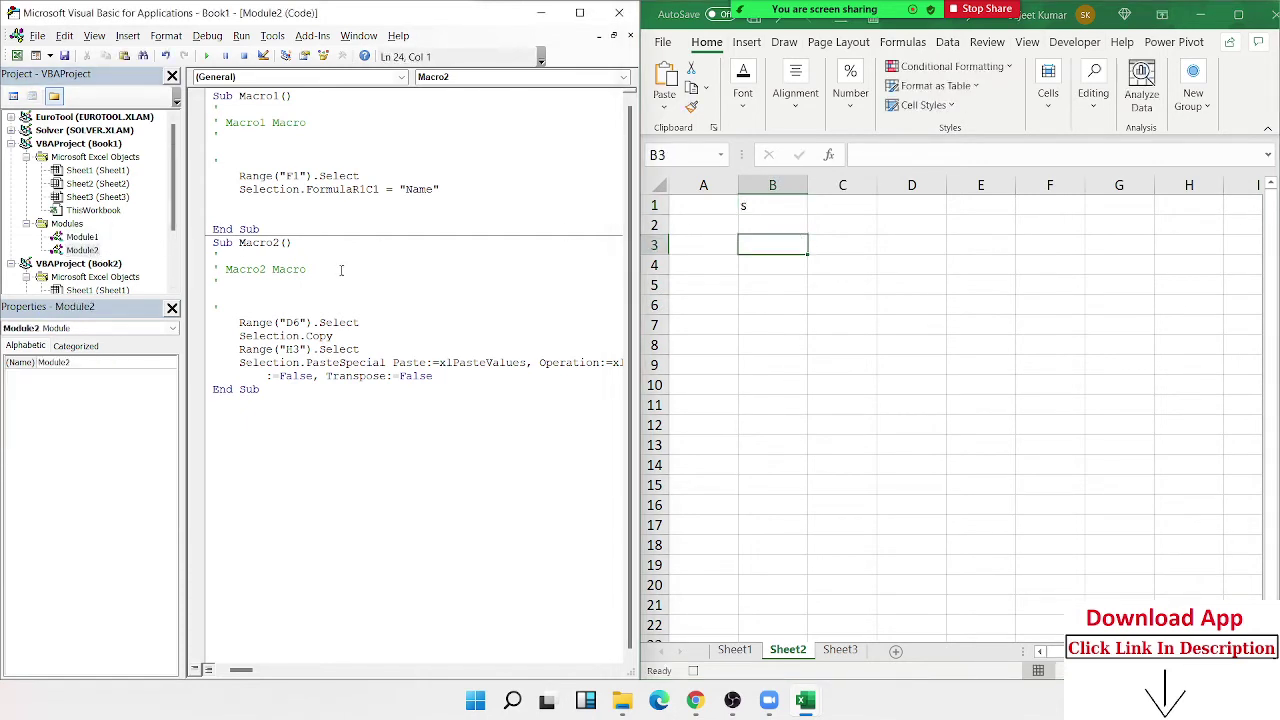
scroll(130, 268, down, 2)
double_click(84, 278)
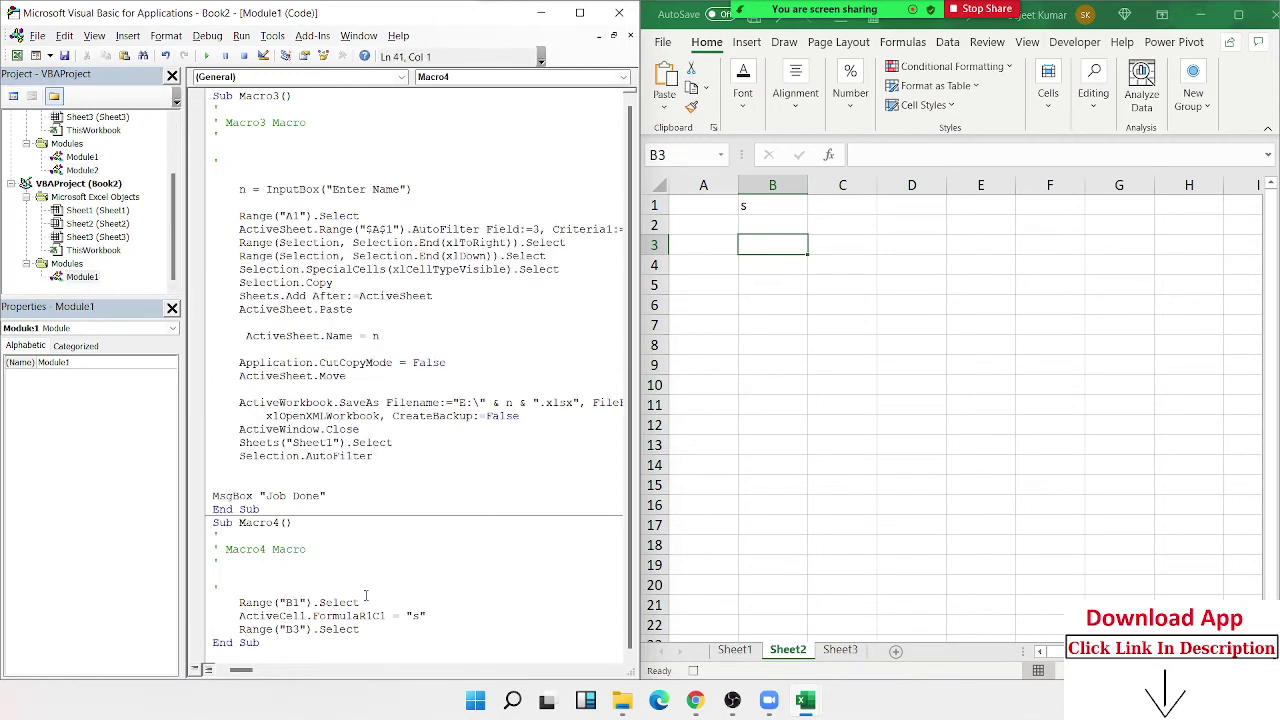
click(757, 204)
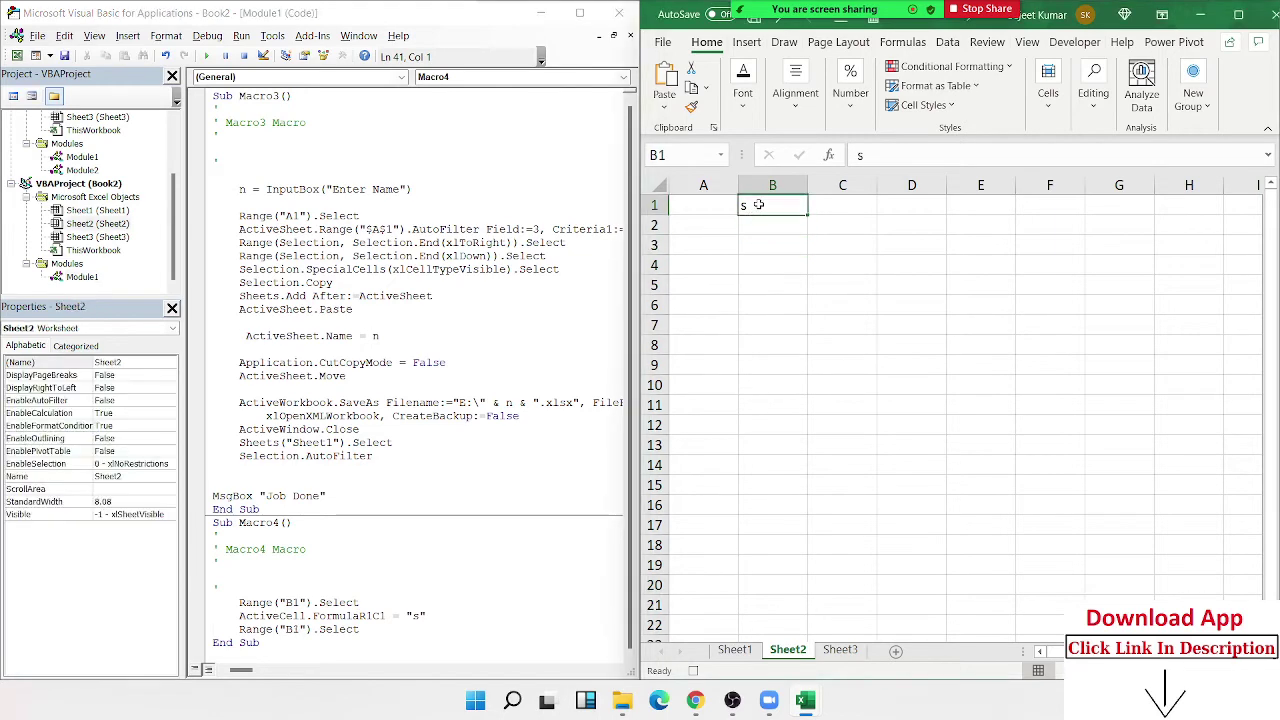
key(Delete)
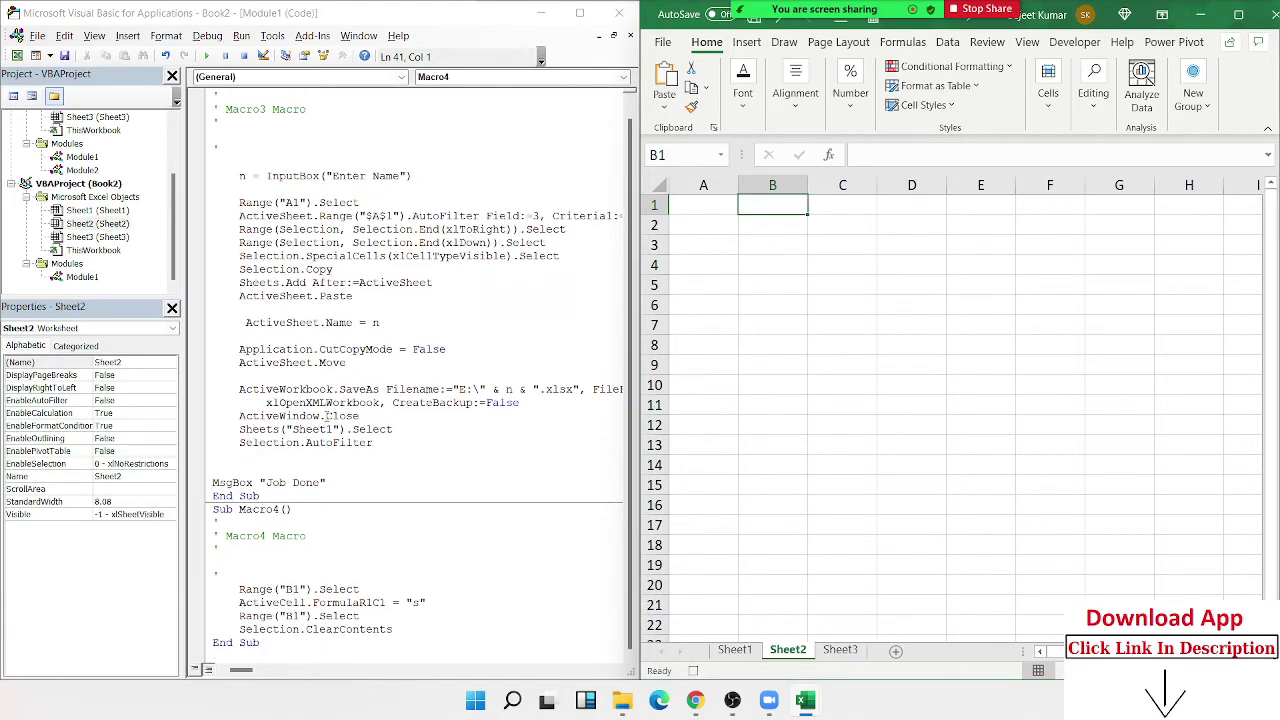
drag(393, 629, 203, 527)
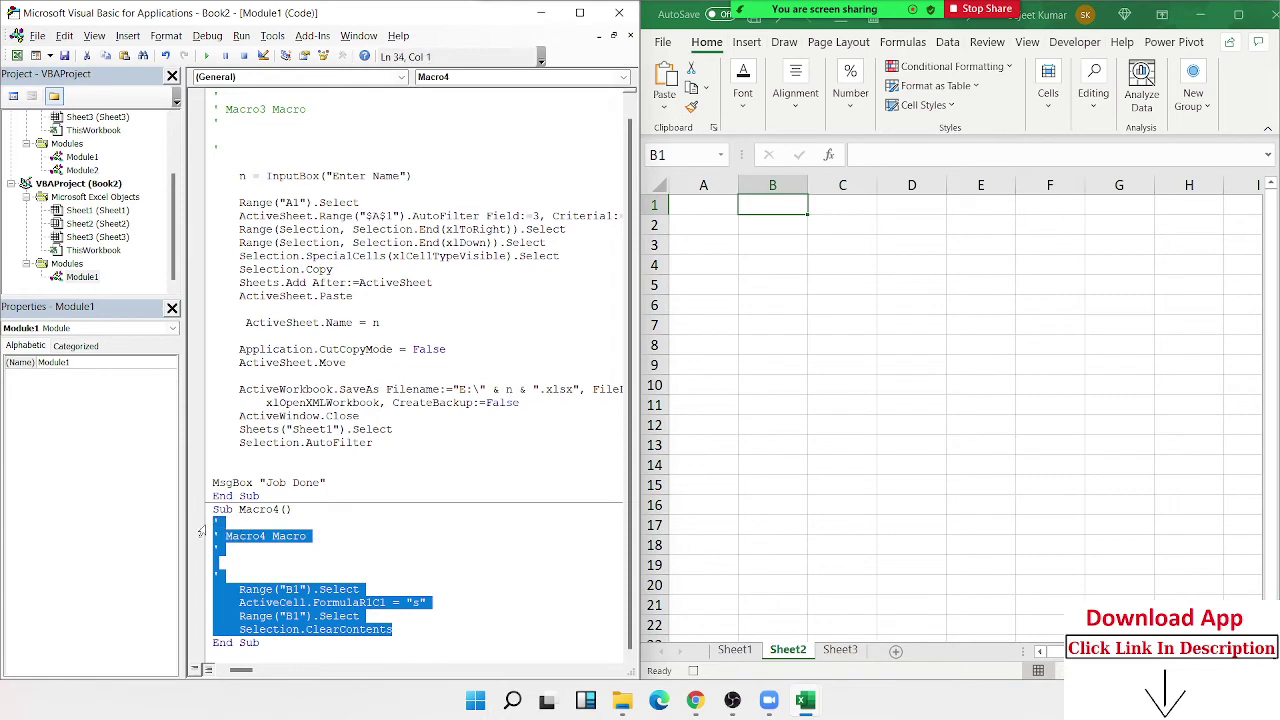
key(Delete)
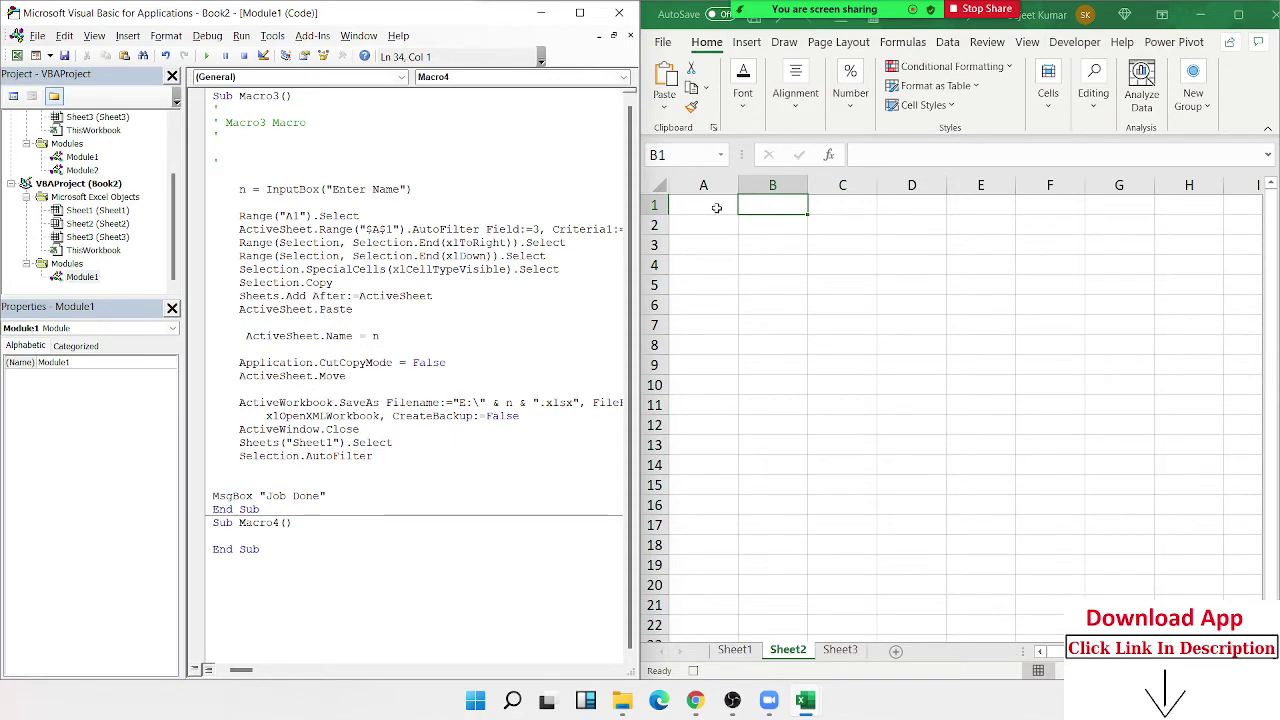
Step: Copy cell A1 into C1 while recording, then close the Zoom time-limit notice
click(717, 207)
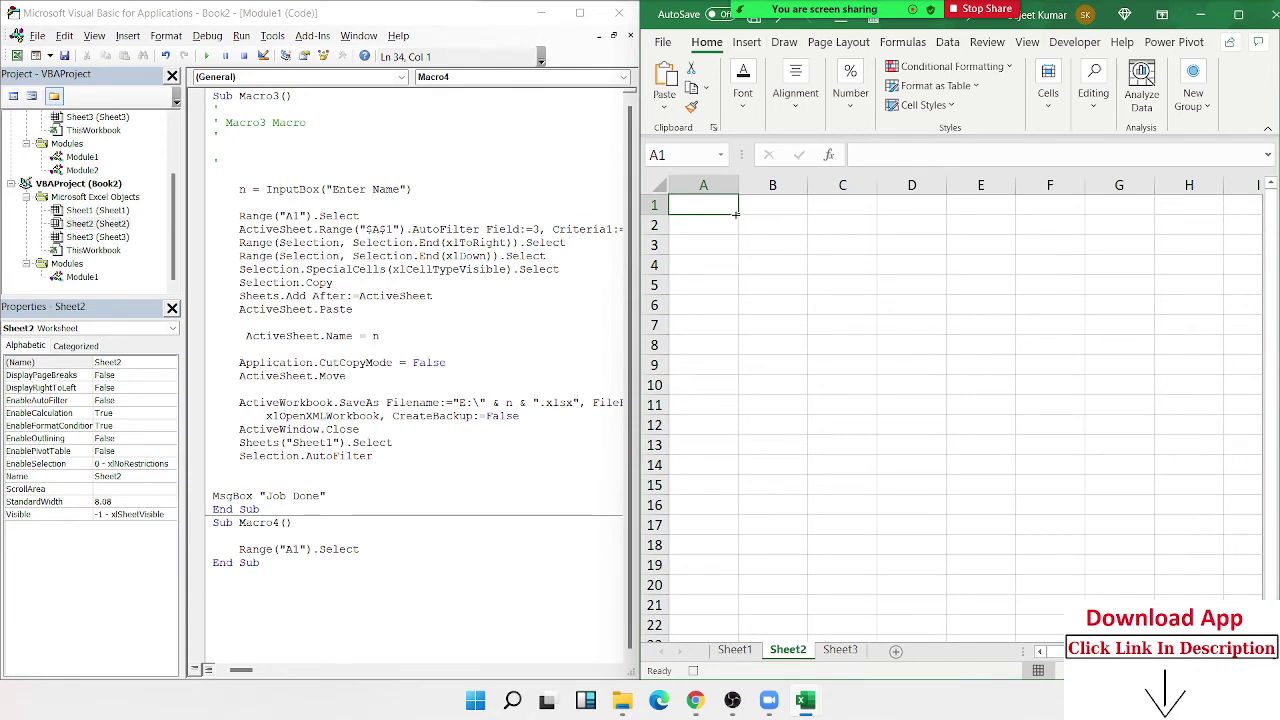
key(ctrl+c)
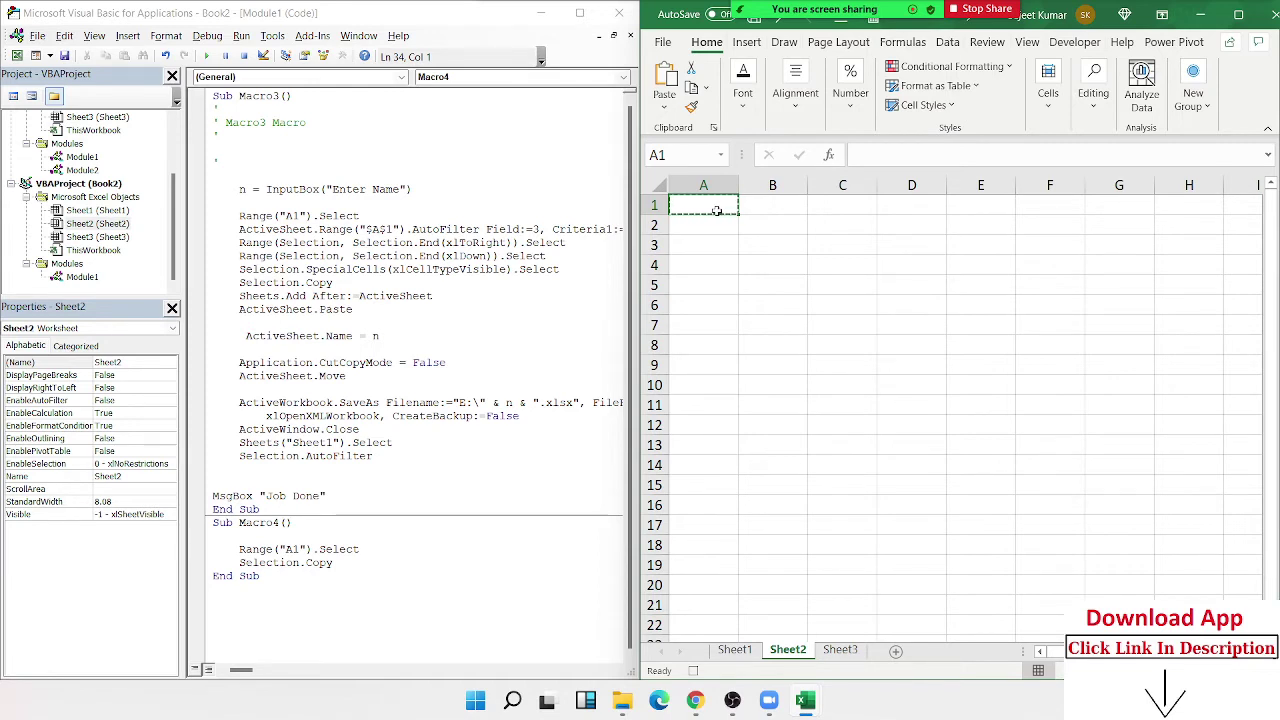
click(849, 209)
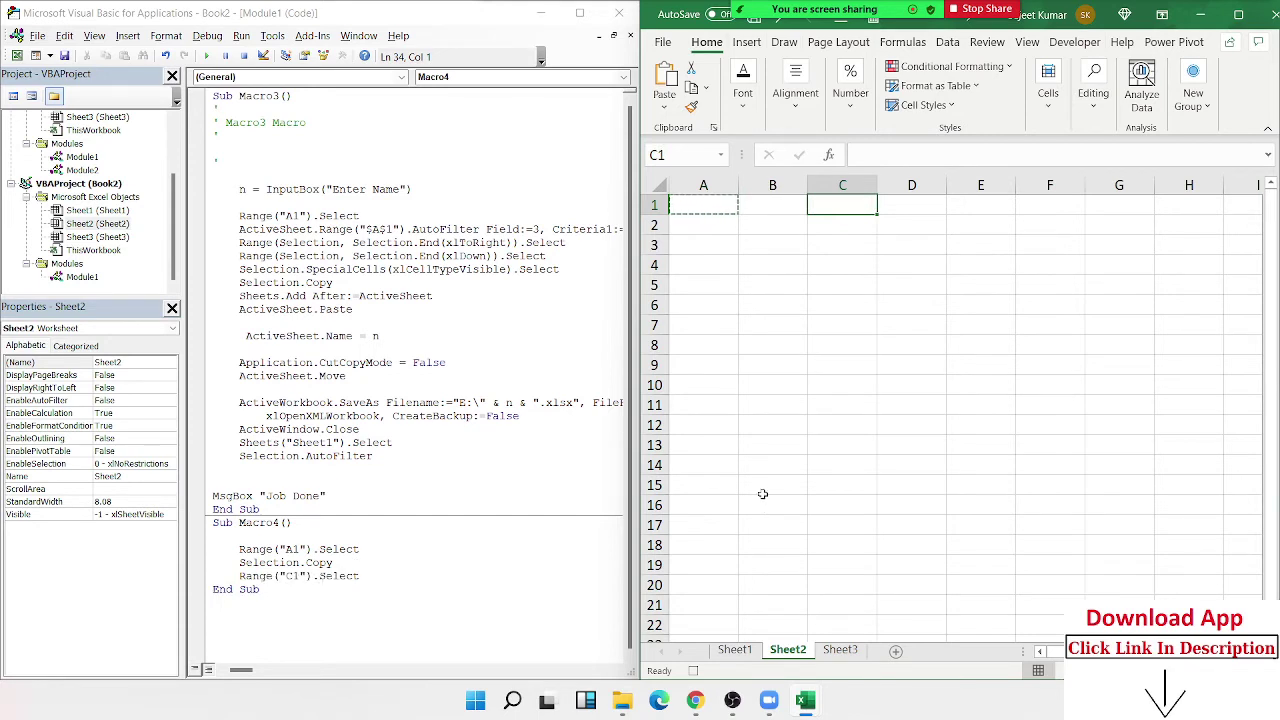
key(ctrl+v)
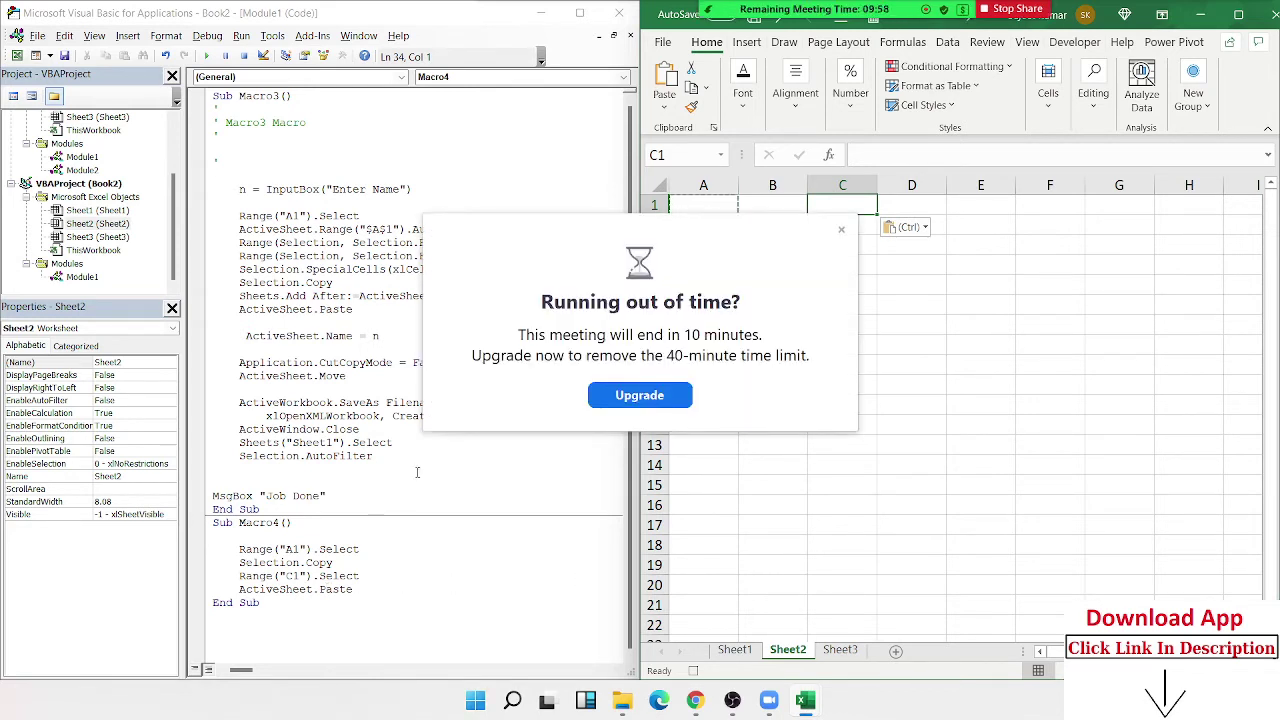
click(840, 231)
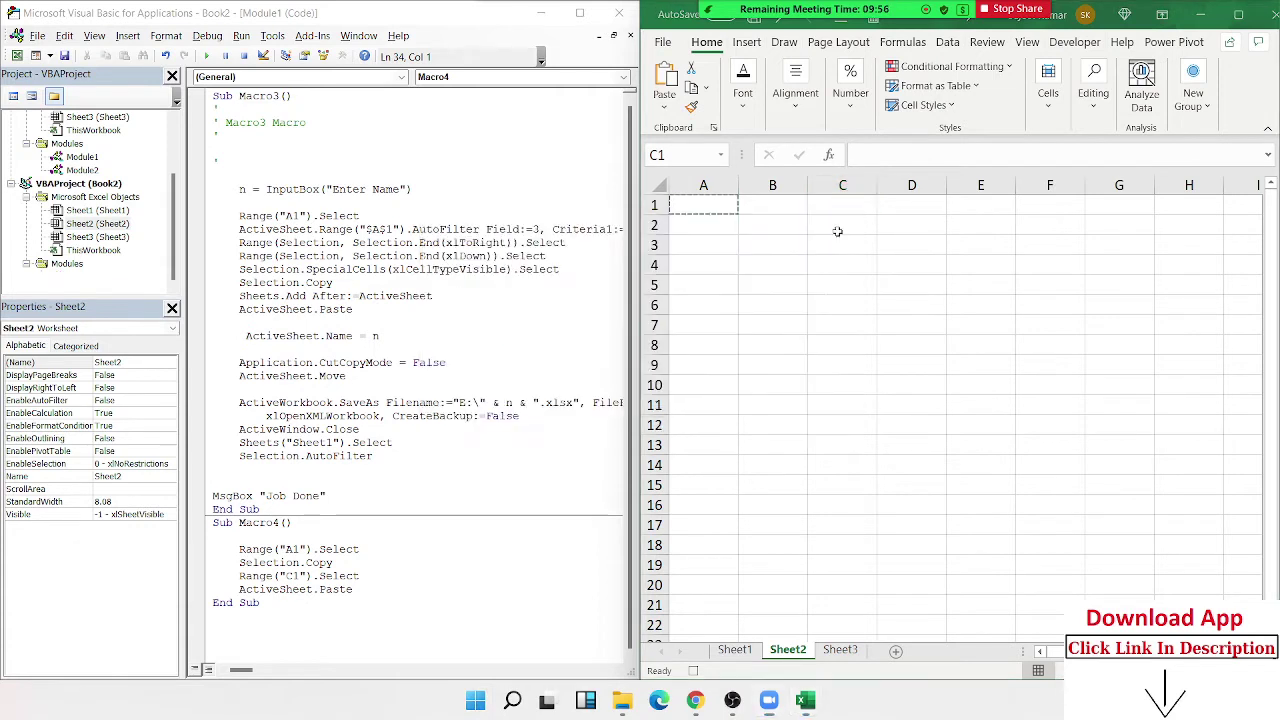
click(533, 344)
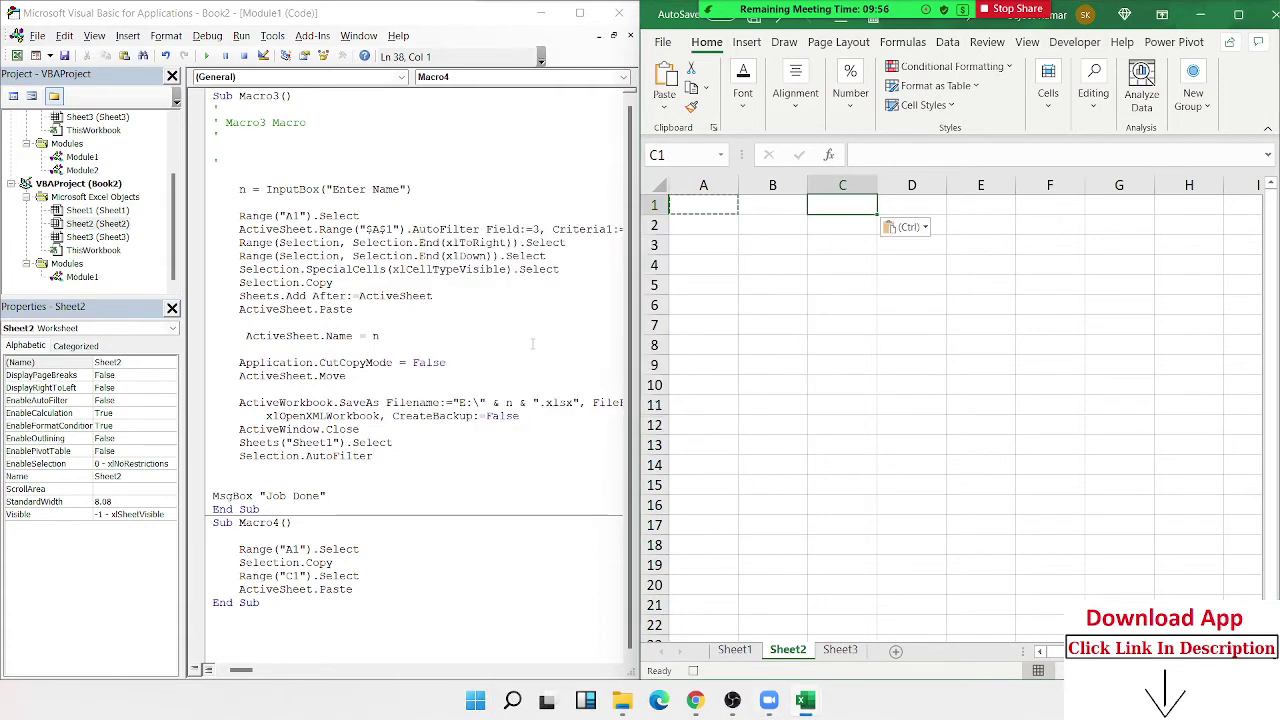
Step: Enter 800 in cell E1 and highlight the recorded CutCopyMode line in Macro4
click(988, 210)
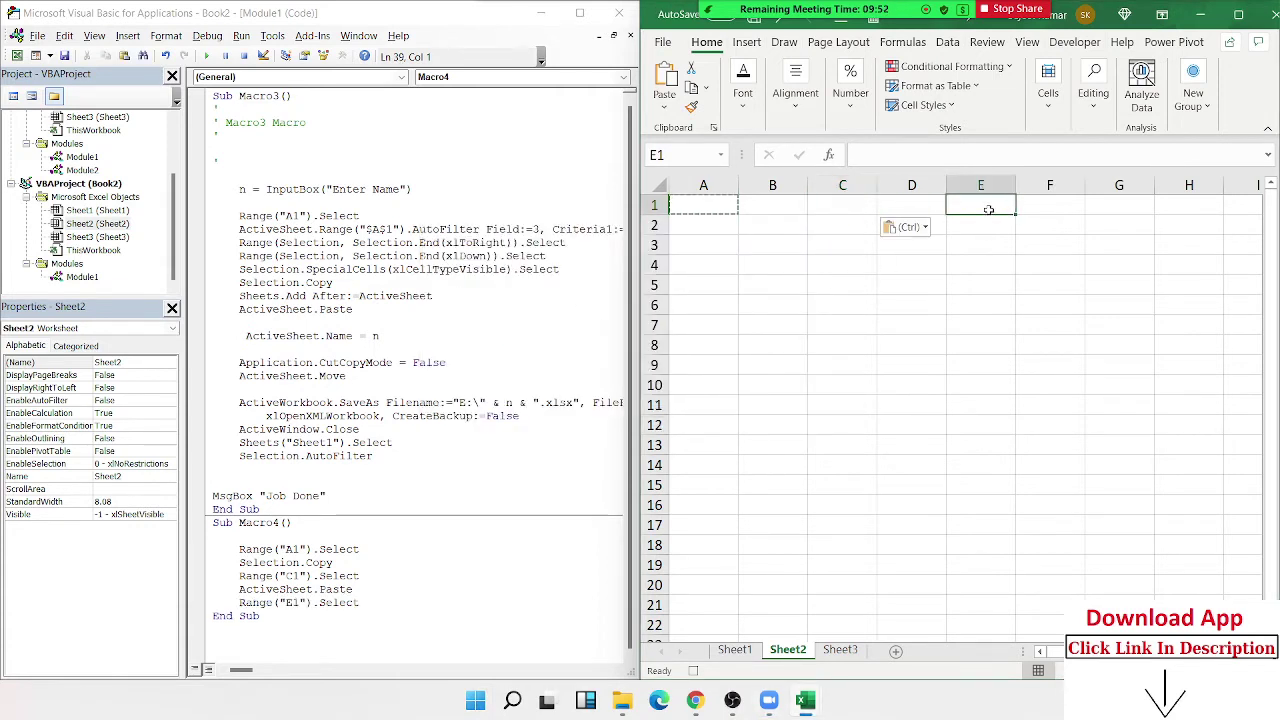
text(800)
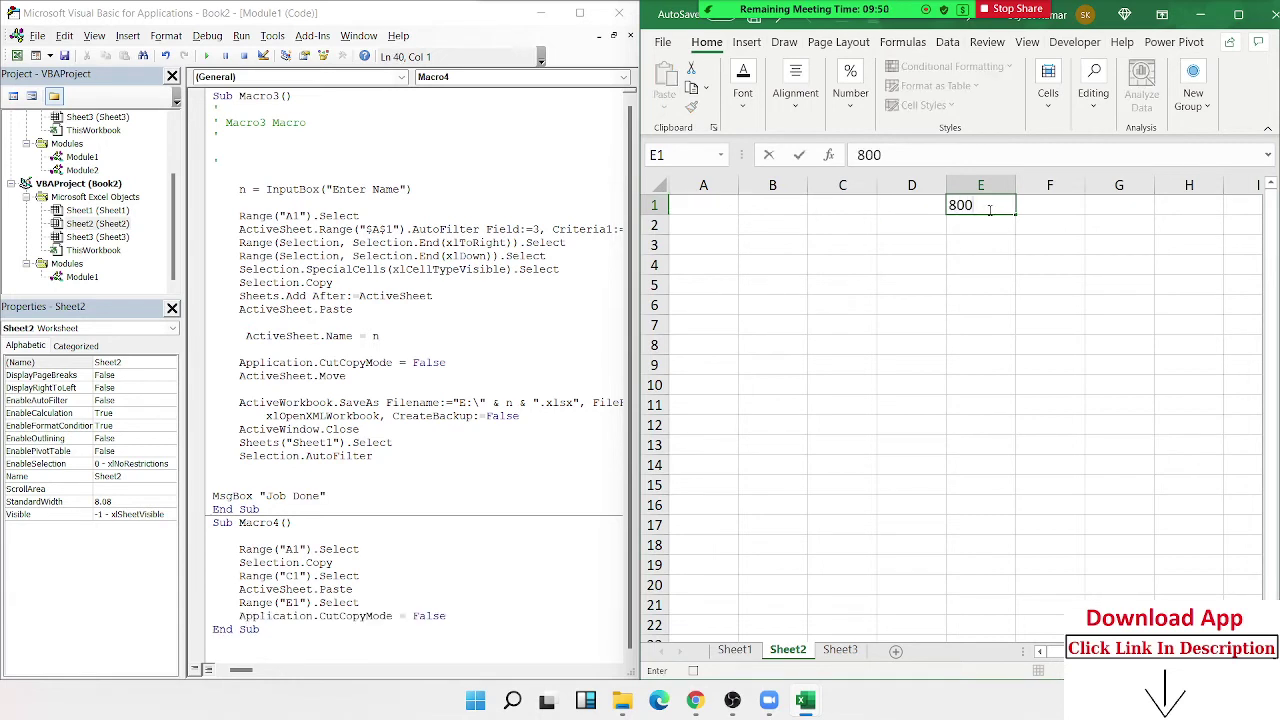
key(Return)
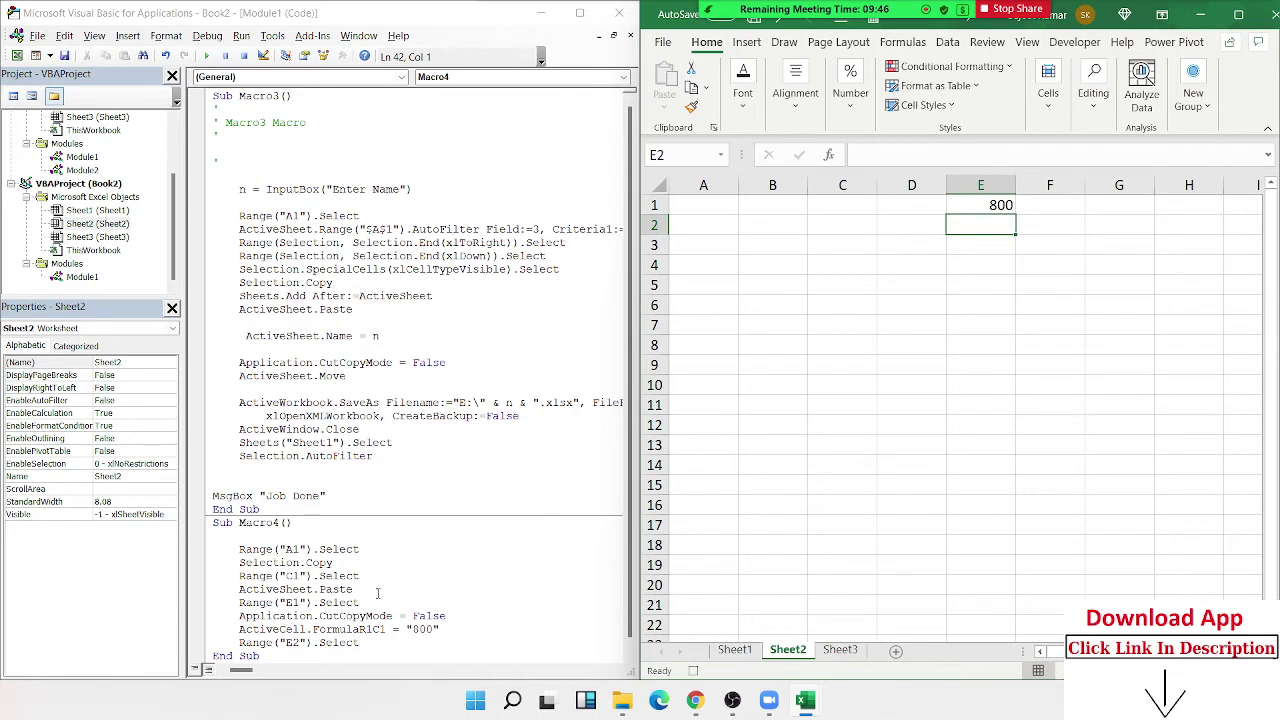
drag(446, 615, 245, 616)
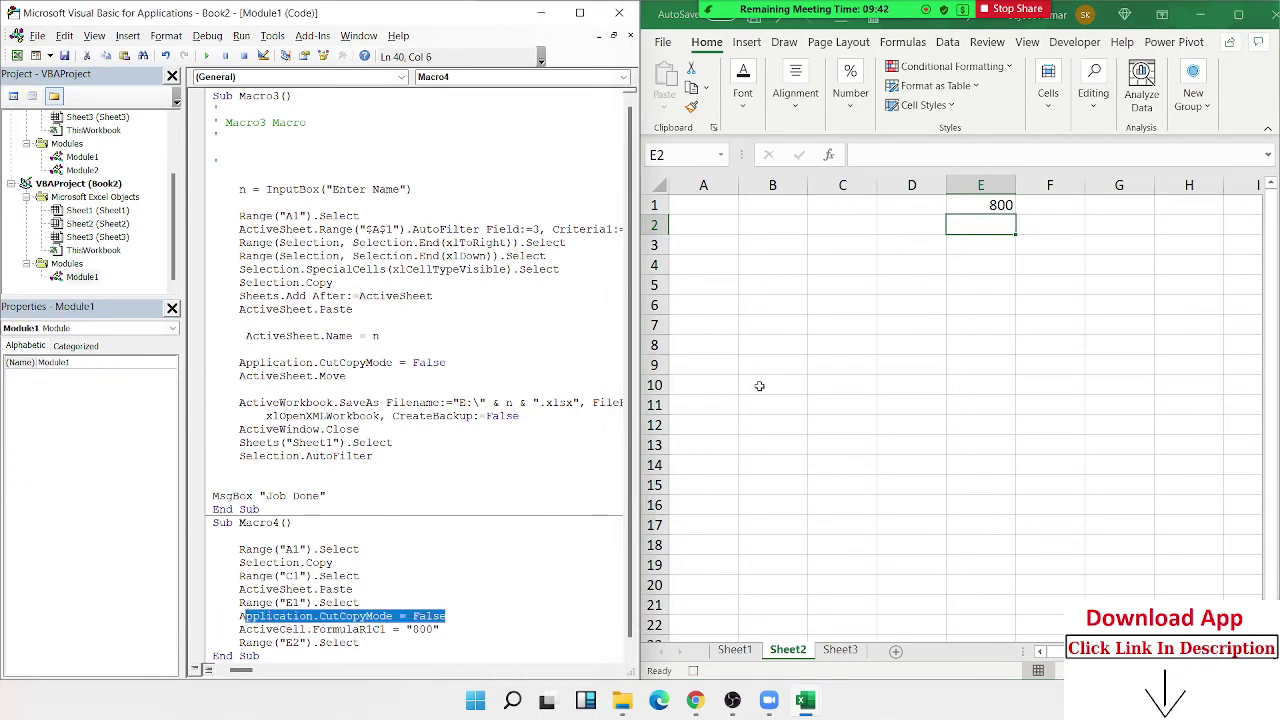
Step: Copy cell D7, cancel the stray entry, and highlight Macro4's recorded 800 line
click(920, 322)
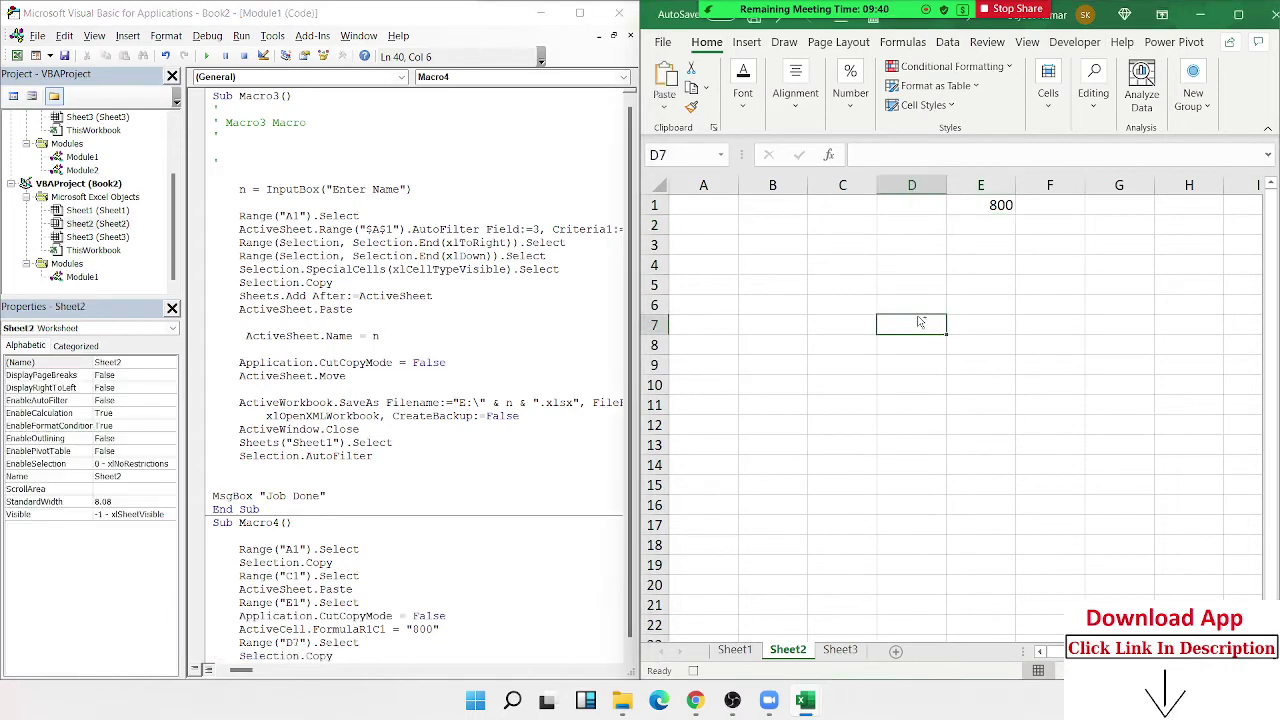
key(ctrl+c)
scroll(888, 328, down, 1)
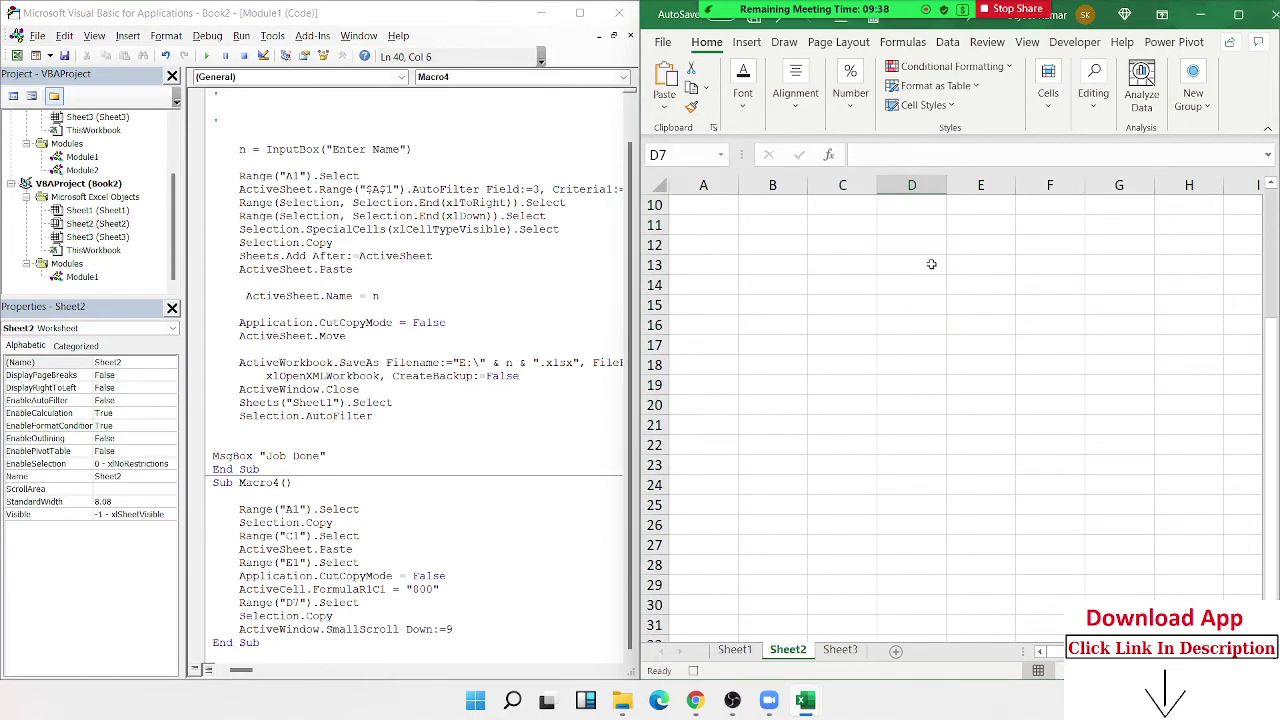
text(`)
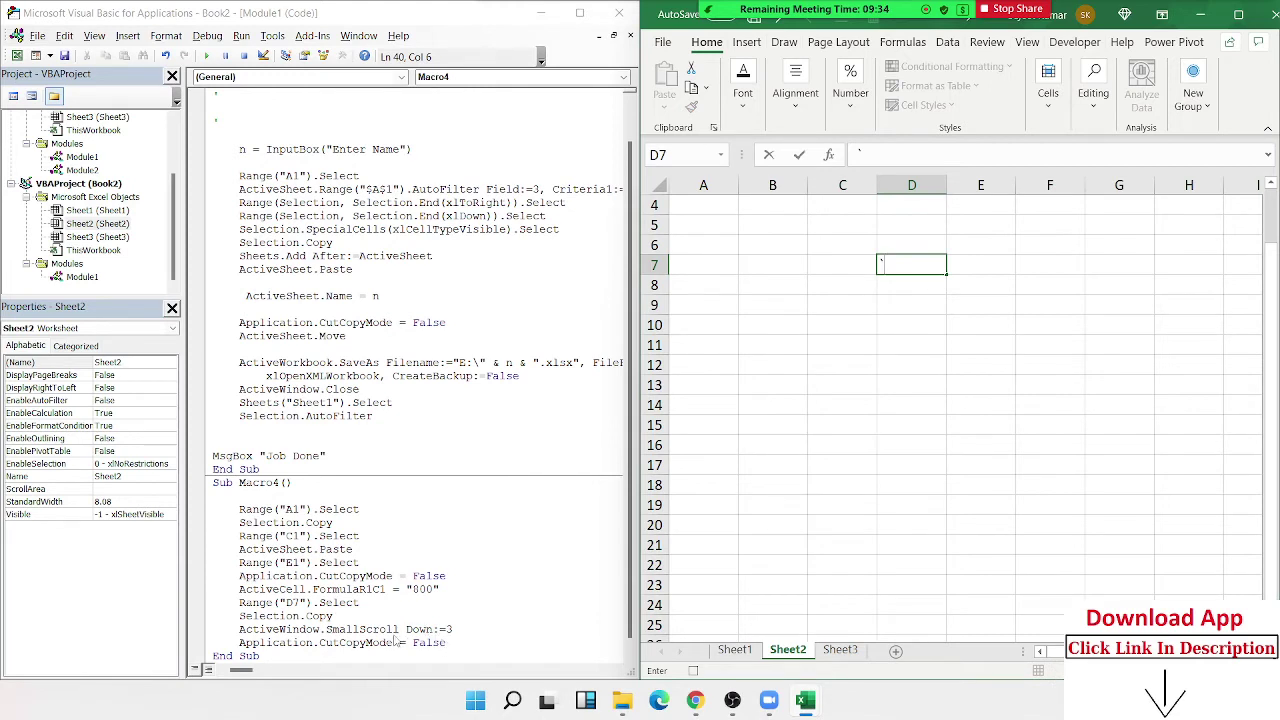
key(Escape)
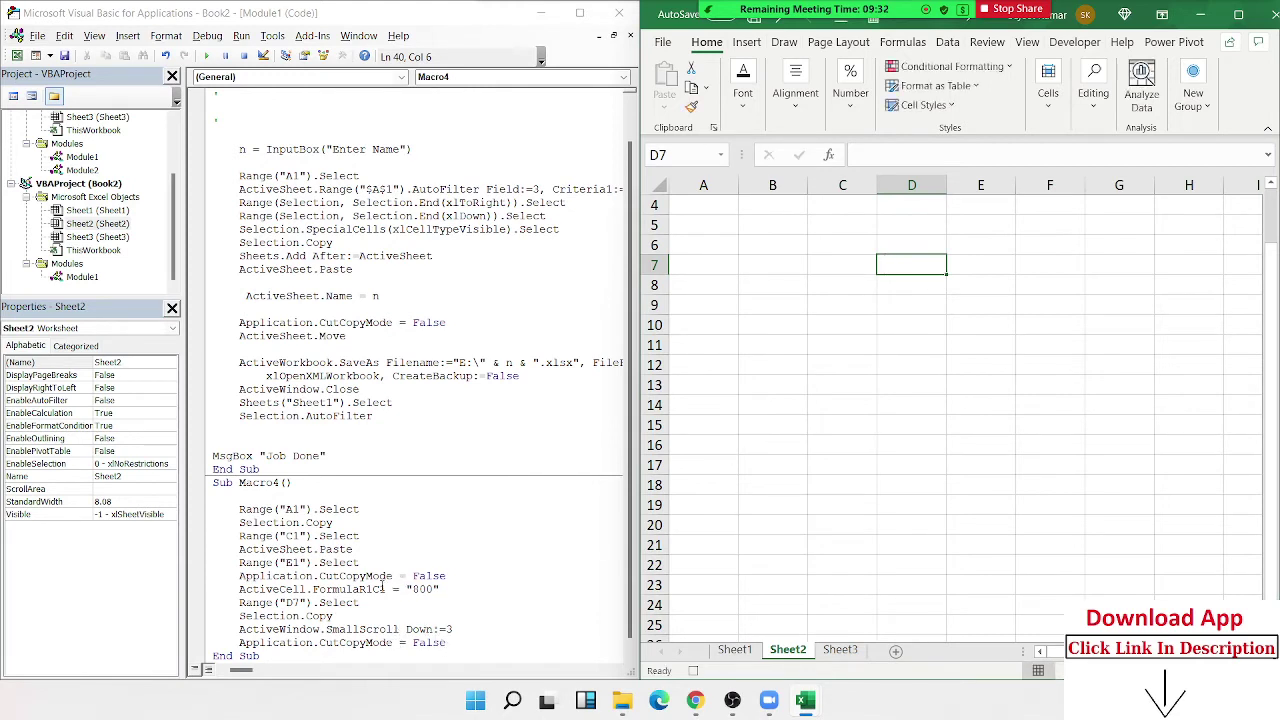
drag(440, 589, 239, 589)
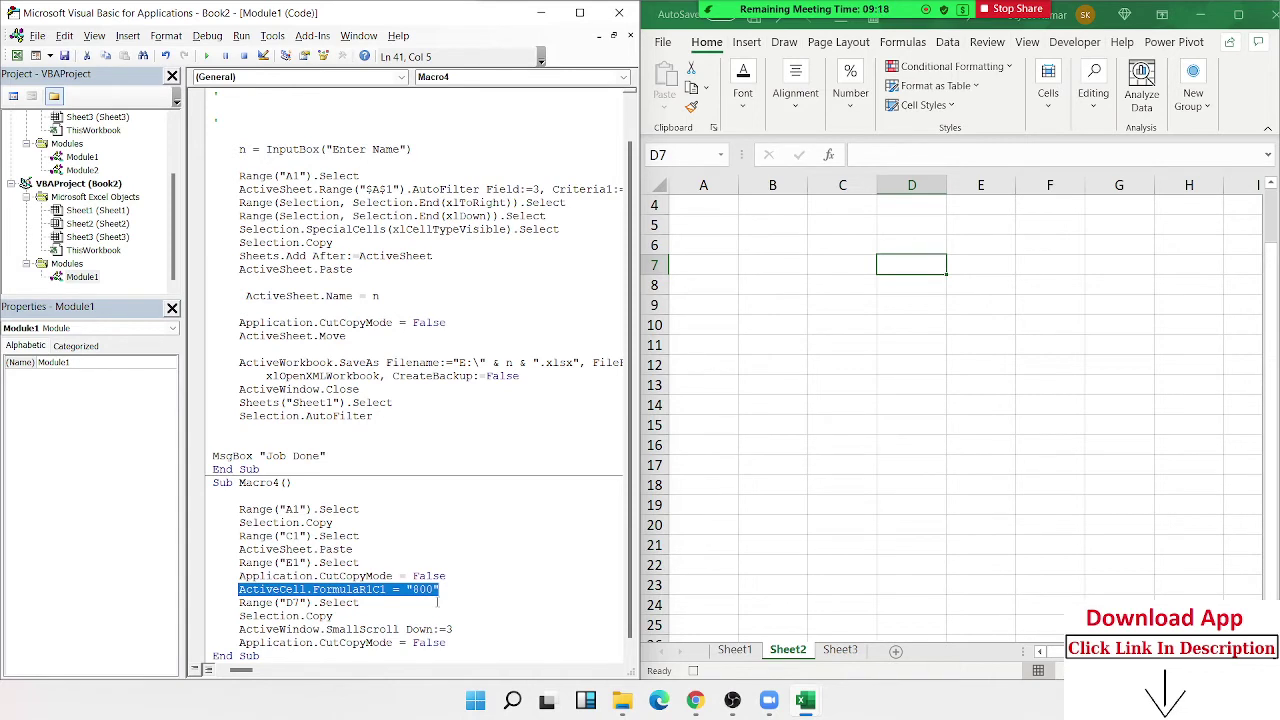
Step: Enter 828 in cell C5 of Sheet2 and move back up to C5
click(842, 224)
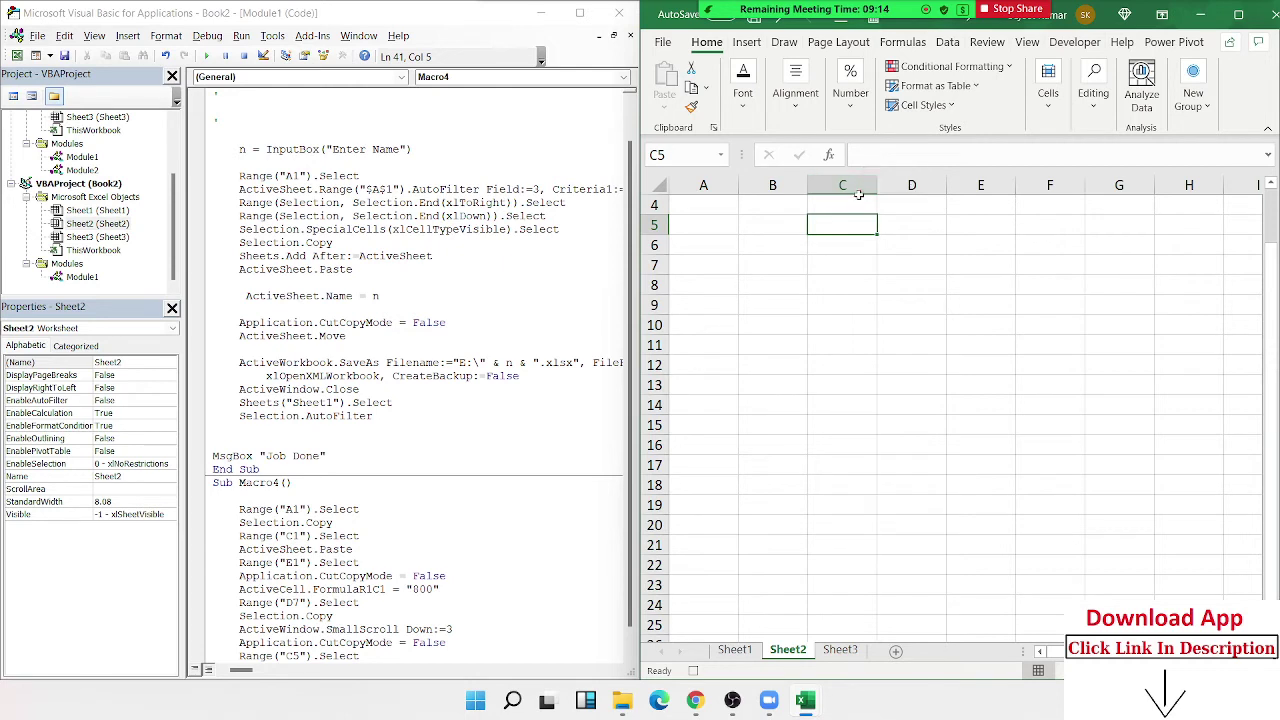
text(8)
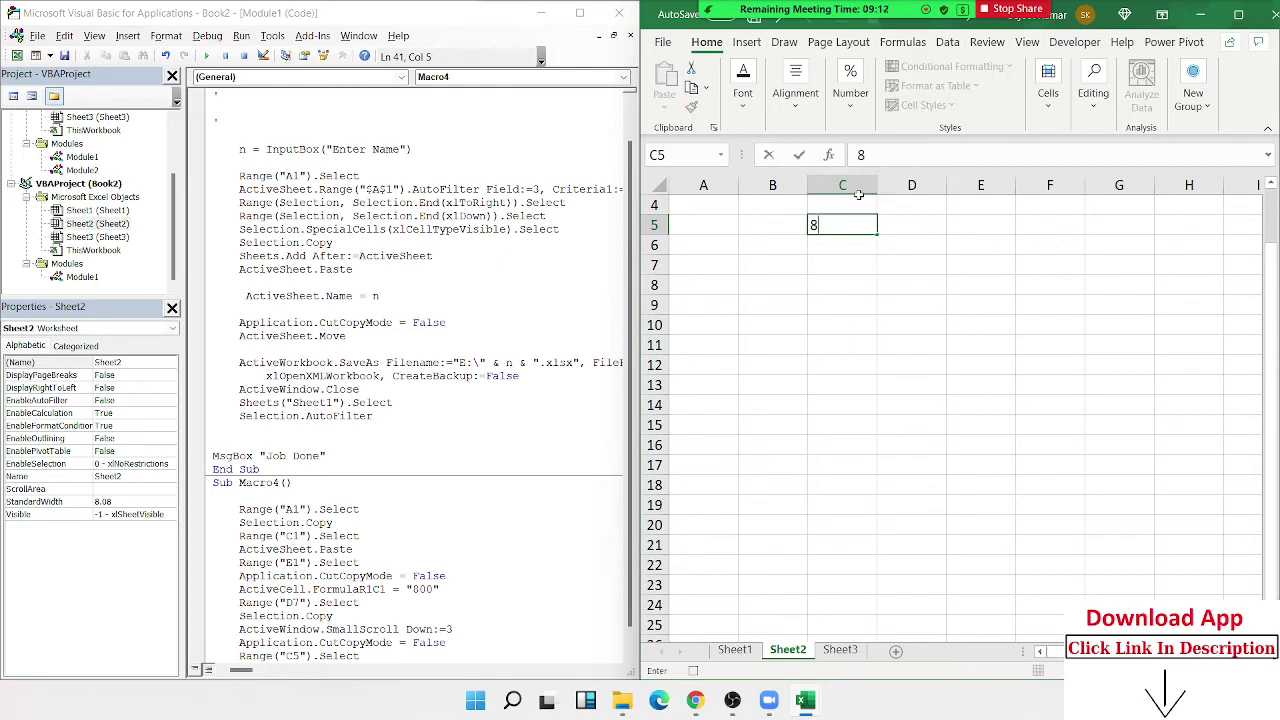
text(28)
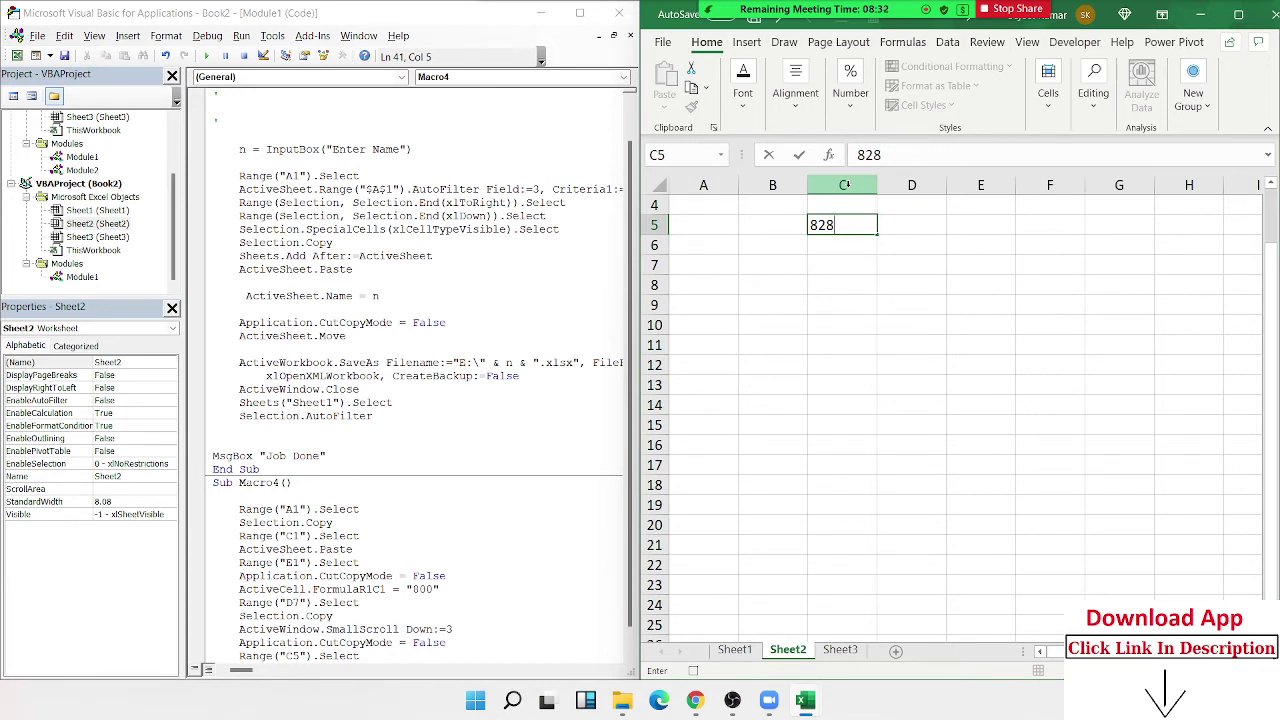
key(Return)
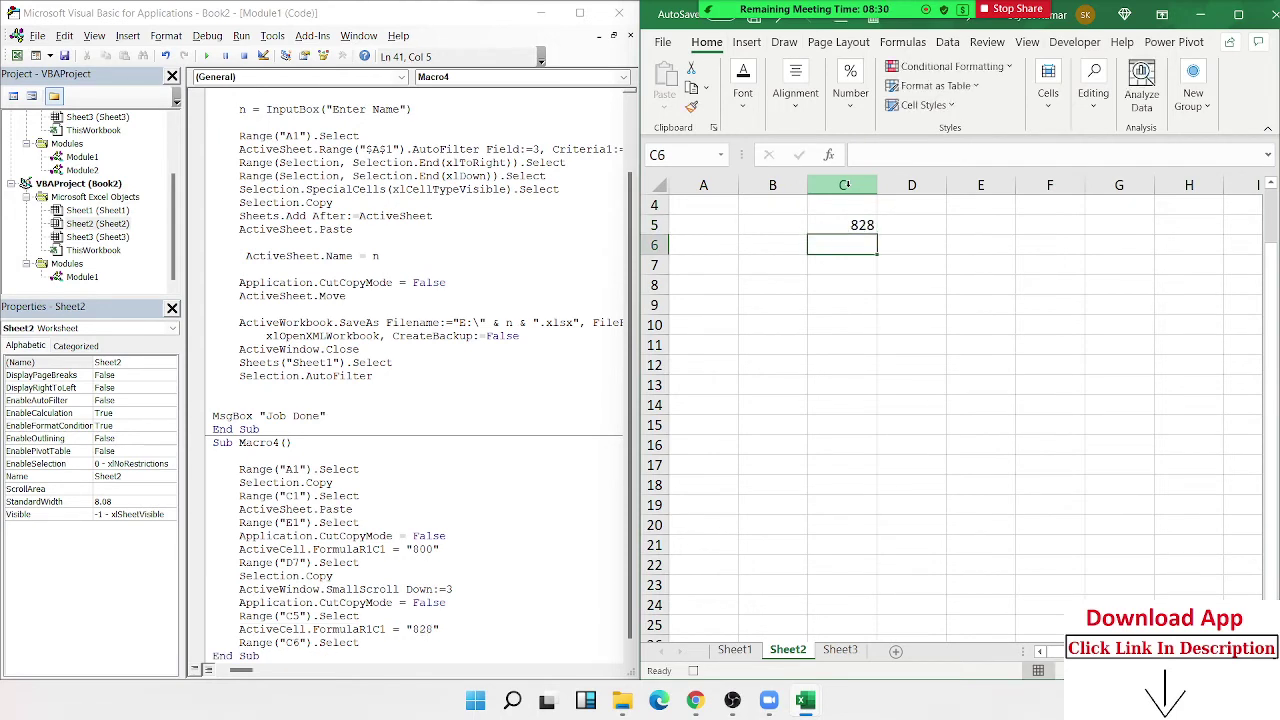
key(Up)
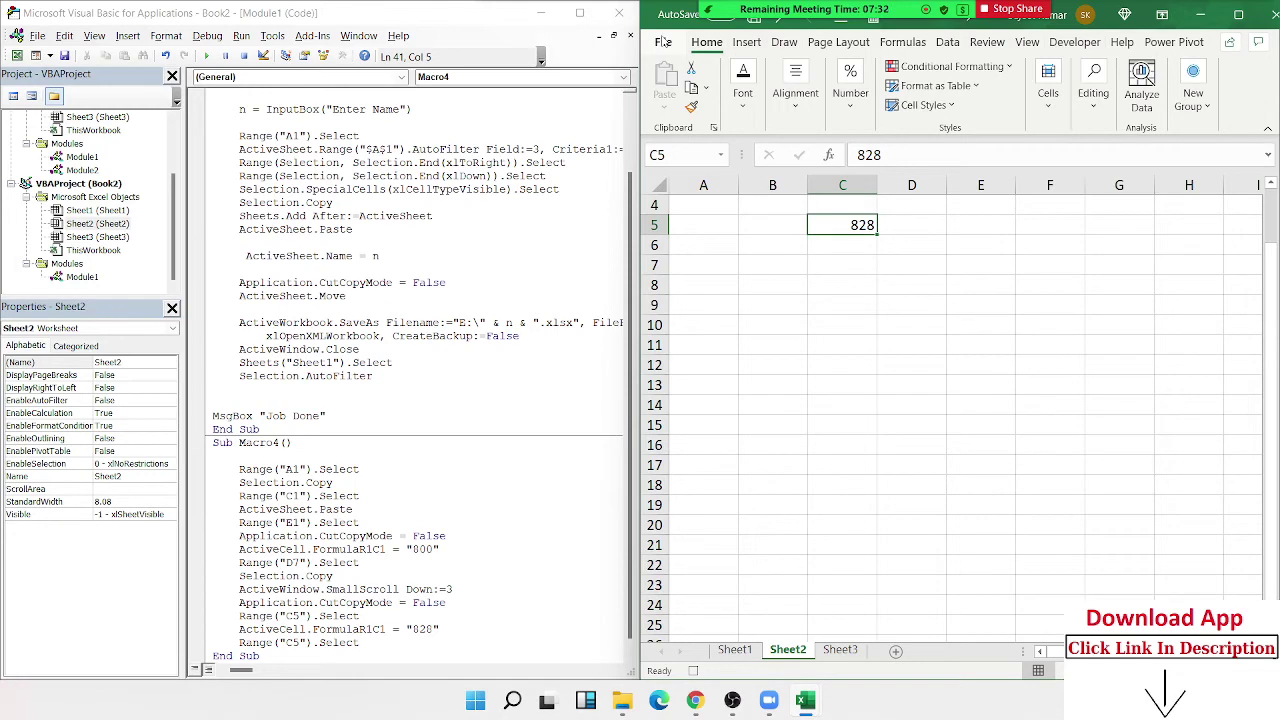
Step: Tick 'R1C1 reference style' in Excel Options > Formulas and move the dialog aside
click(663, 42)
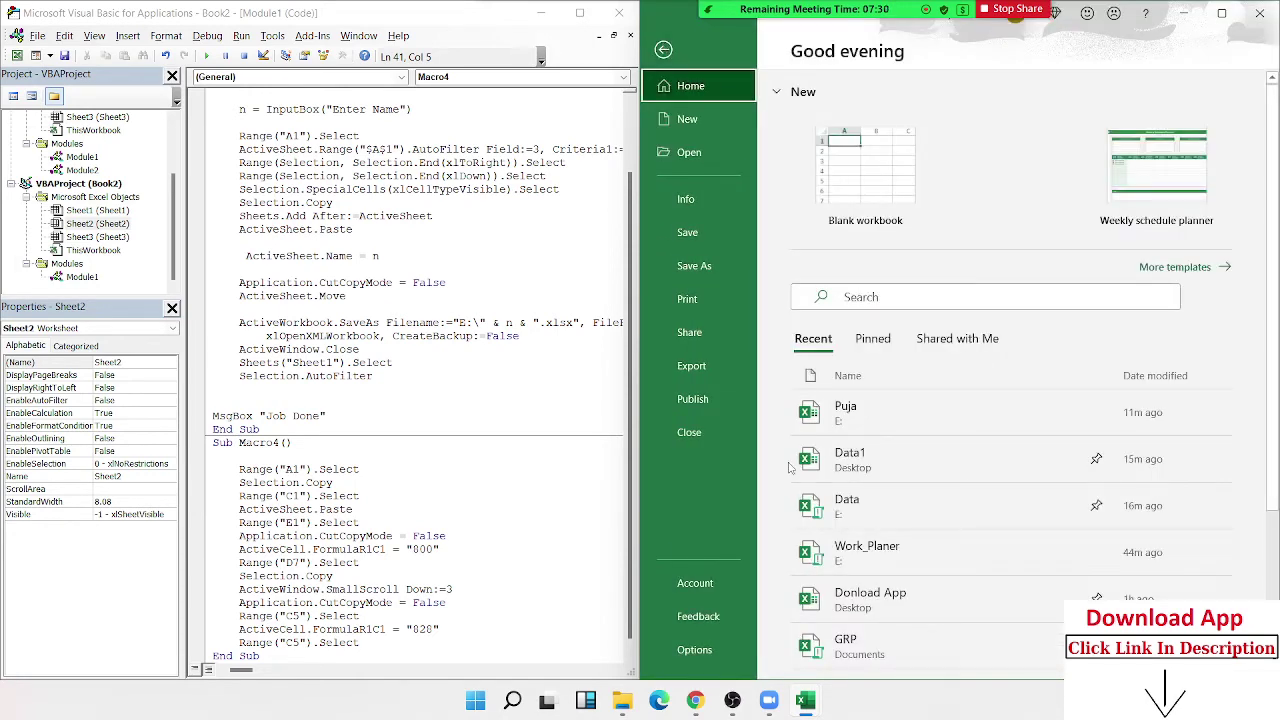
click(694, 650)
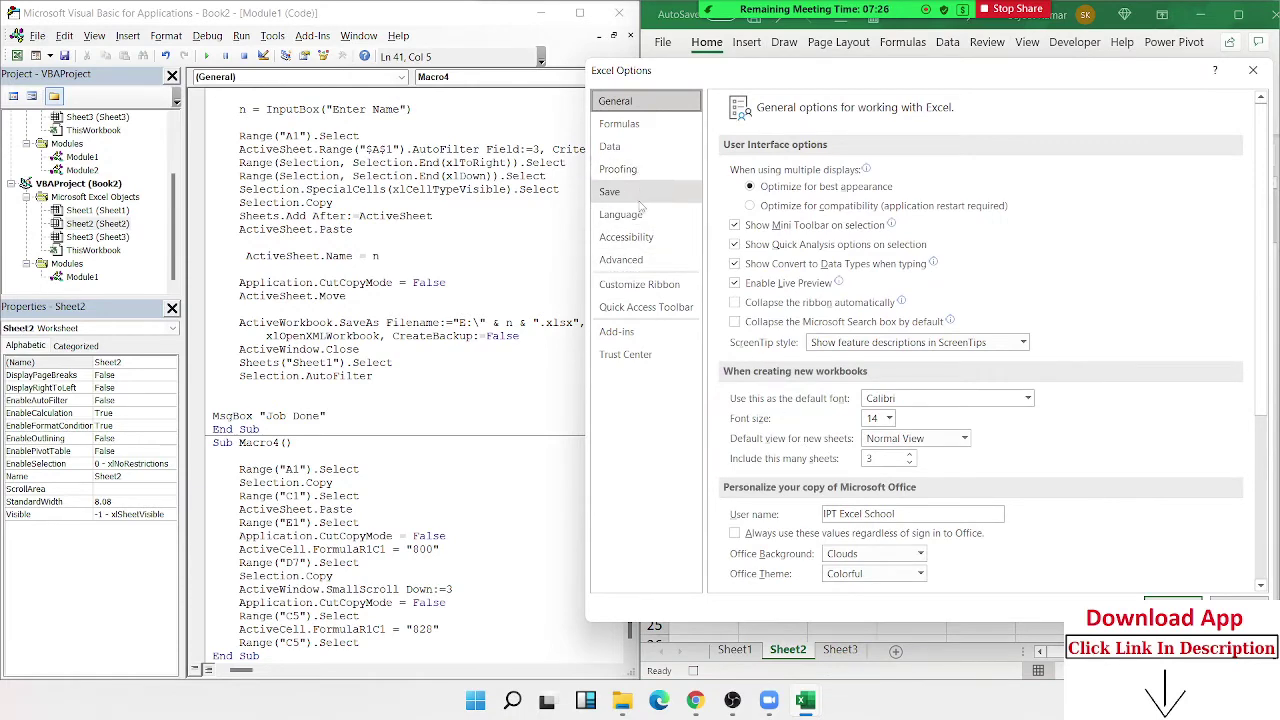
click(619, 123)
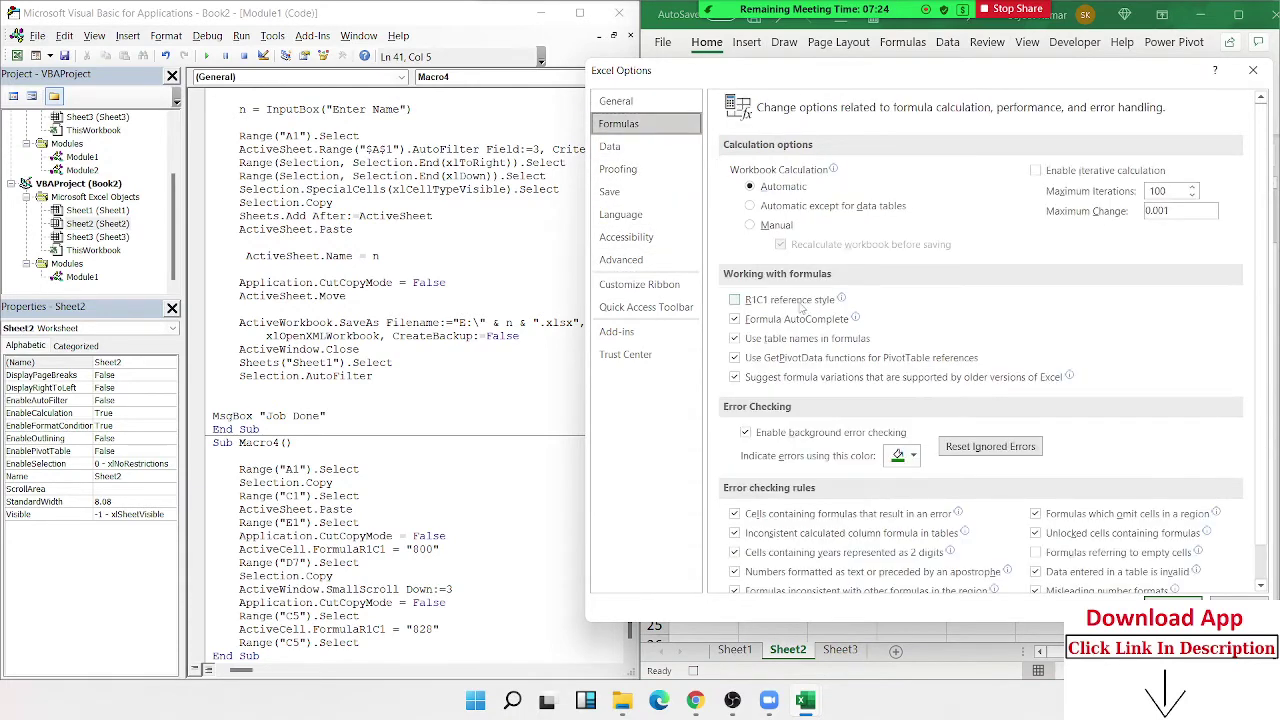
mouse_move(765, 306)
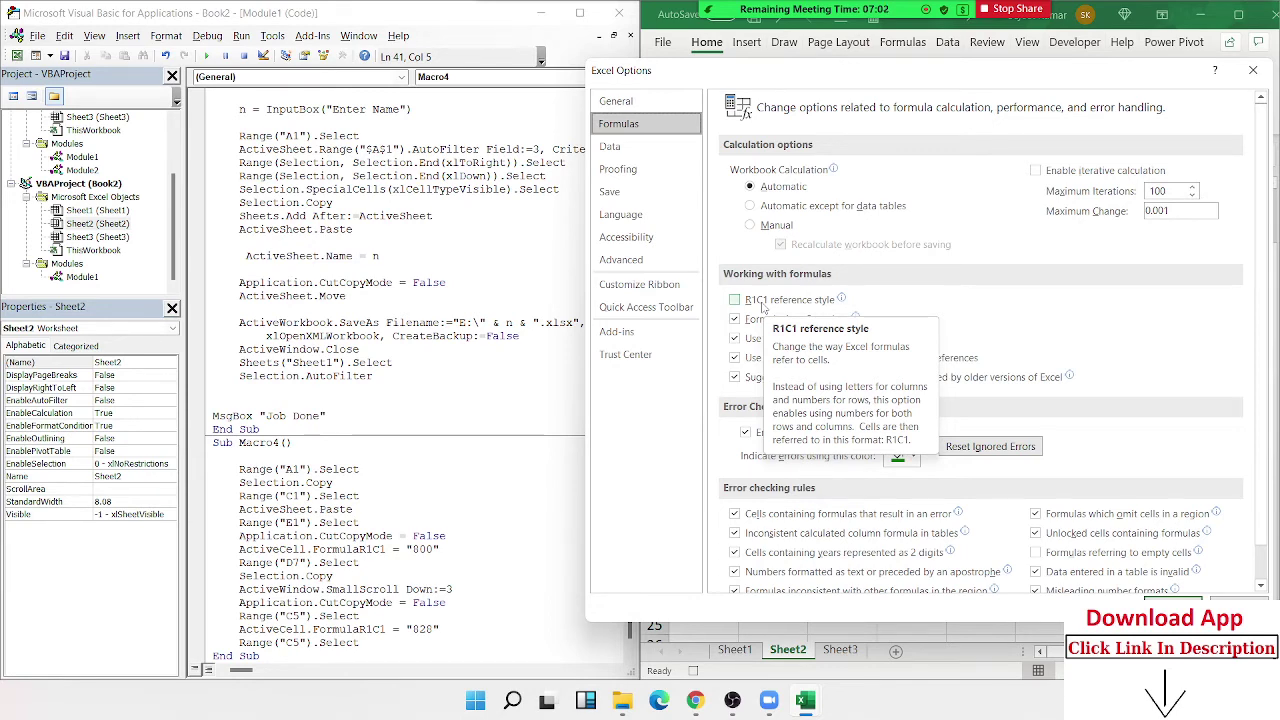
mouse_move(784, 74)
mouse_down()
mouse_move(958, 281)
mouse_move(919, 268)
mouse_up()
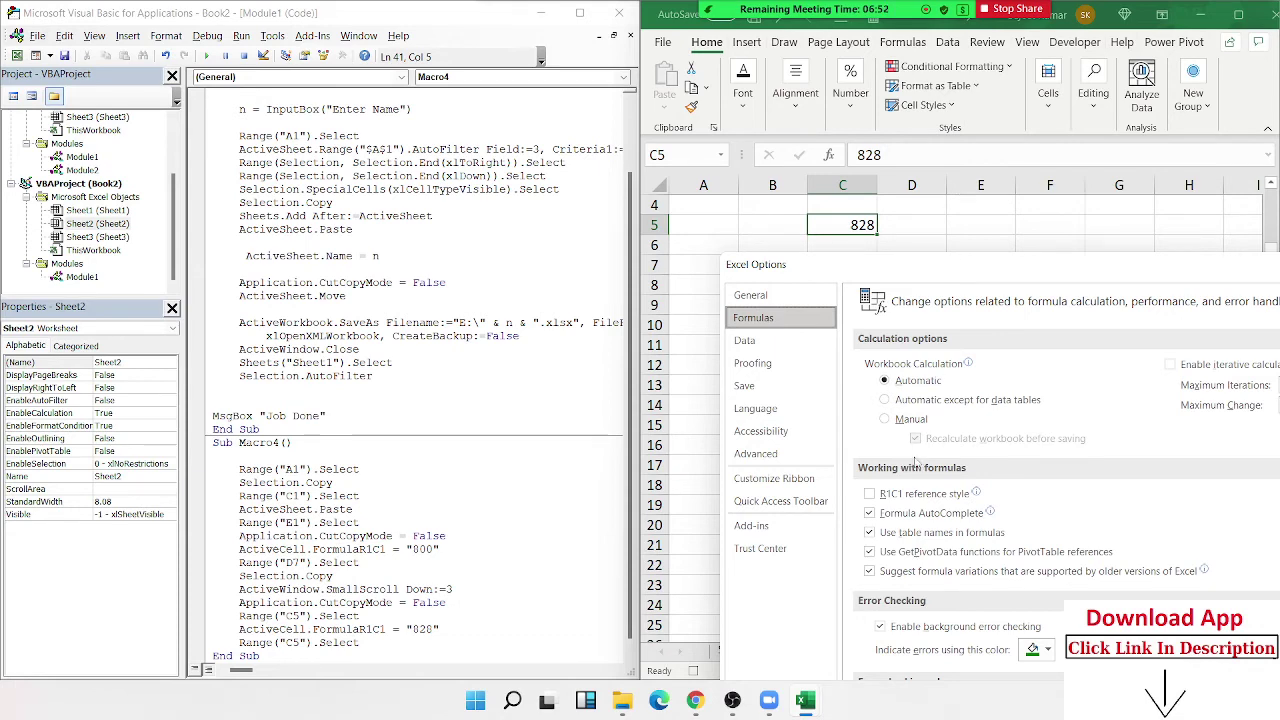
click(903, 494)
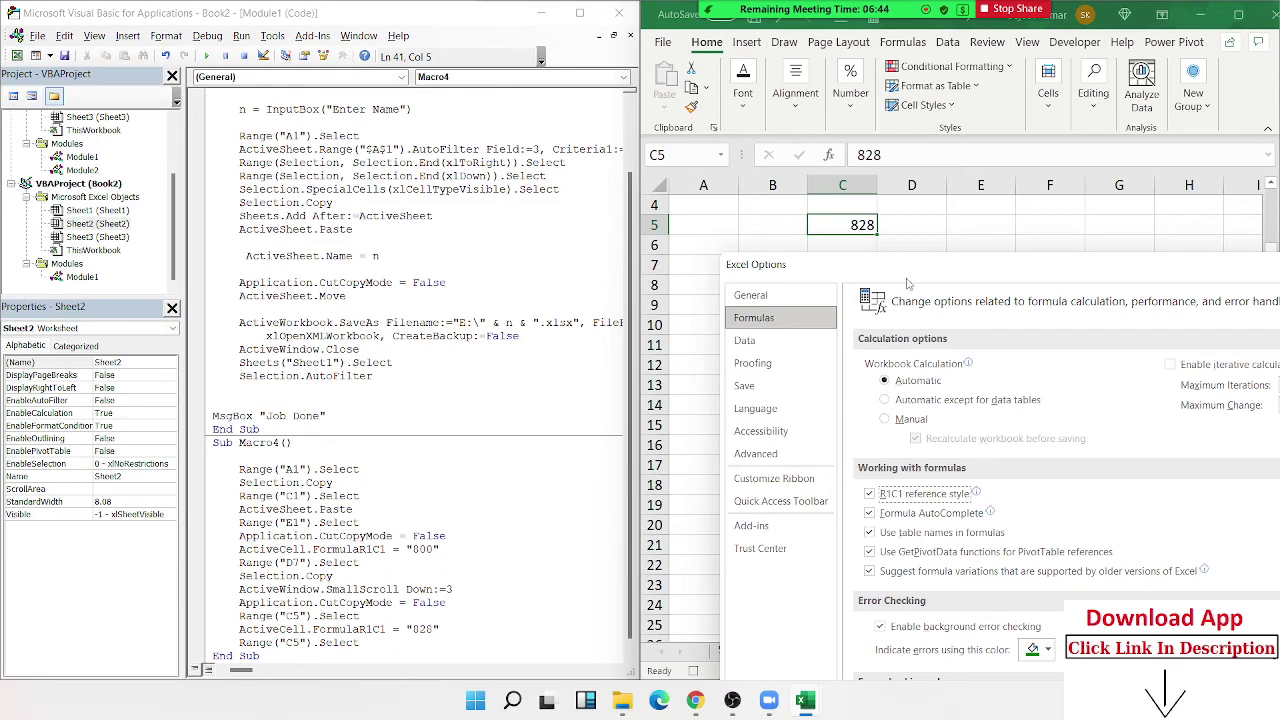
mouse_move(793, 278)
mouse_down()
mouse_move(478, 108)
mouse_move(455, 57)
mouse_up()
Step: Confirm R1C1 style, select cells R4C1, R1C1, R1C2 and R1C3, then stop recording
click(955, 582)
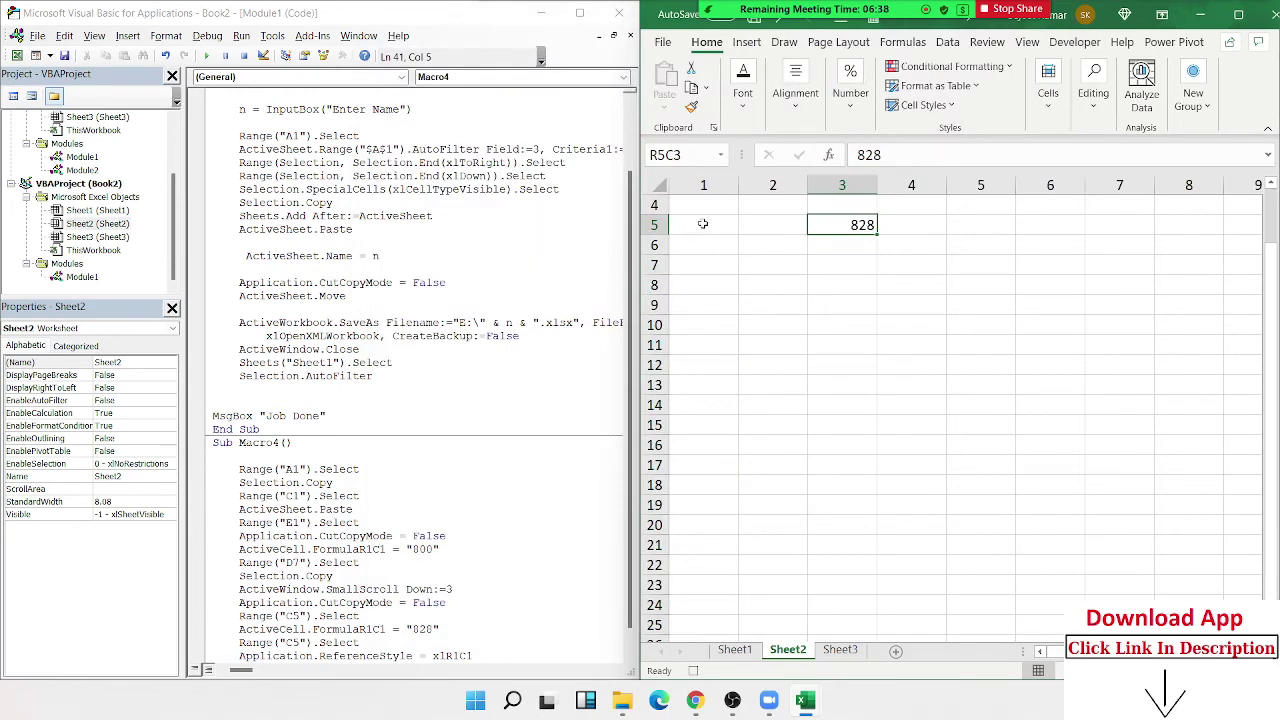
click(708, 205)
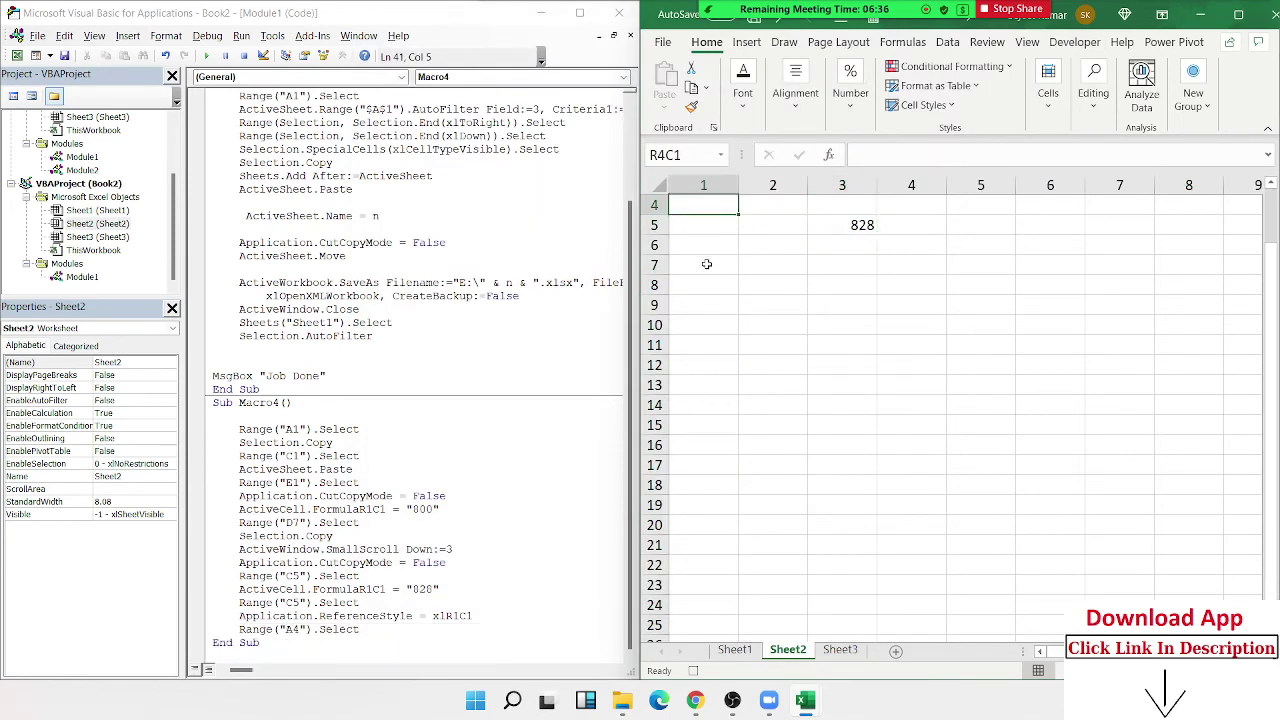
scroll(706, 264, up, 1)
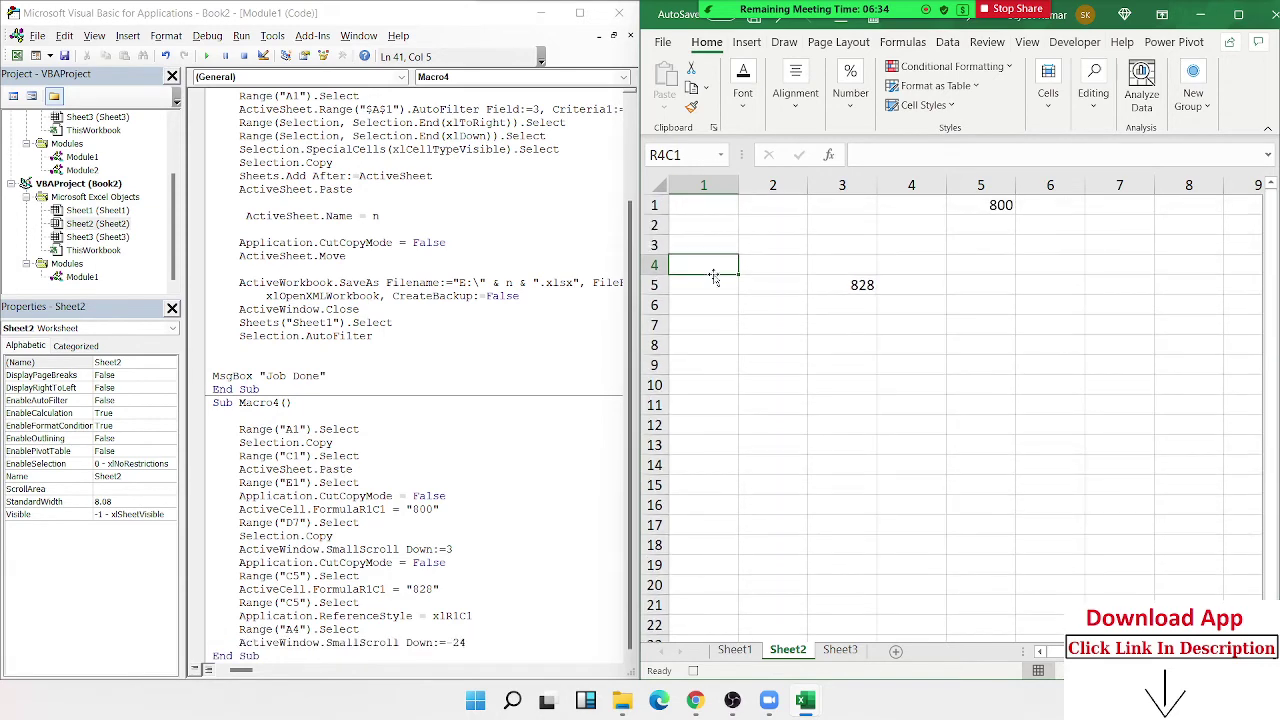
click(699, 204)
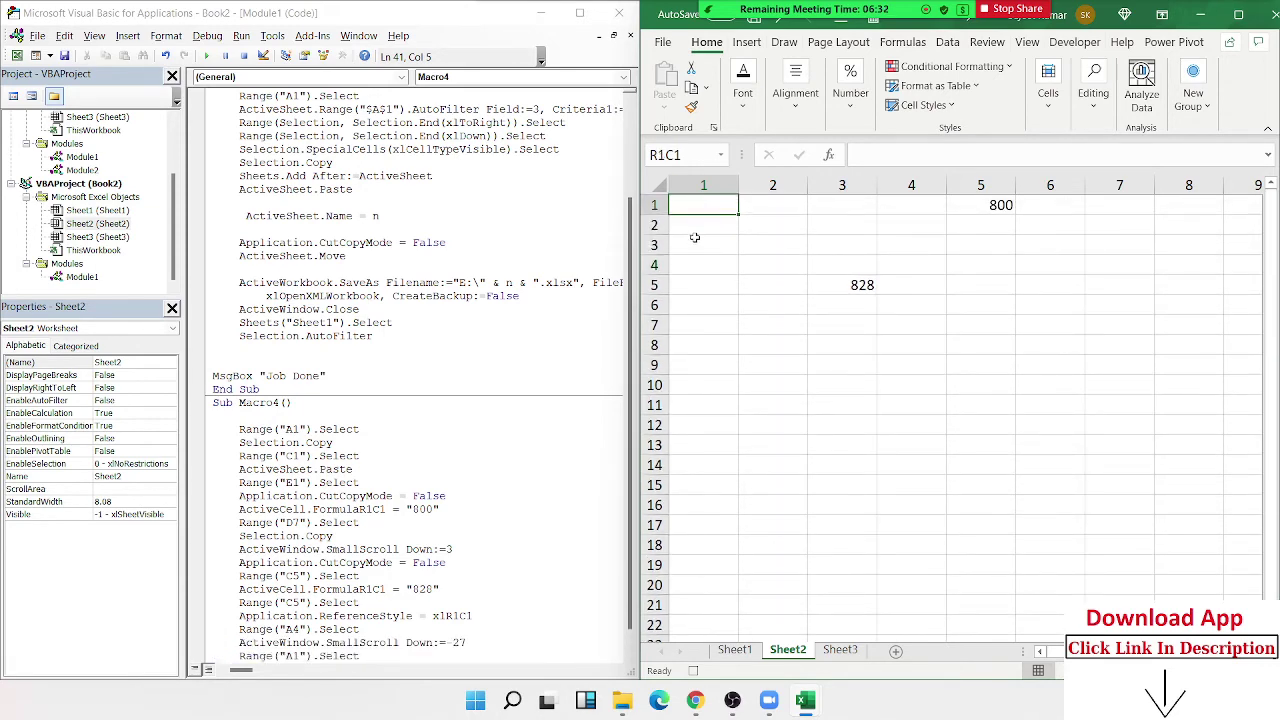
click(791, 208)
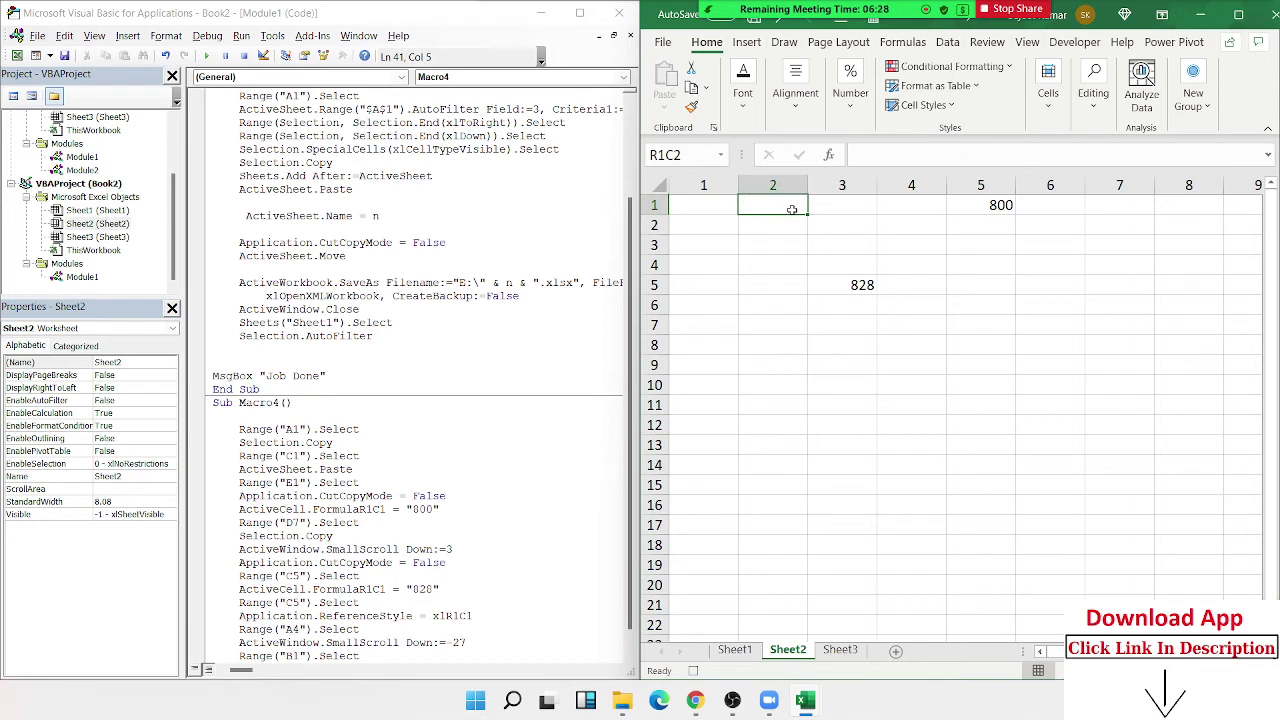
click(819, 208)
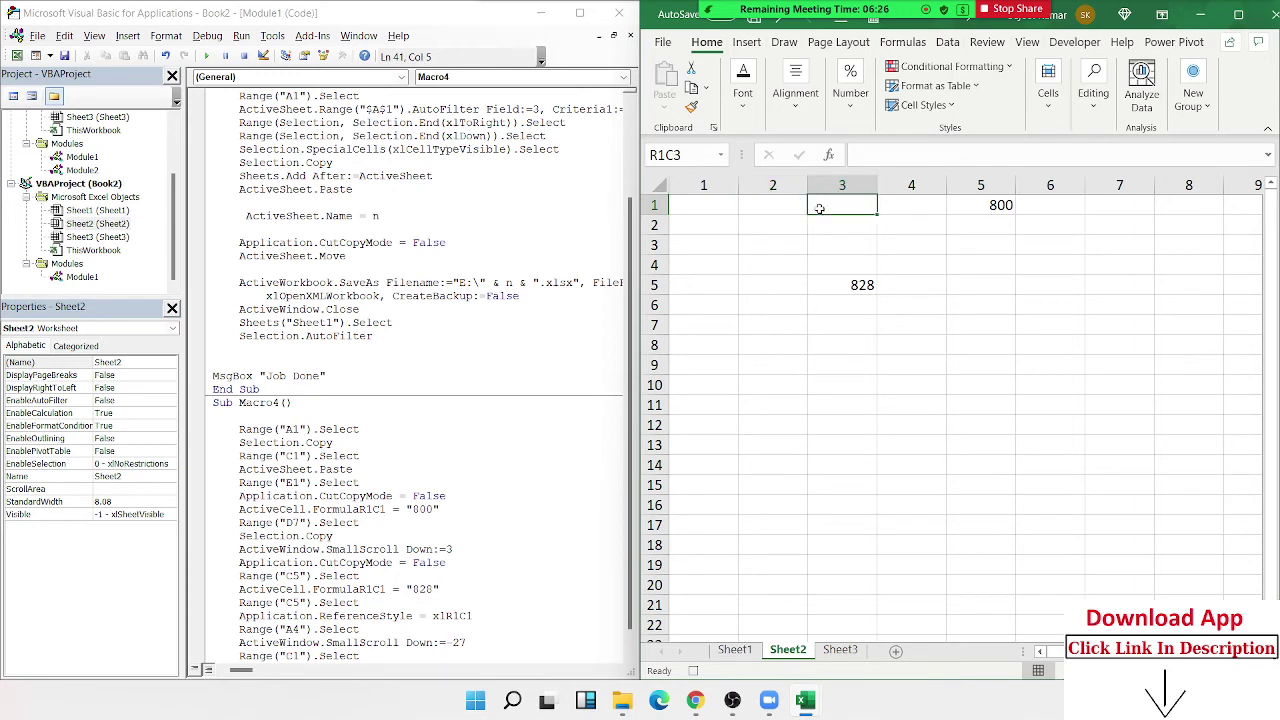
click(693, 670)
Step: Enter 20 in R1C2 and start a formula with = in R1C3
click(756, 208)
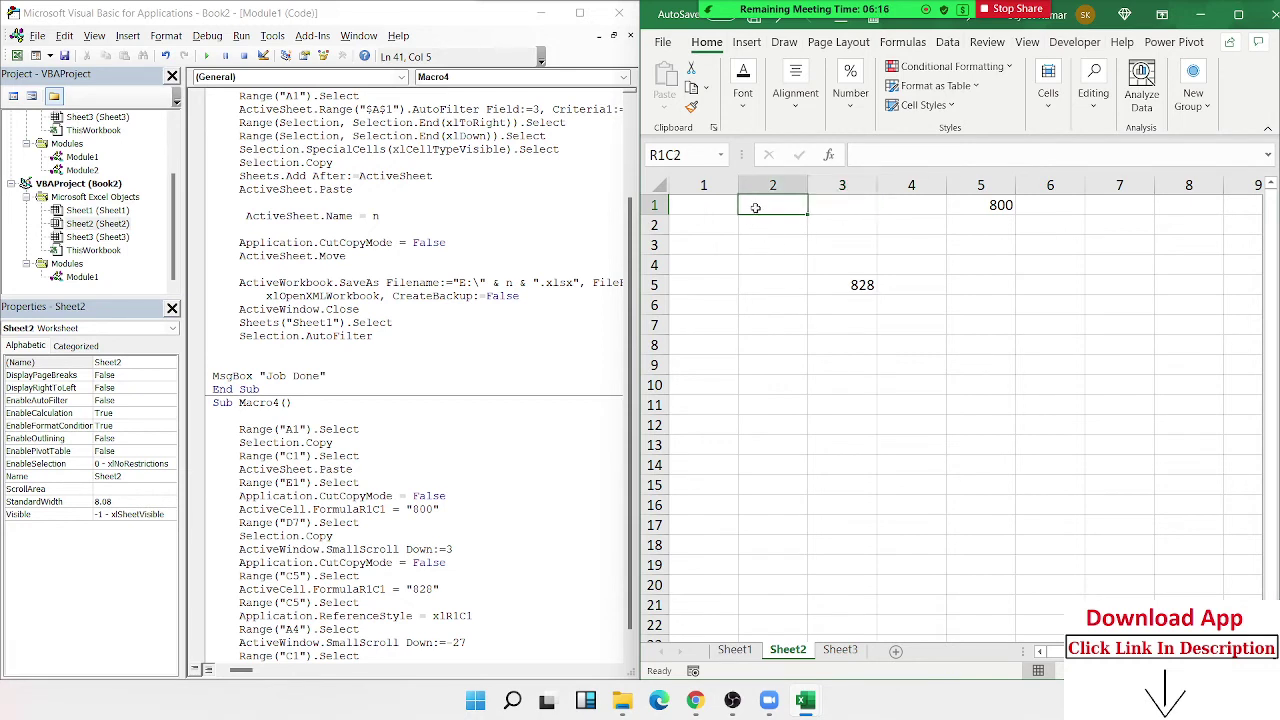
text(20)
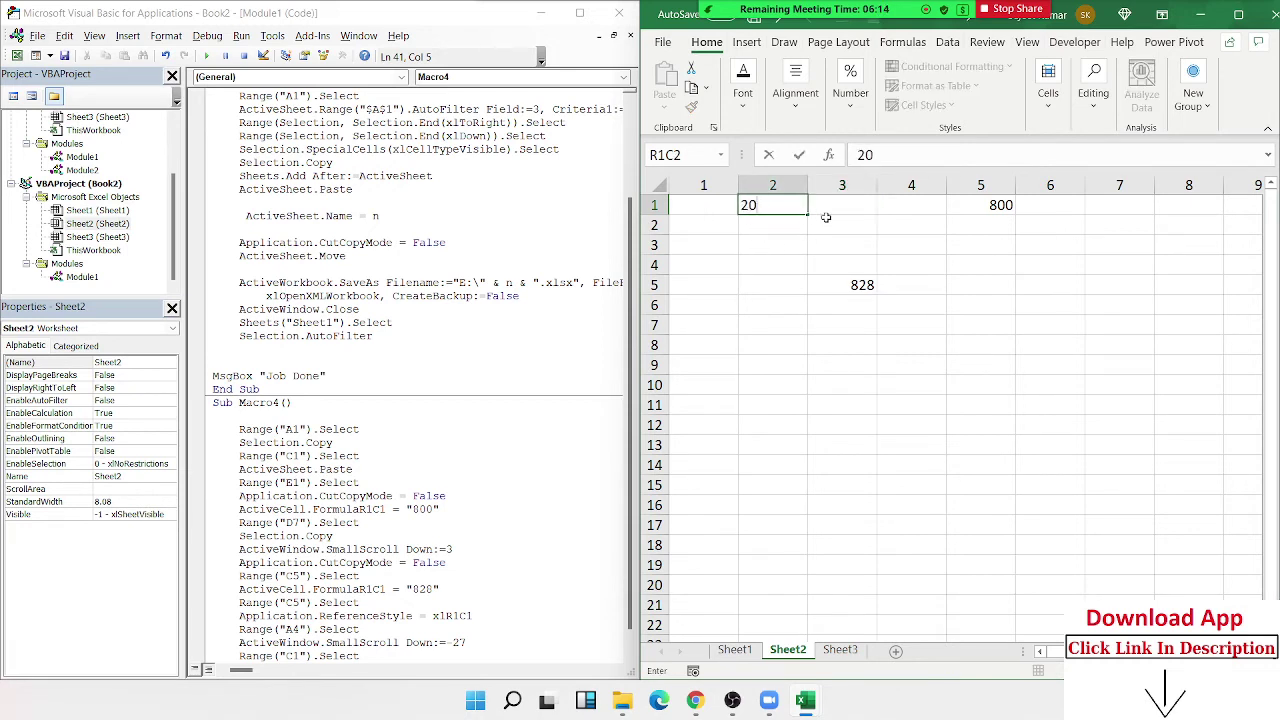
click(826, 212)
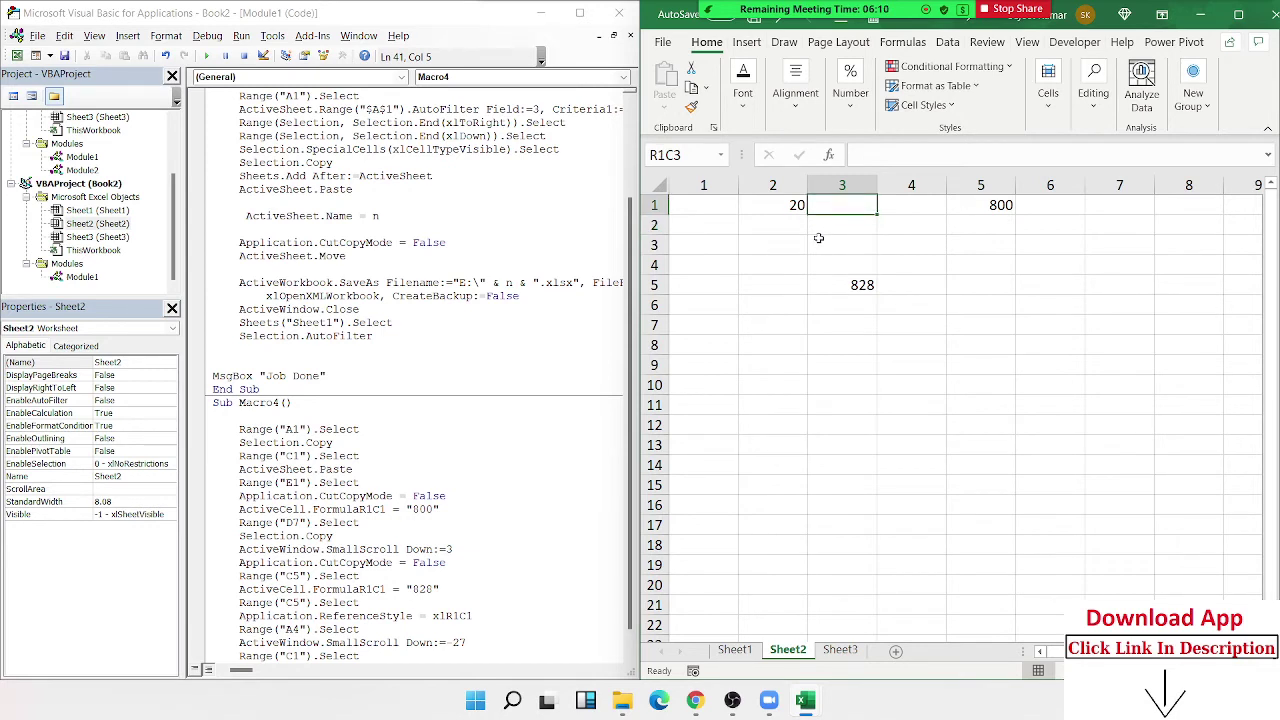
text(=)
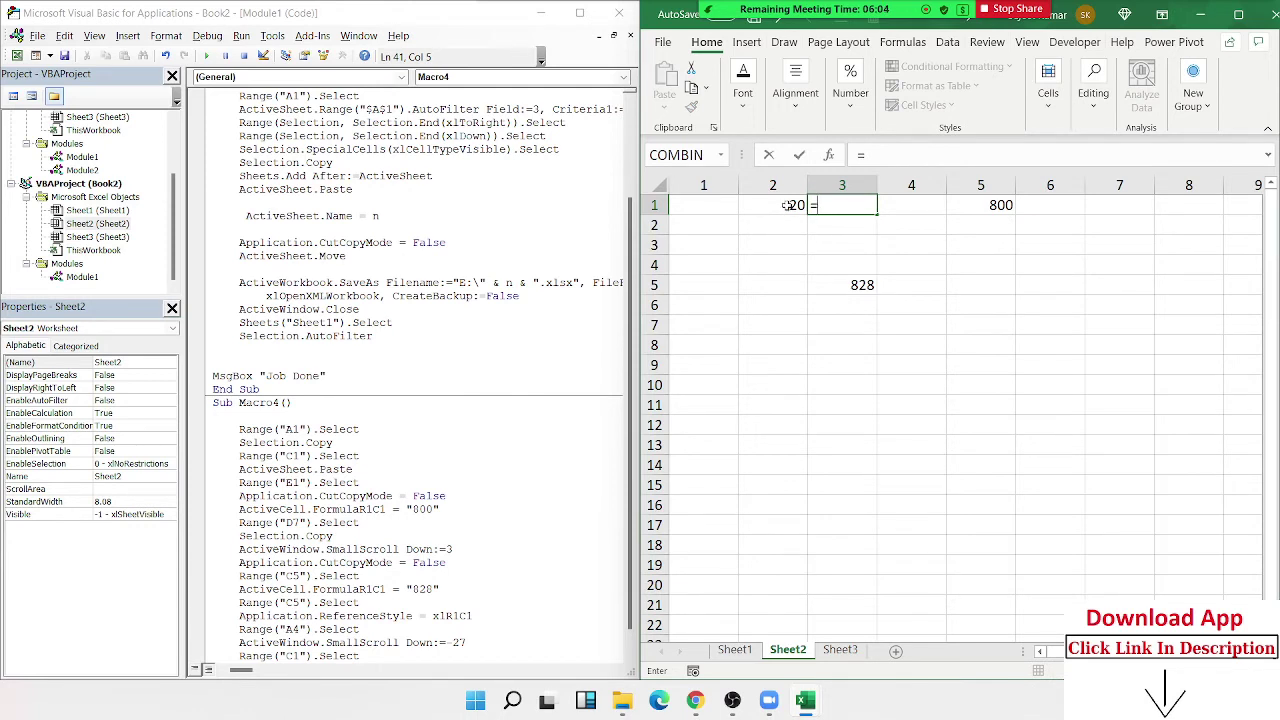
Step: Build a formula referencing R1C2 plus 20 in R1C3, then delete it
click(786, 205)
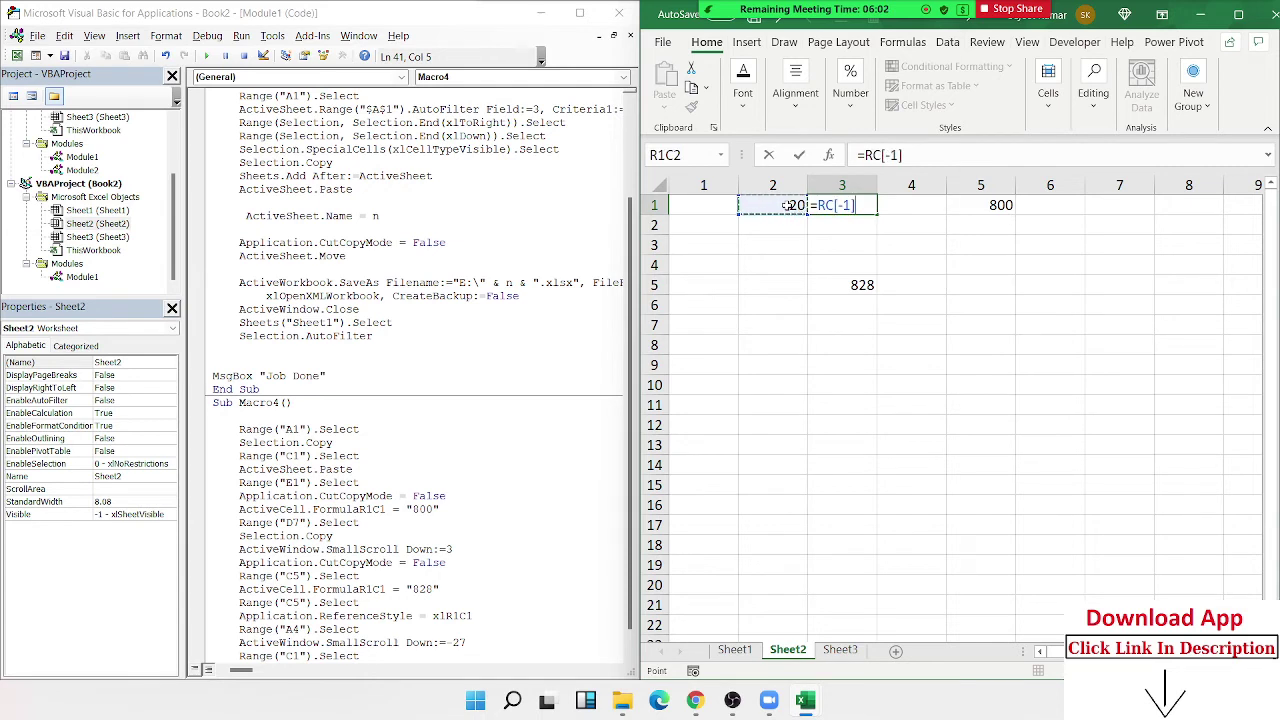
text(+20)
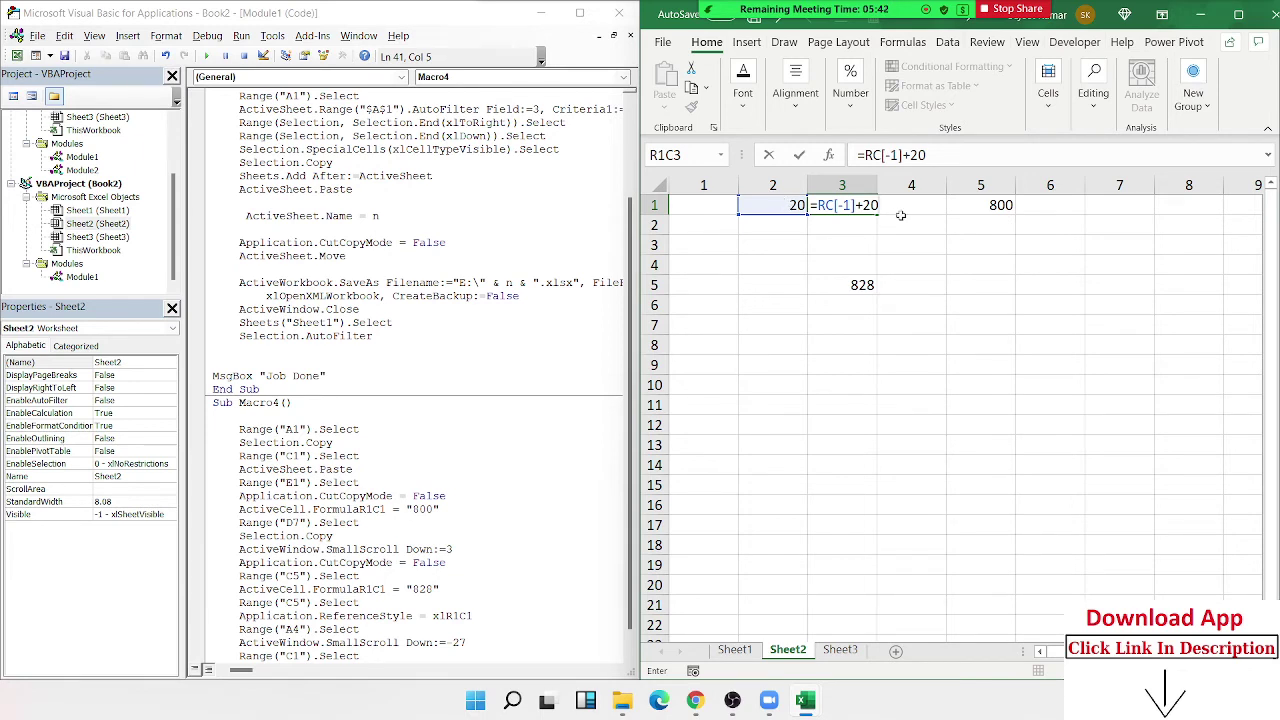
key(F2)
key(BackSpace)
key(BackSpace)
key(BackSpace)
key(BackSpace)
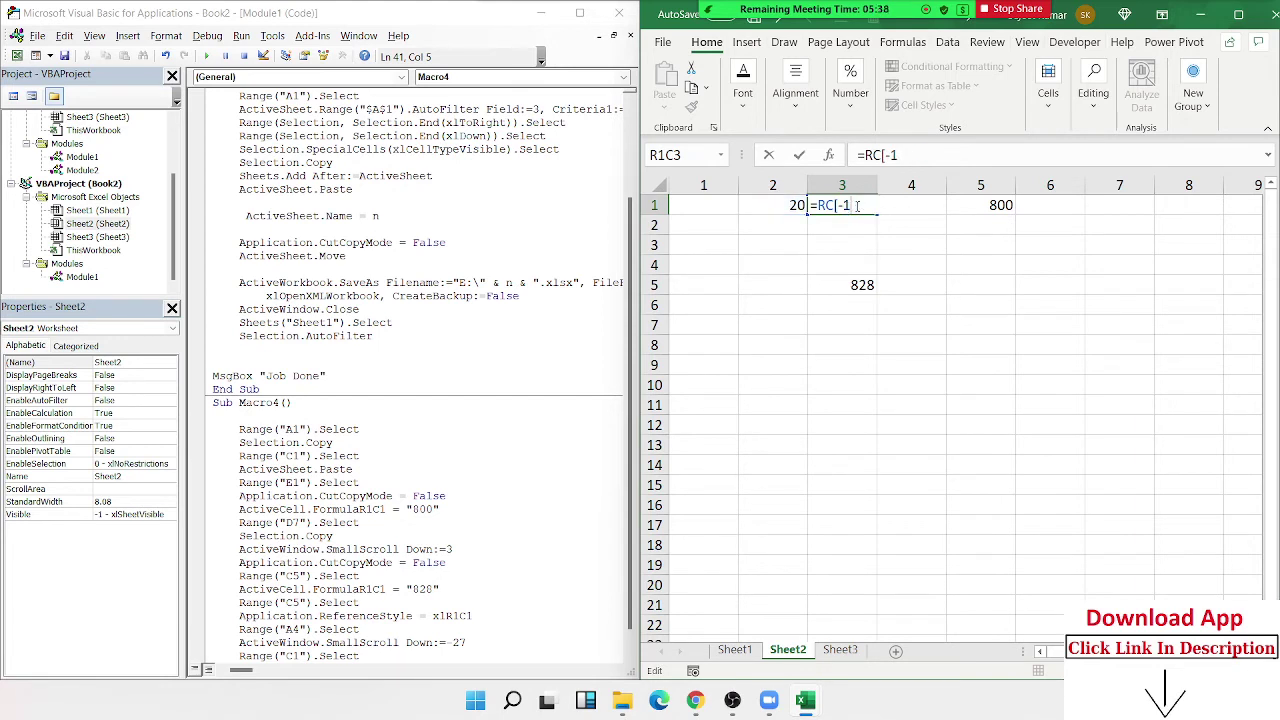
key(BackSpace)
key(BackSpace)
key(BackSpace)
key(BackSpace)
key(BackSpace)
Step: Point the formula at R1C5, then R1C1, ending on R3C3 as =R[2]C
click(971, 203)
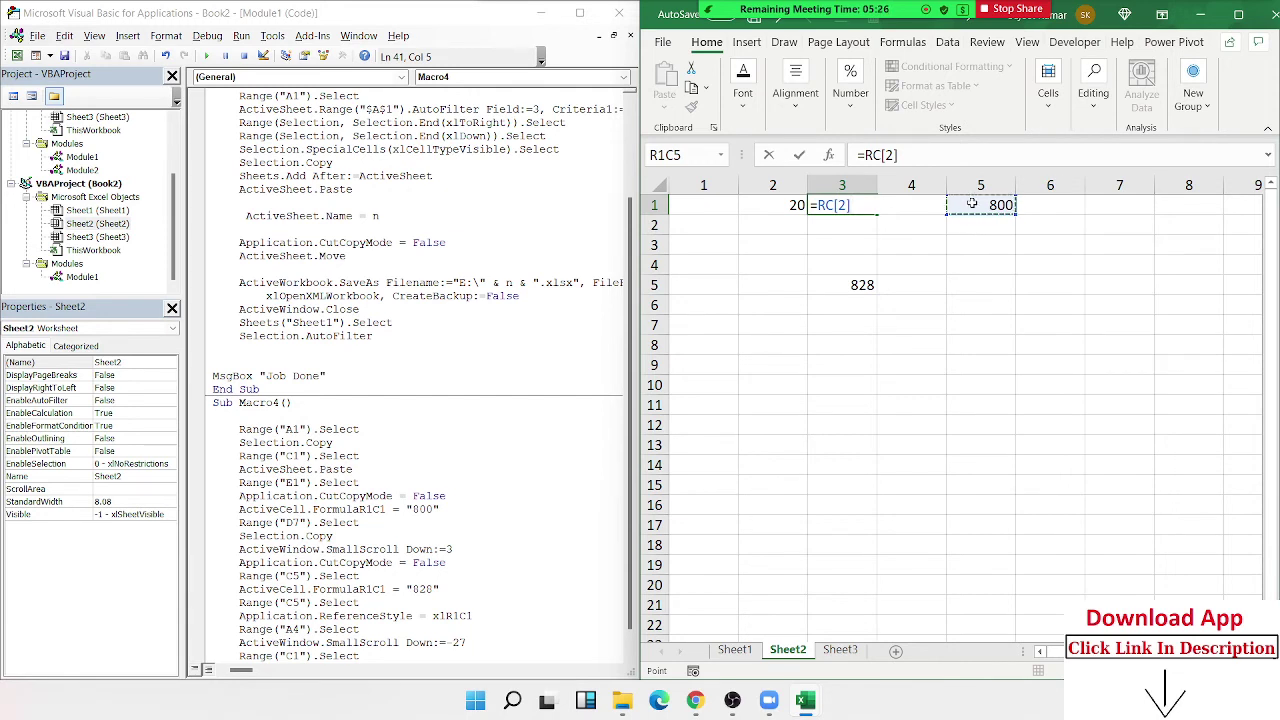
click(688, 203)
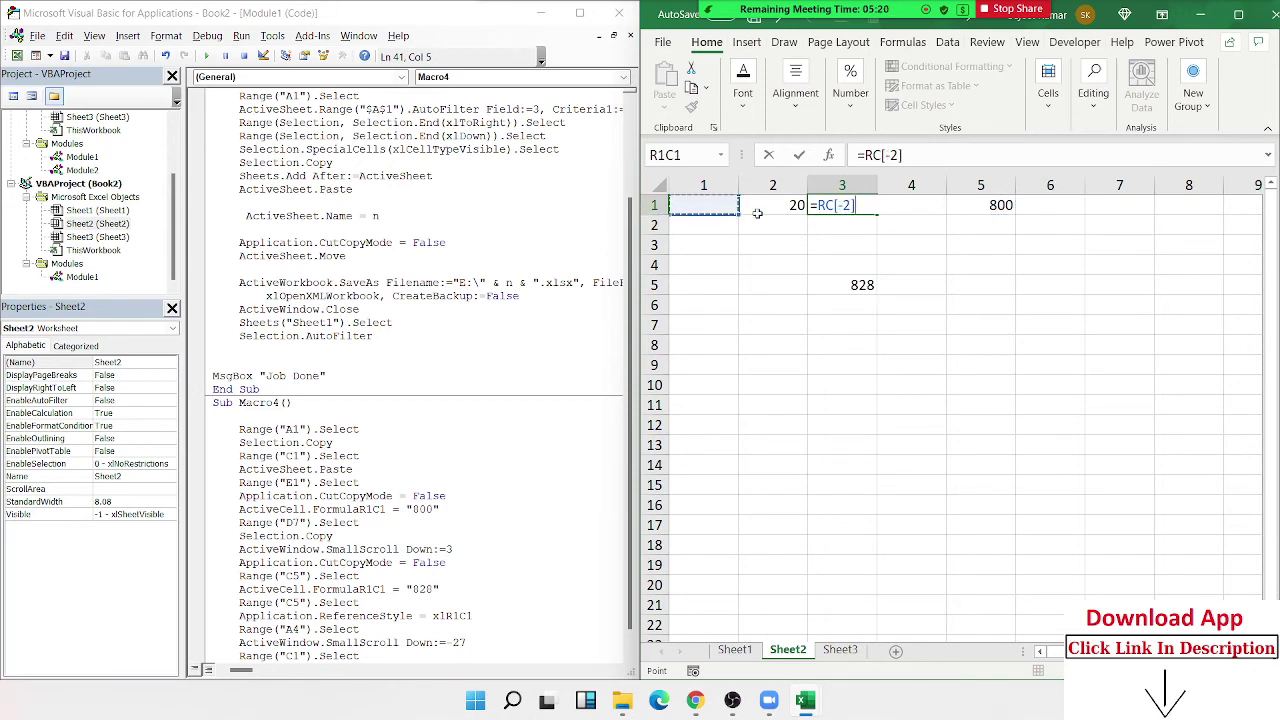
click(838, 241)
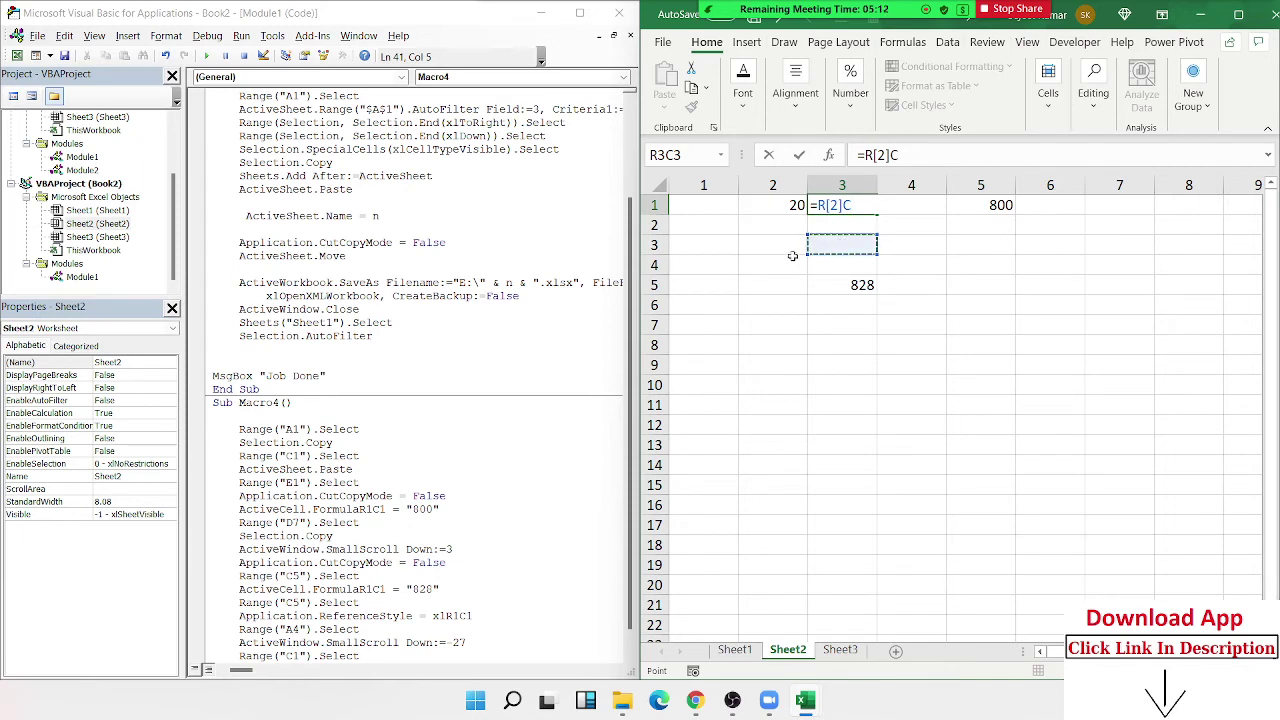
Step: Change the R1C3 formula to reference R3C2 (=R[2]C[-1]) and open the File backstage view
click(763, 245)
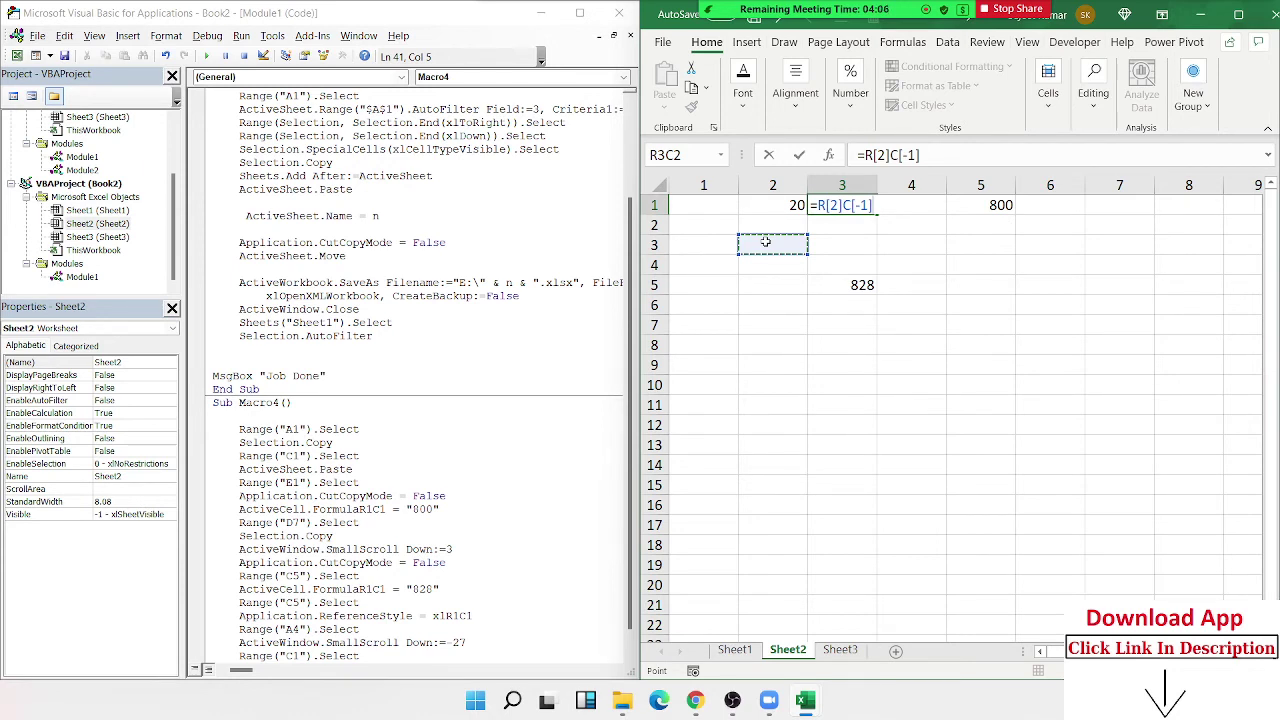
click(663, 42)
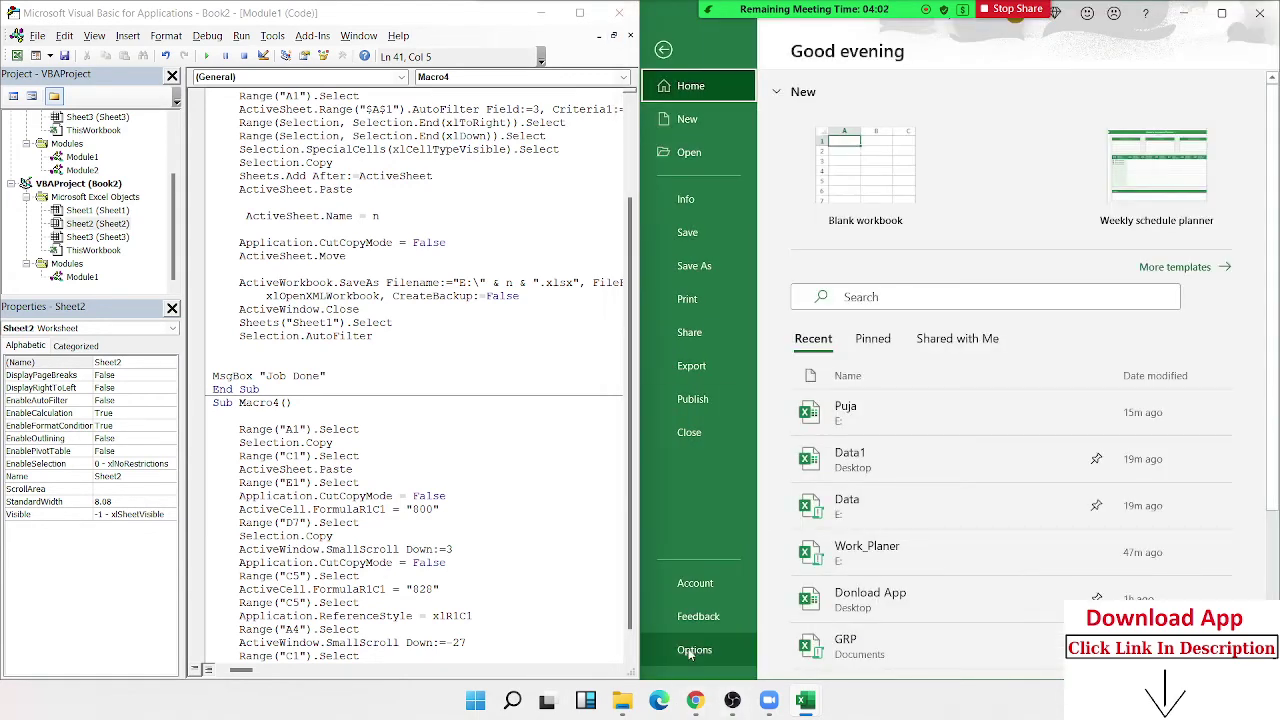
Step: Switch Excel back to A1 reference style and close Book2 without saving
click(694, 649)
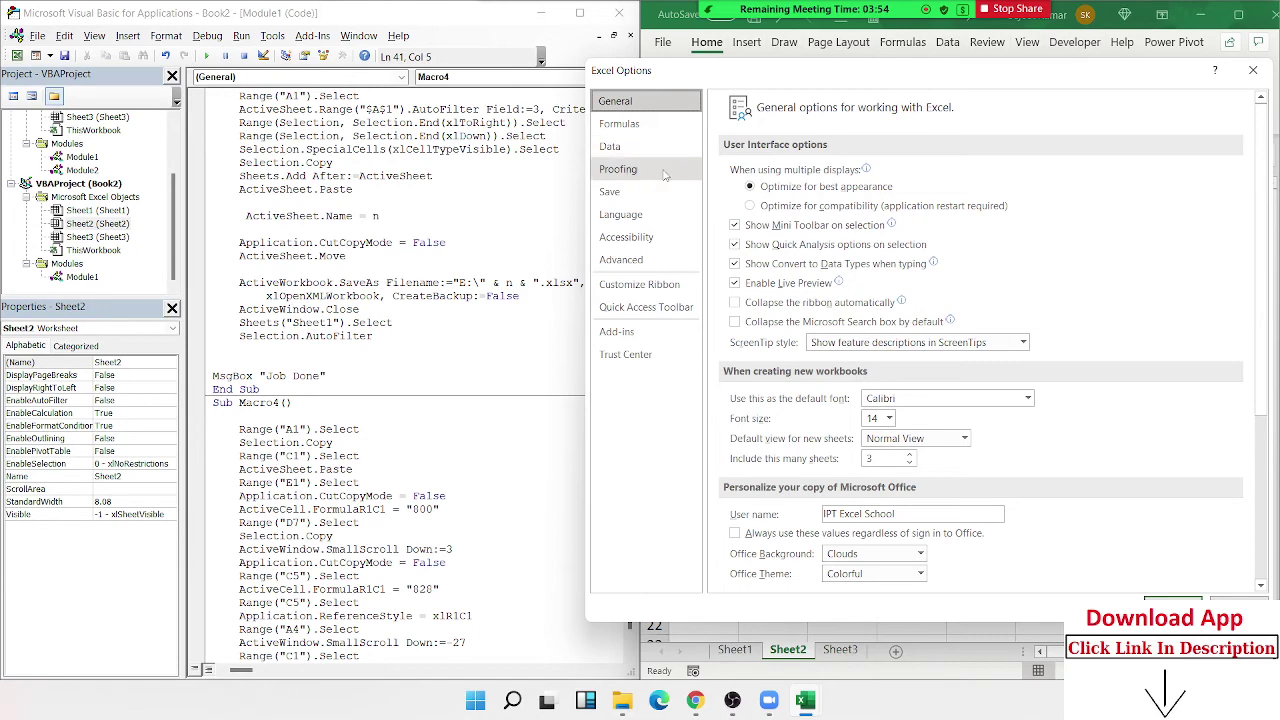
click(624, 124)
click(760, 300)
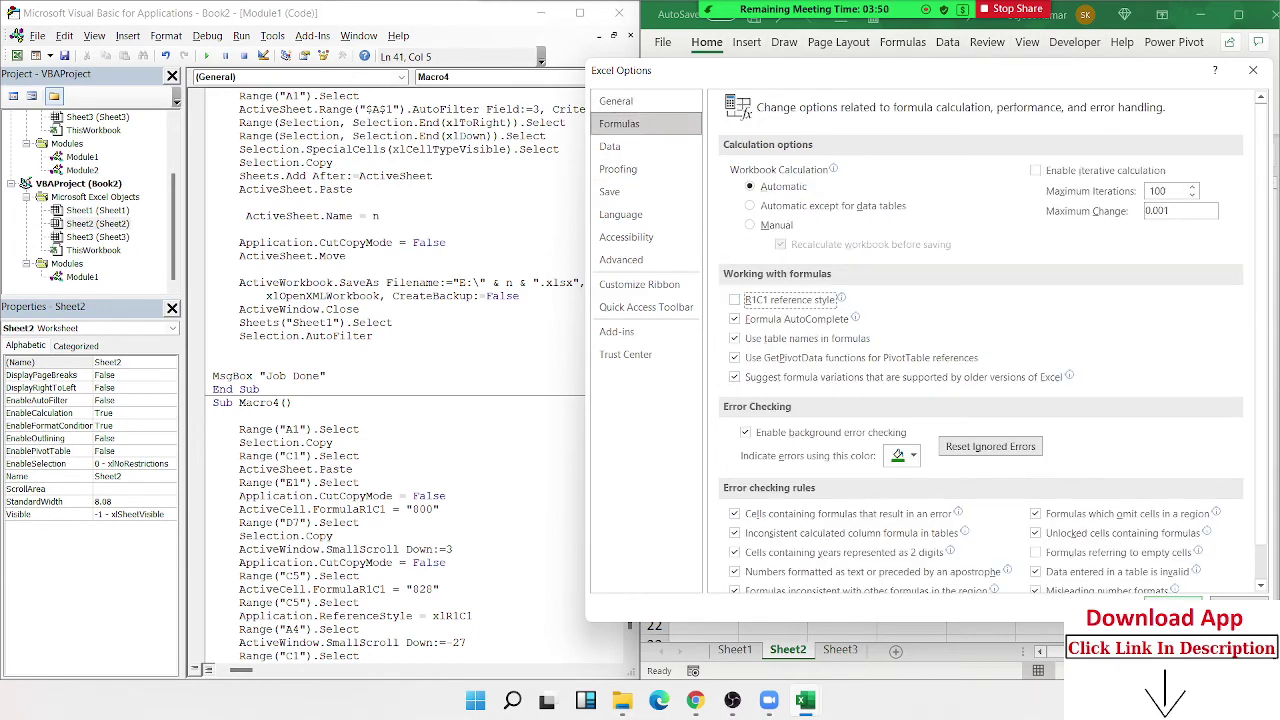
key(Return)
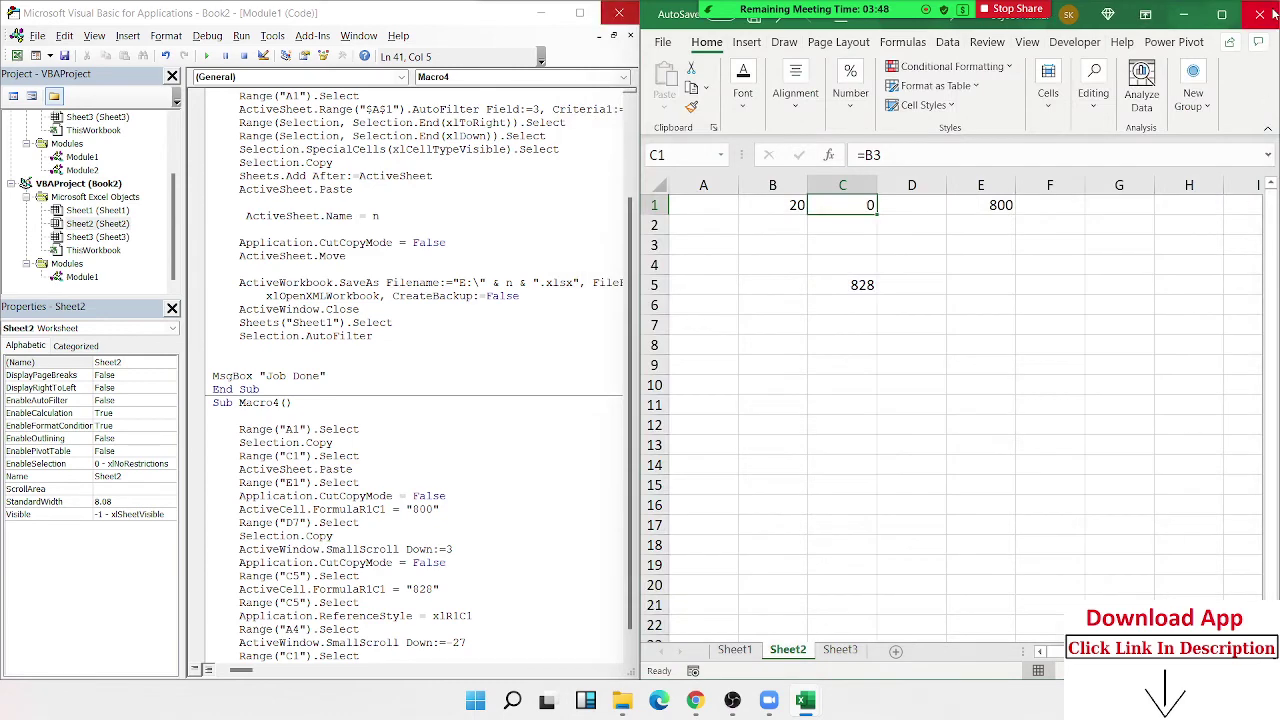
click(1259, 14)
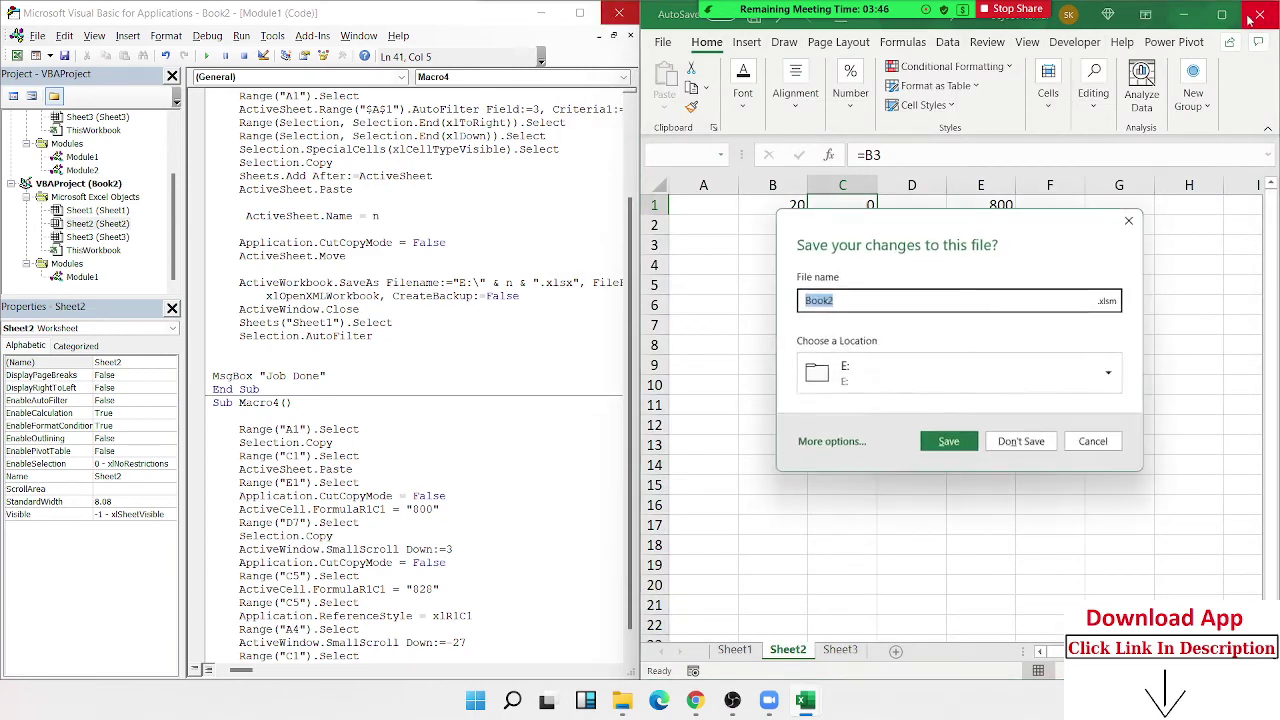
click(1022, 443)
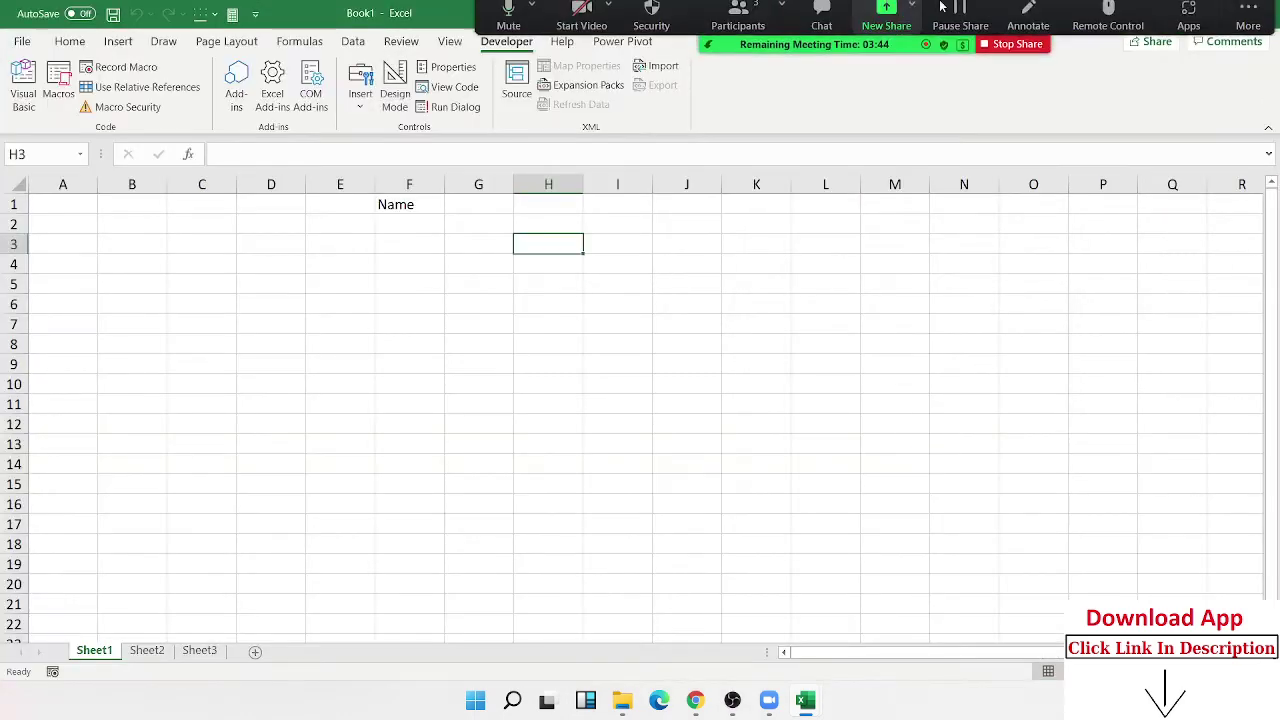
Step: Check the Zoom meeting info and stop sharing the screen
click(1246, 22)
click(1134, 246)
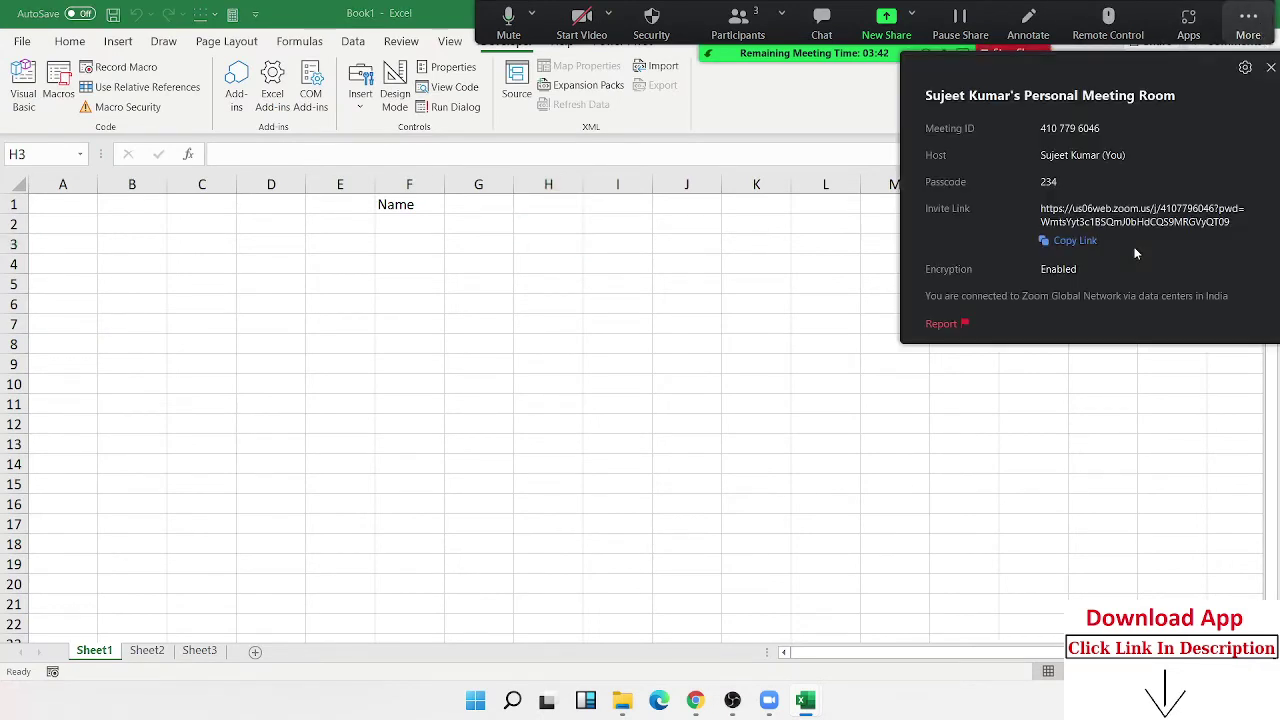
click(1012, 12)
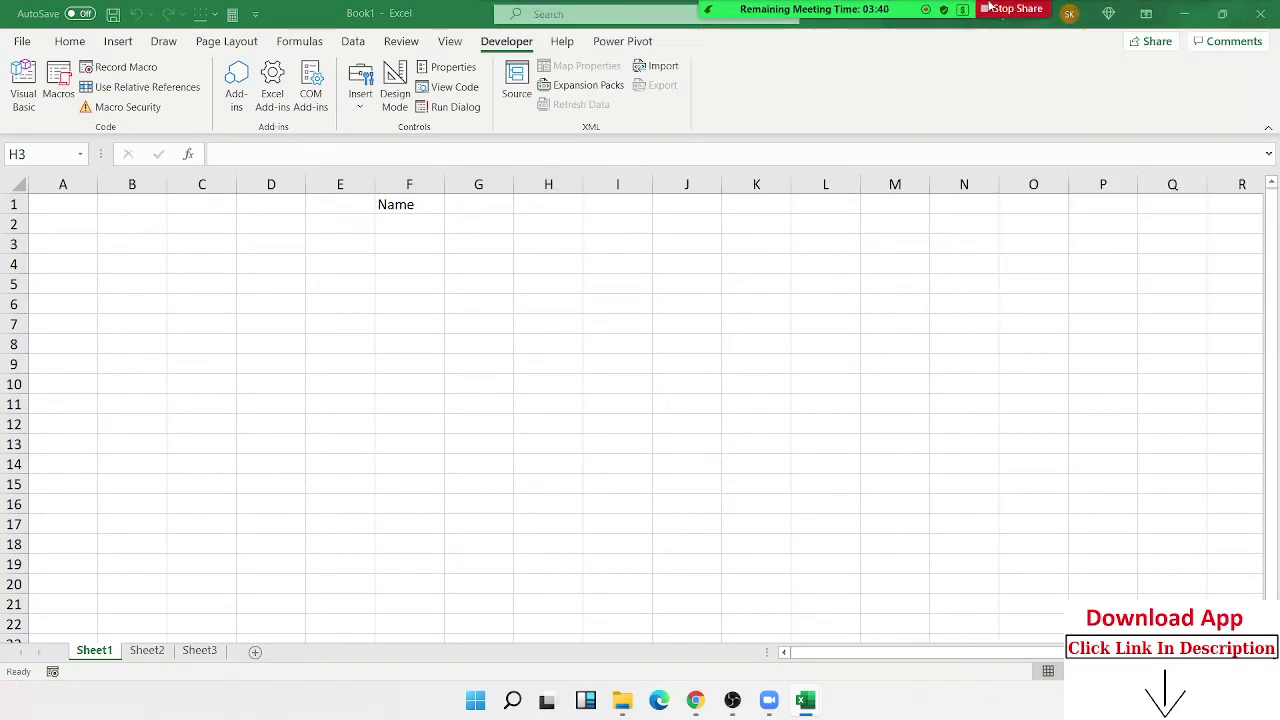
Step: End the Zoom meeting for all, close the Zoom home window and bring Chrome forward
click(1258, 12)
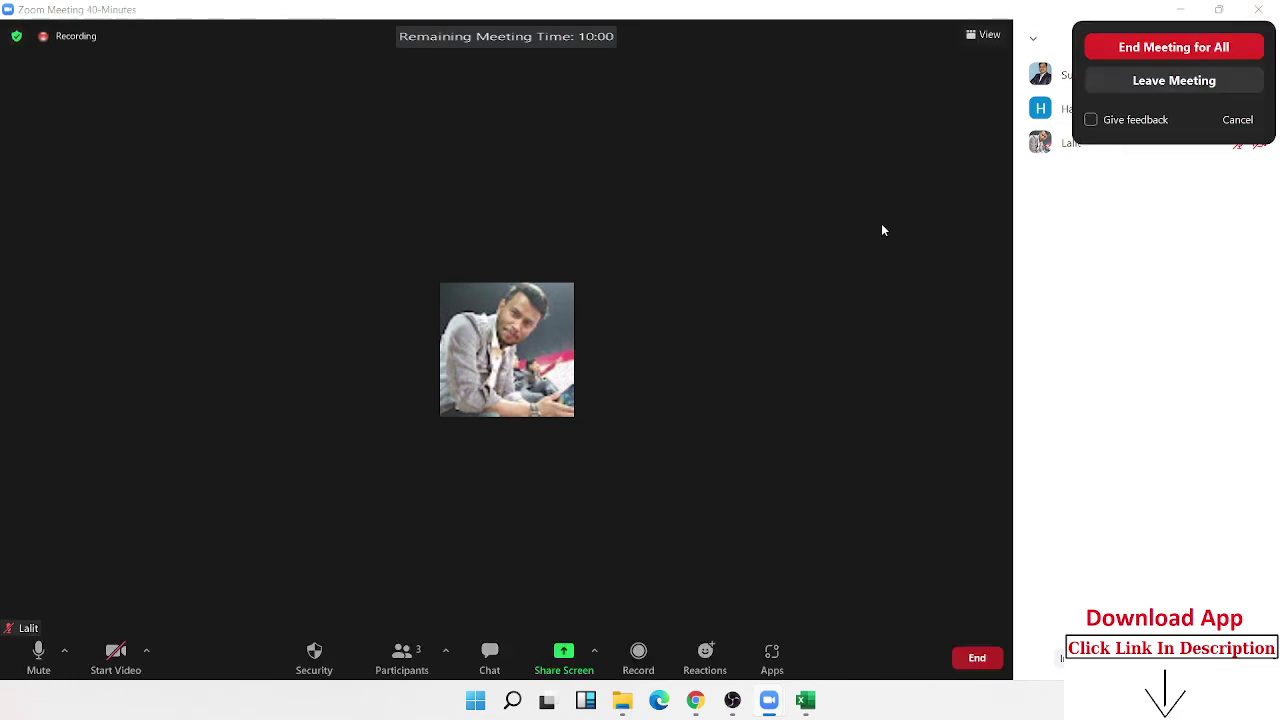
click(1136, 50)
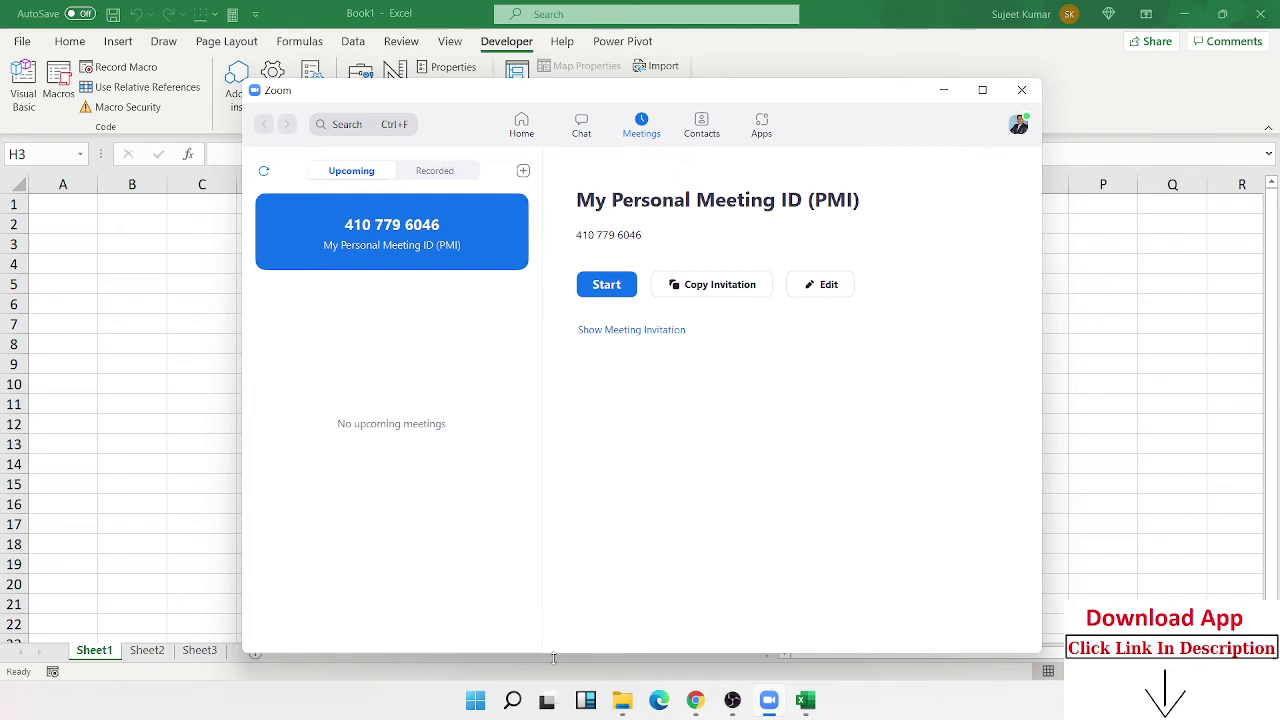
click(1022, 90)
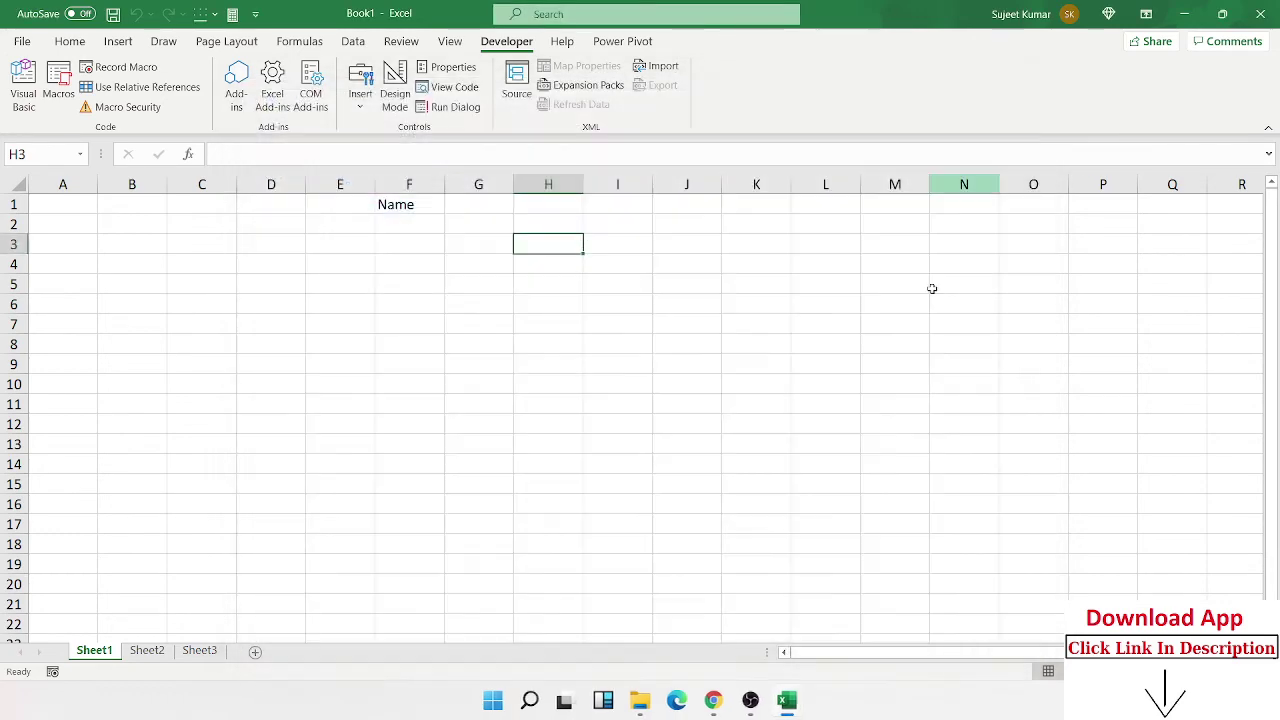
click(713, 700)
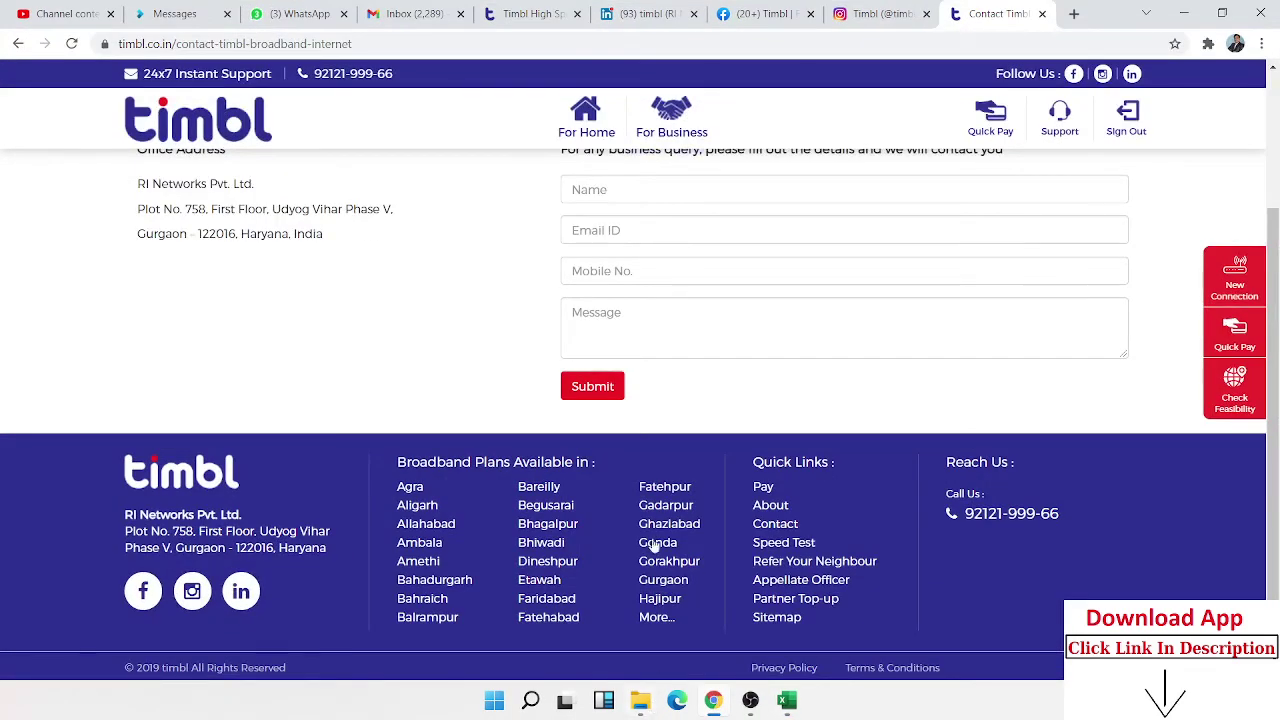
Step: Close the timbl contact page and Instagram browser tabs
scroll(655, 545, up, 2)
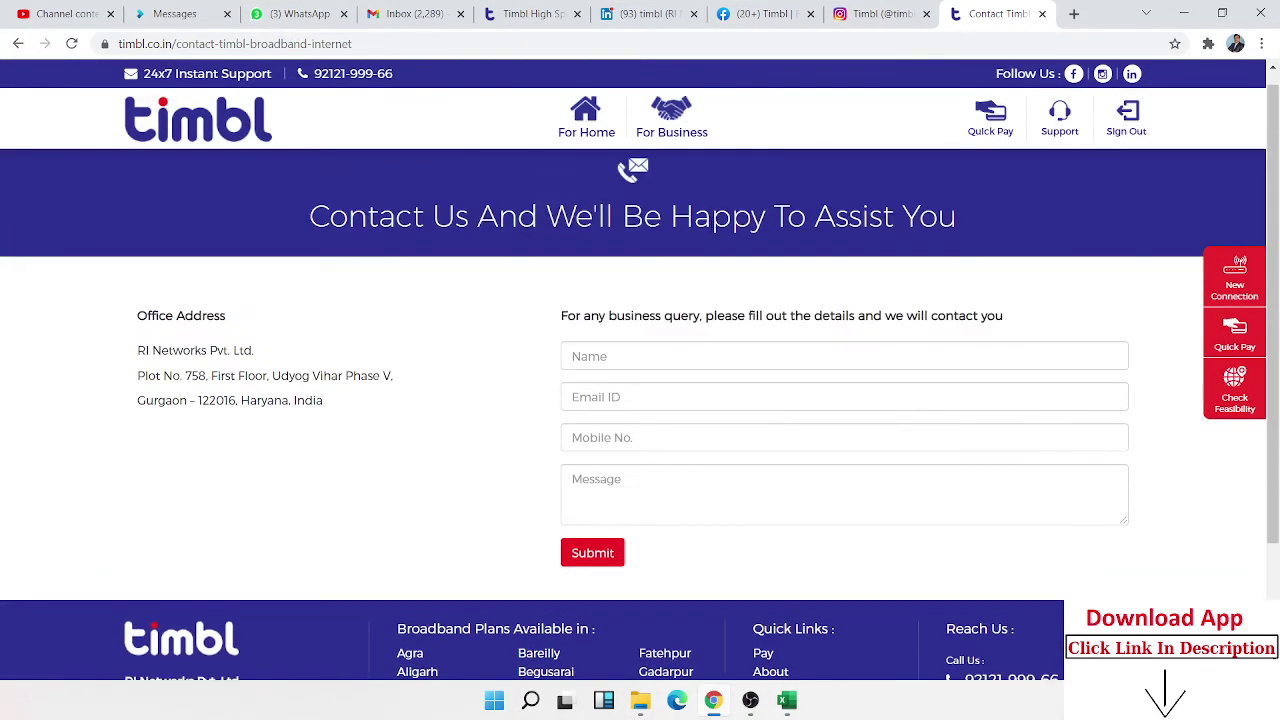
click(1042, 14)
click(1042, 14)
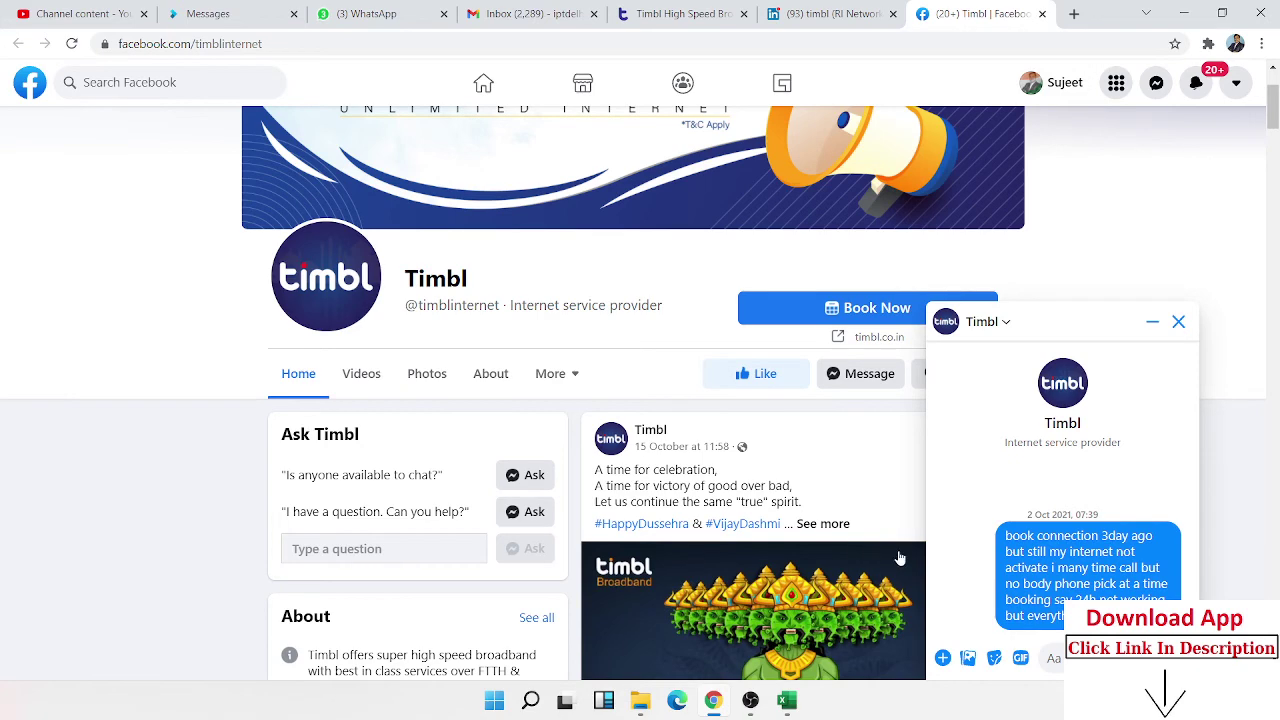
Step: Close the Timbl Messenger chat and show the Timbl Page's extra actions
scroll(1010, 560, down, 2)
scroll(1010, 560, up, 3)
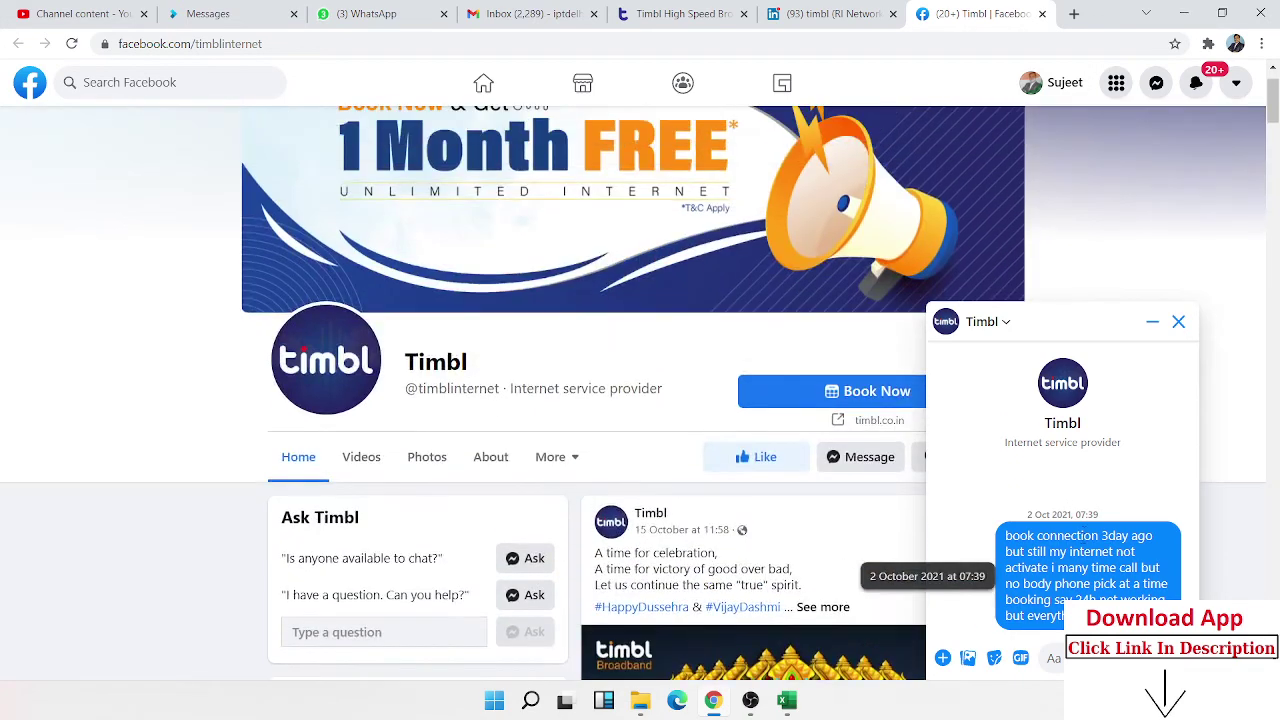
click(1178, 321)
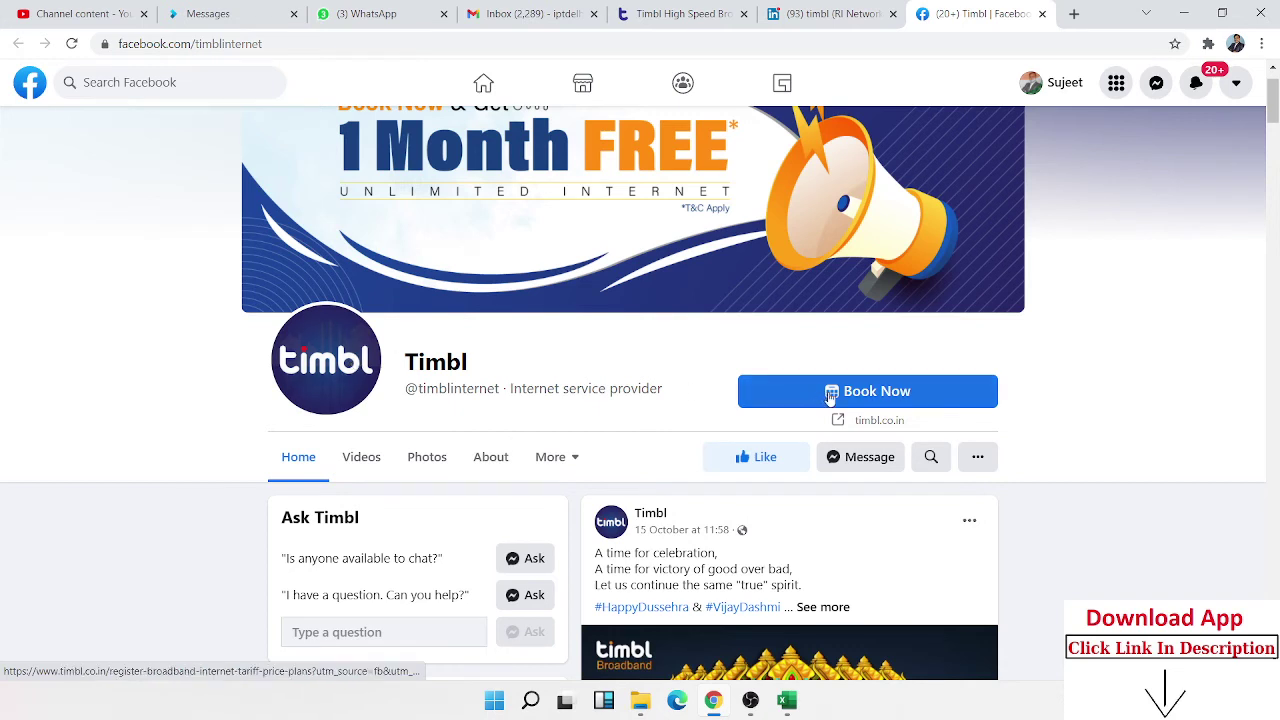
click(970, 459)
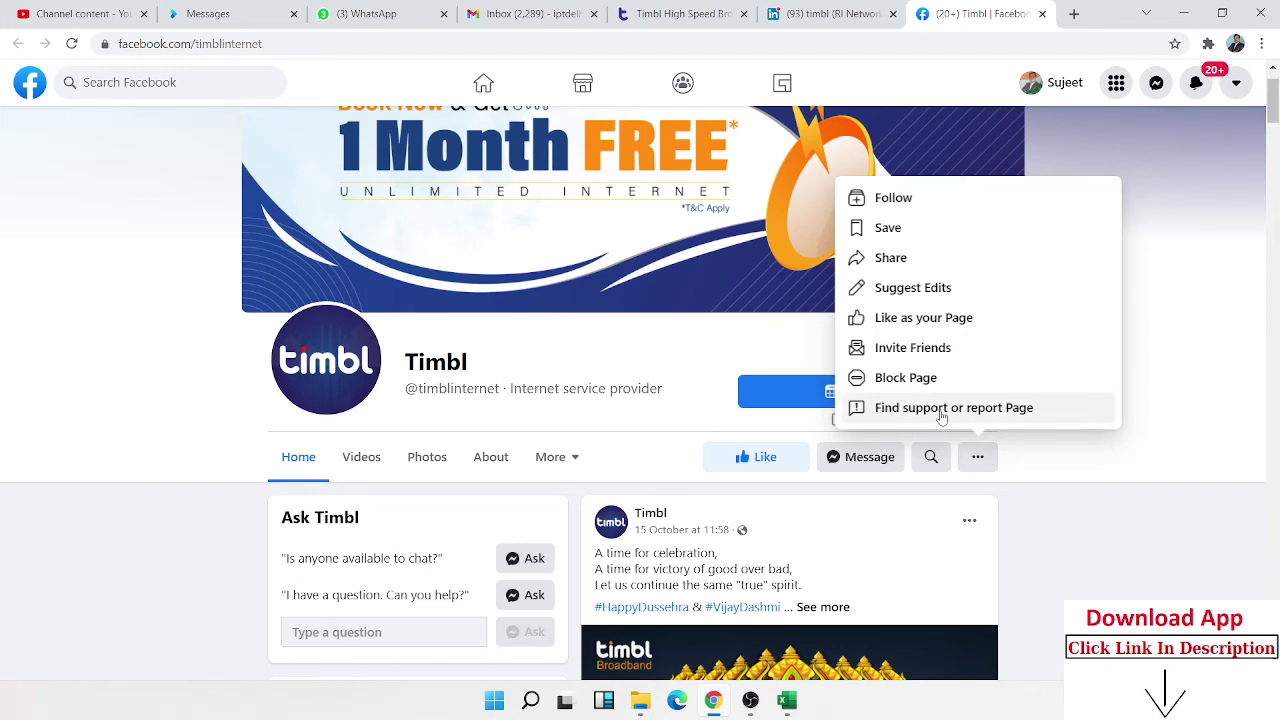
Step: Report the Timbl Page under Scams and fake Pages as not a real public figure, media company or brand
click(941, 417)
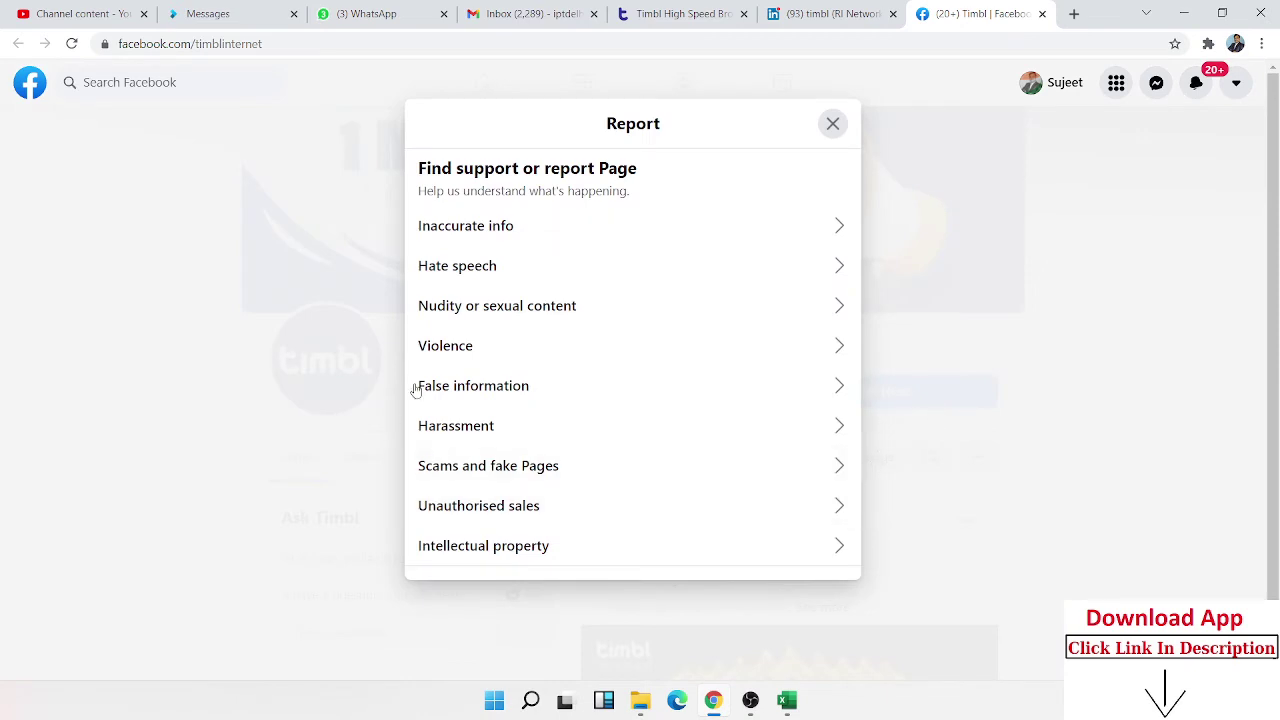
click(471, 358)
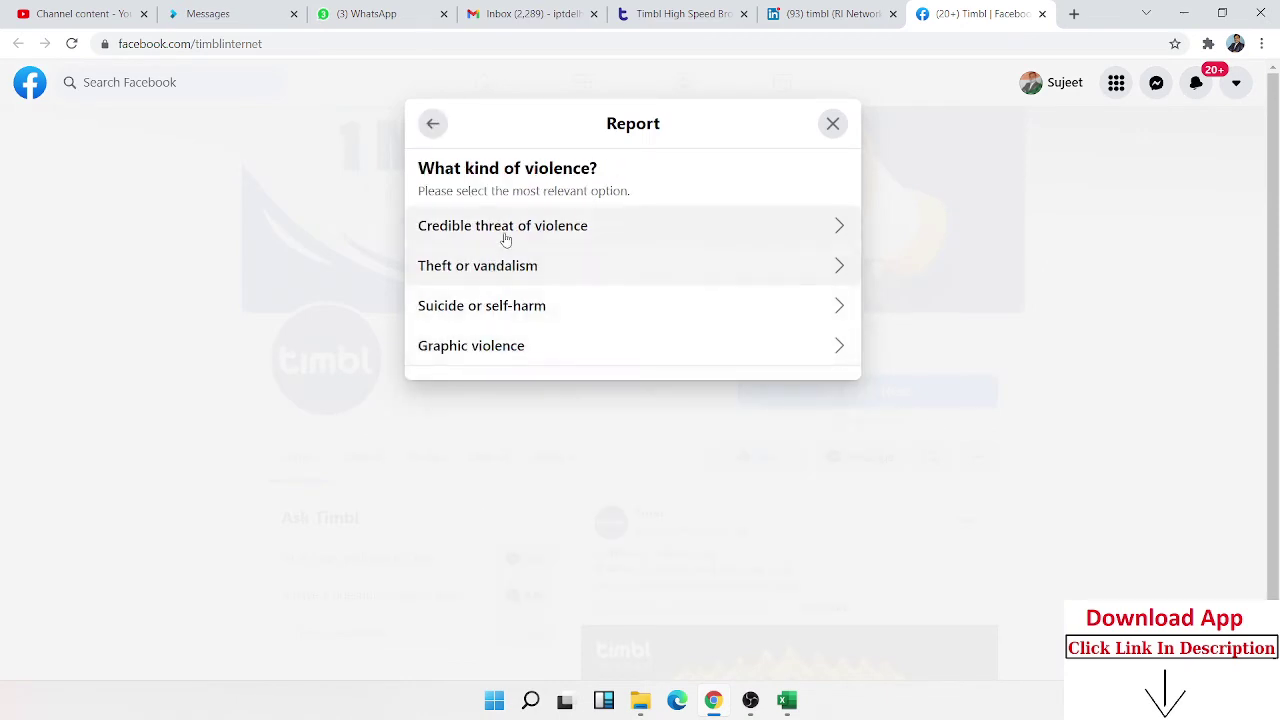
click(432, 123)
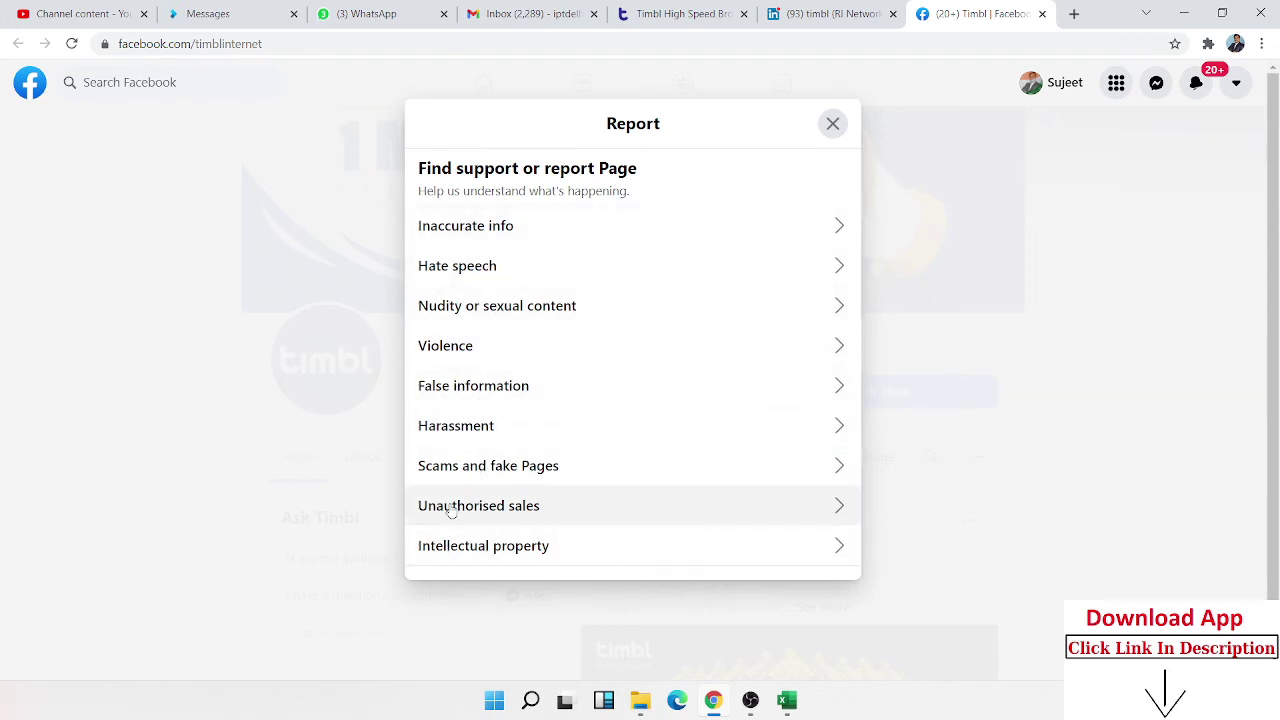
click(462, 478)
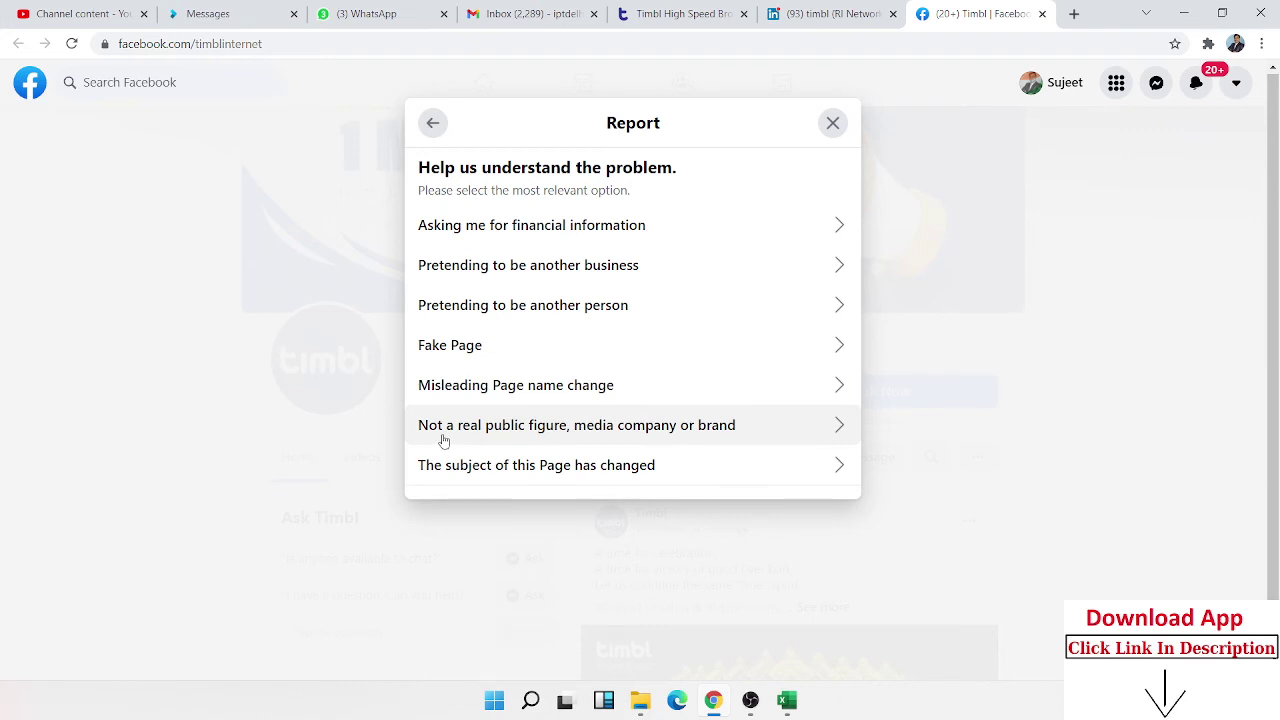
click(444, 437)
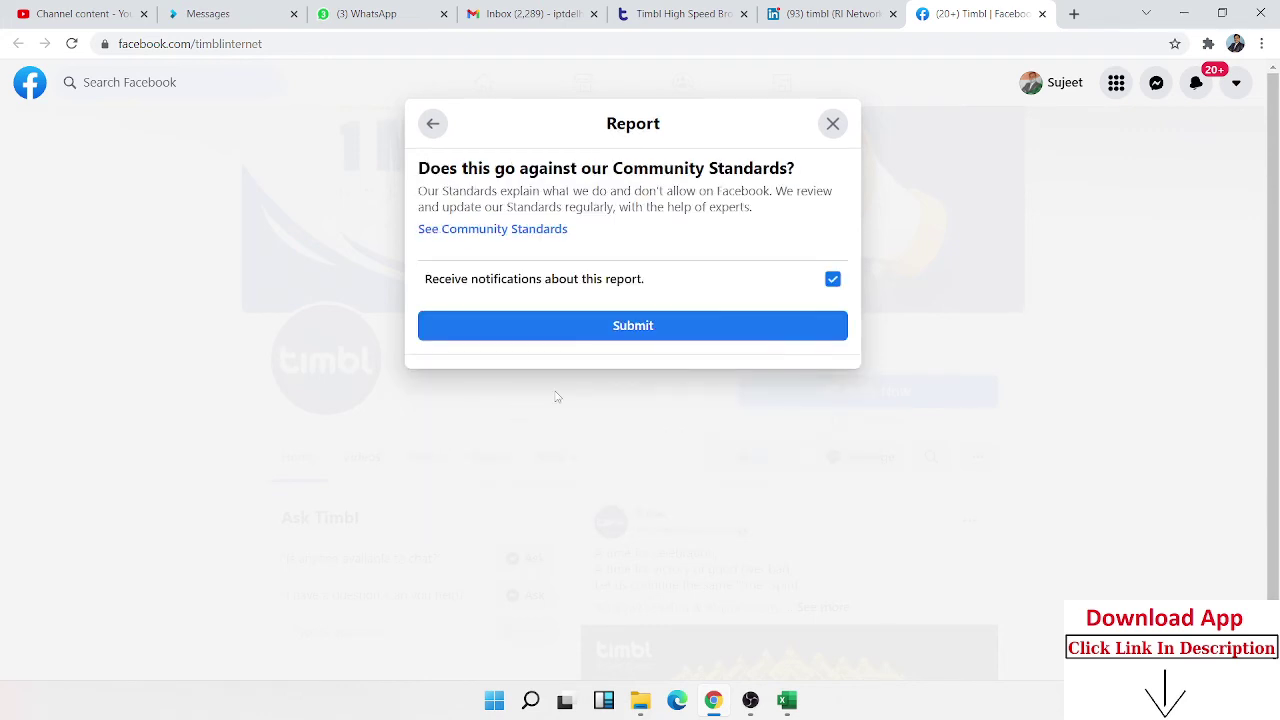
click(589, 335)
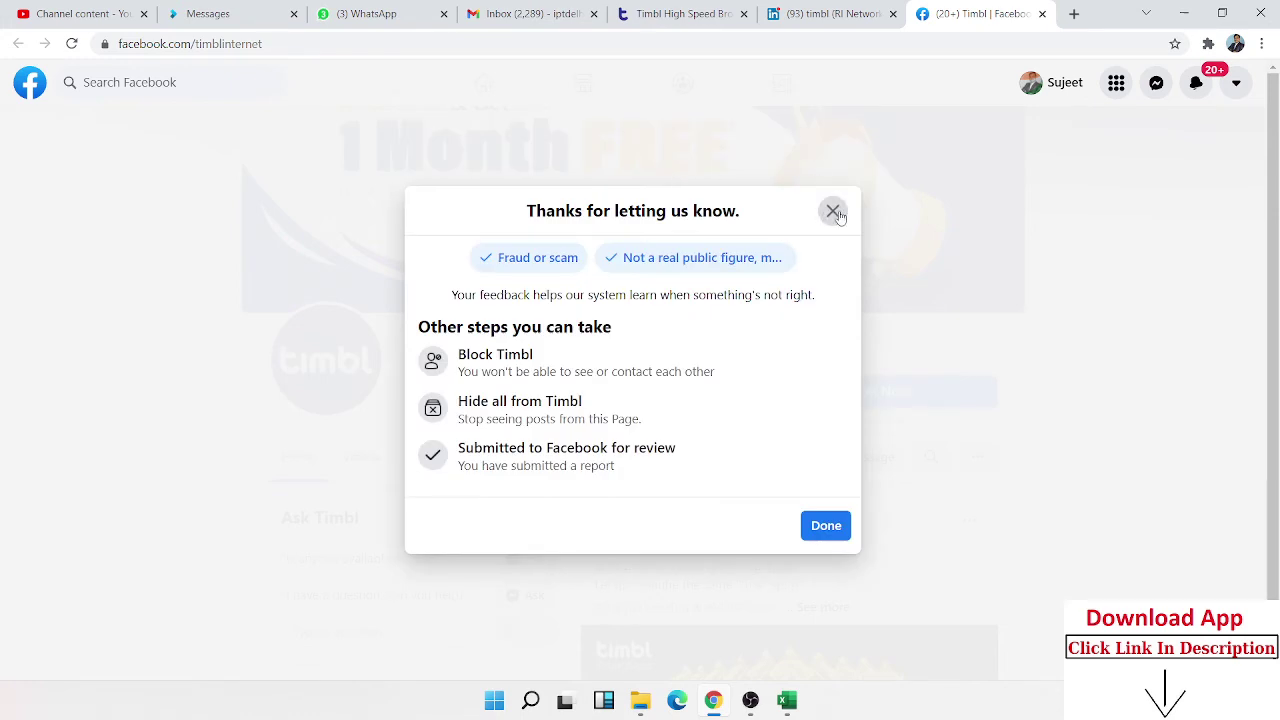
click(836, 213)
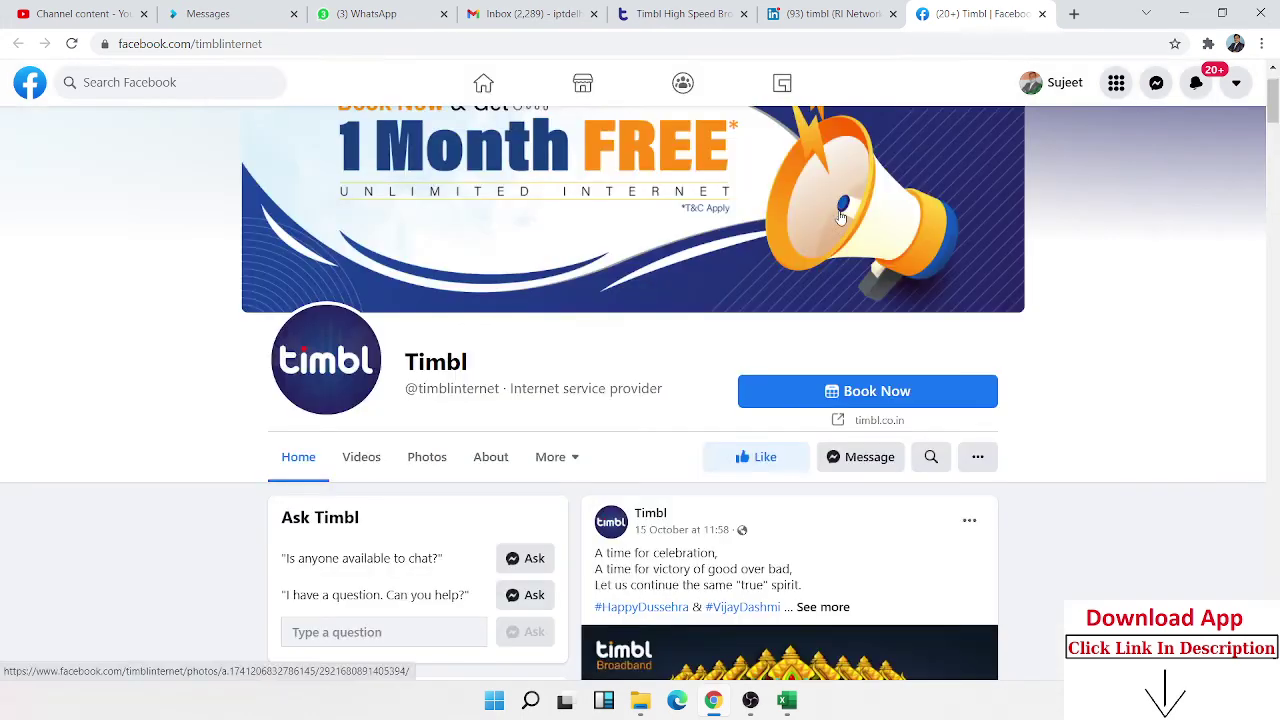
Step: Close Facebook and send a LinkedIn lead 'Do you want to Learn Advanced Excel'
click(1043, 14)
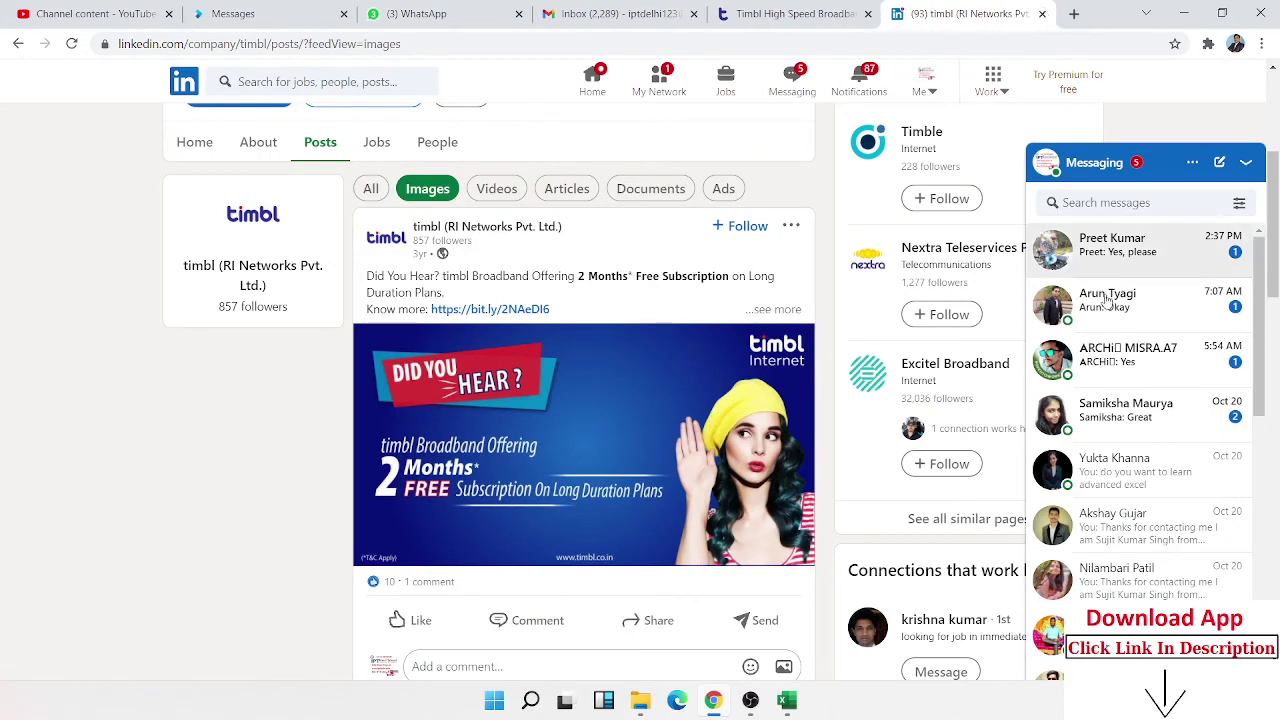
click(1065, 418)
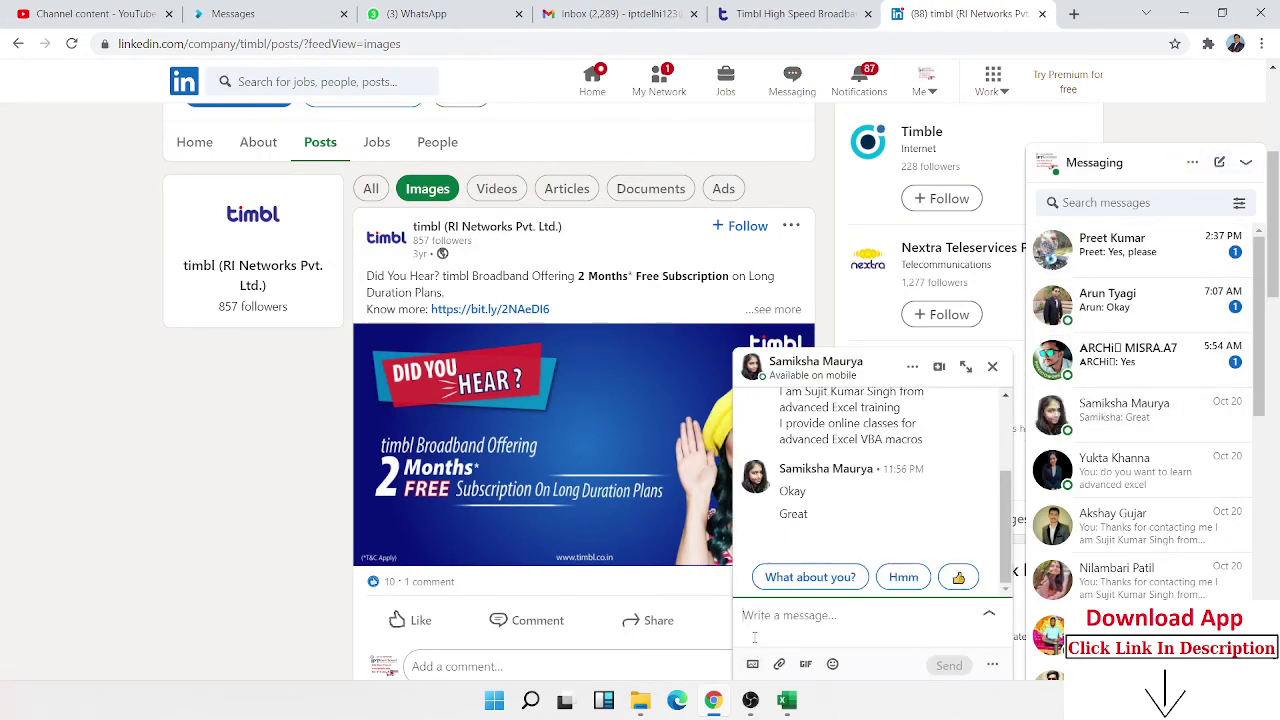
text(Do)
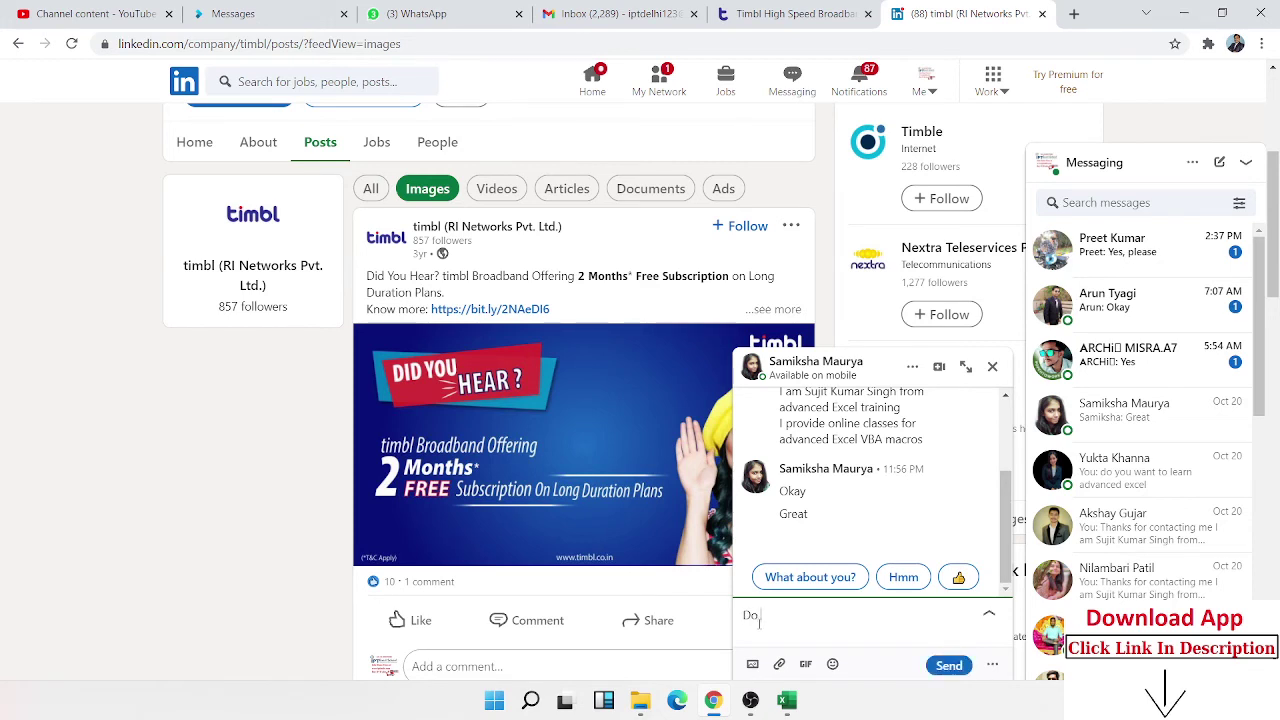
text( you want t)
text(o learn)
key(BackSpace)
key(BackSpace)
text(ear)
text(n Ad)
text(vanced Excel)
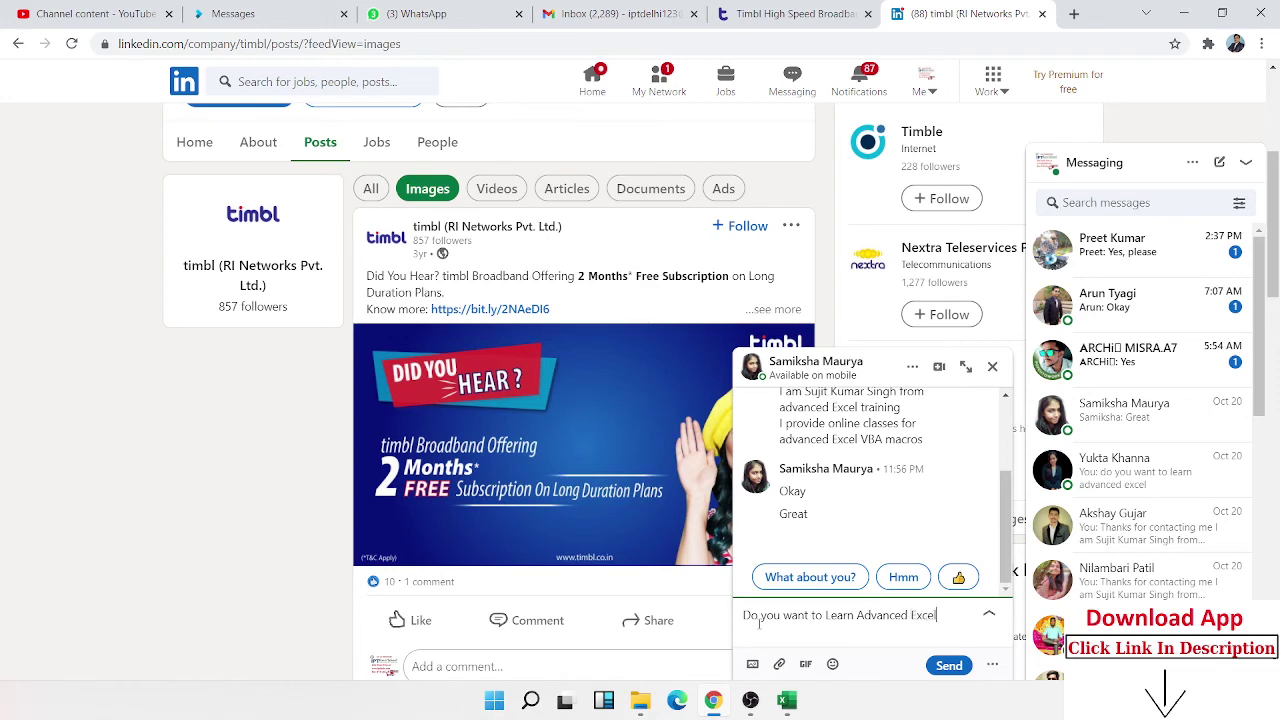
click(946, 665)
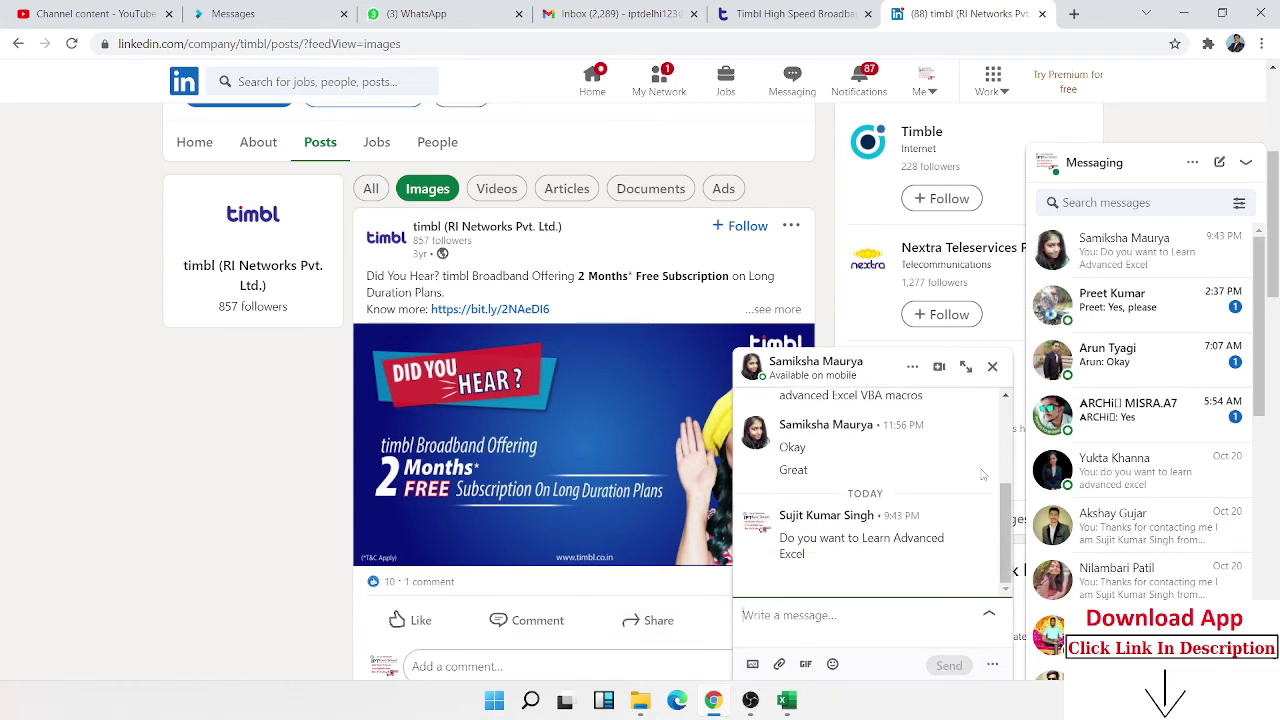
click(992, 366)
click(1117, 408)
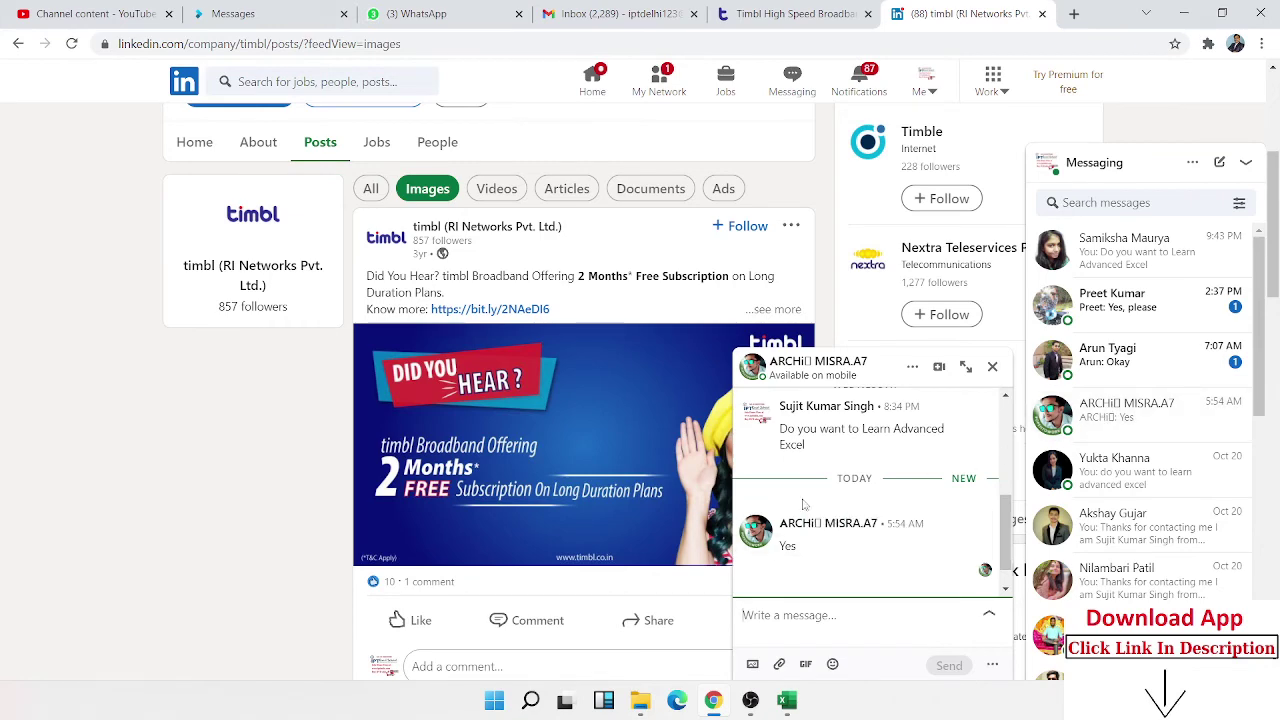
Step: Send another lead 'Do you want to Learn Advanced Excel', correcting the misspelled 'Advanced'
click(810, 368)
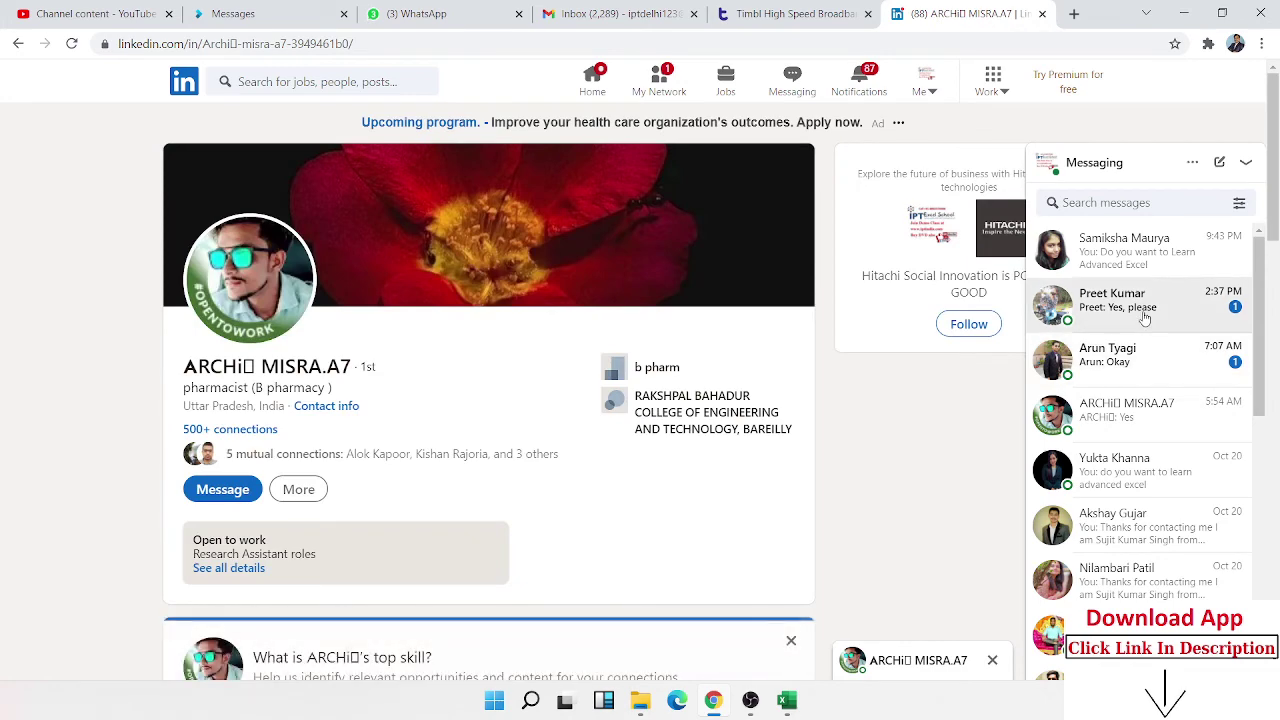
click(1140, 298)
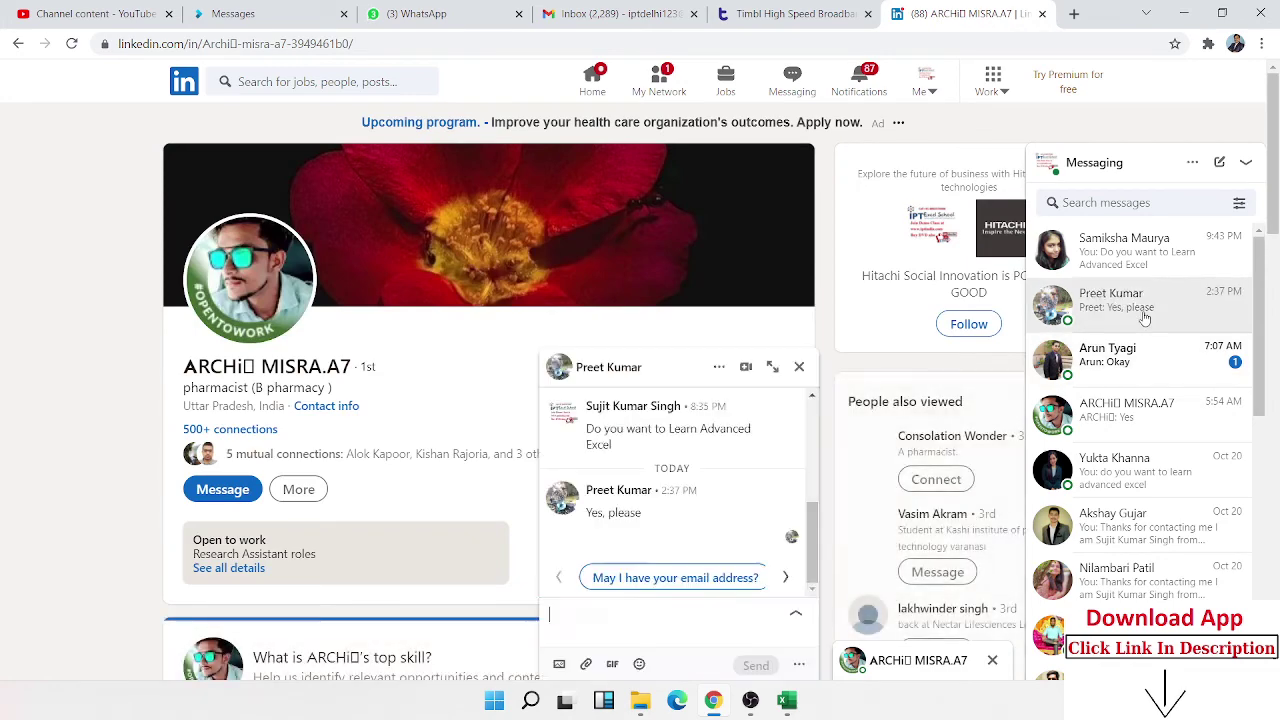
click(640, 367)
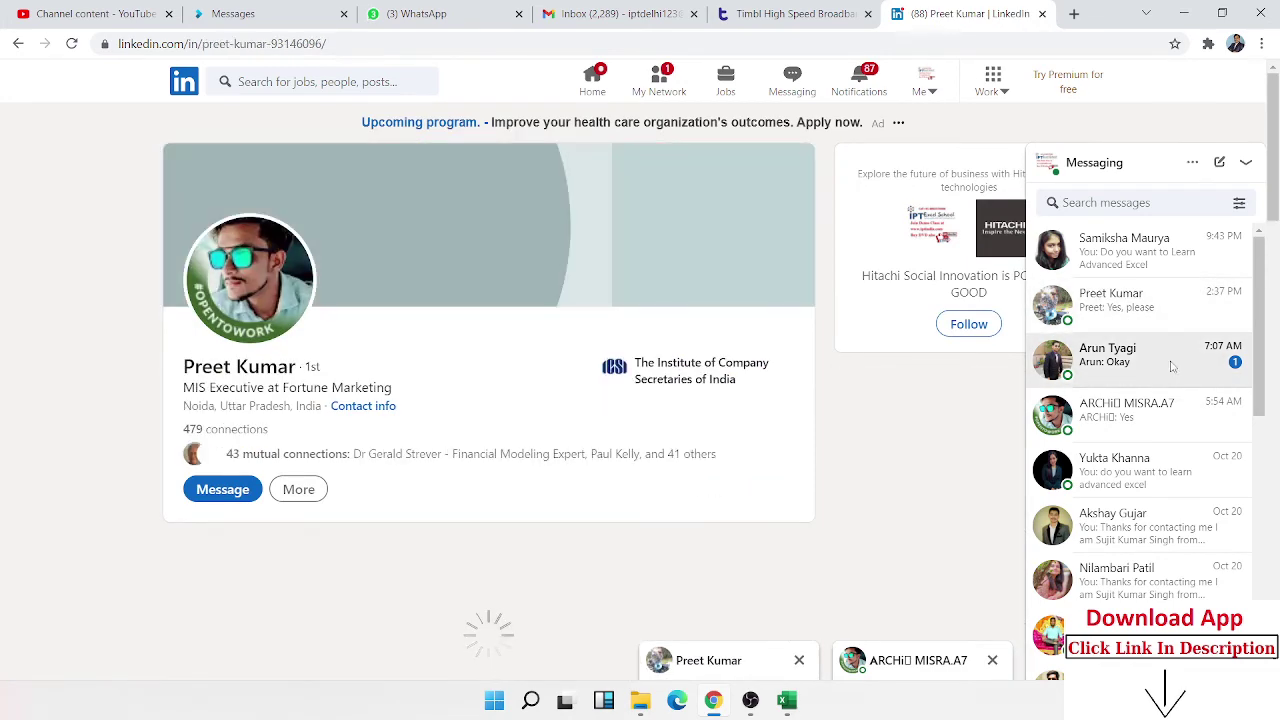
click(1173, 360)
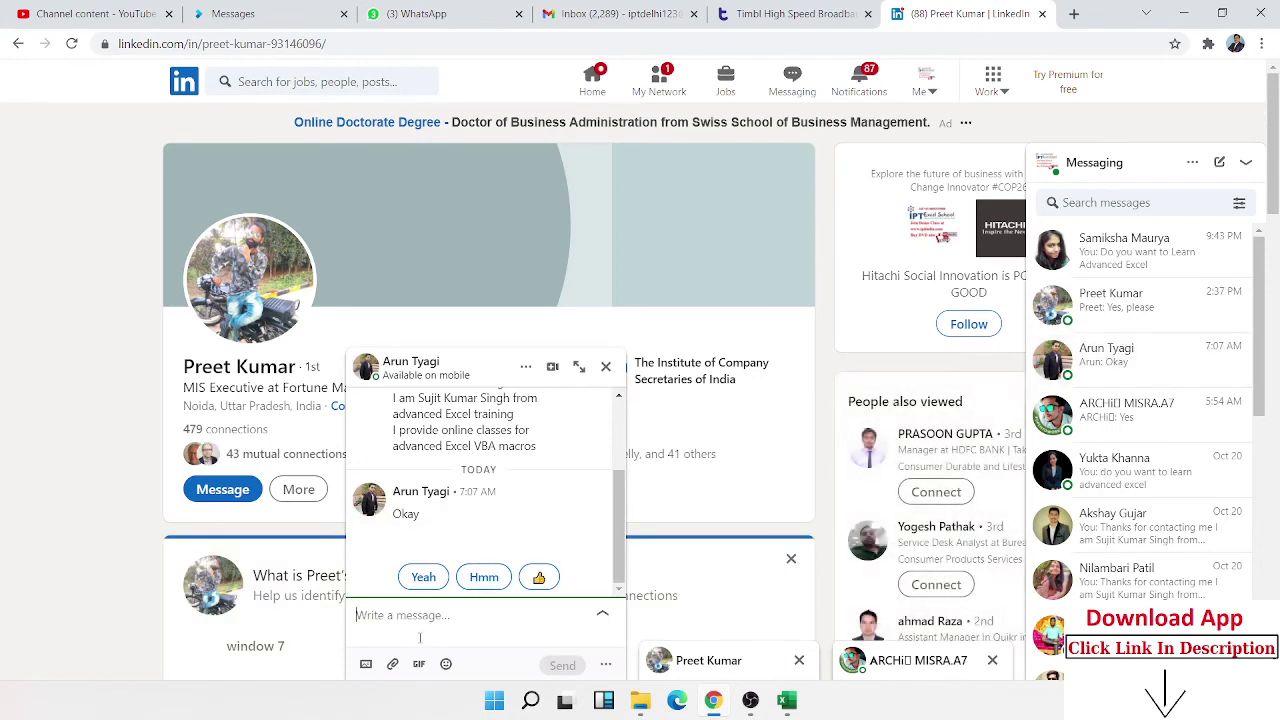
text(Do )
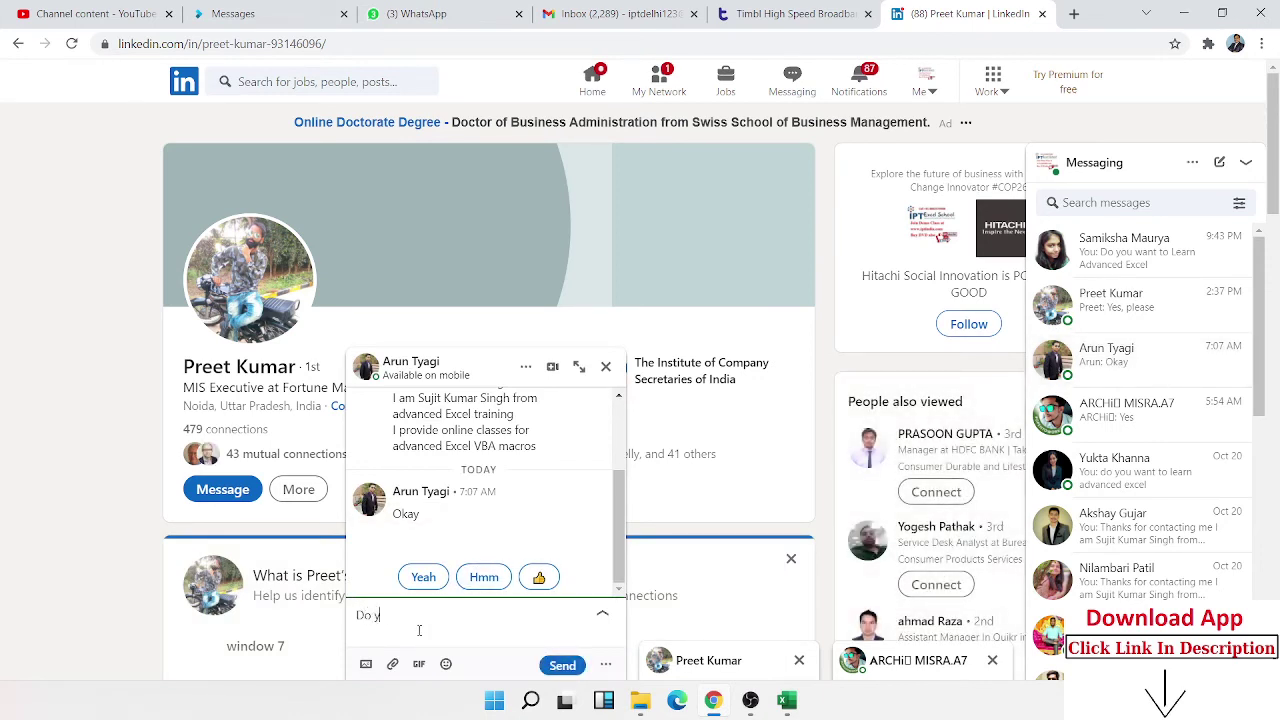
text(you want )
text(to )
text(Learn A)
text(dev)
text(anced Excel)
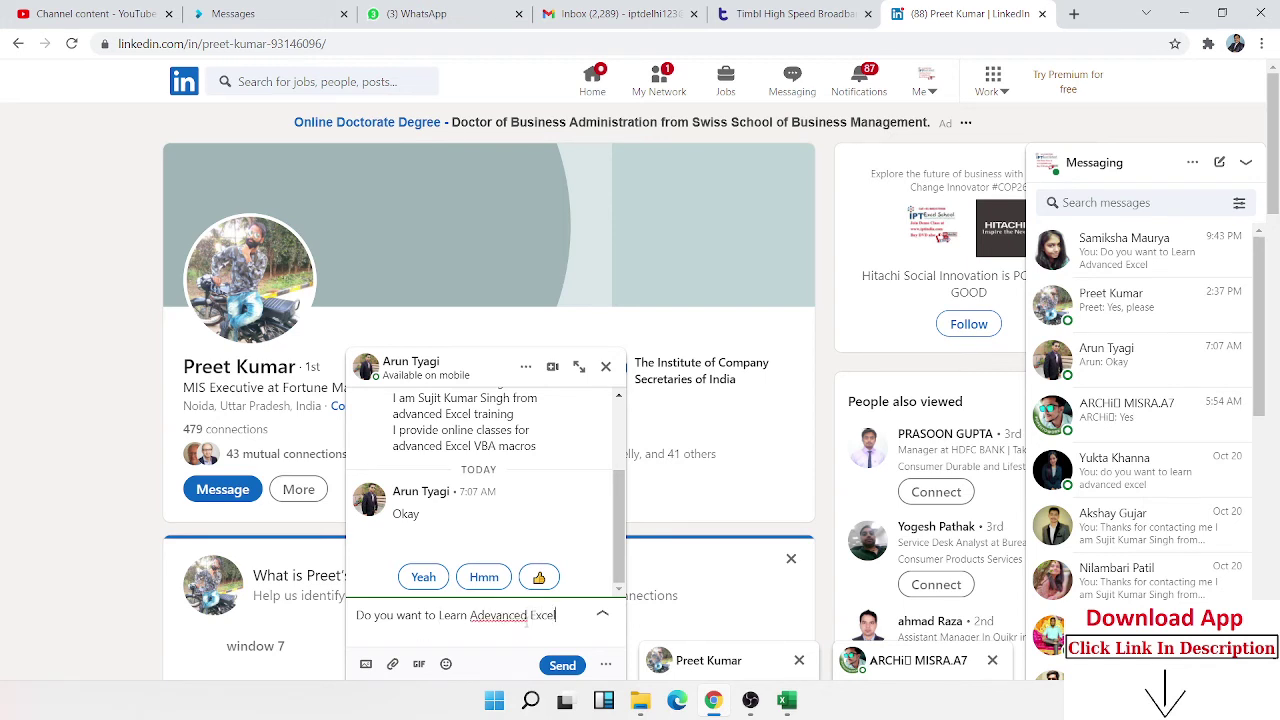
right_click(495, 616)
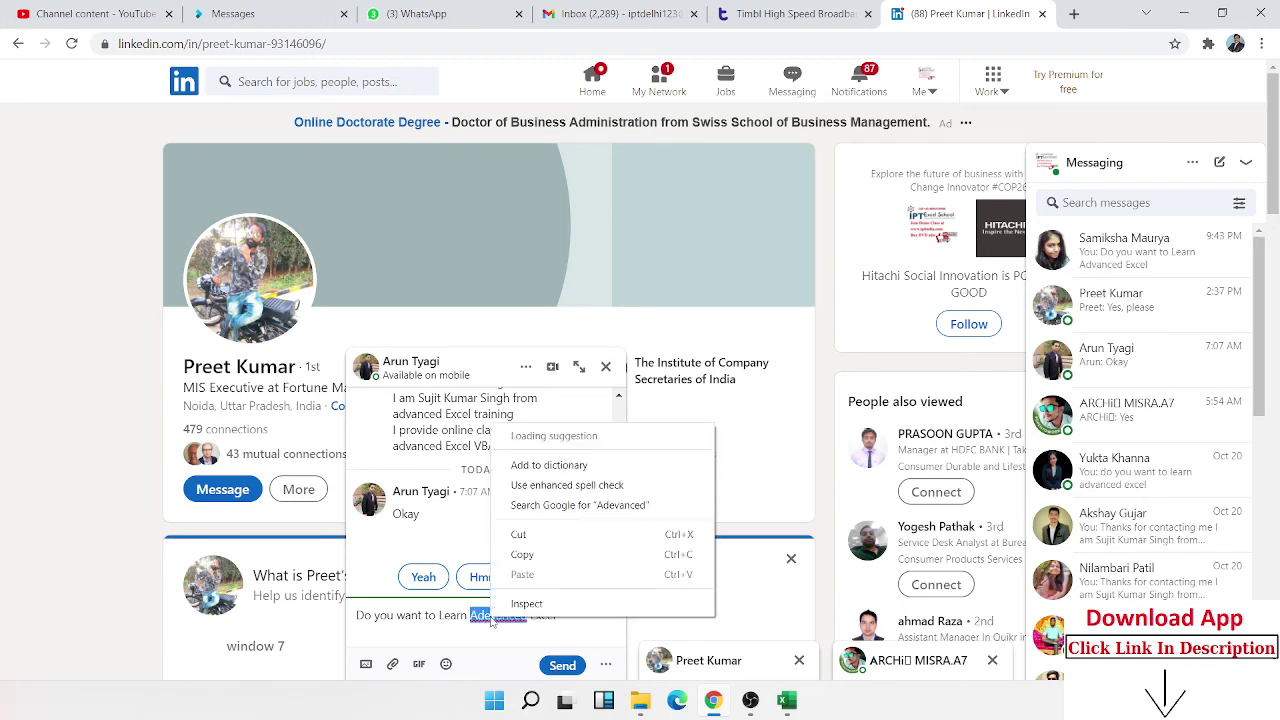
click(553, 434)
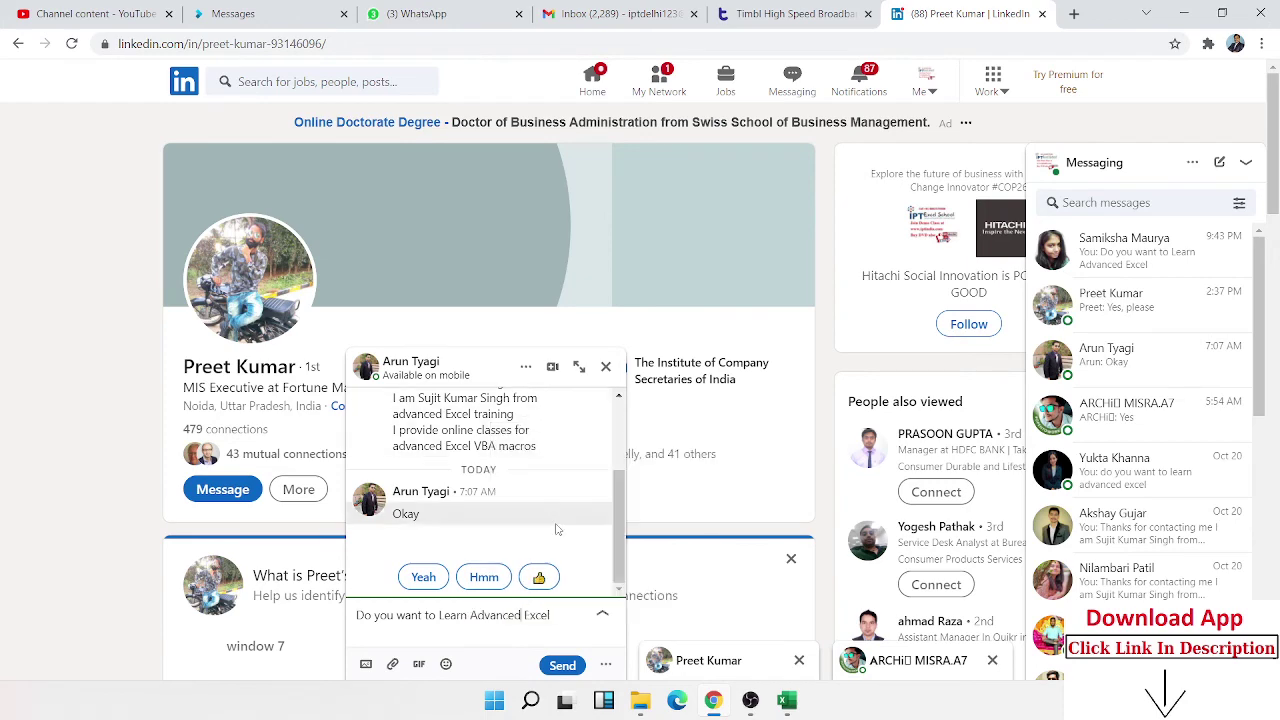
click(573, 663)
click(606, 367)
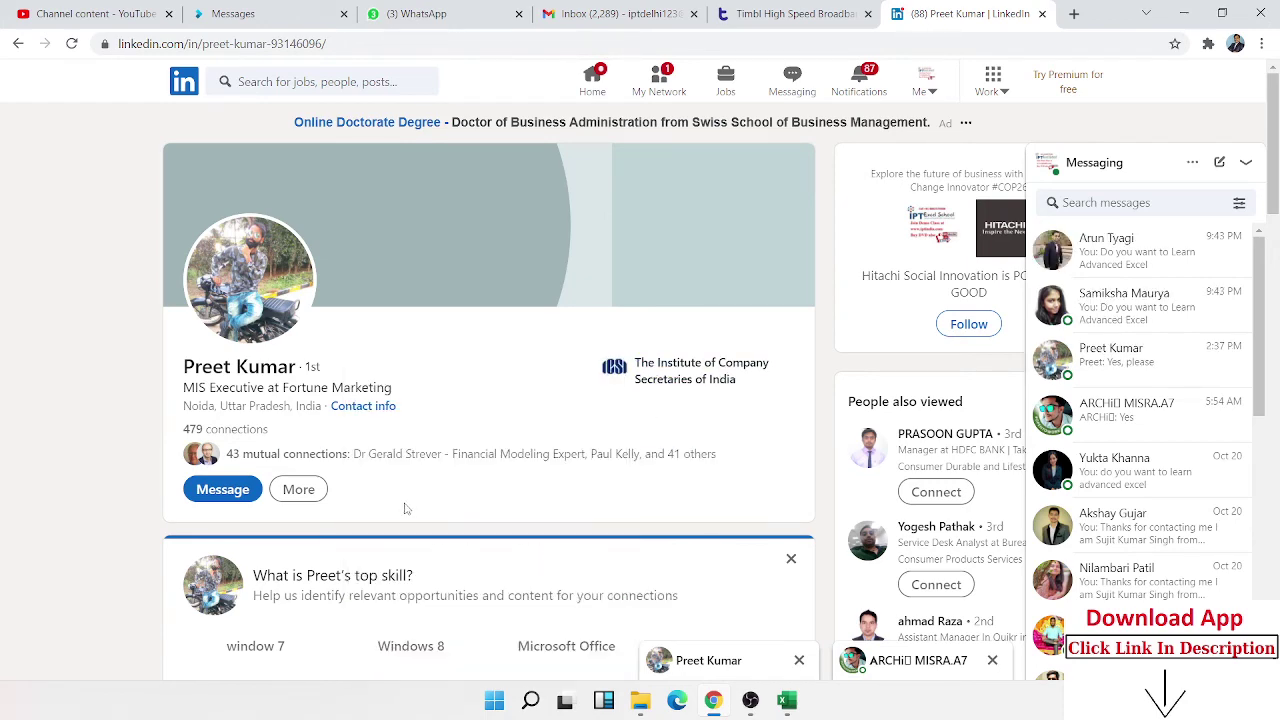
Step: Open the connection's contact info and select their e-mail address
click(363, 409)
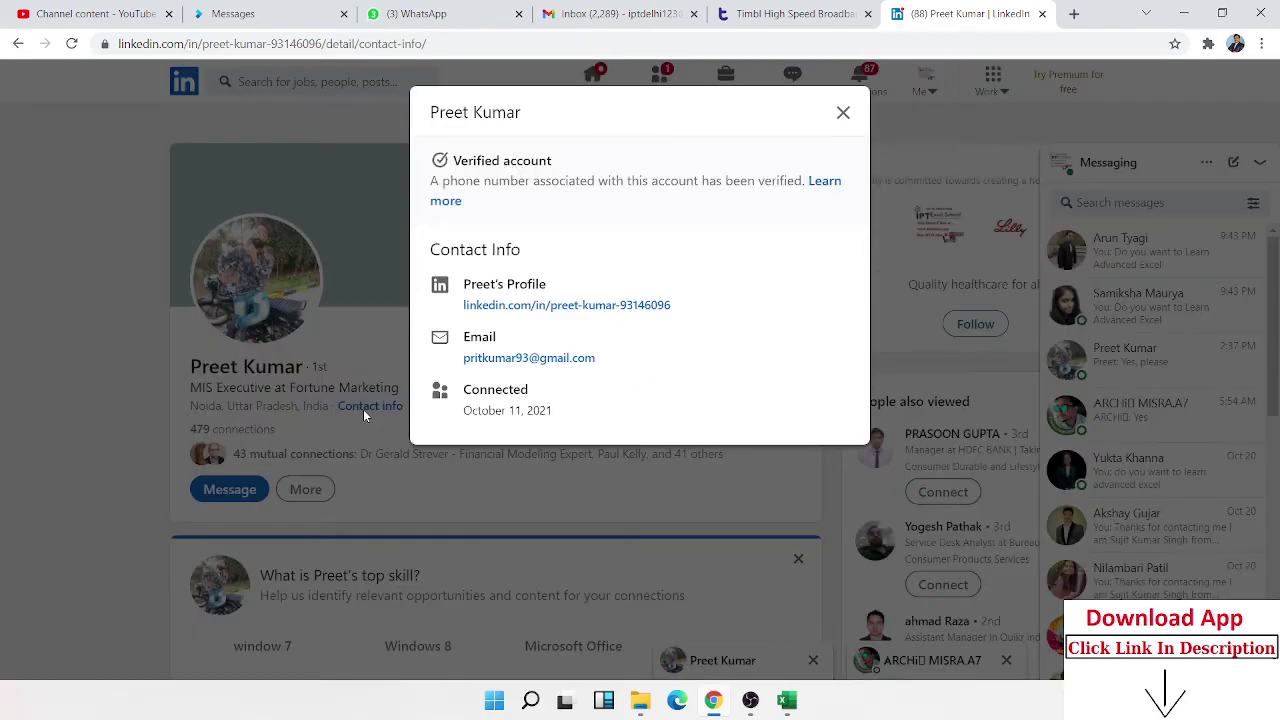
drag(598, 359, 529, 360)
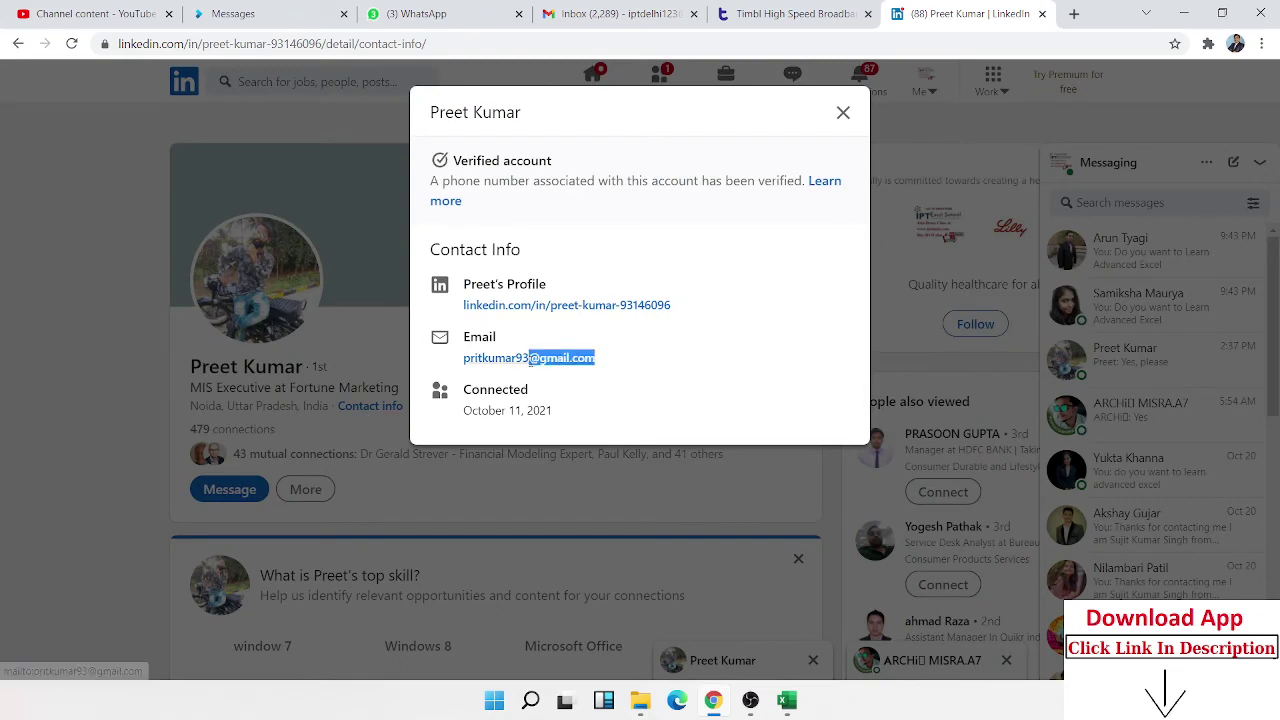
triple_click(466, 360)
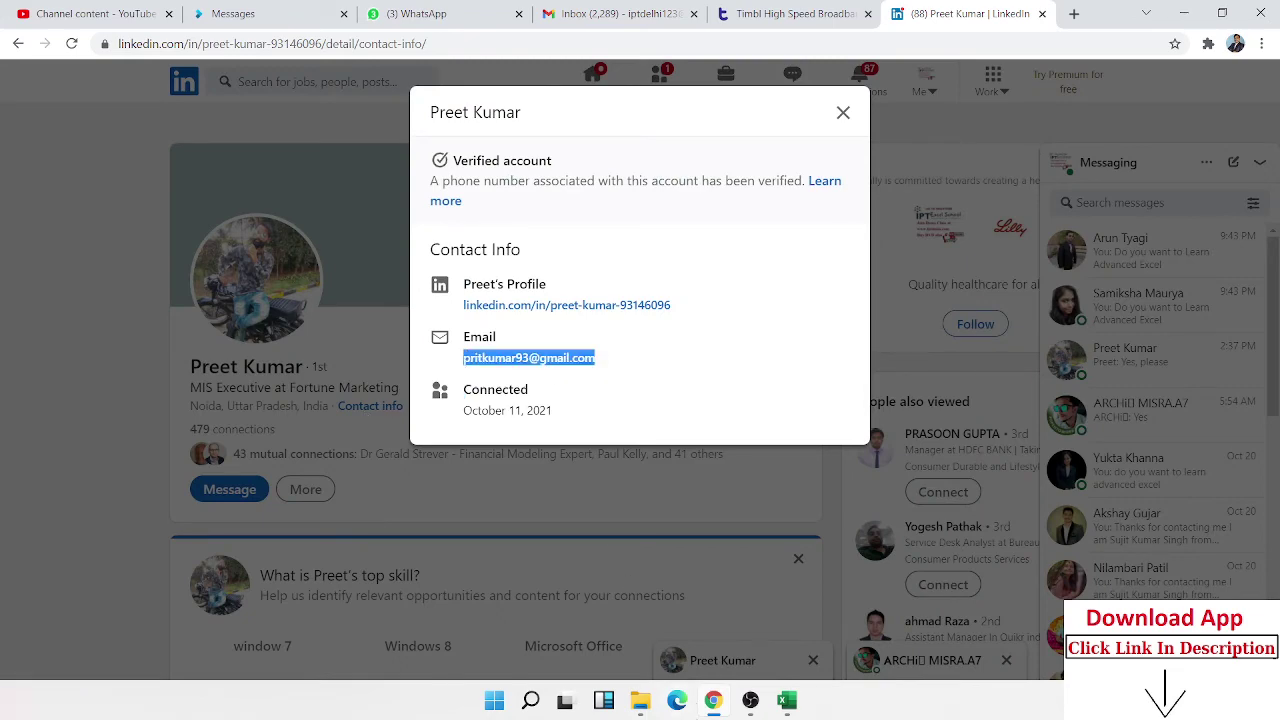
key(super)
Step: Launch Outlook by searching 'outlook' in Windows Start
text(outlook)
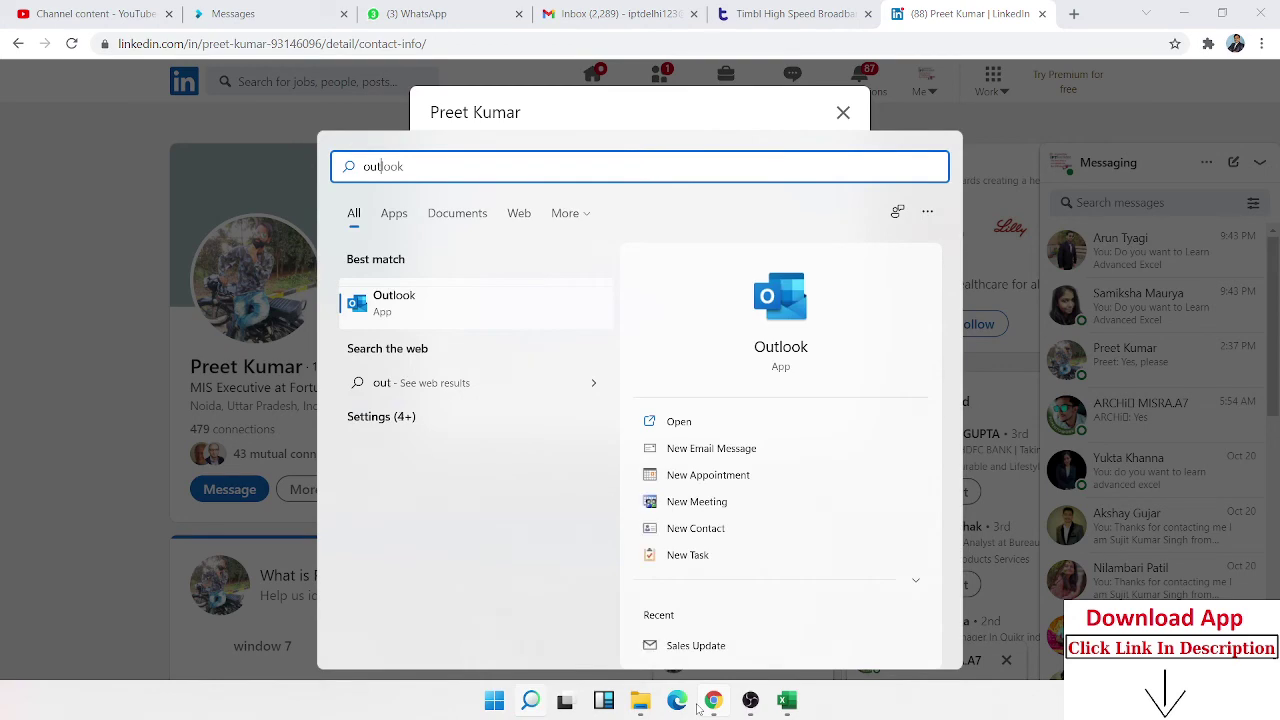
key(Return)
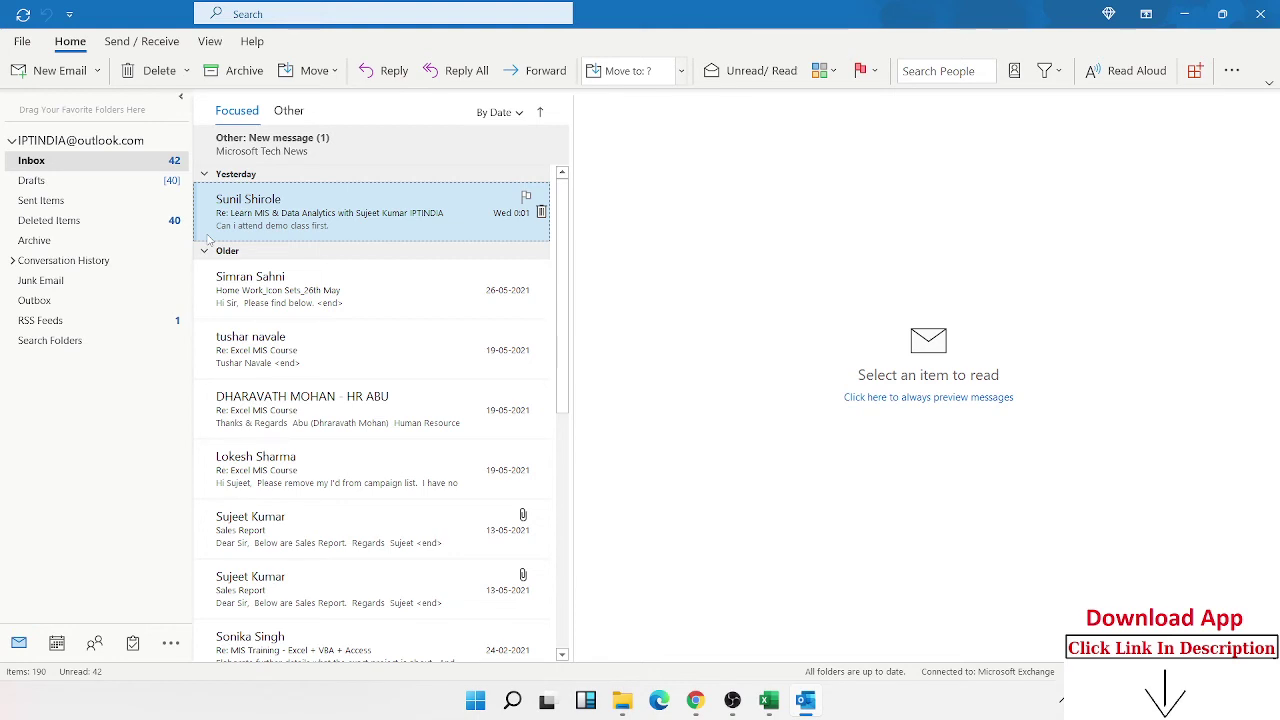
Step: Find the course-details email sent to several leads in Sent Items
click(218, 222)
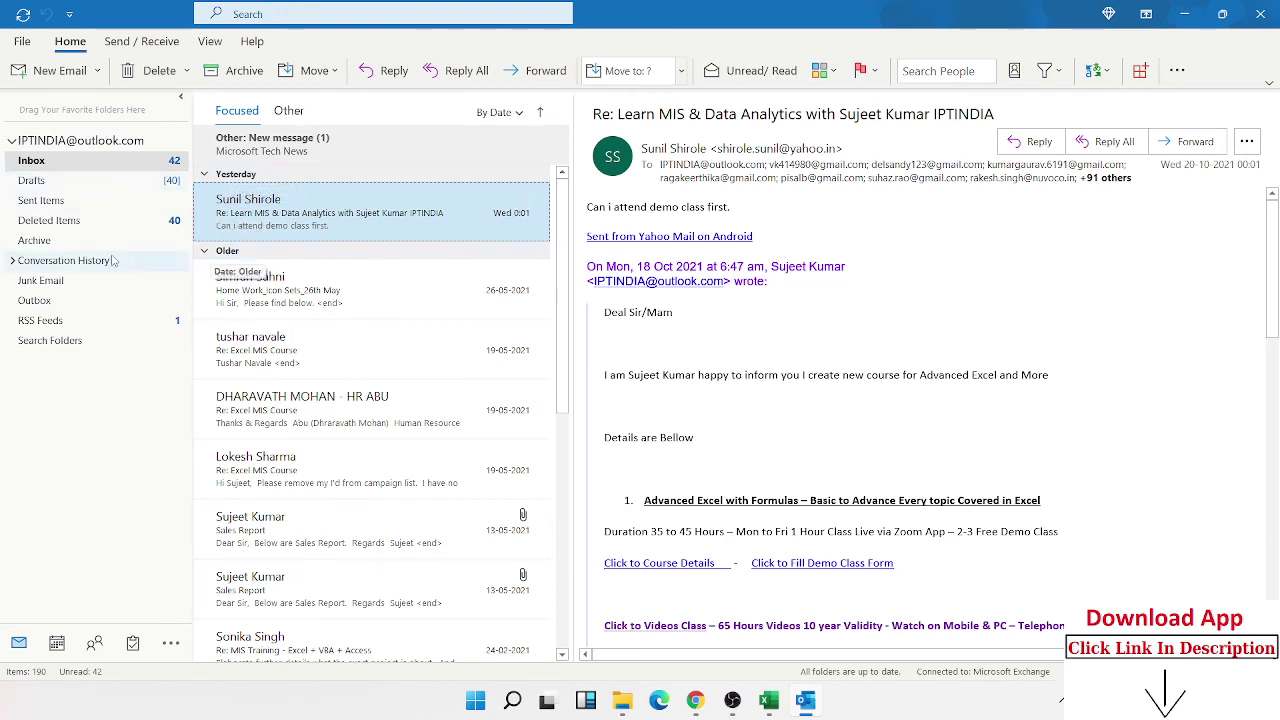
click(41, 200)
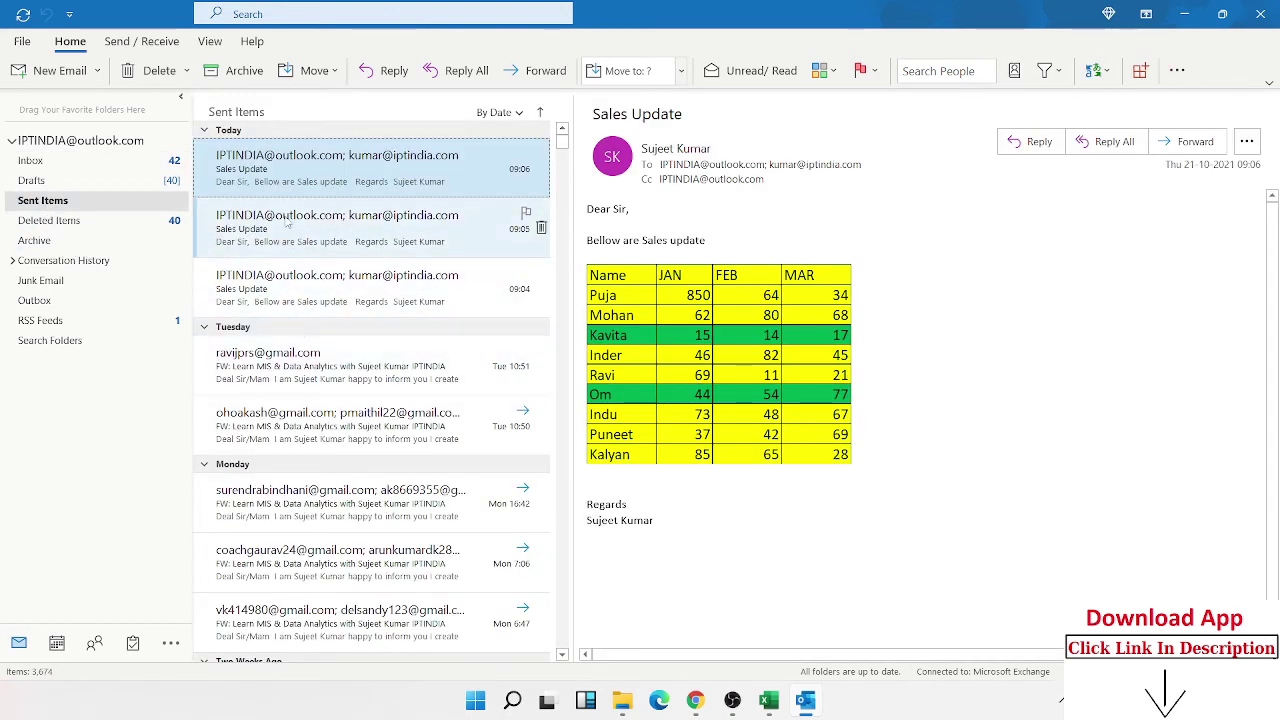
click(285, 372)
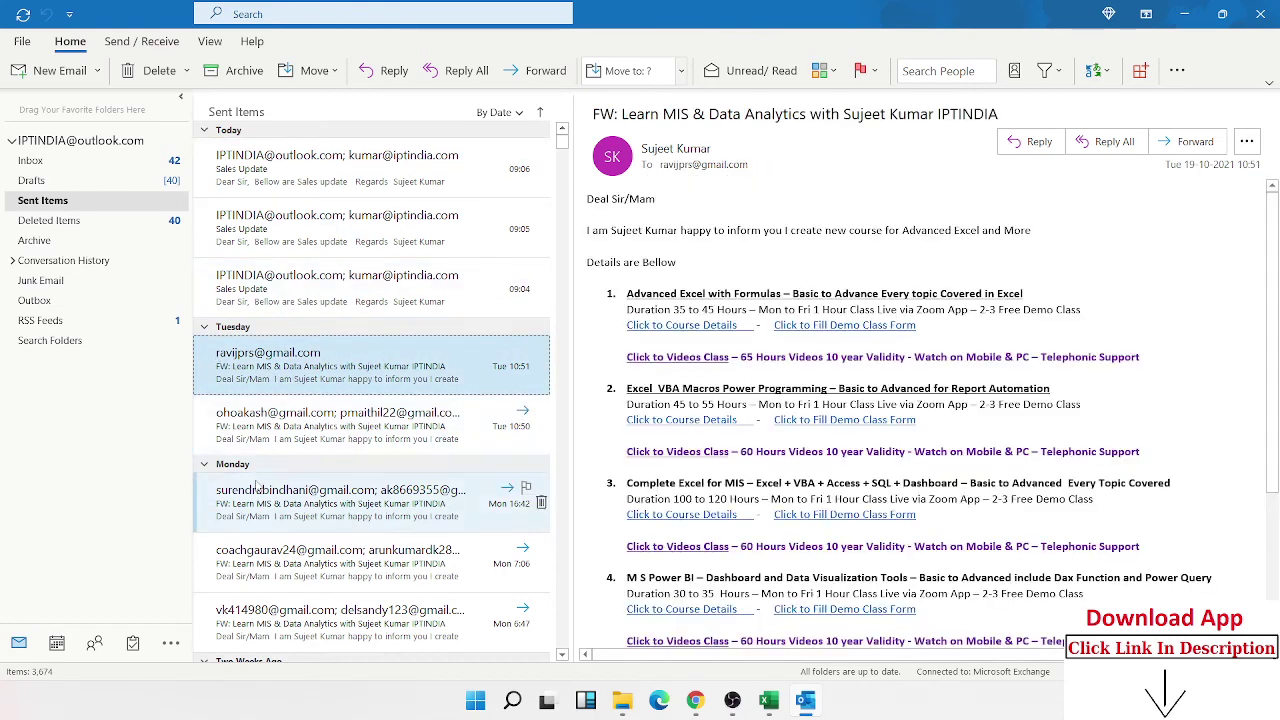
scroll(256, 485, down, 5)
scroll(256, 485, down, 2)
scroll(256, 485, down, 2)
scroll(256, 485, down, 5)
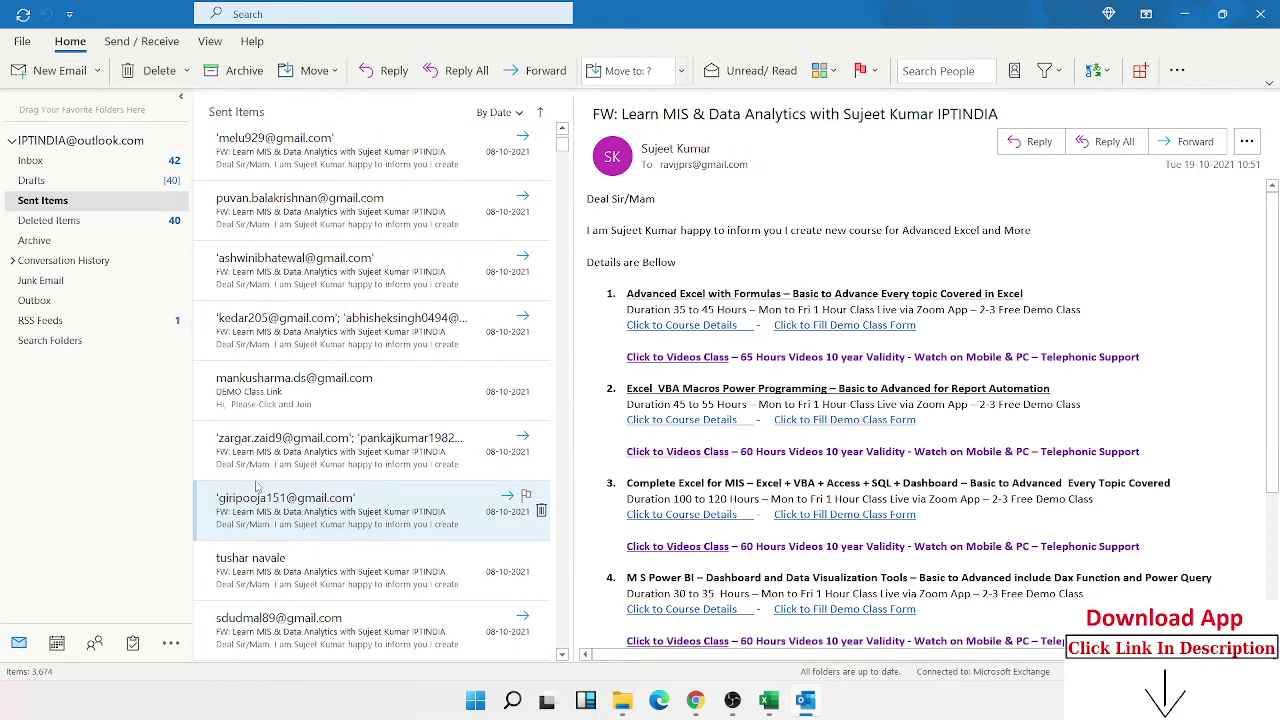
click(267, 410)
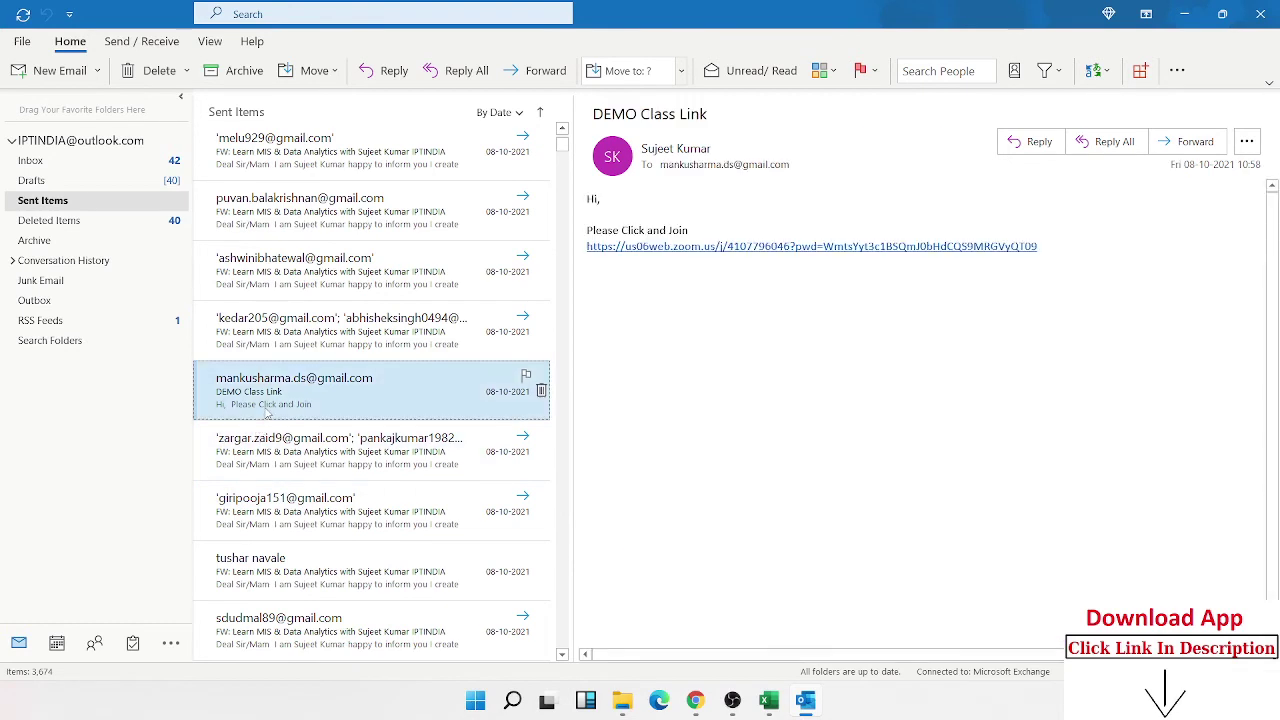
click(268, 440)
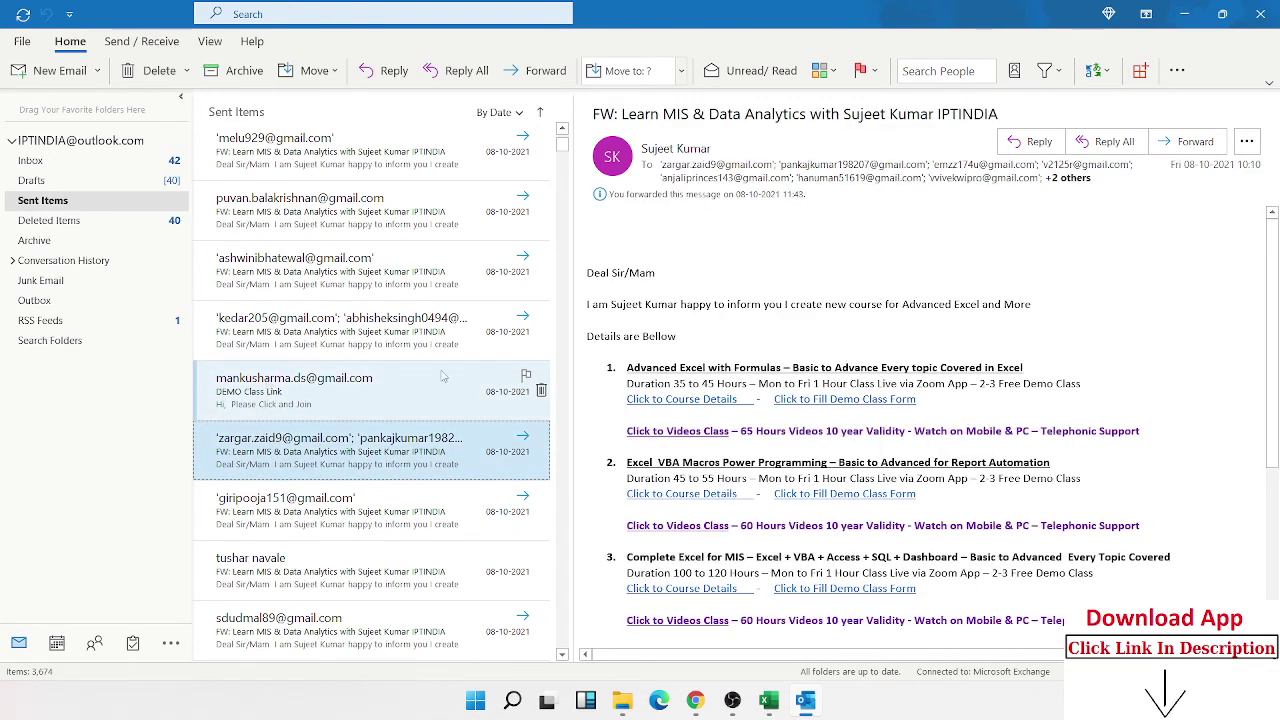
Step: Forward it with the old header removed, addressed to the lead's e-mail address
click(1195, 141)
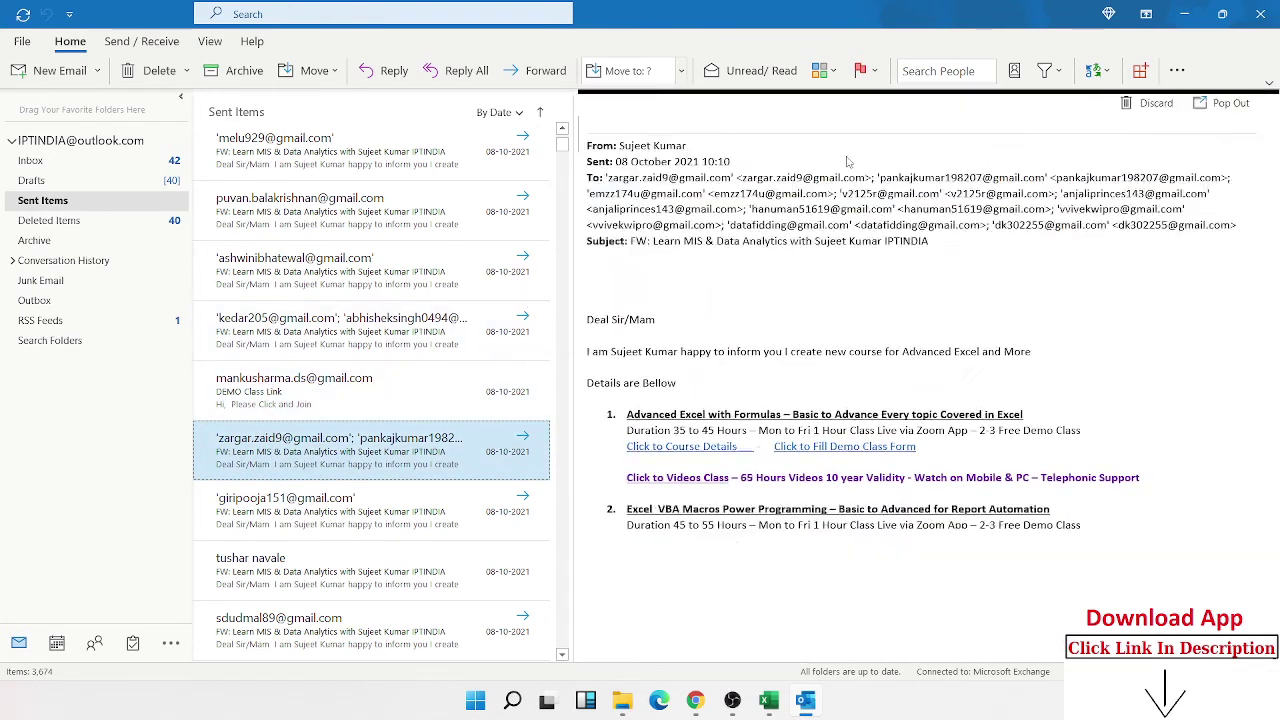
drag(590, 392, 602, 245)
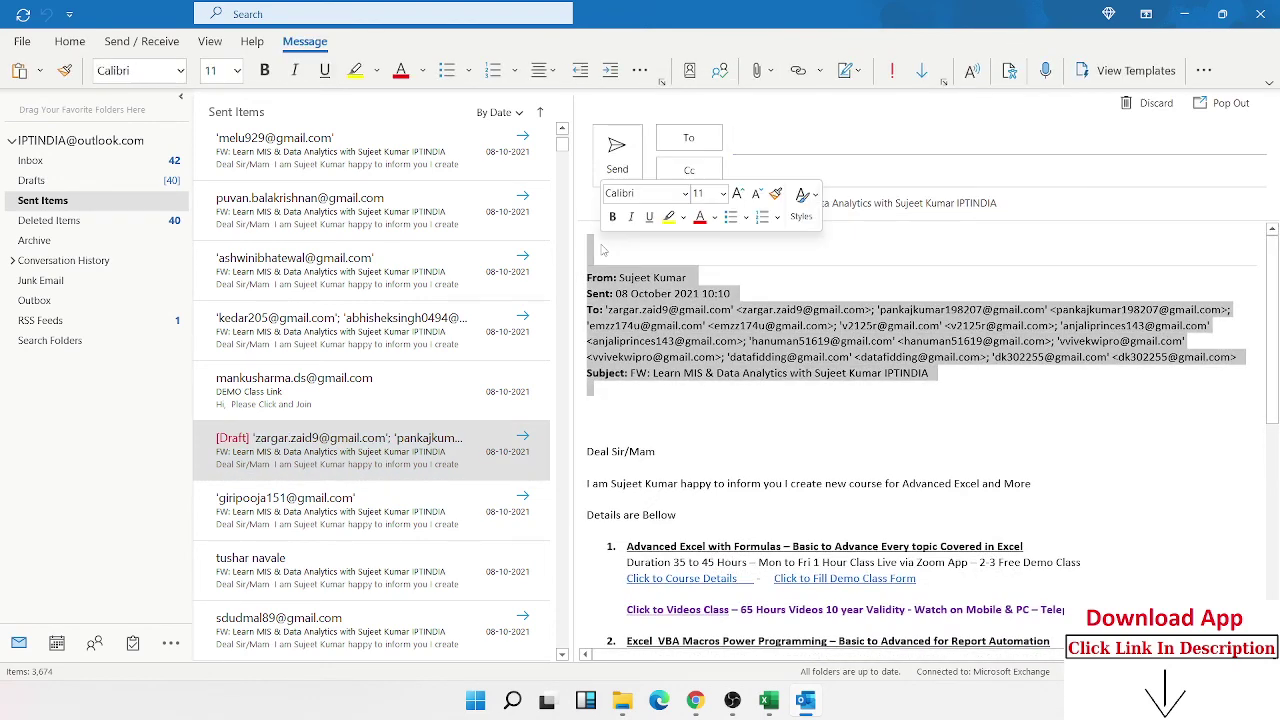
key(Delete)
key(Delete)
key(Delete)
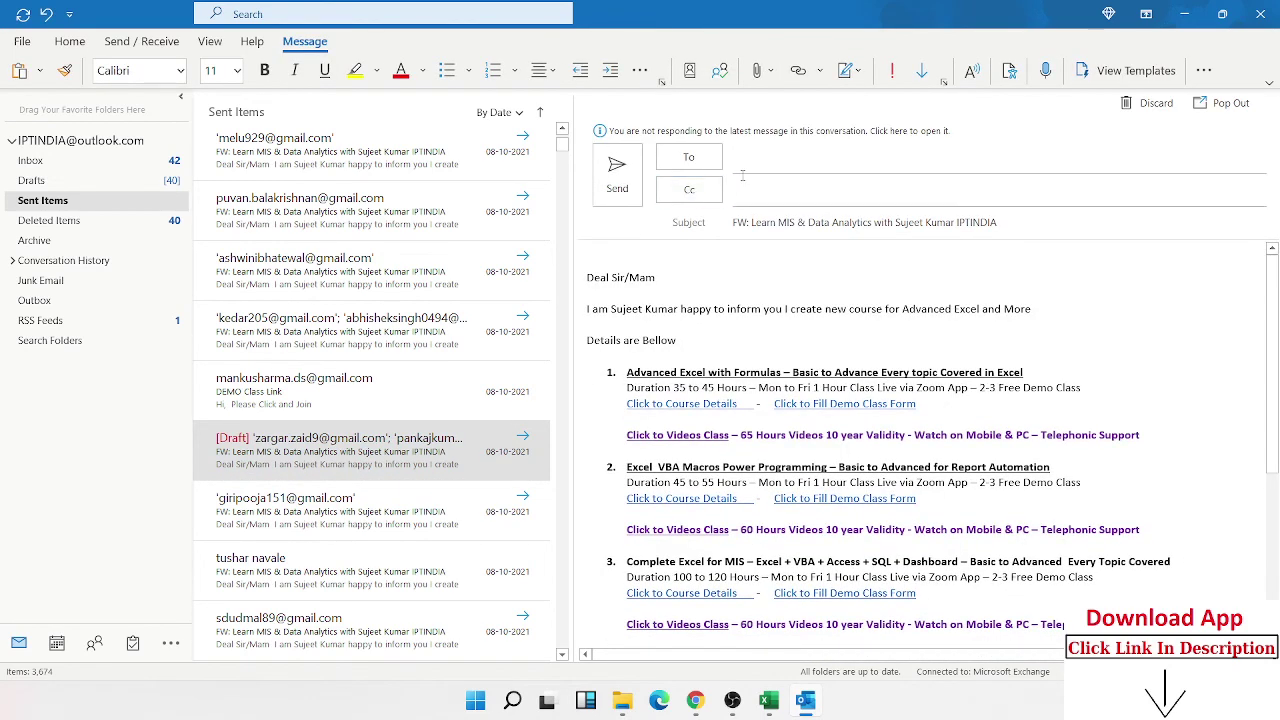
click(742, 166)
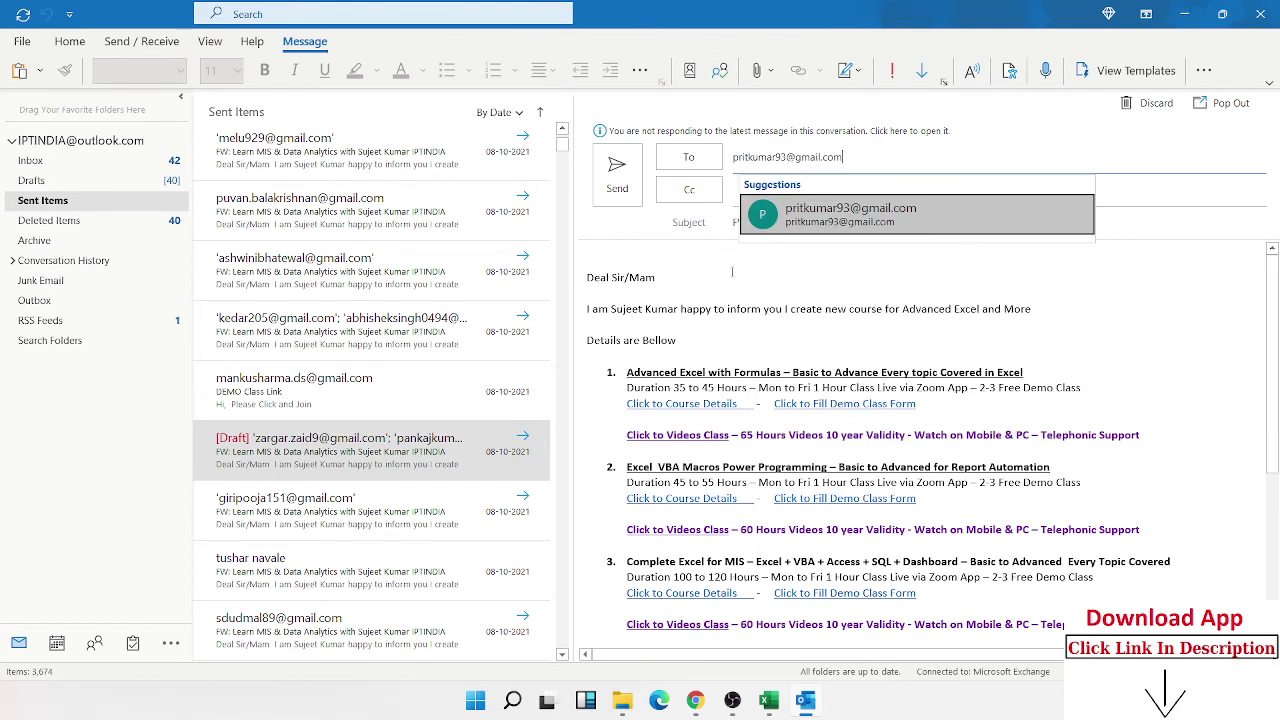
click(708, 274)
Step: Message the lead on LinkedIn 'I sent Details on you mail'
key(alt+Tab)
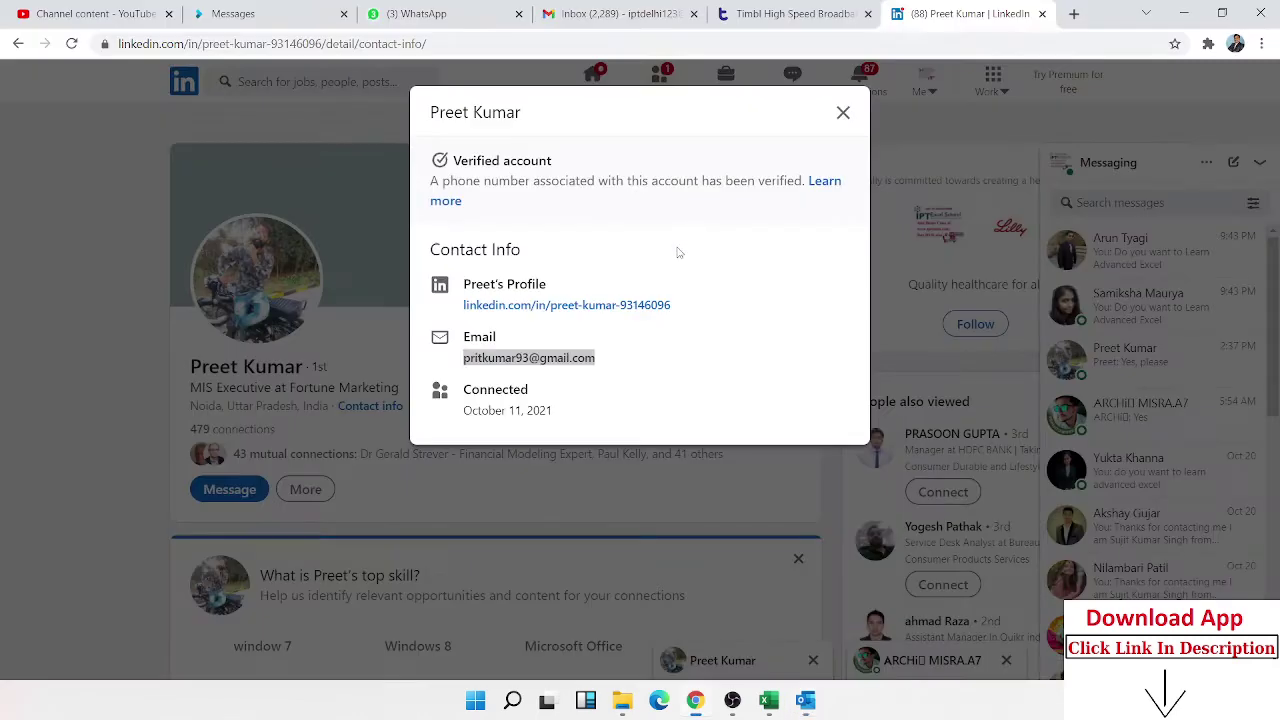
click(843, 112)
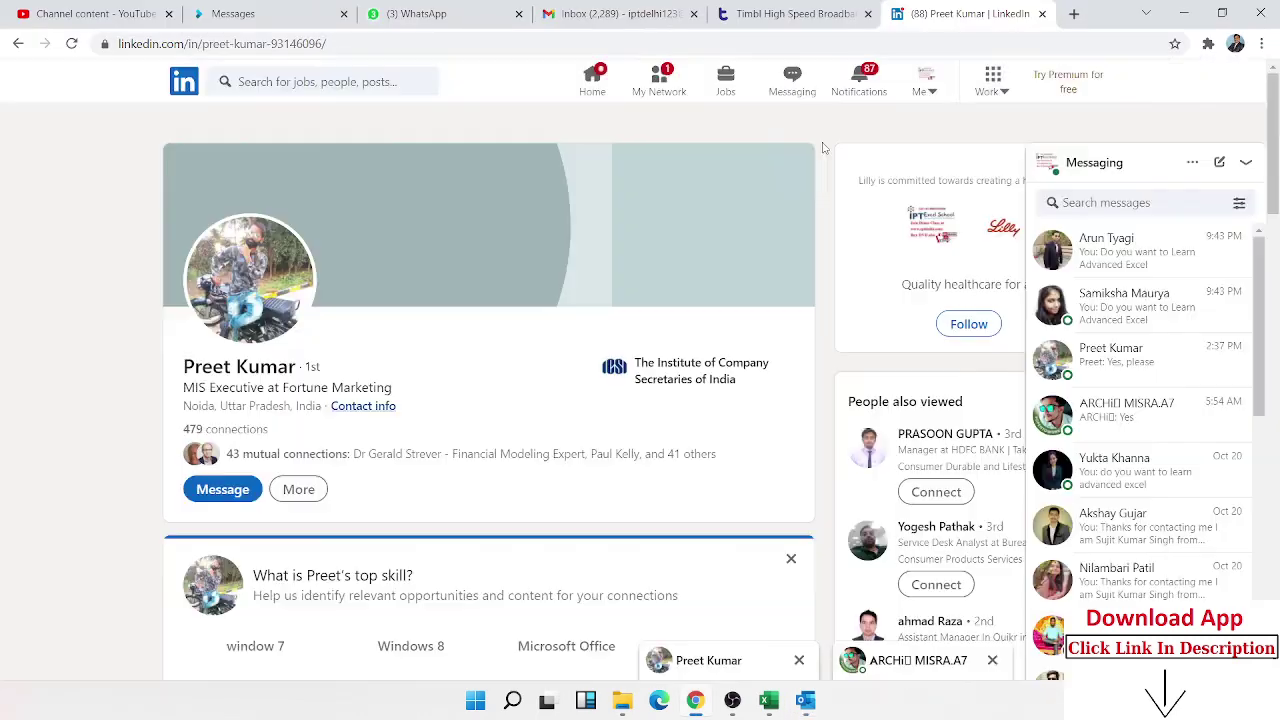
click(222, 489)
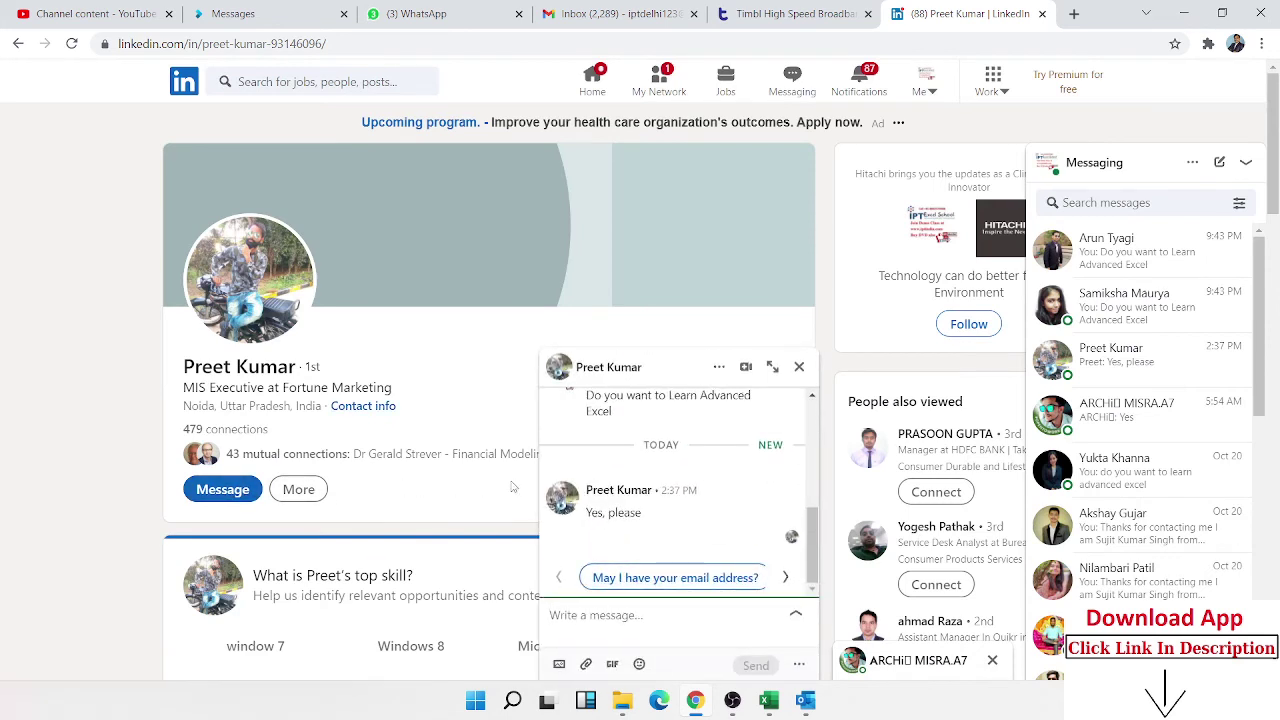
text(I sen)
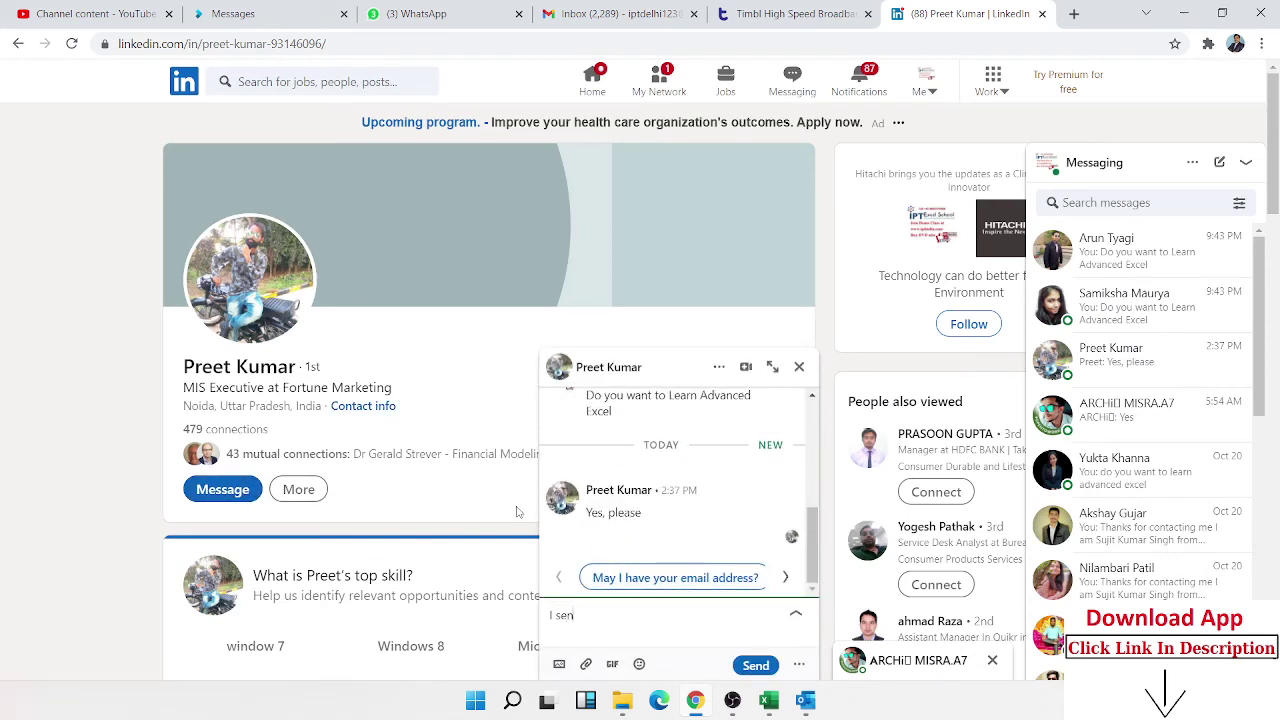
text(t )
text(ls on you mail)
click(756, 665)
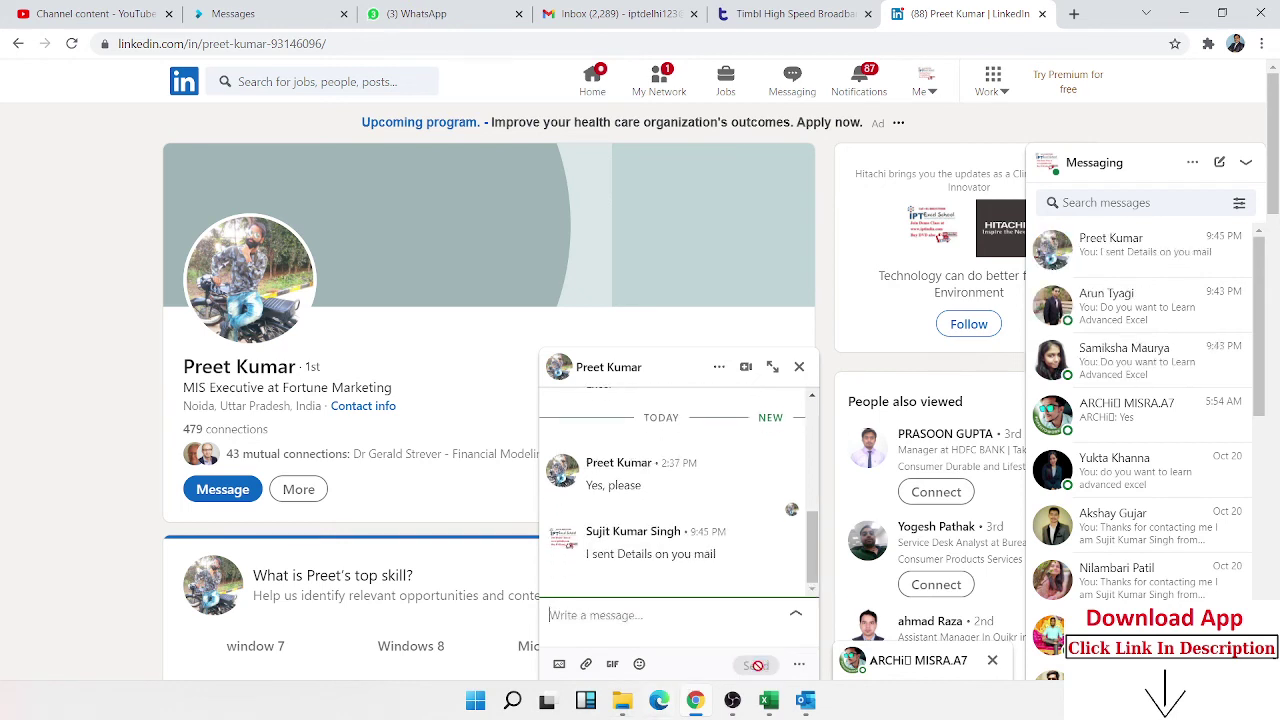
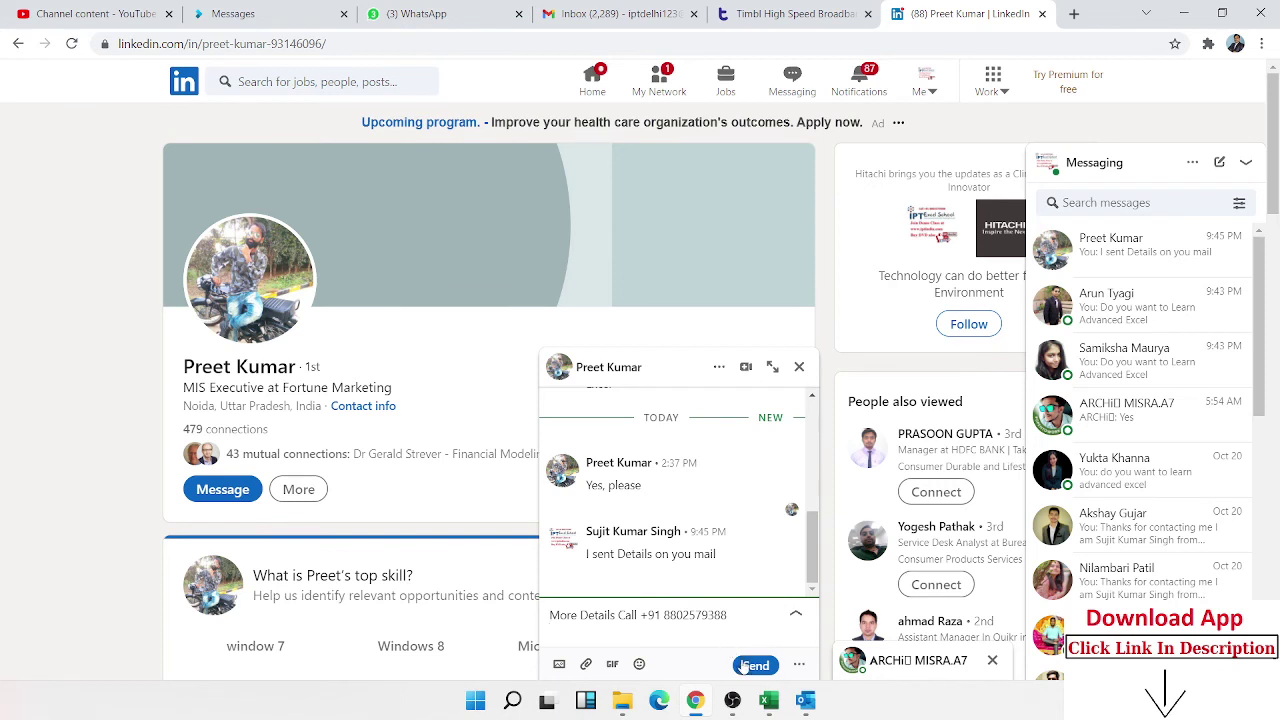
Step: Send a 'More Details Call' note with a phone number, then close the chat
click(750, 665)
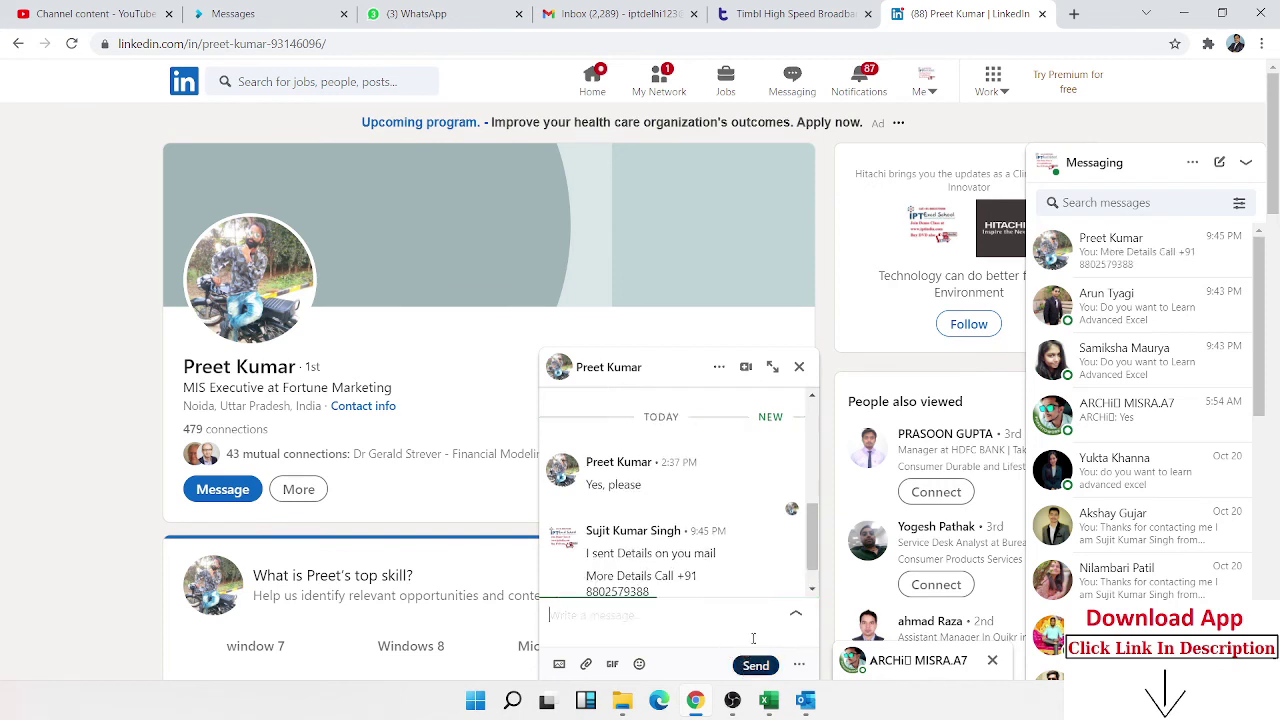
click(799, 366)
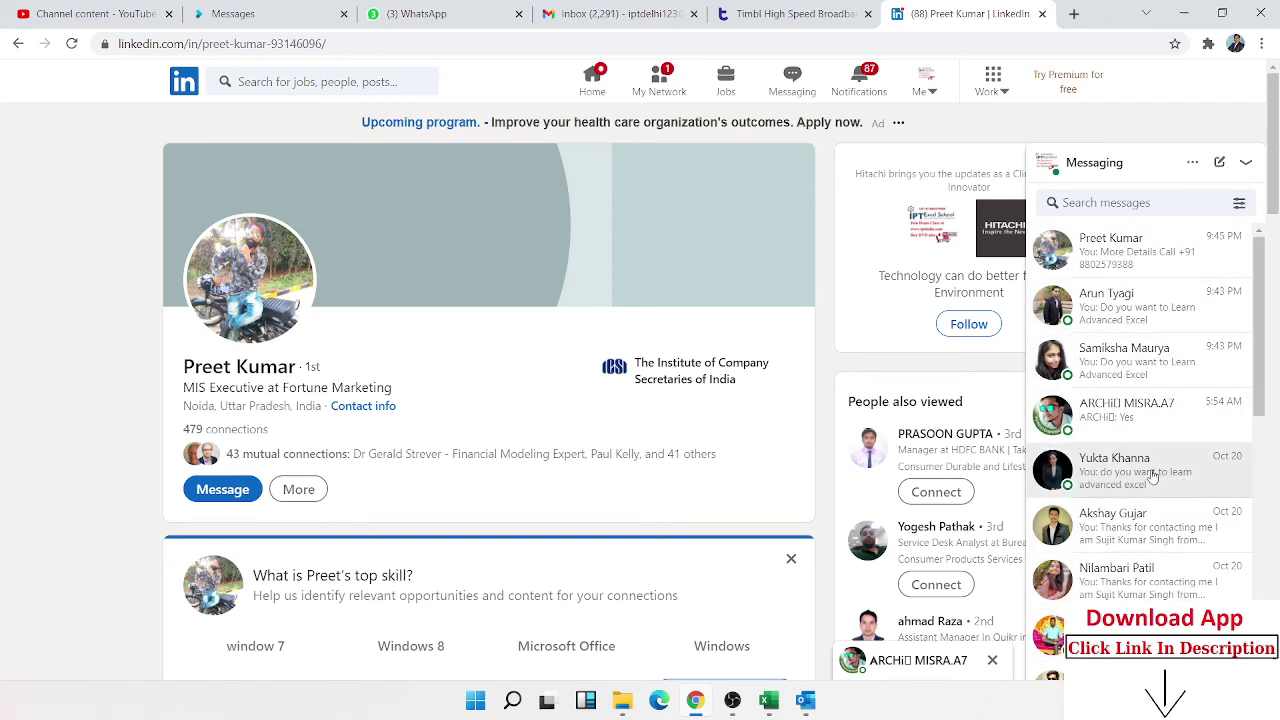
Step: Open the Yes-replying lead's profile contact info and select their e-mail address
click(1145, 425)
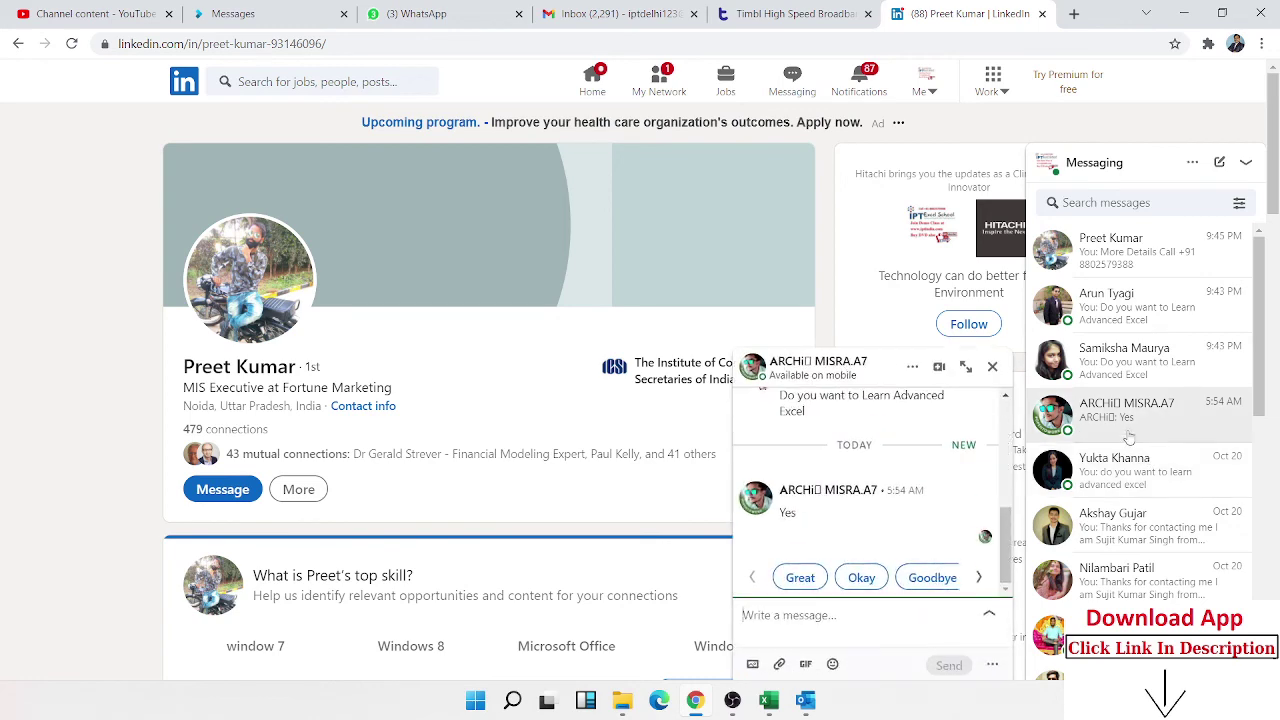
click(800, 361)
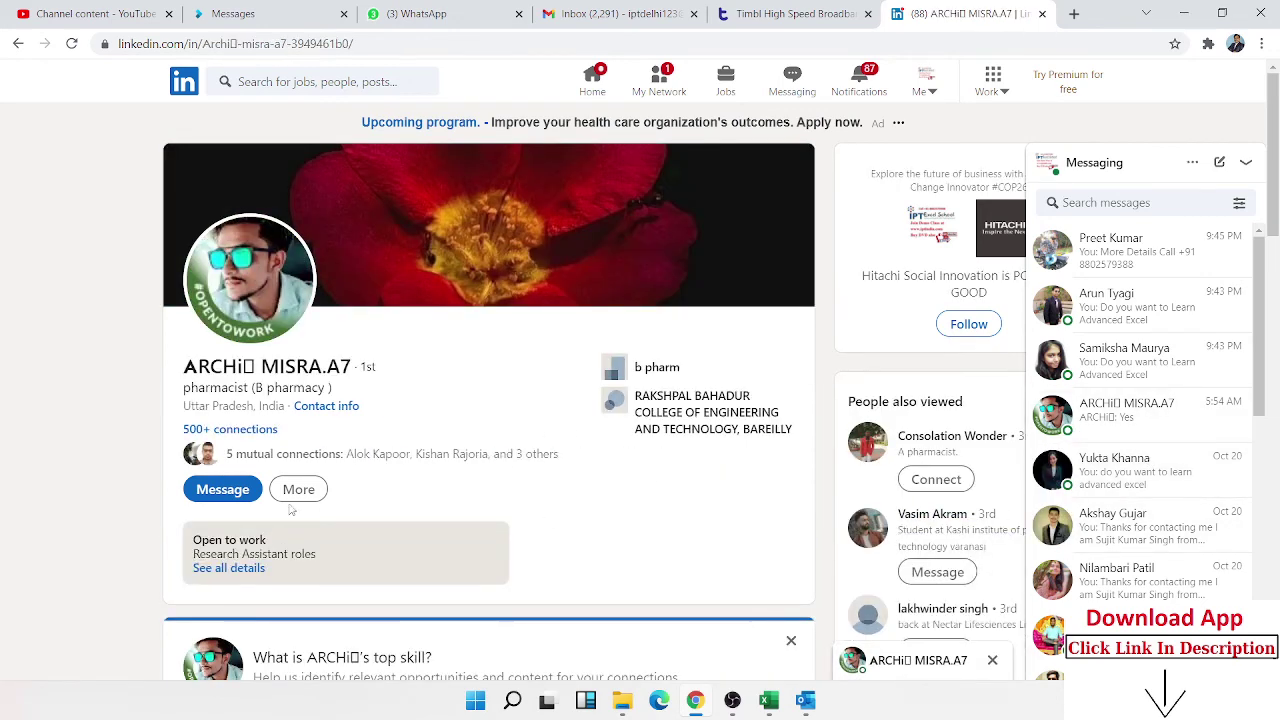
click(350, 408)
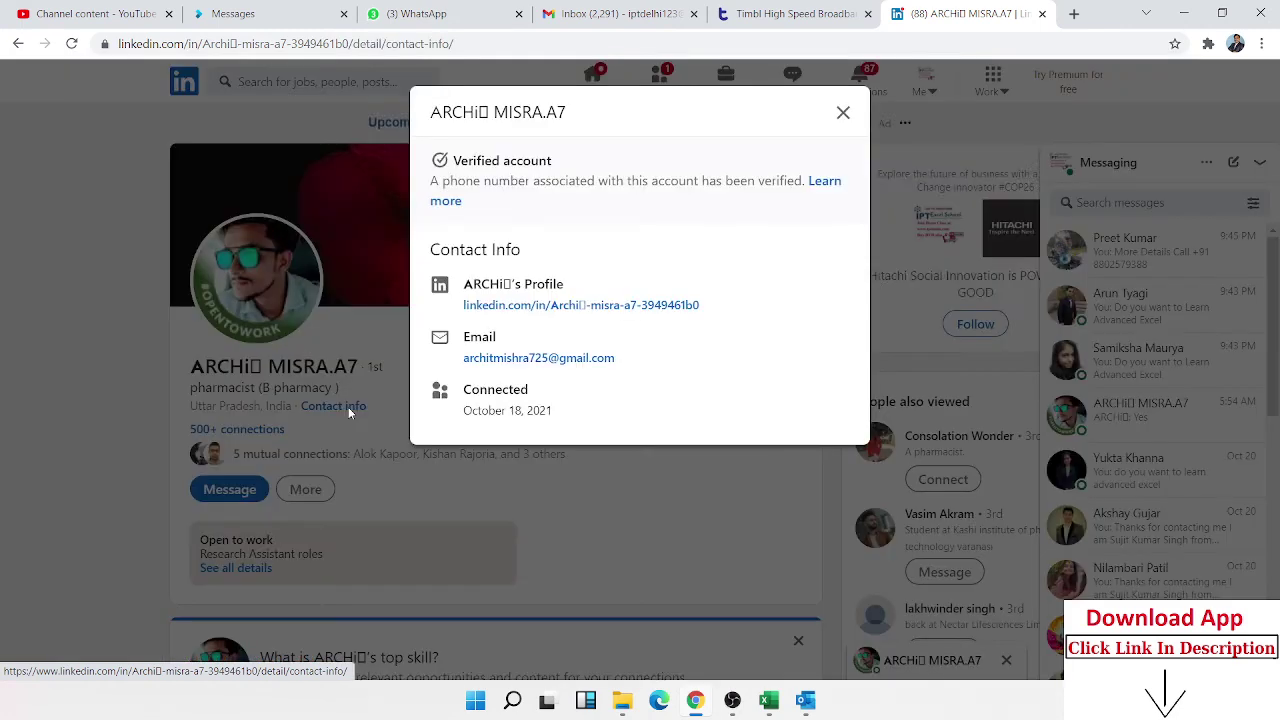
drag(620, 360, 453, 359)
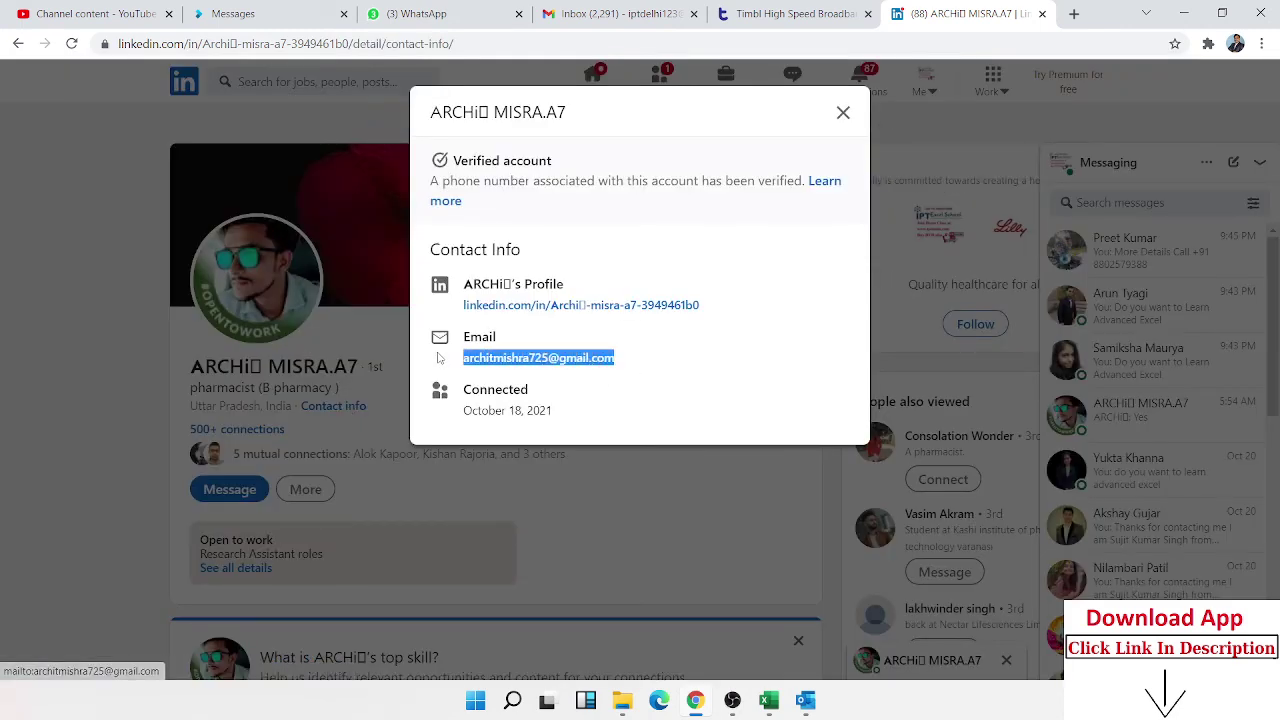
click(805, 705)
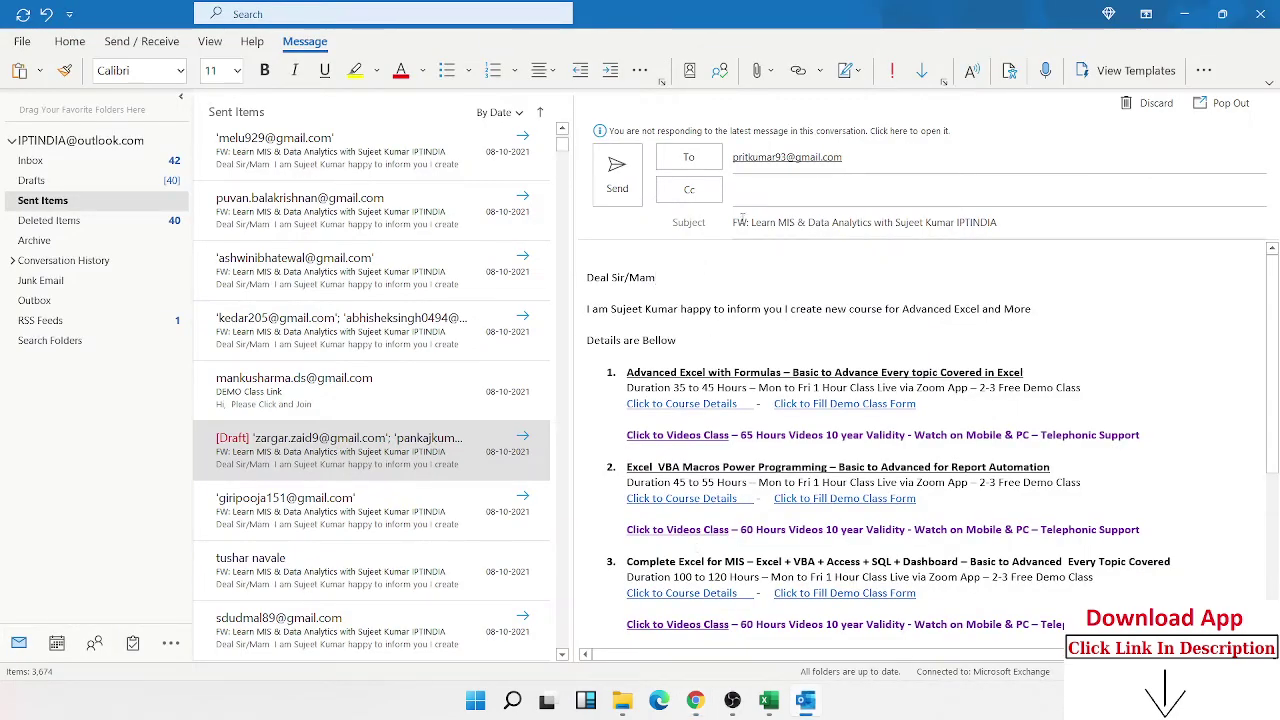
Step: Add the LinkedIn lead's copied address as a second recipient, fix the separator, and send the course-details email
click(881, 169)
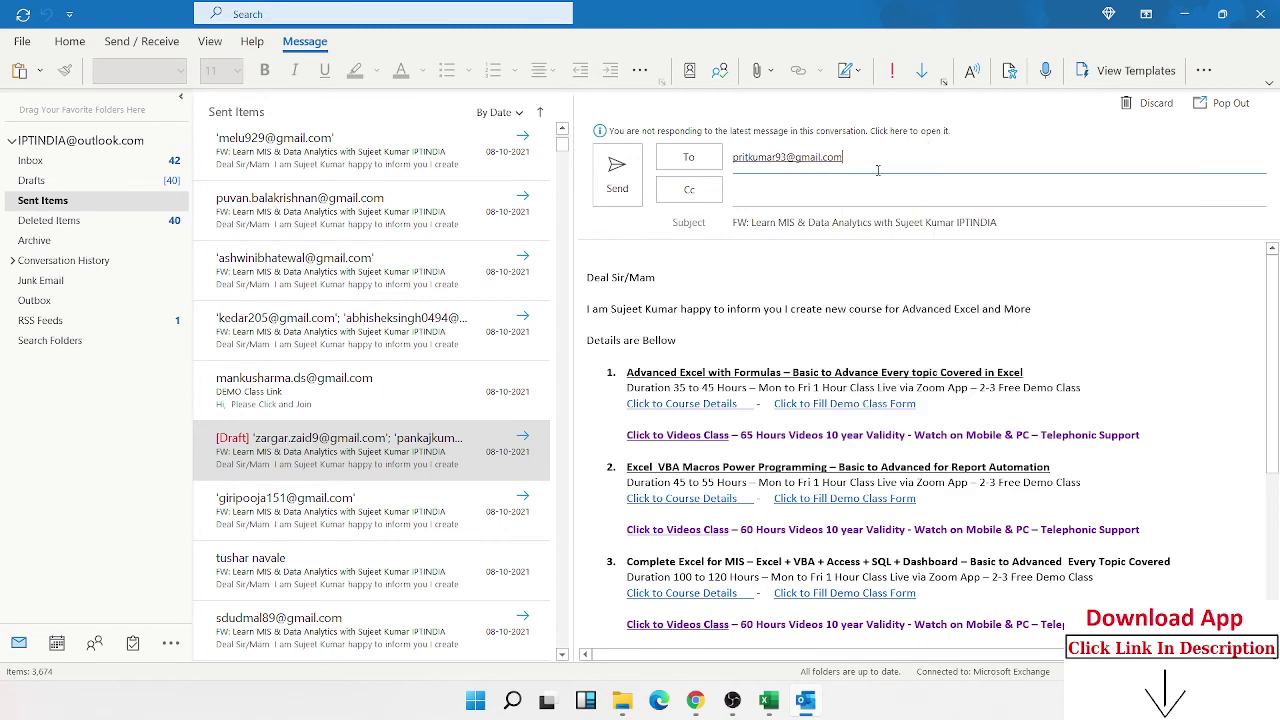
key(ctrl+v)
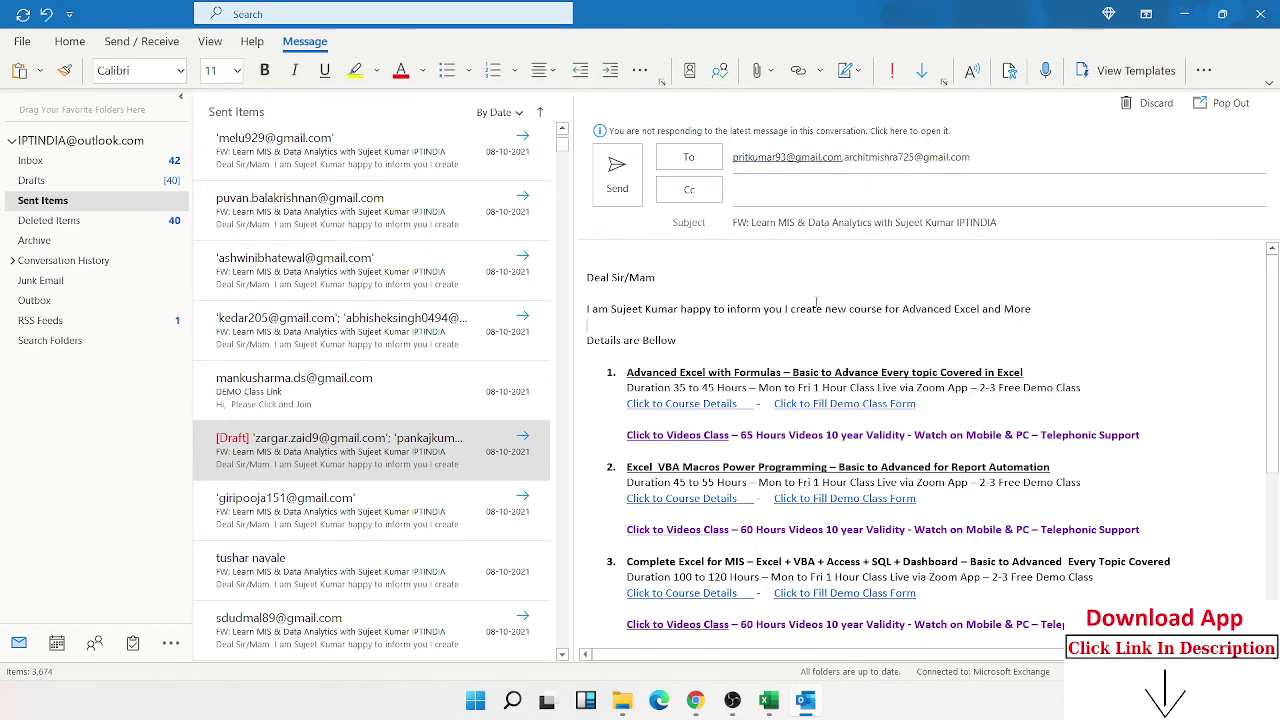
click(612, 178)
key(Escape)
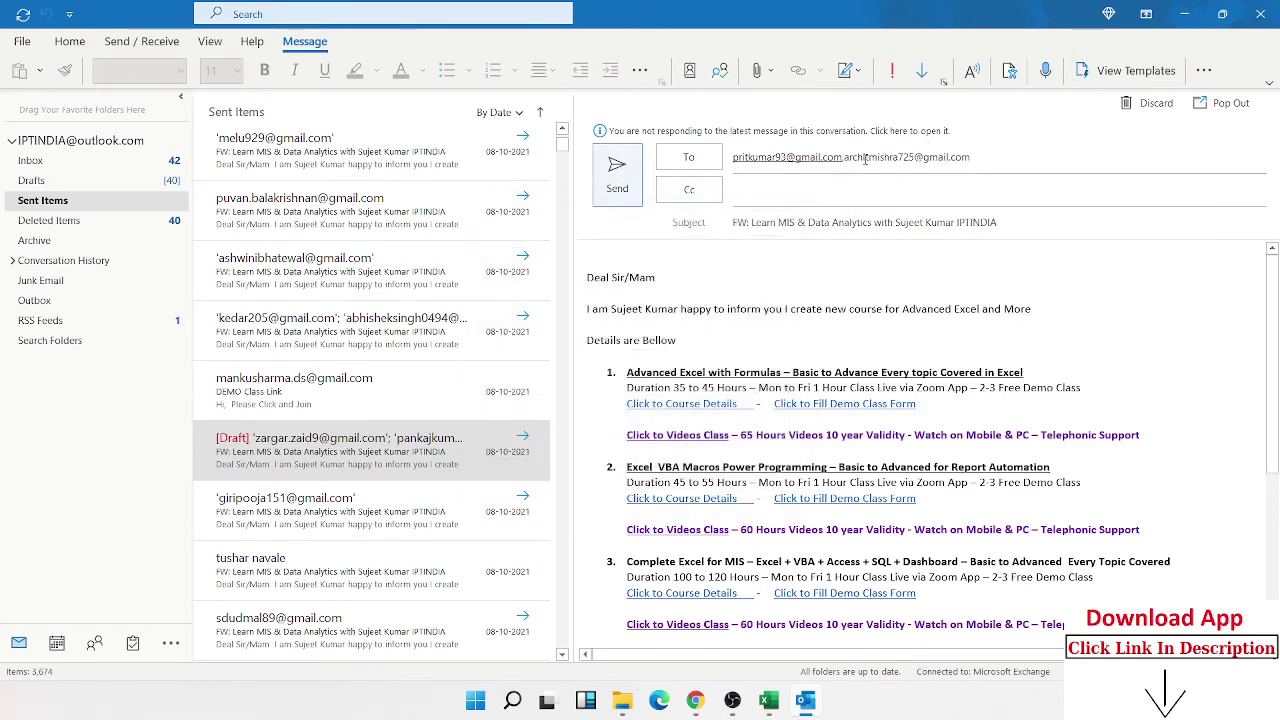
click(847, 157)
key(BackSpace)
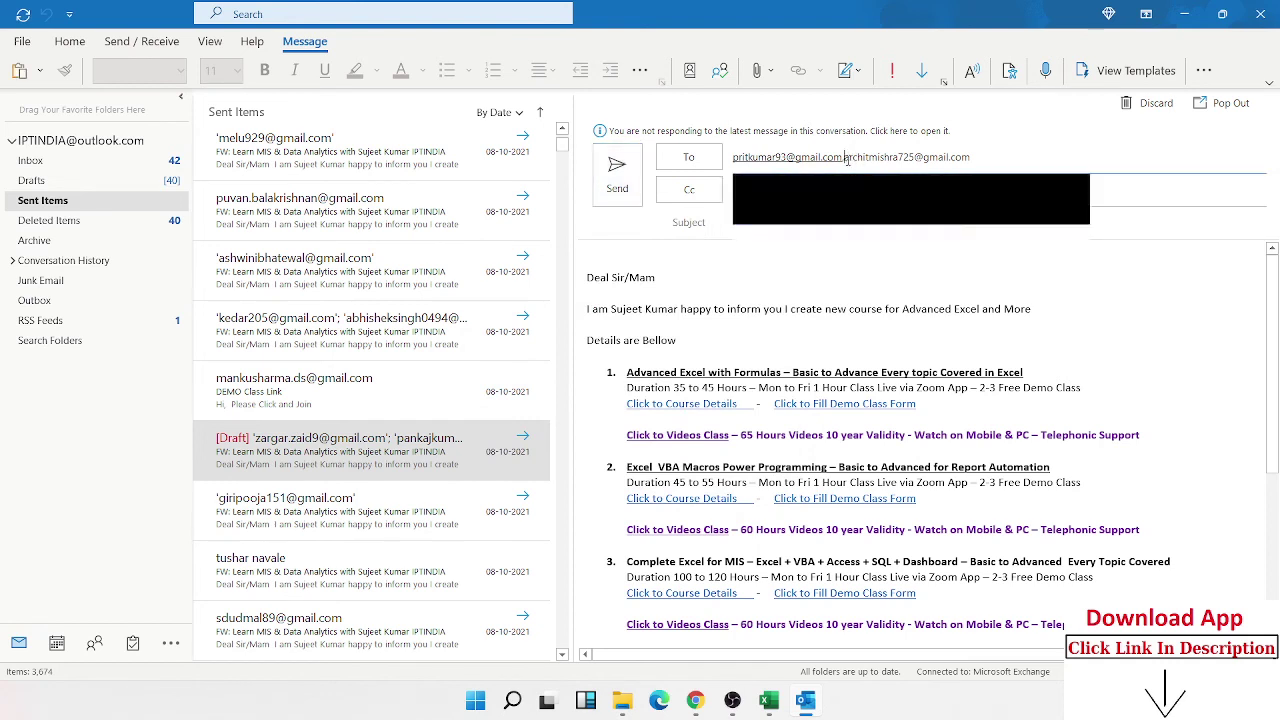
key(BackSpace)
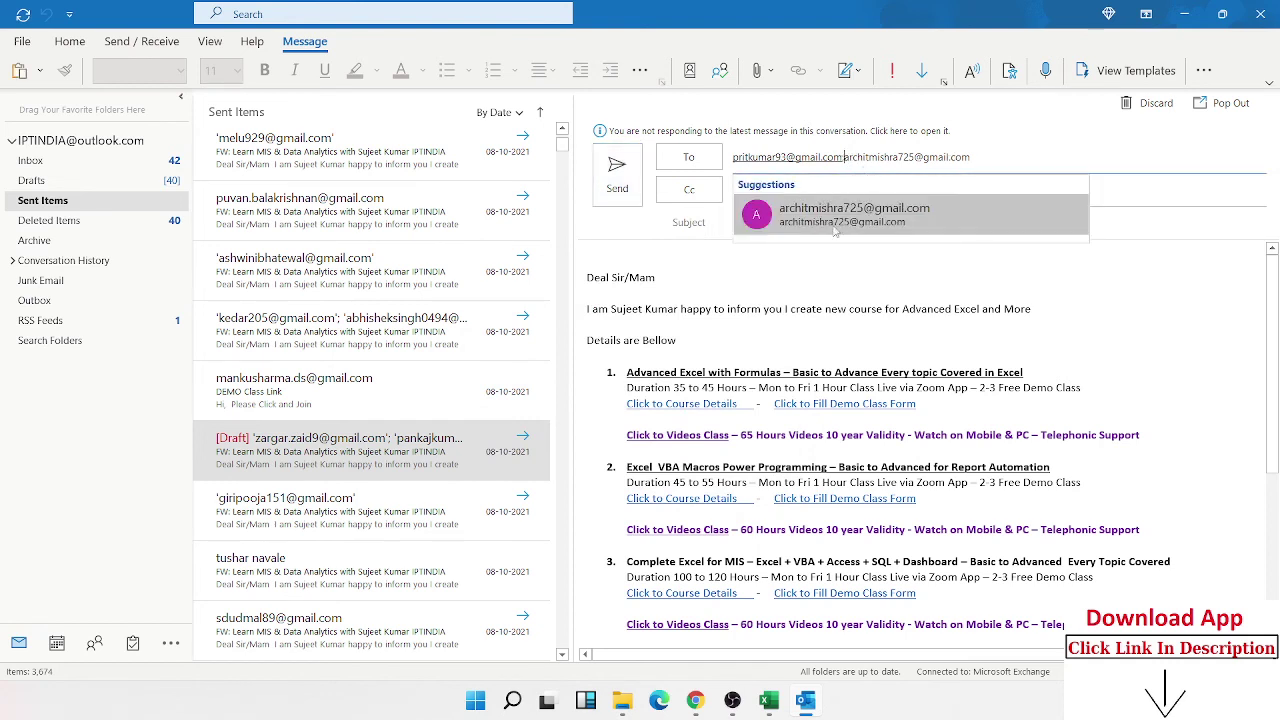
click(818, 291)
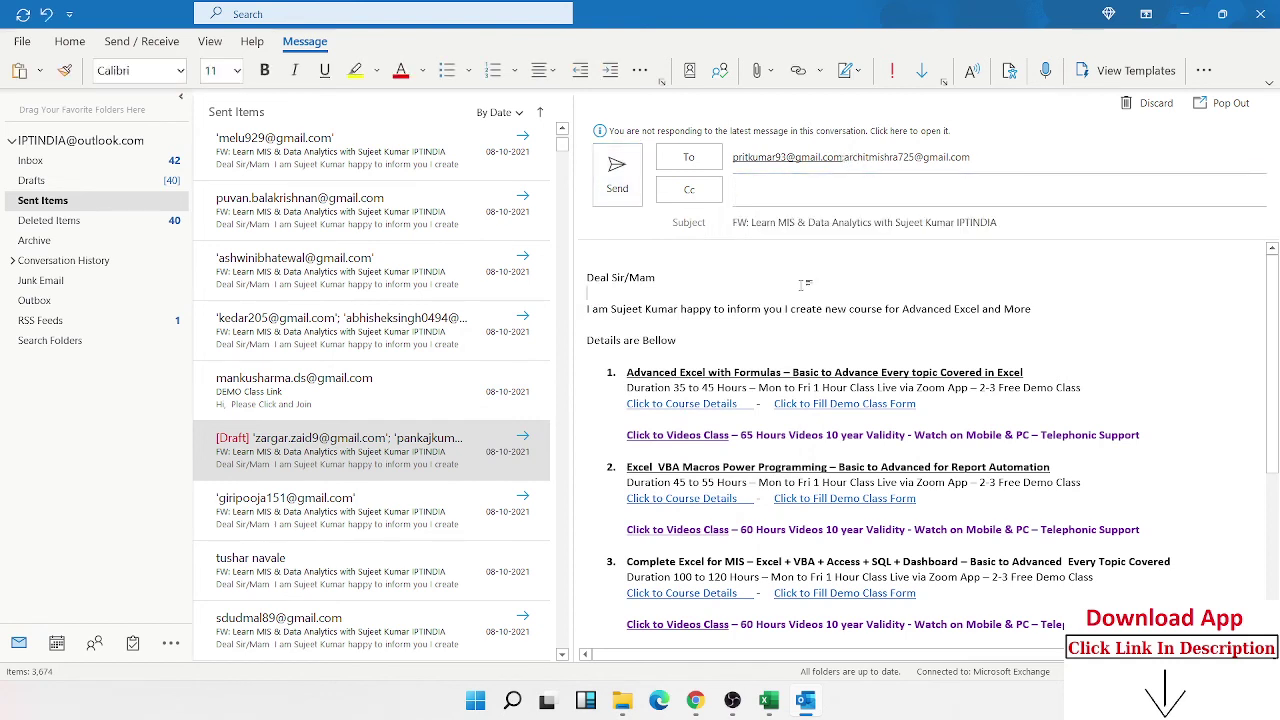
click(627, 178)
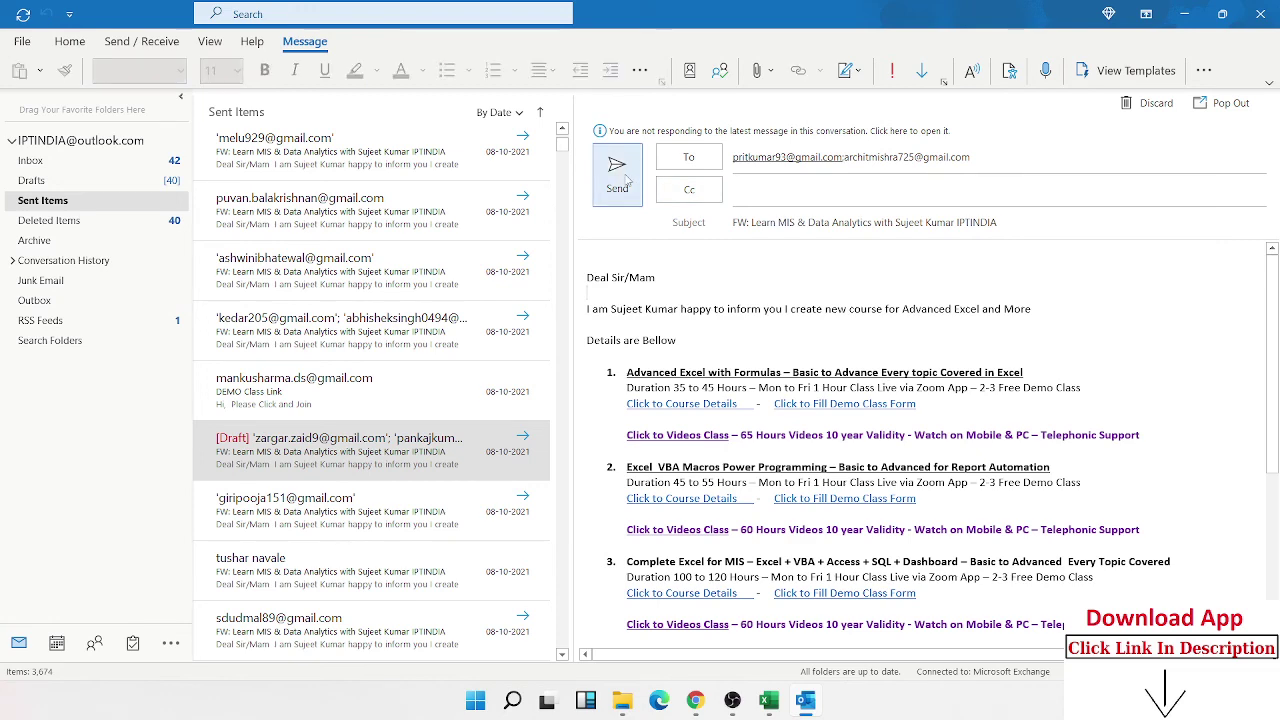
click(706, 692)
Step: Message the LinkedIn lead 'I send you Details on Mail - Please Check', then send a follow-up with a call-back number
click(558, 502)
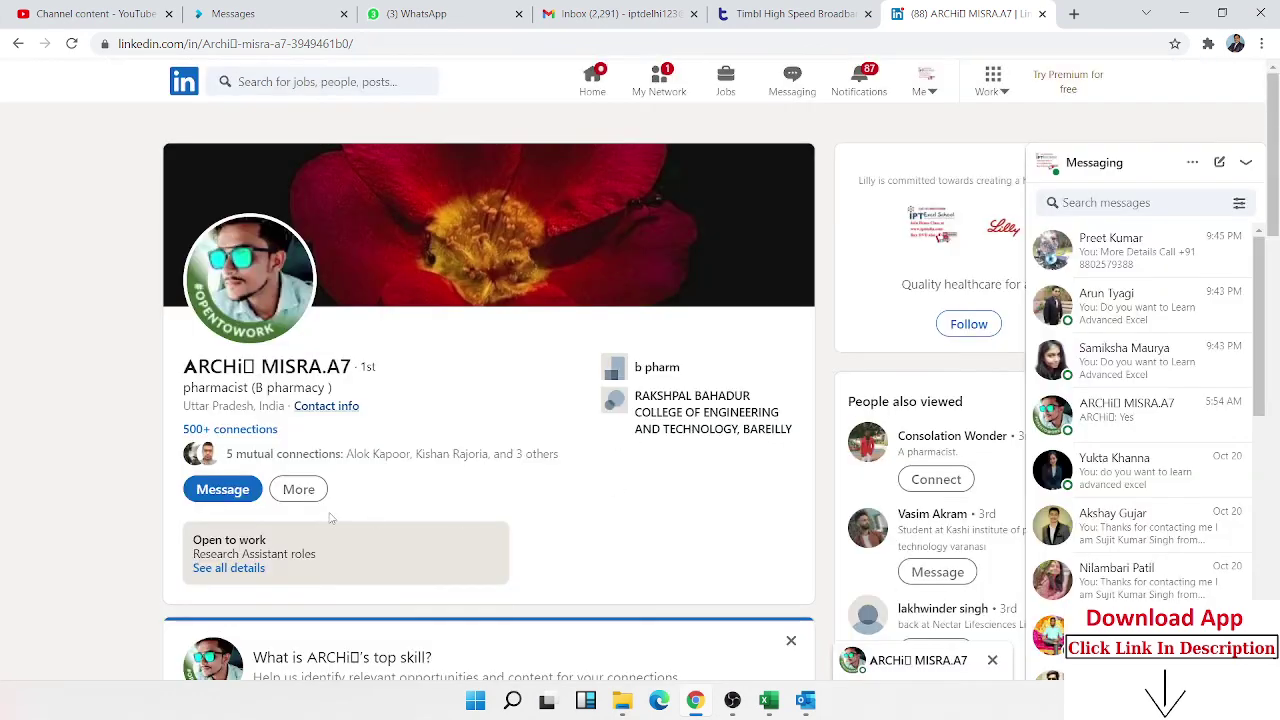
click(222, 489)
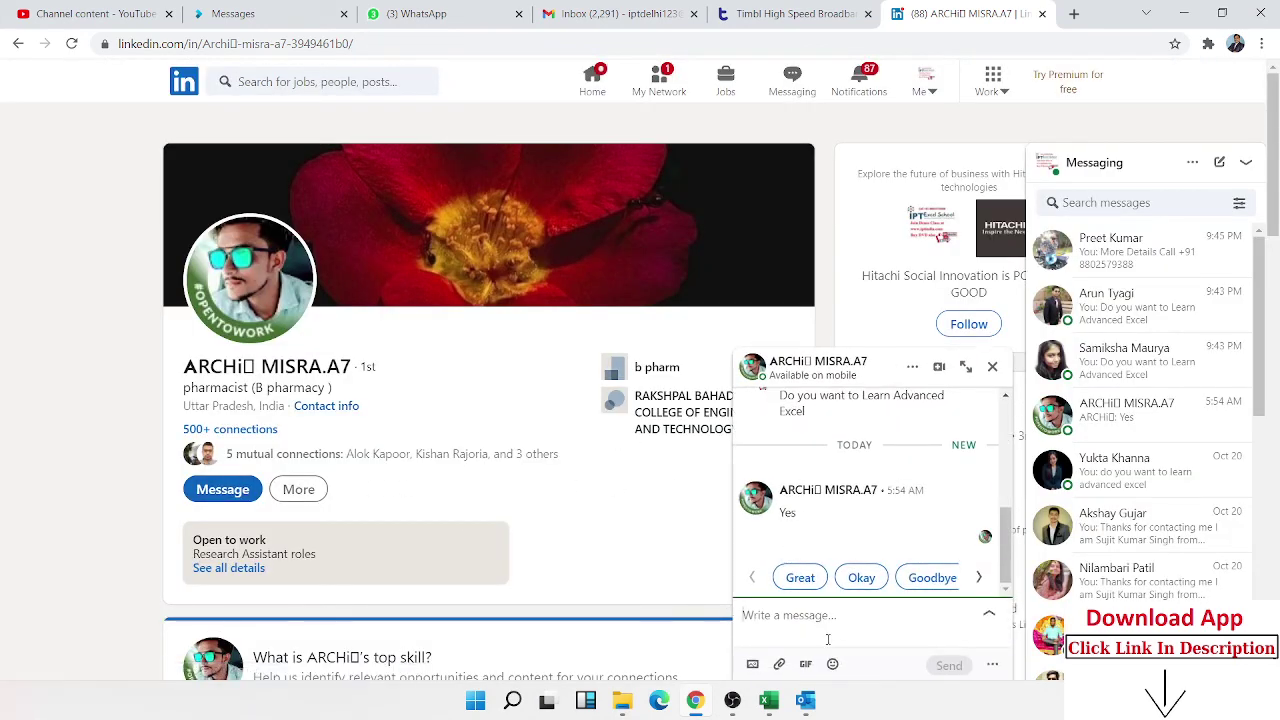
text(I send you M)
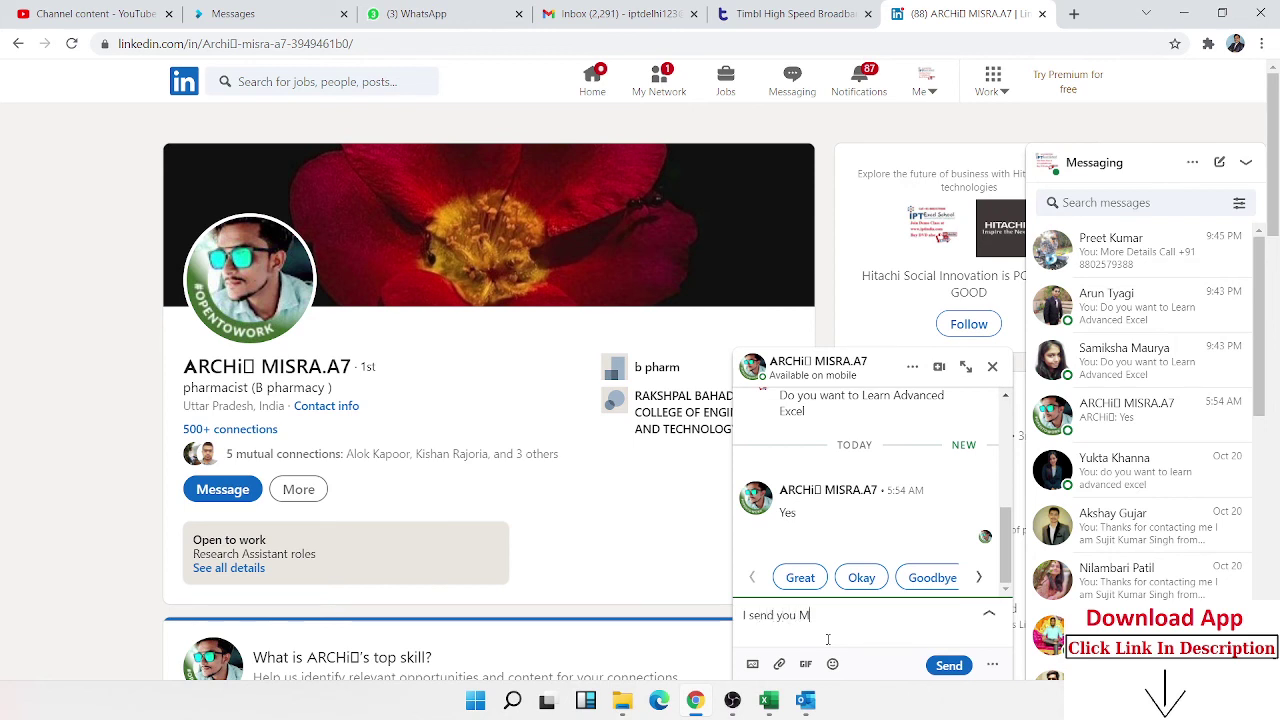
text(ai)
text(on)
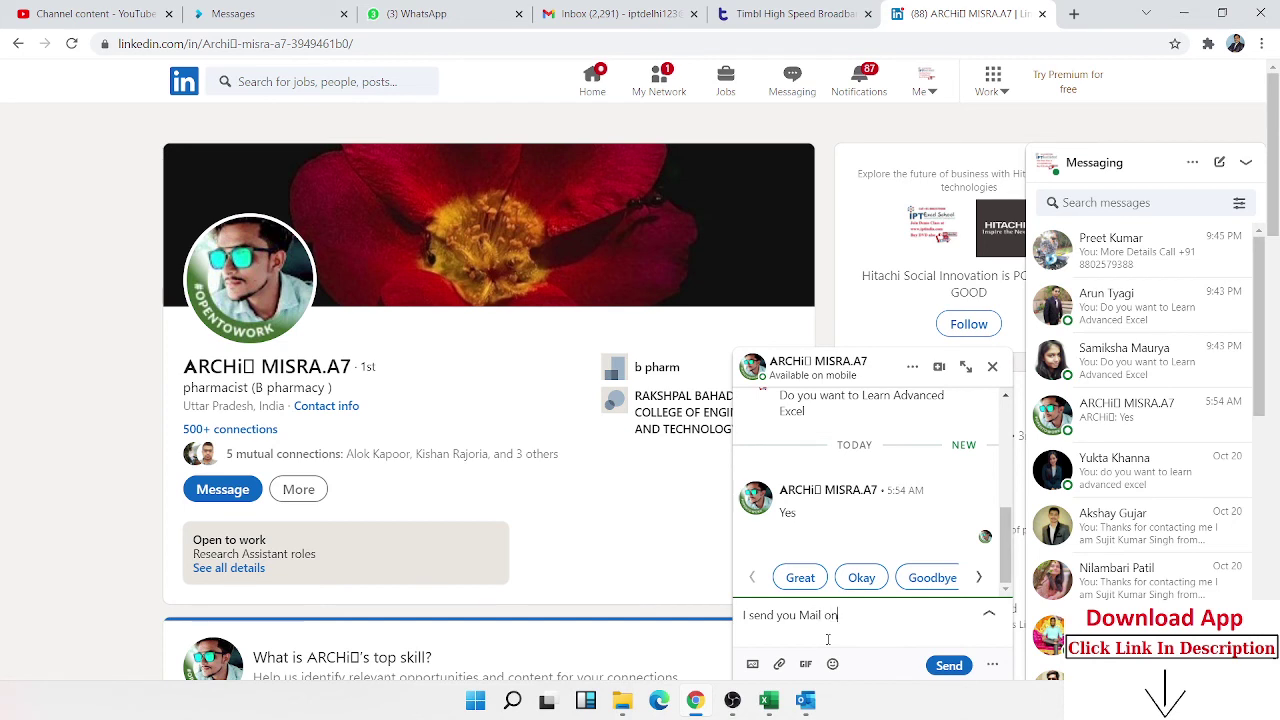
key(BackSpace)
key(BackSpace)
key(BackSpace)
key(BackSpace)
text(Det)
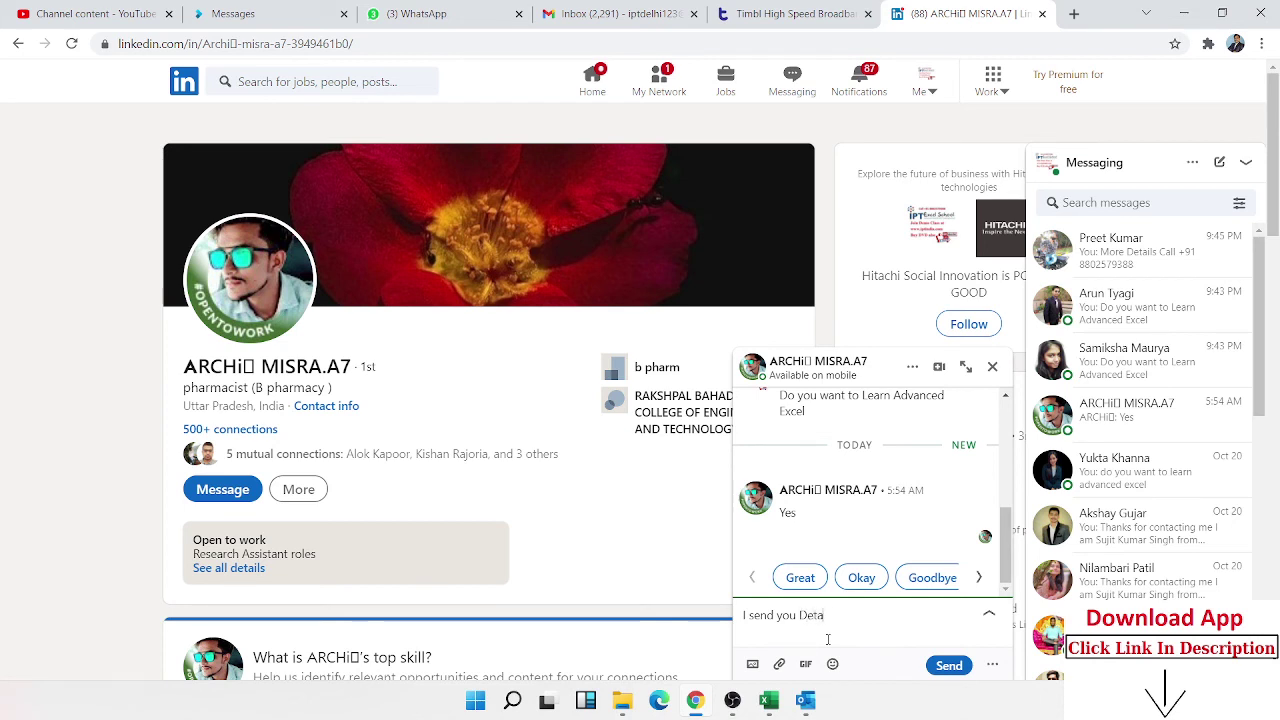
text(ils)
text(Mail - Please)
text(Check)
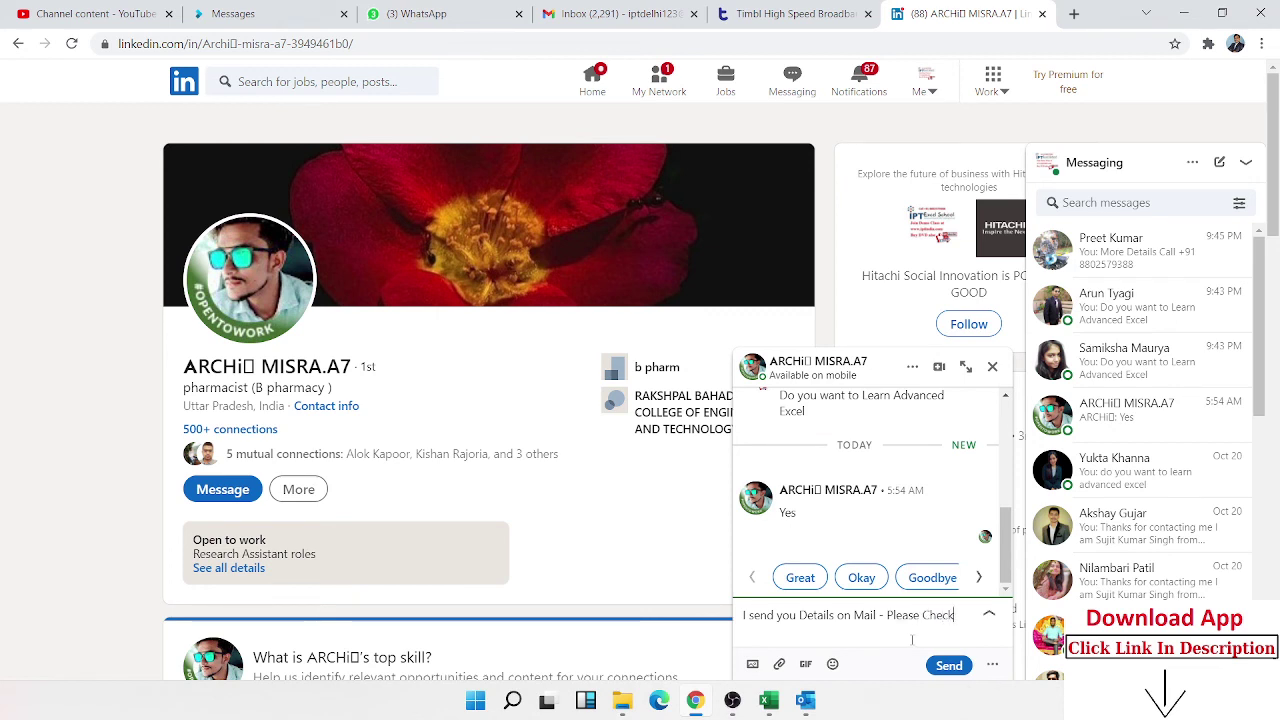
click(945, 665)
text(mo)
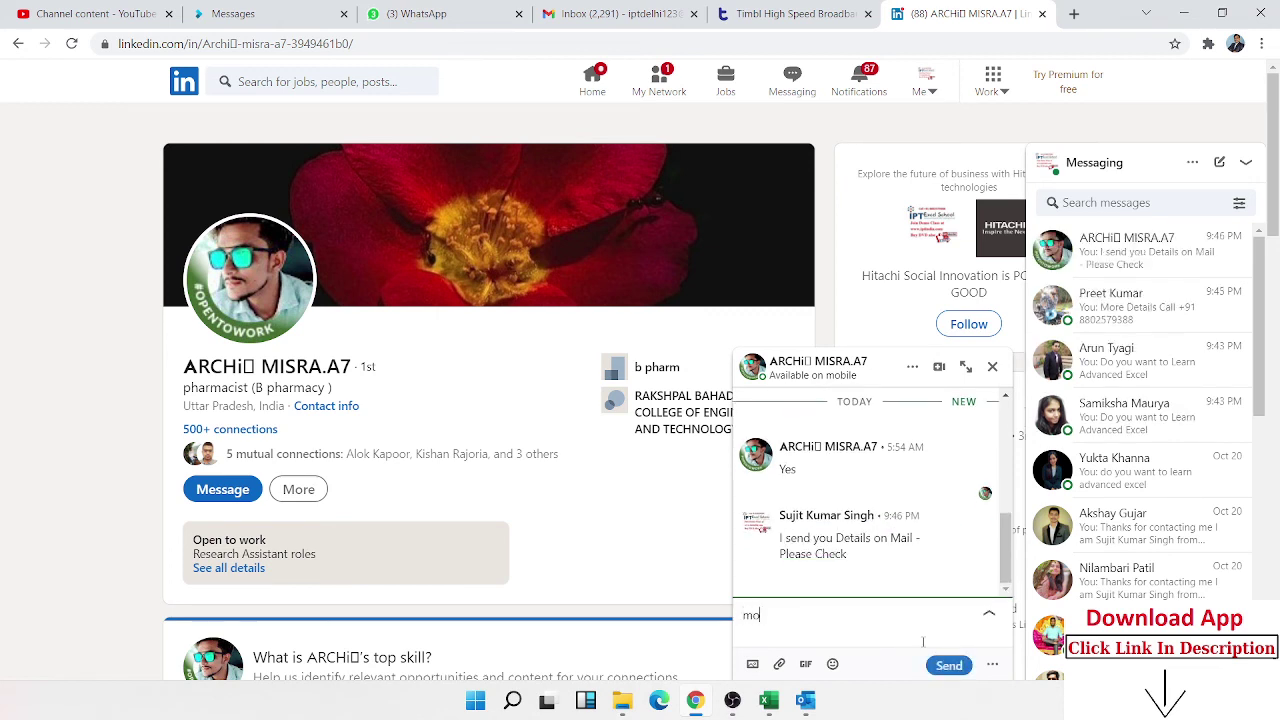
text(re details c)
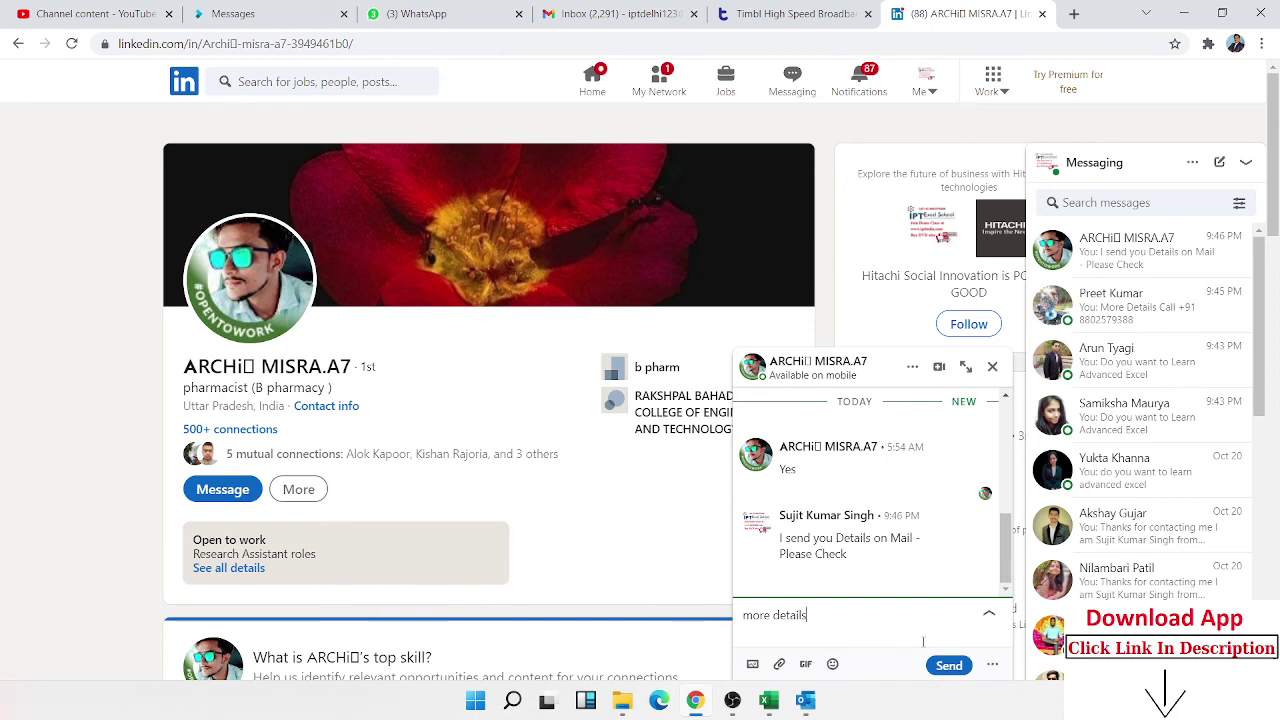
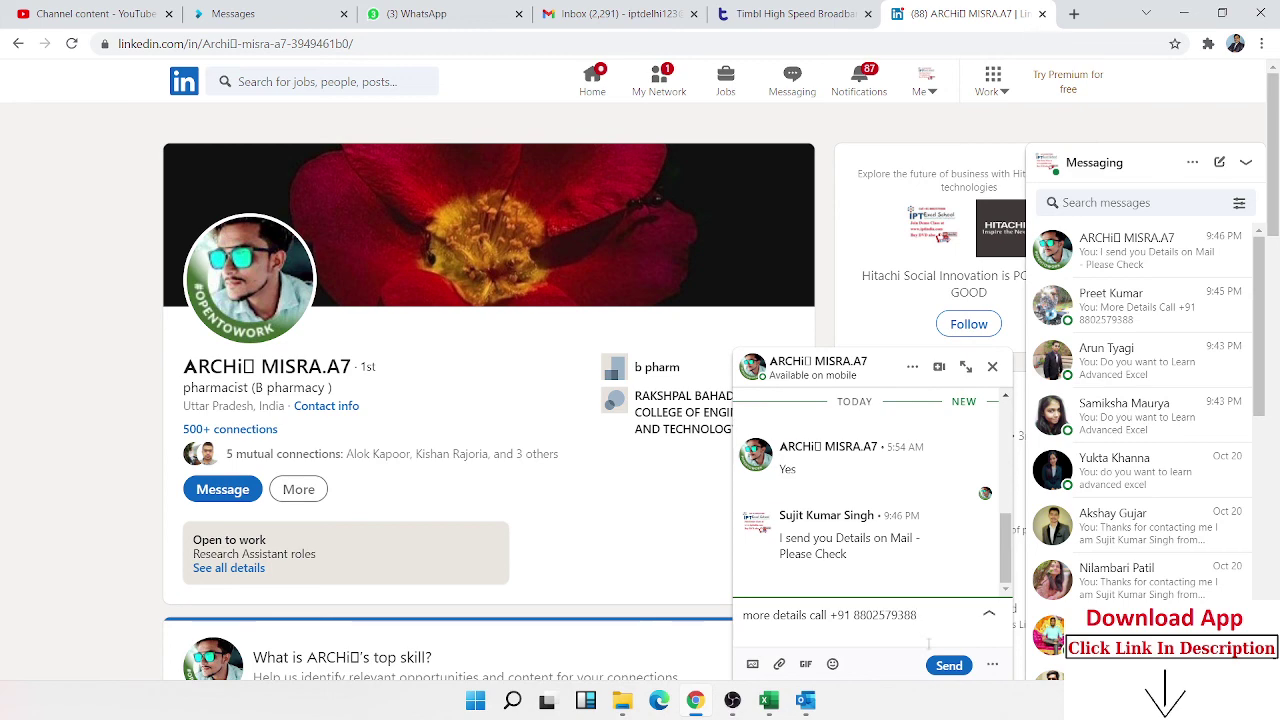
click(949, 665)
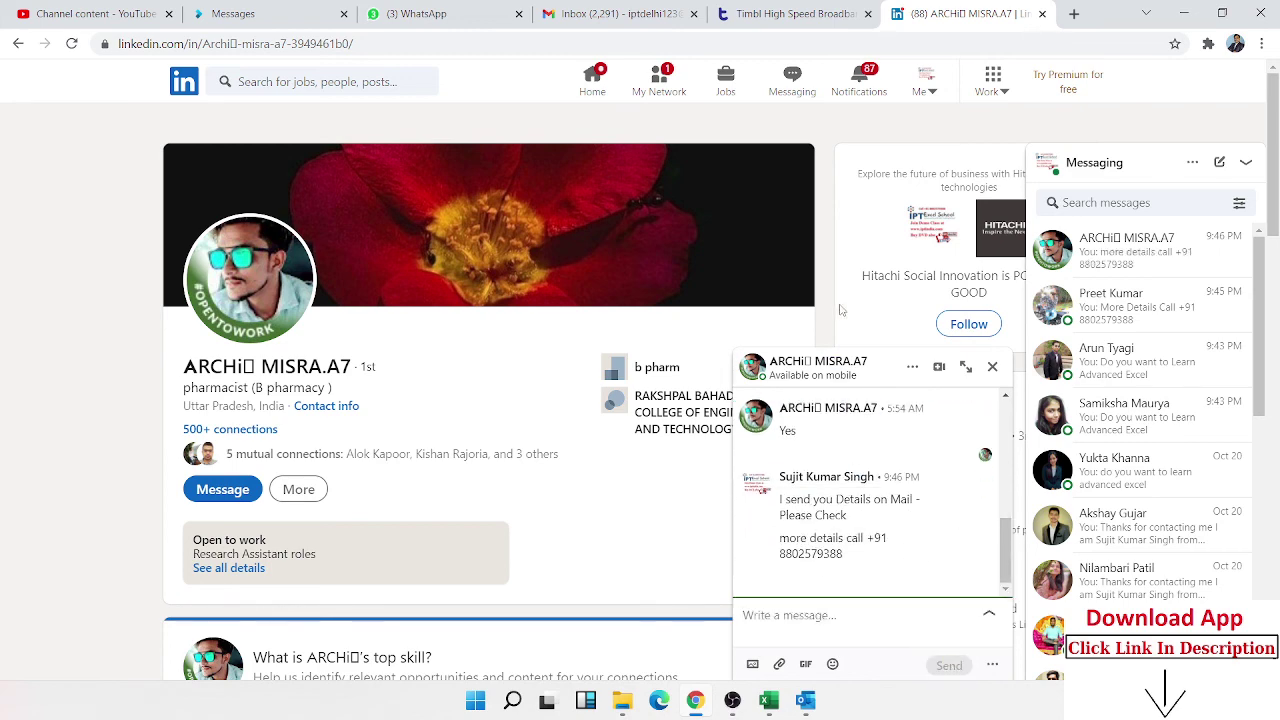
Step: Visit the broadband support centre, then close it and the LinkedIn profile tab
click(808, 16)
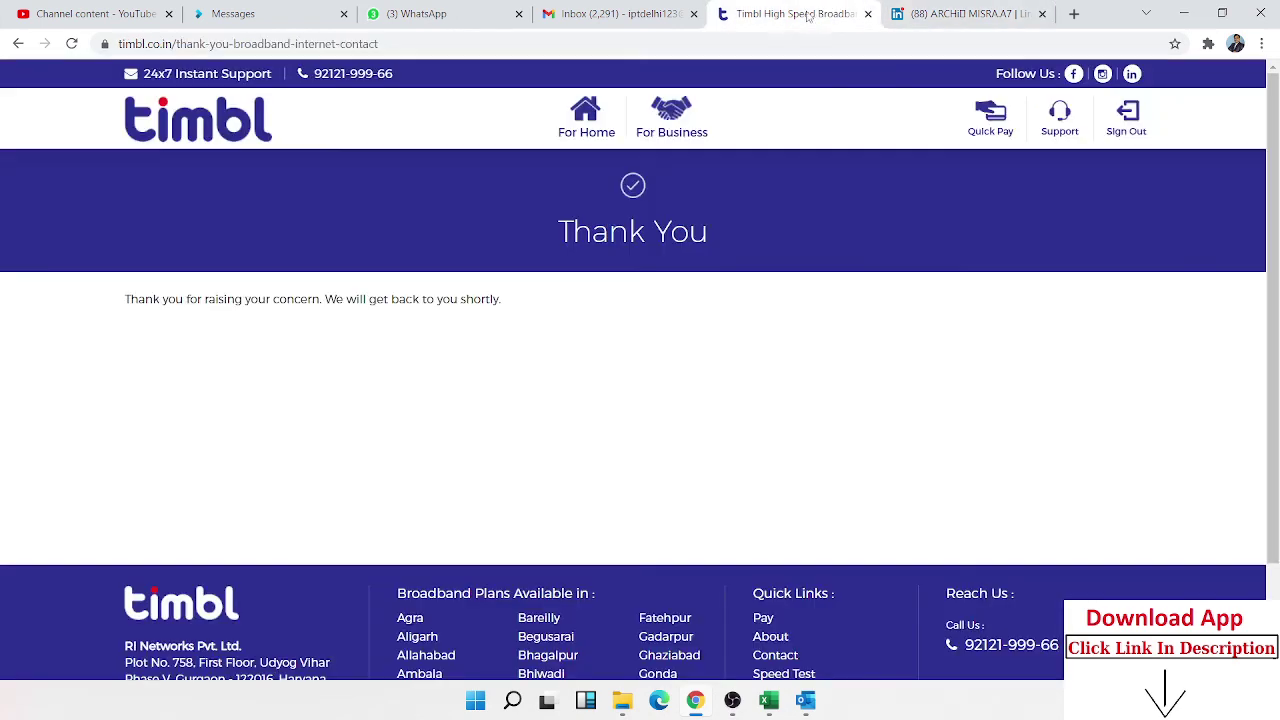
click(1061, 132)
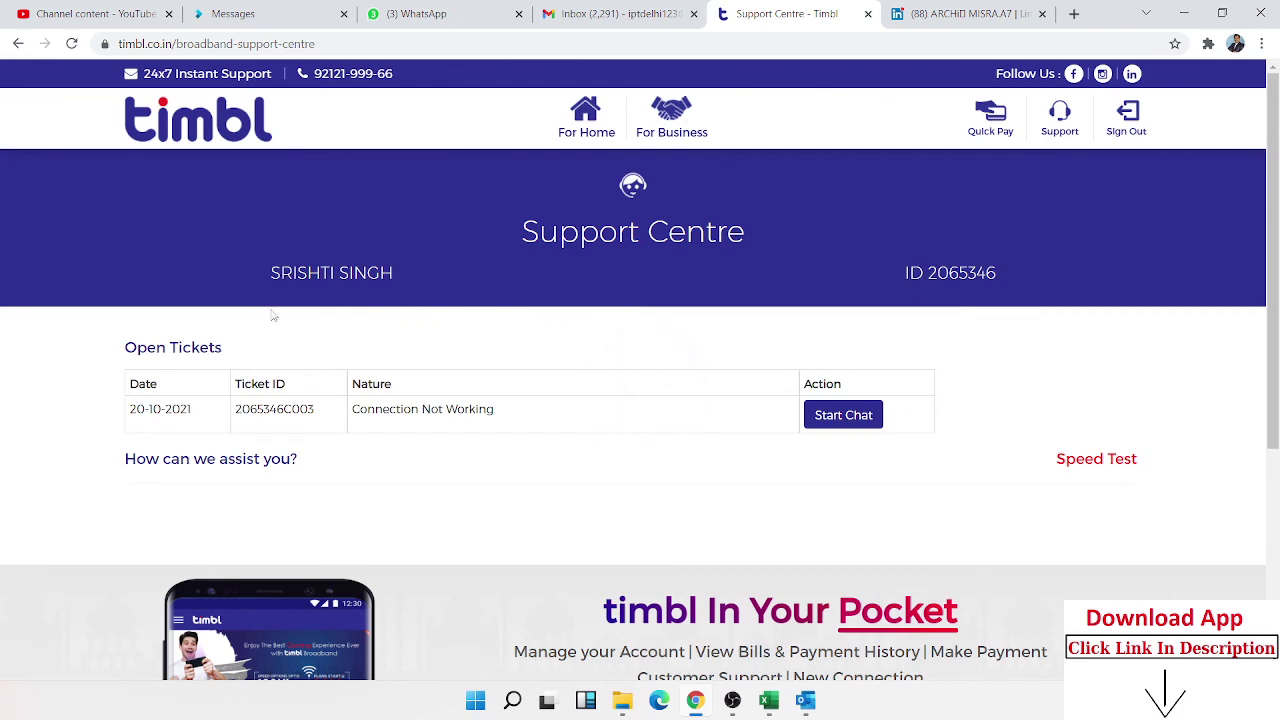
click(866, 14)
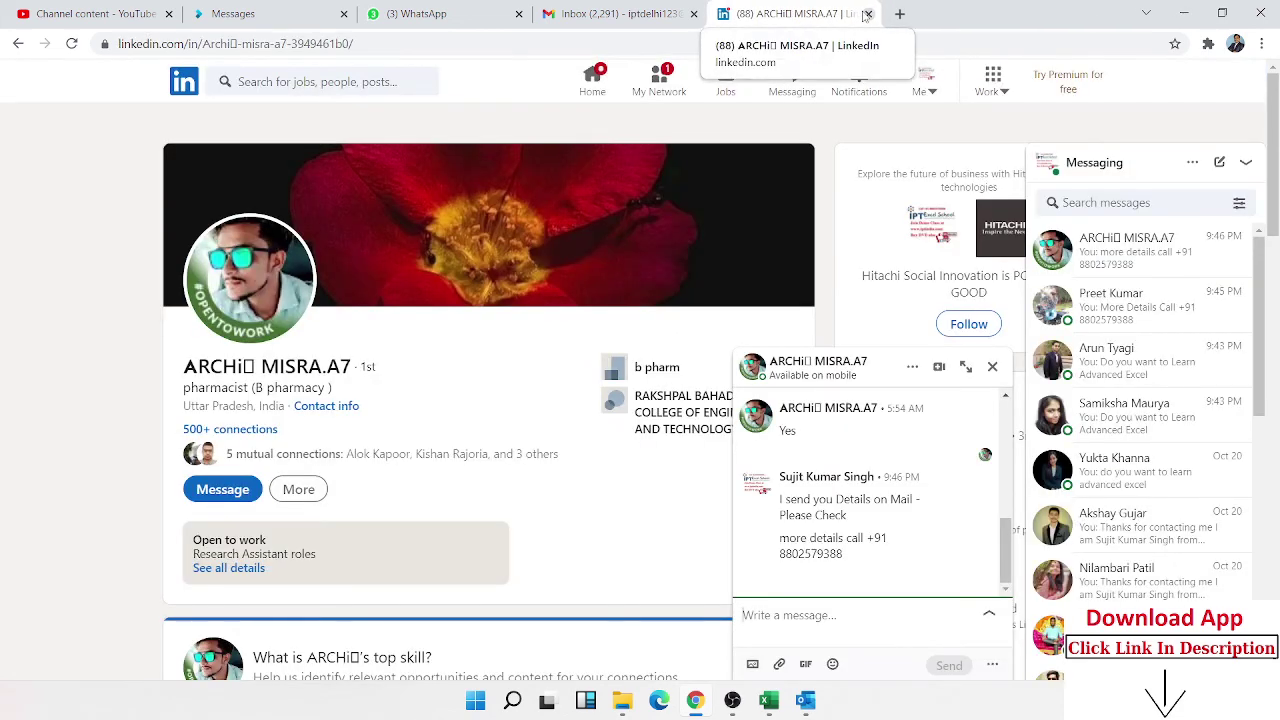
click(866, 14)
Step: Read the Google Ads Lesson 4 email and the Demo Class Request Form responses notification in Gmail
click(497, 14)
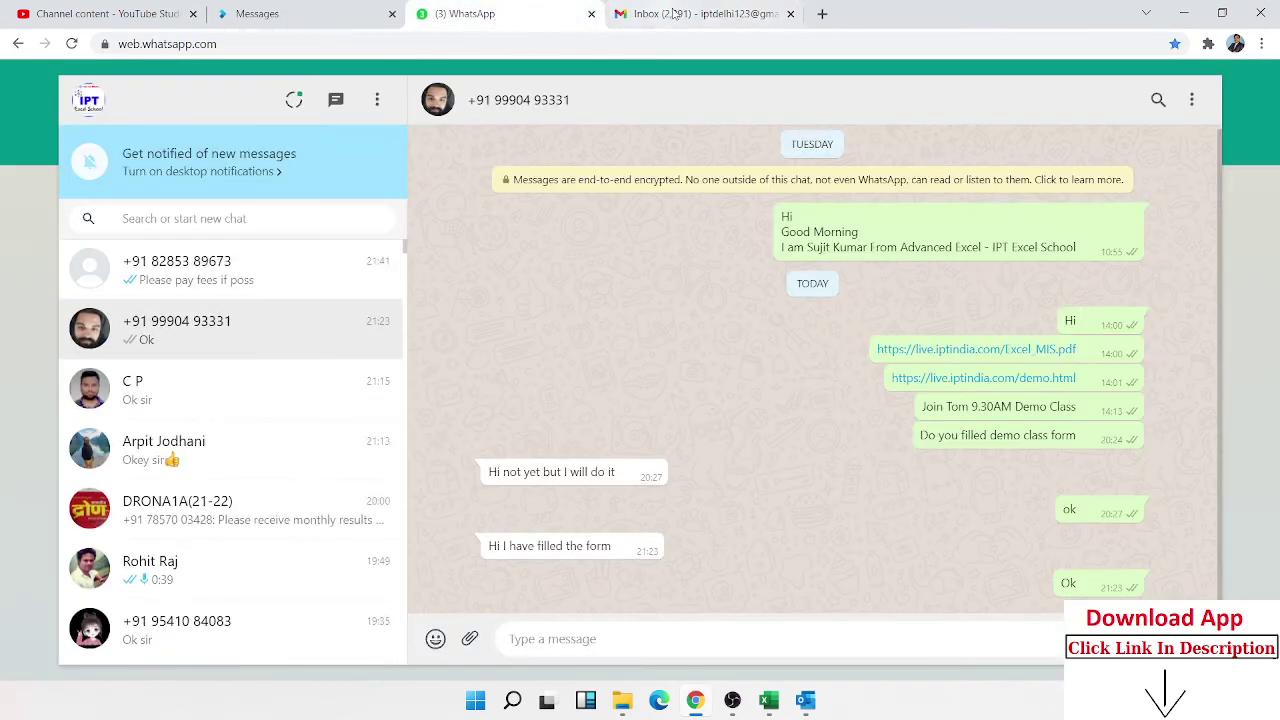
click(675, 15)
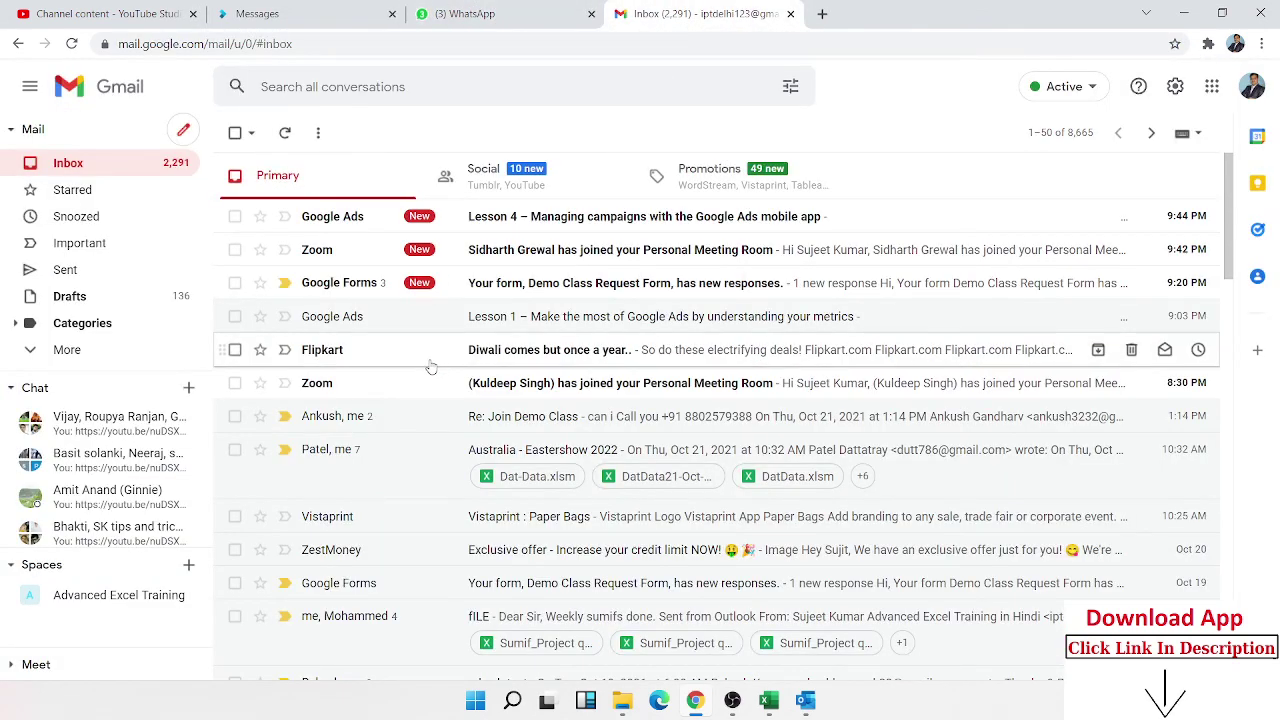
click(473, 224)
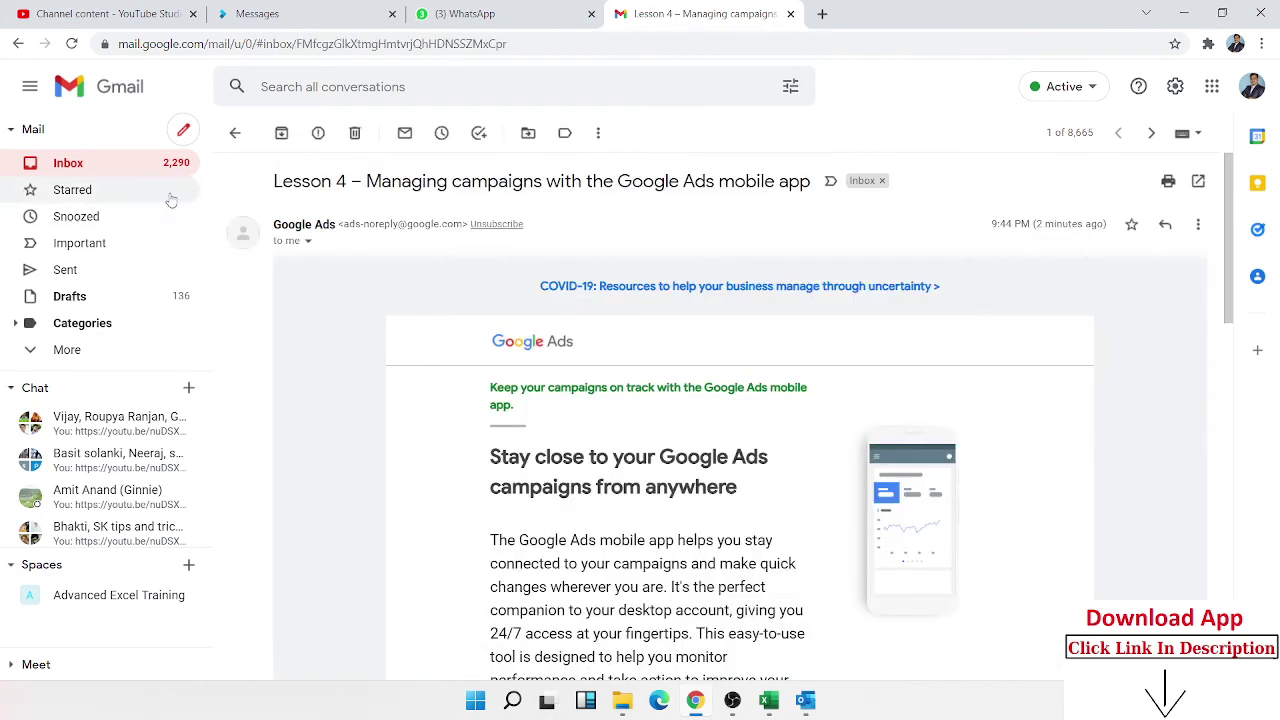
click(68, 163)
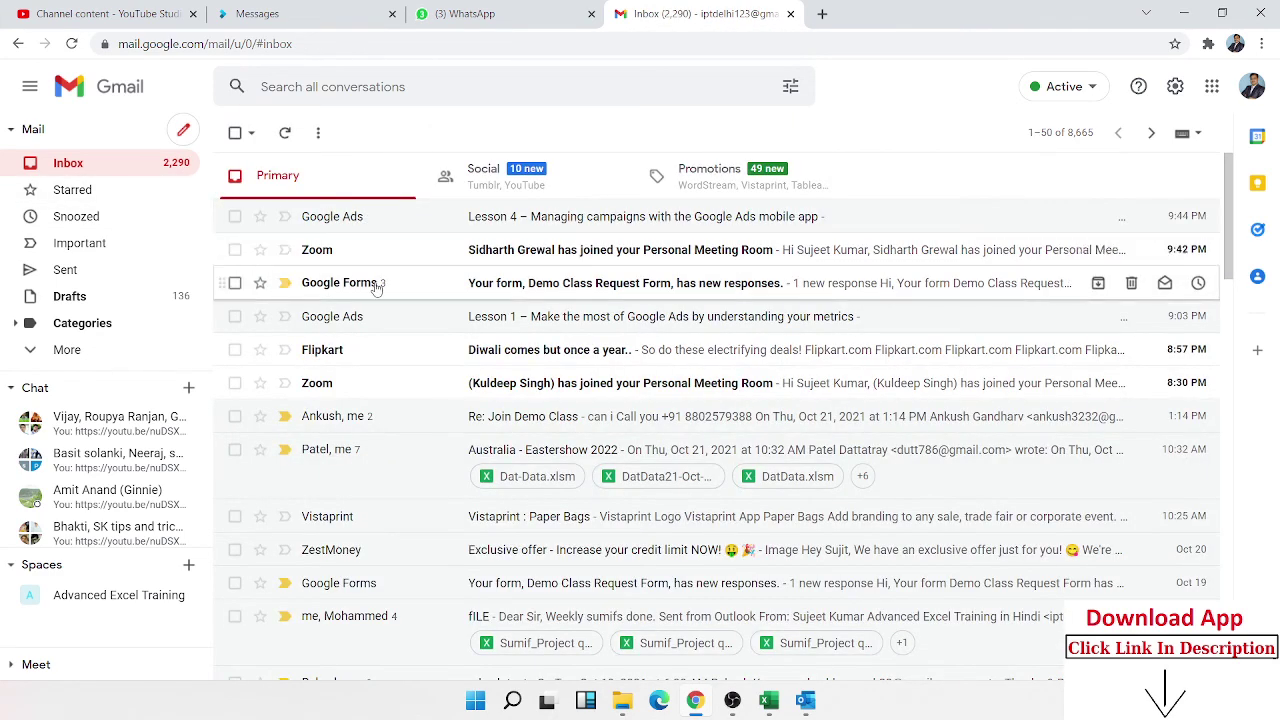
click(374, 284)
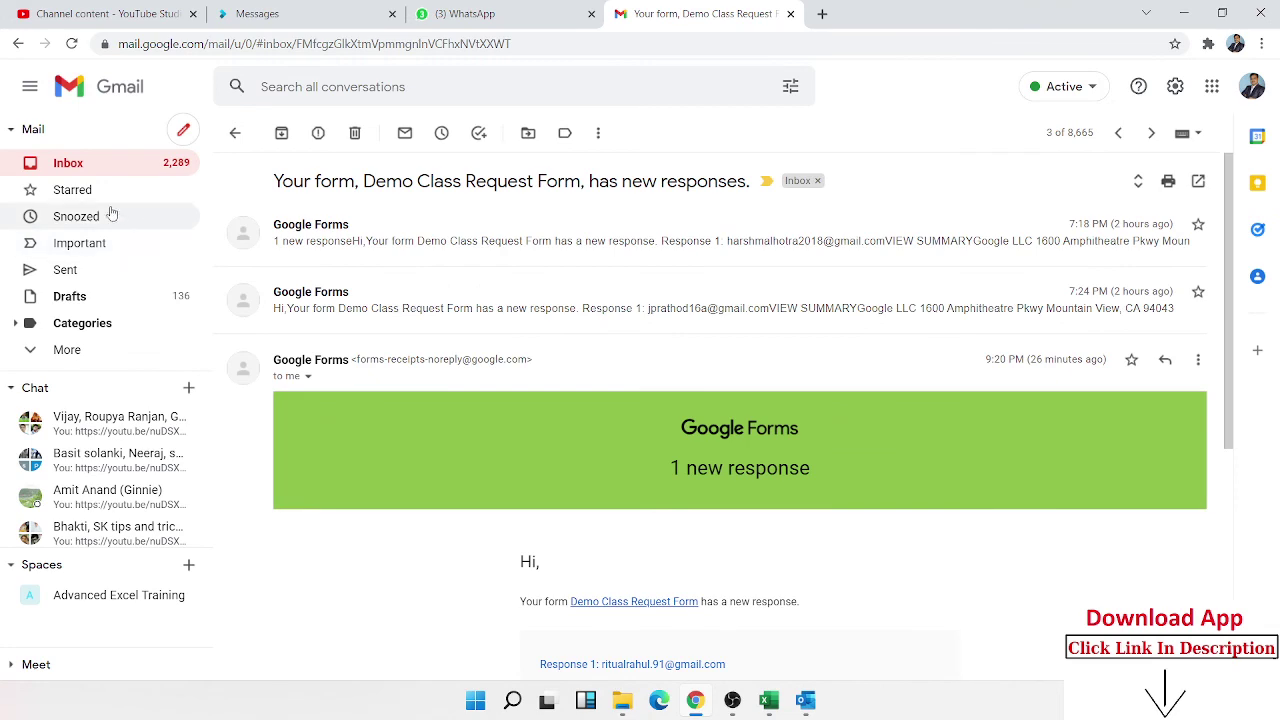
click(86, 165)
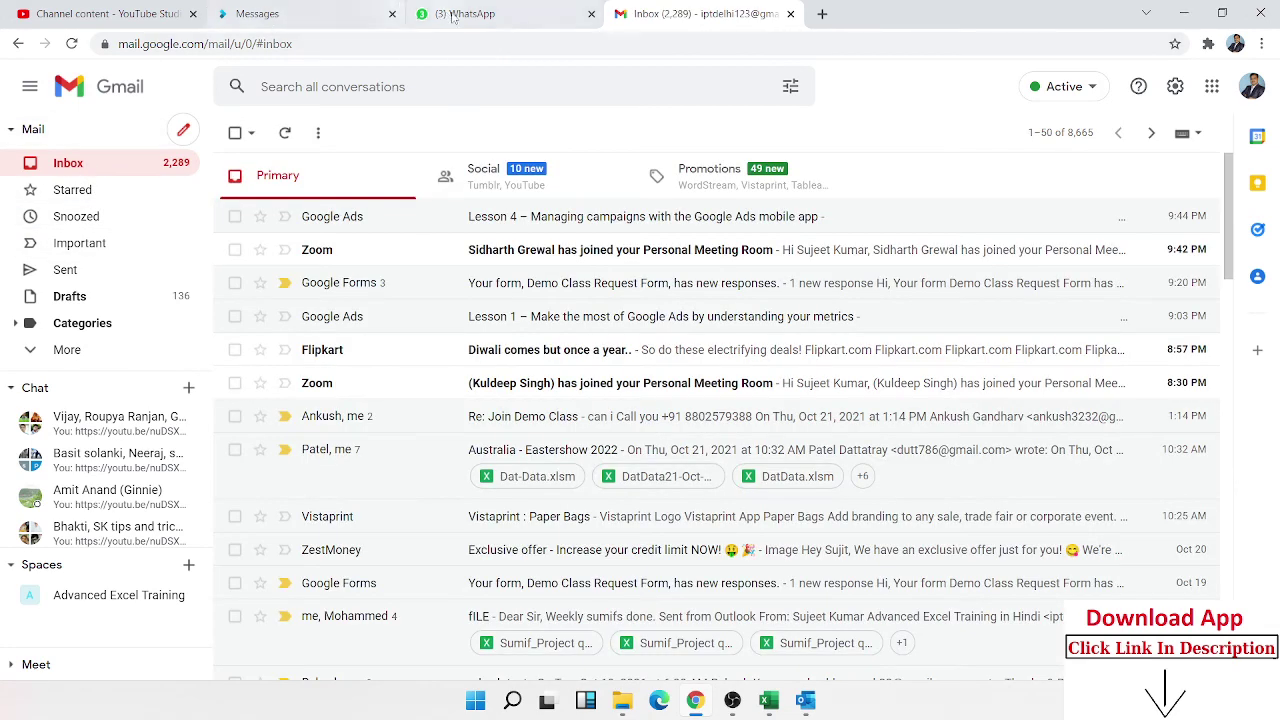
Step: Open the Demo_Rq response spreadsheet in a new tab and scroll down to the latest entries
click(822, 14)
text(d)
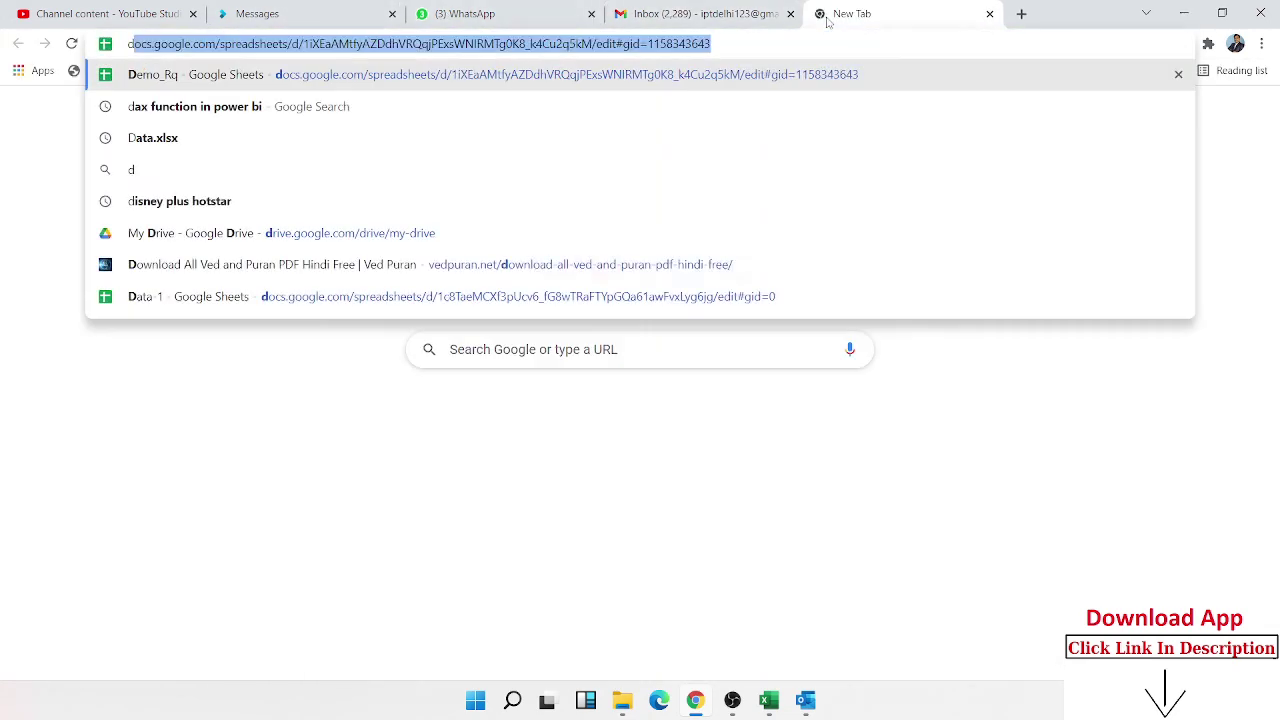
key(Return)
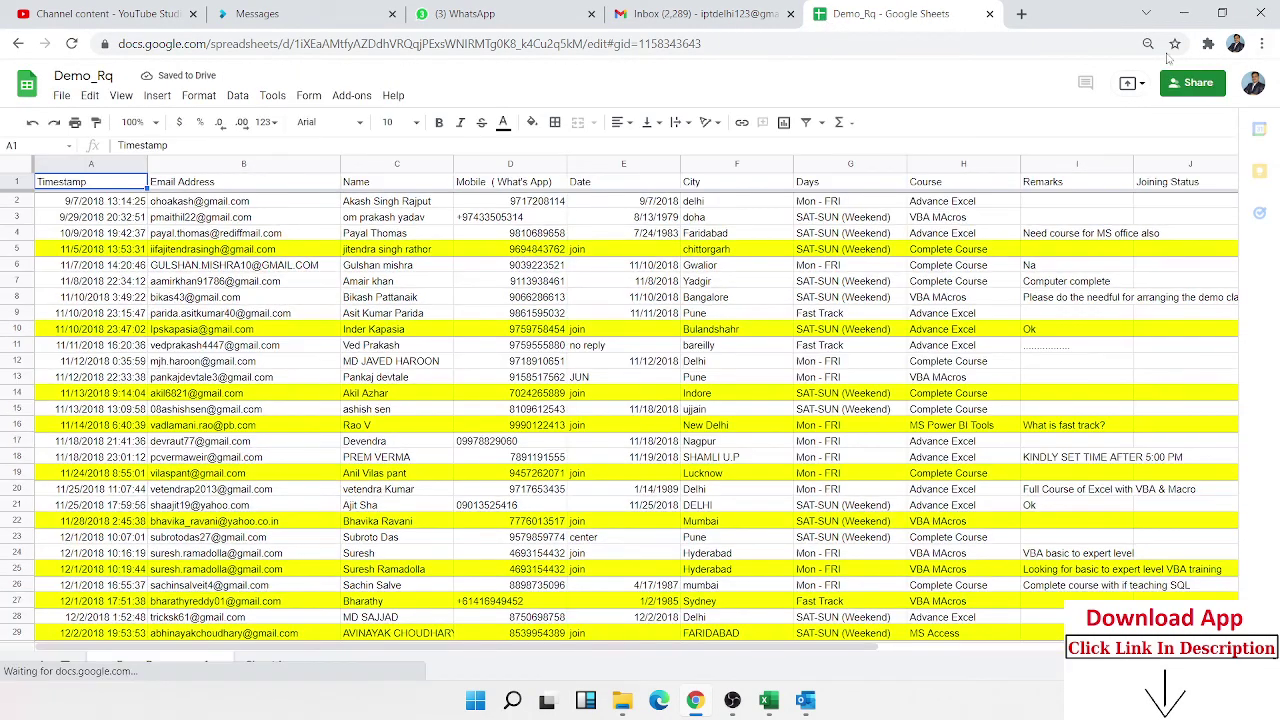
scroll(1185, 393, down, 3)
scroll(1185, 393, down, 10)
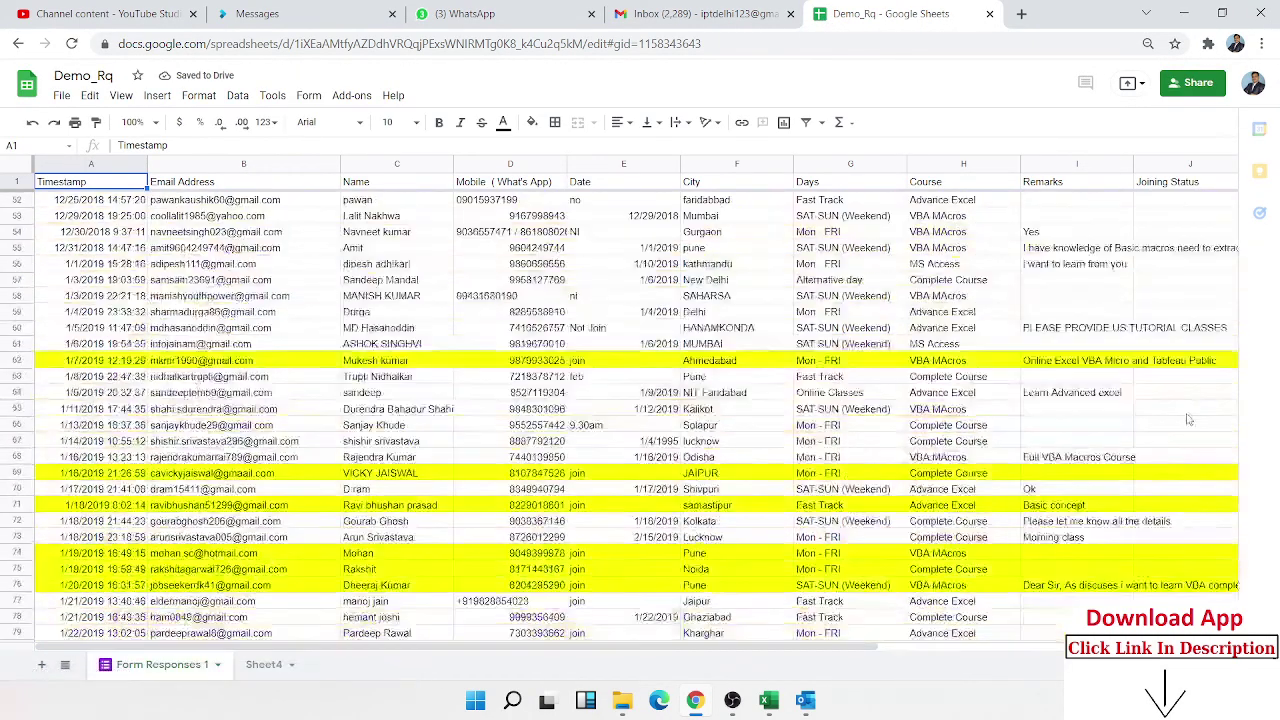
scroll(1150, 408, down, 10)
scroll(1100, 430, down, 10)
scroll(1043, 455, down, 10)
scroll(1043, 455, down, 10)
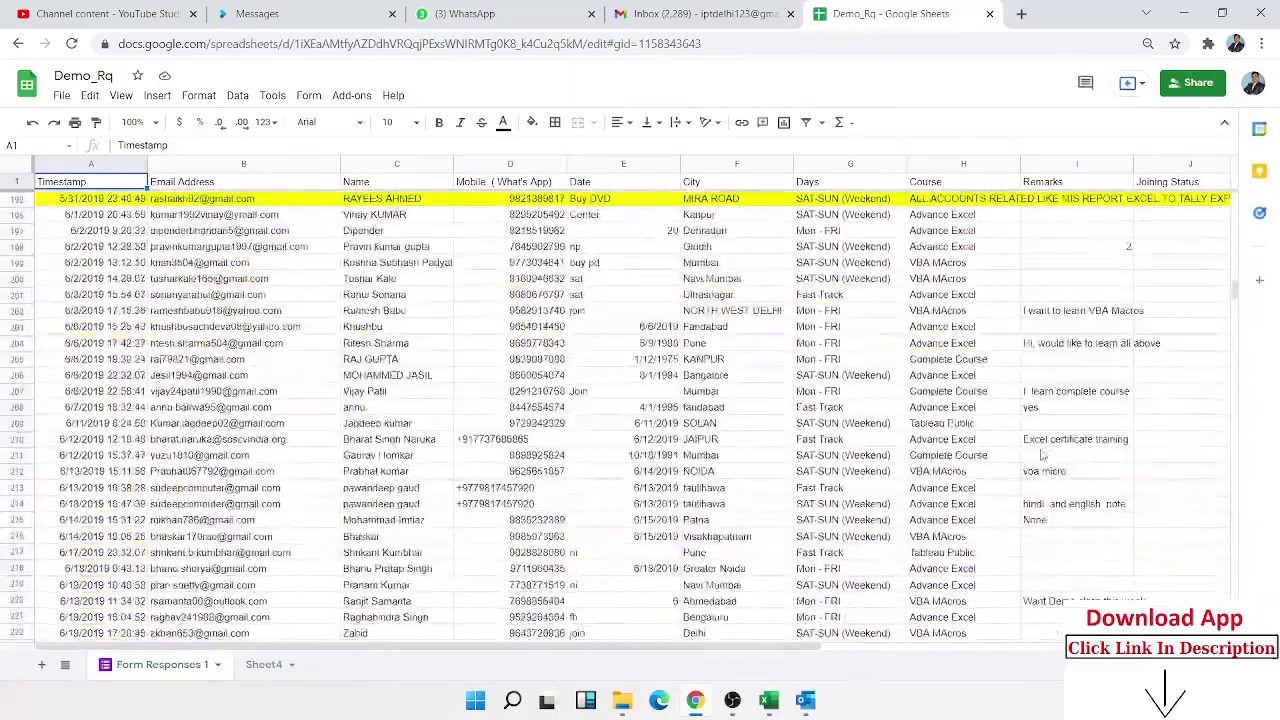
scroll(1042, 455, down, 10)
scroll(1041, 455, down, 10)
scroll(1040, 455, down, 10)
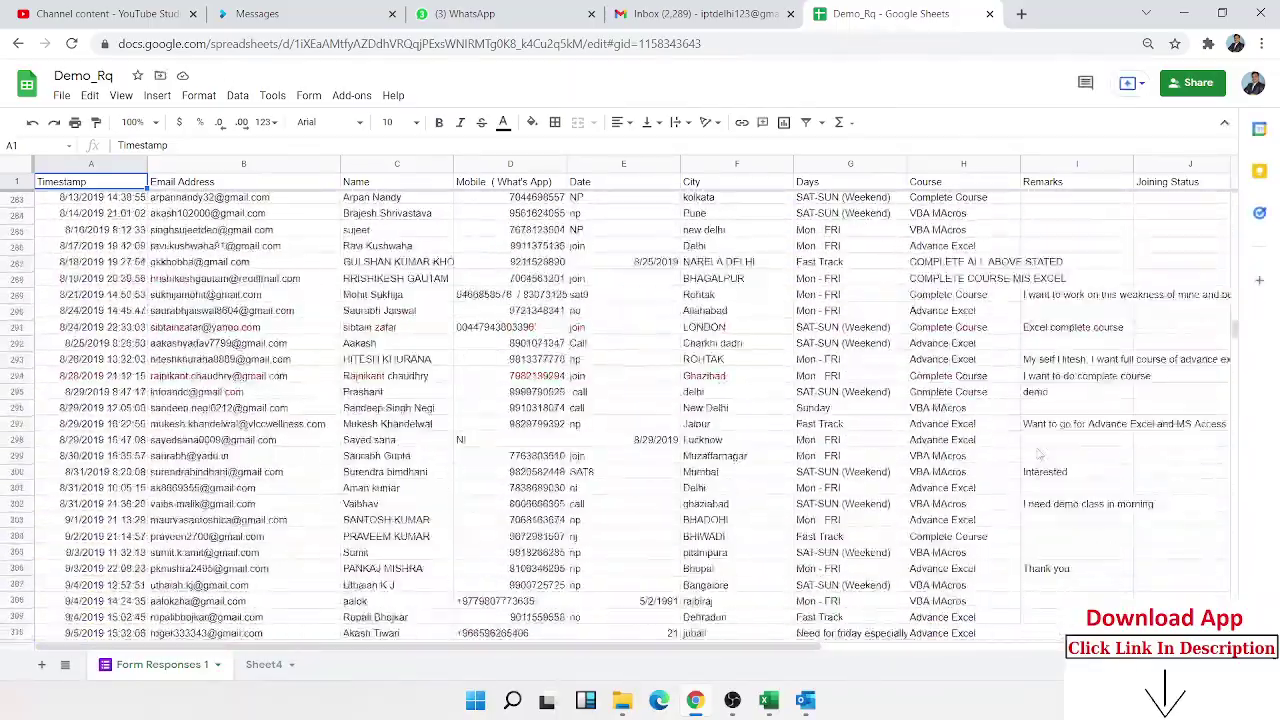
scroll(1045, 455, down, 8)
scroll(1080, 456, down, 8)
scroll(1110, 457, down, 8)
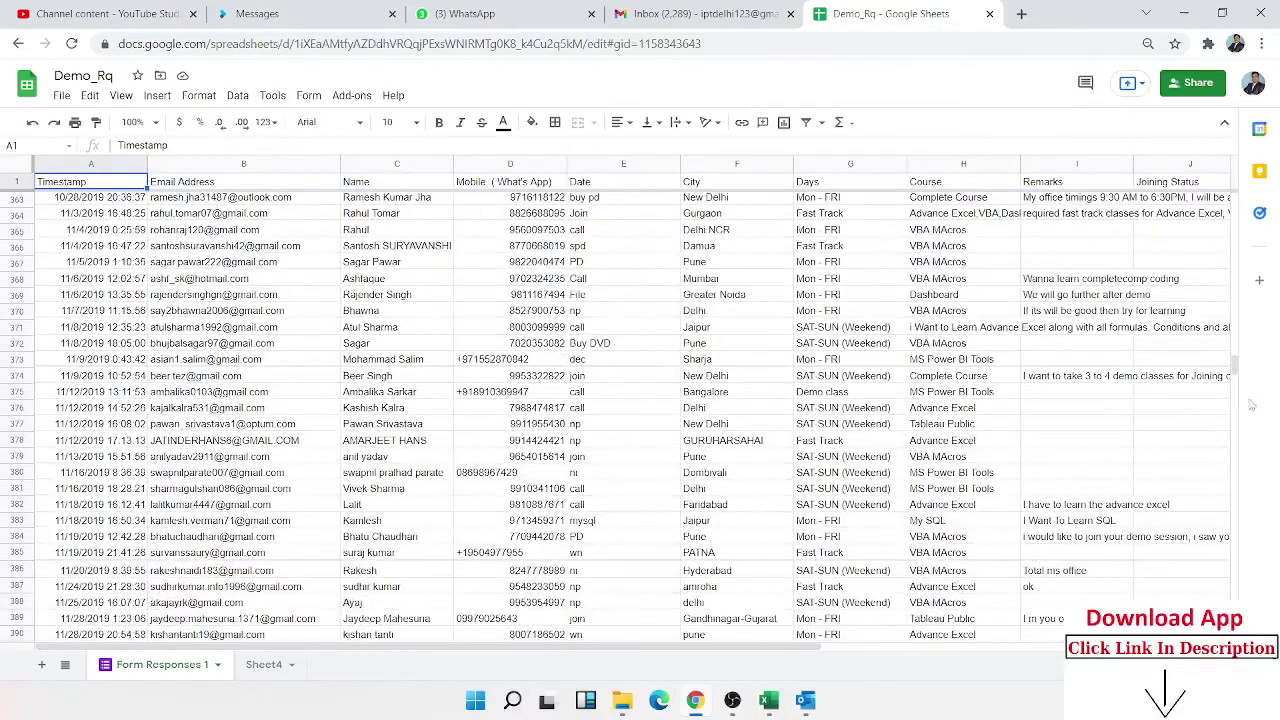
drag(1234, 366, 1234, 576)
Step: Copy the lead's mobile number from cell D832
click(588, 440)
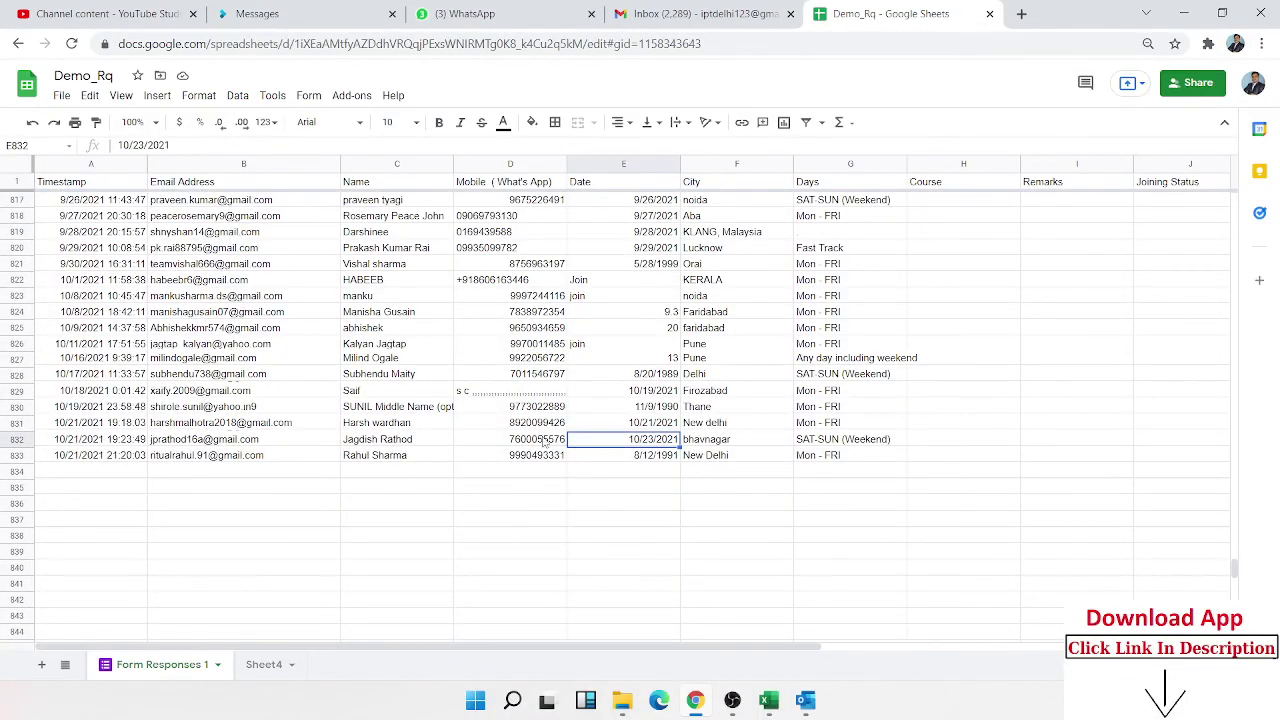
click(524, 408)
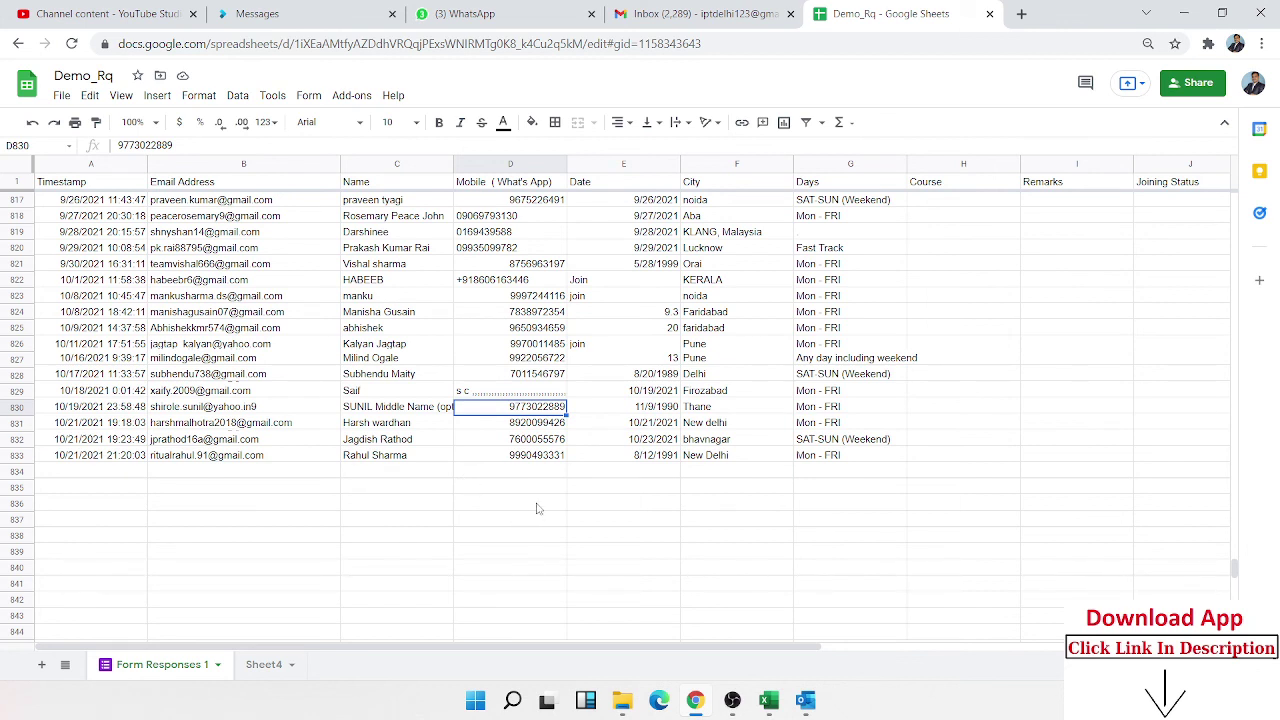
click(524, 425)
key(Down)
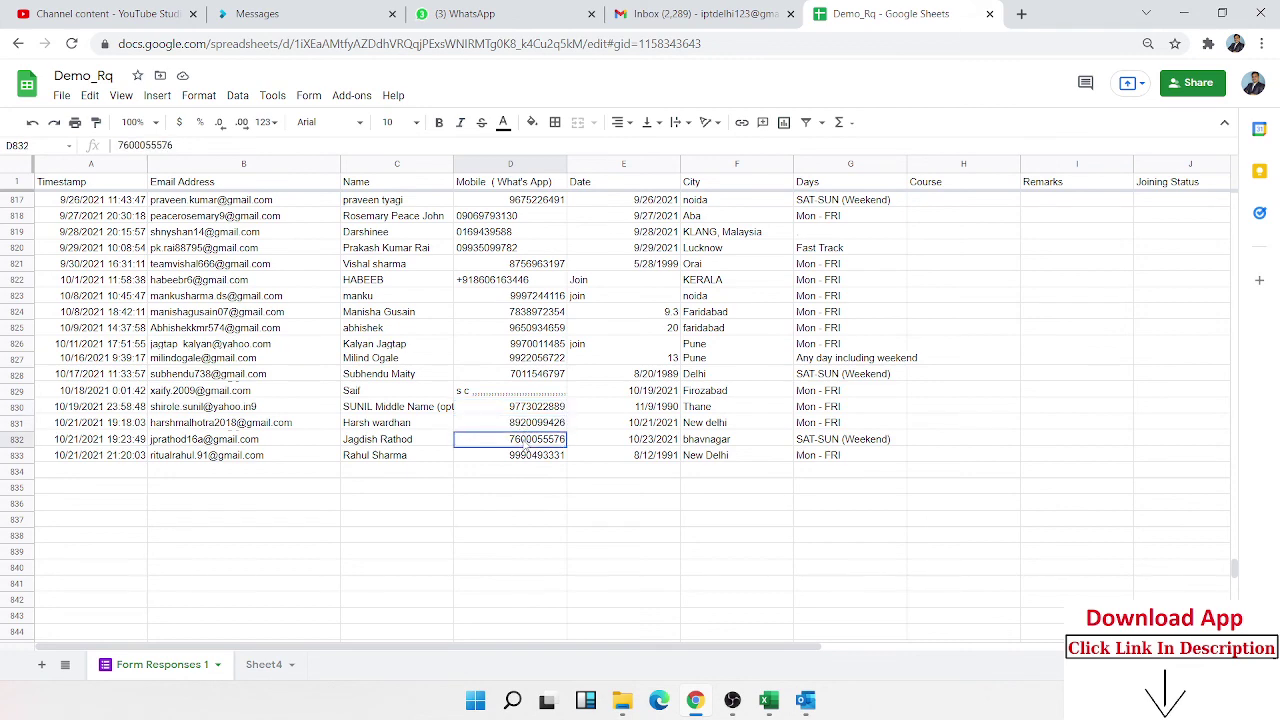
key(ctrl+c)
Step: Search WhatsApp Web chats for the copied lead number
click(460, 14)
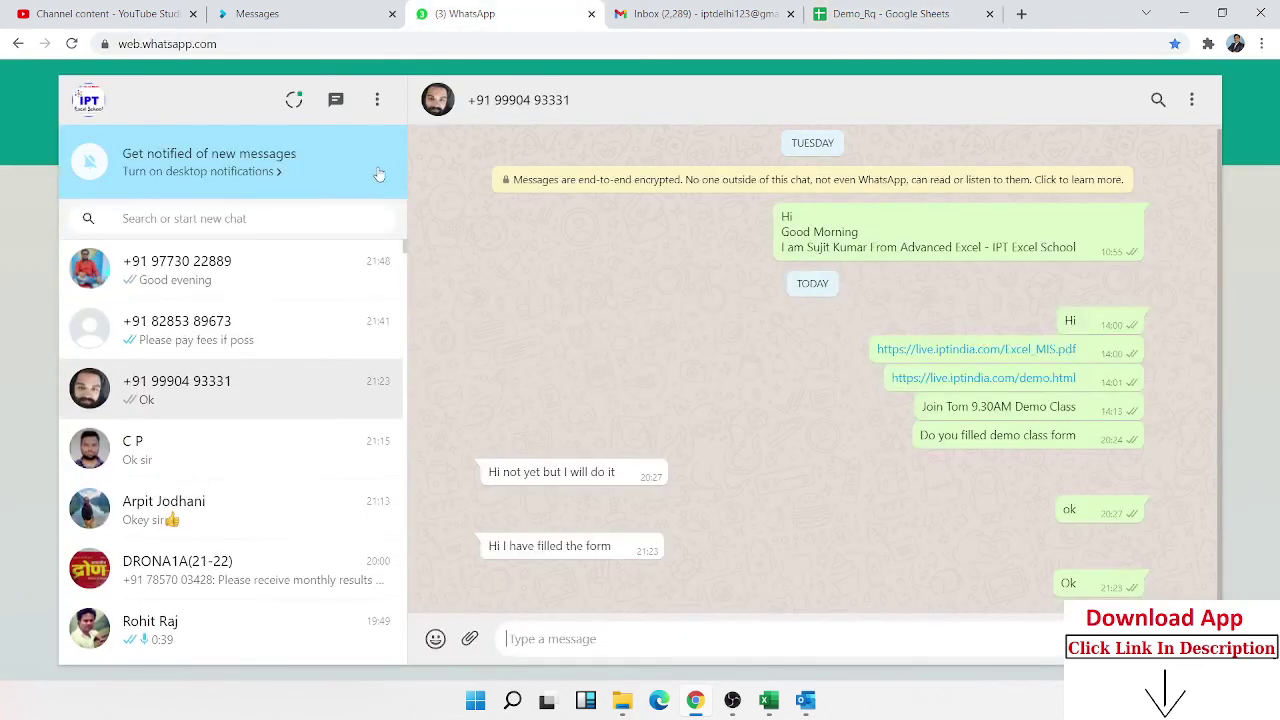
click(288, 210)
key(ctrl+v)
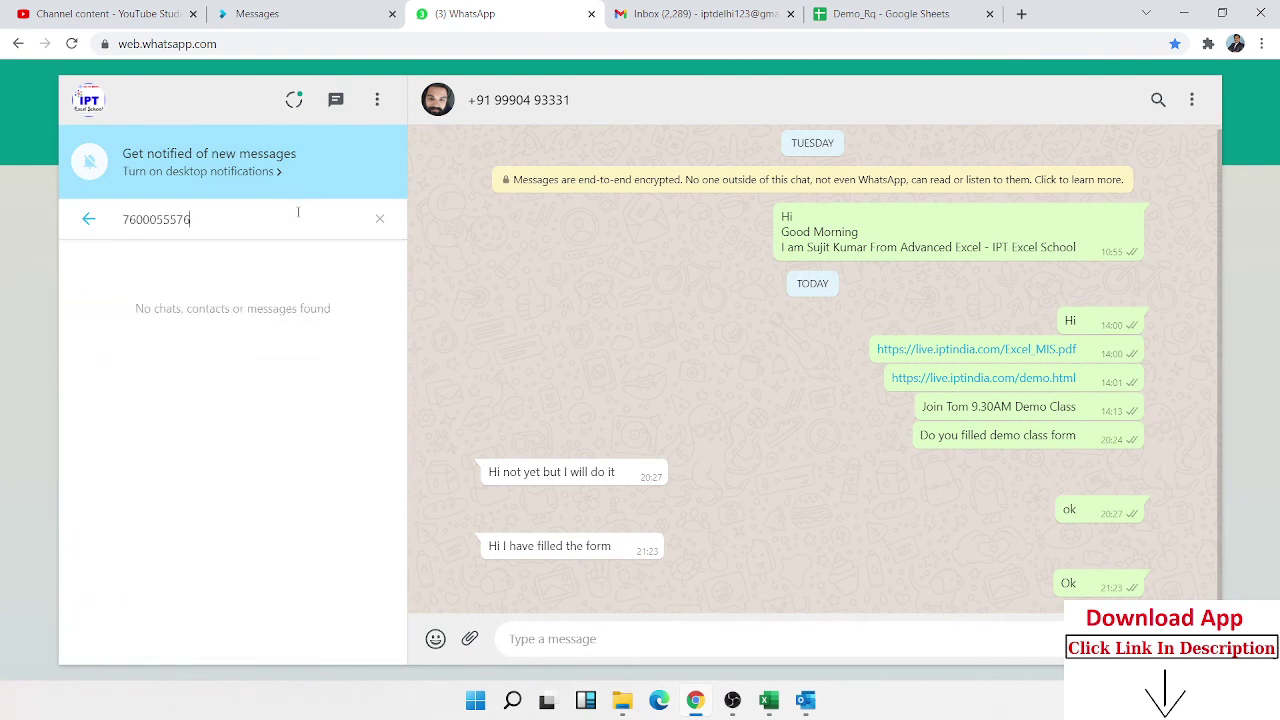
Step: Send the Good Morning greeting to the lead's number, prefixed with 91, via Bulk Whatsapp Sender's free version
click(1208, 48)
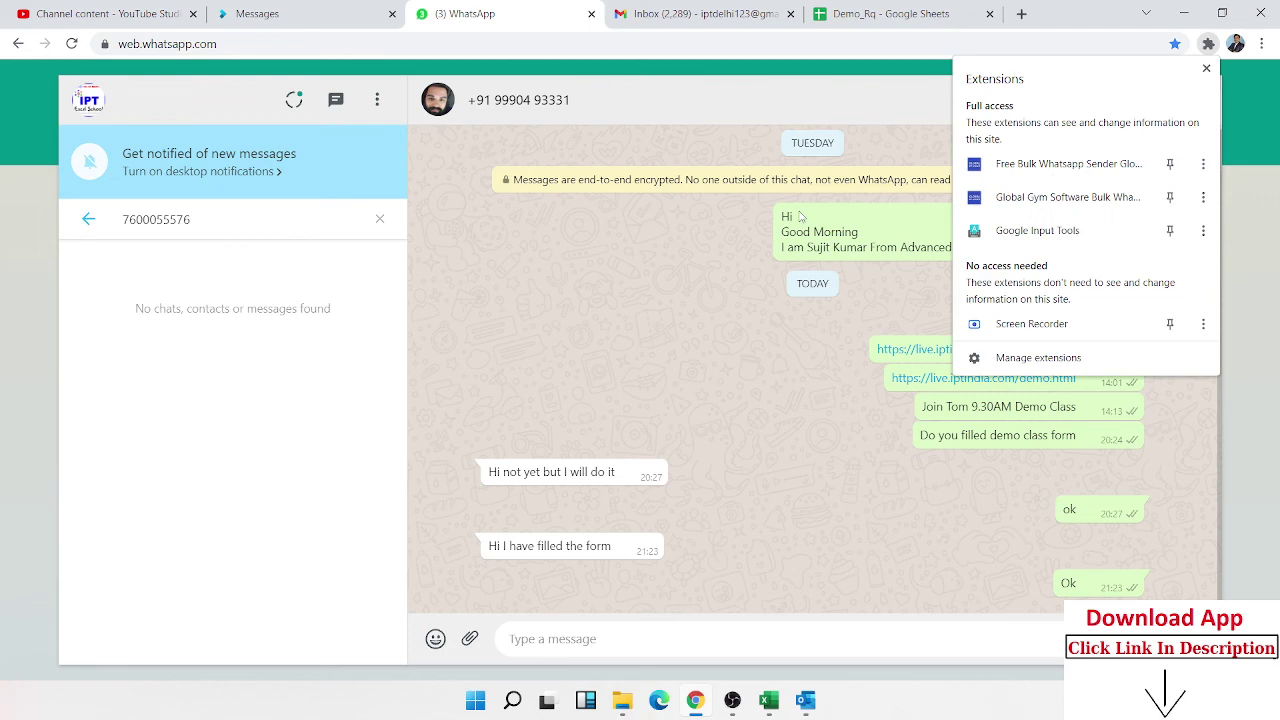
click(1017, 170)
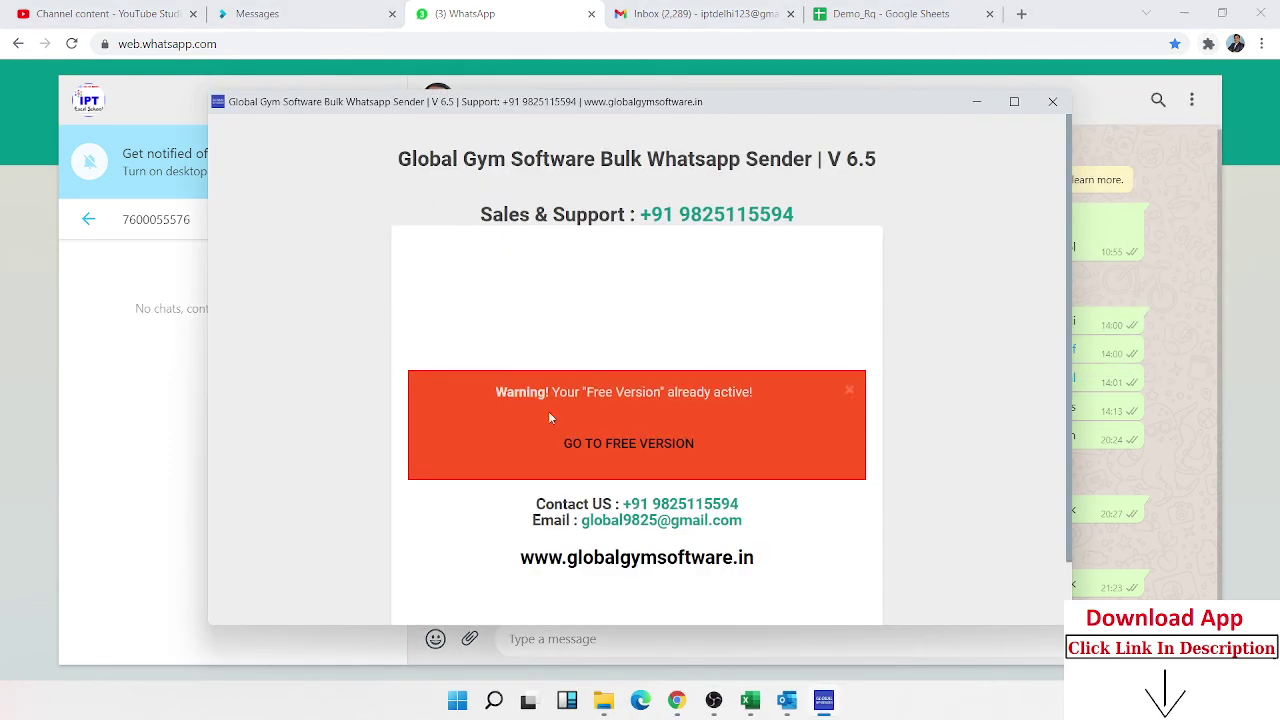
click(571, 444)
click(333, 413)
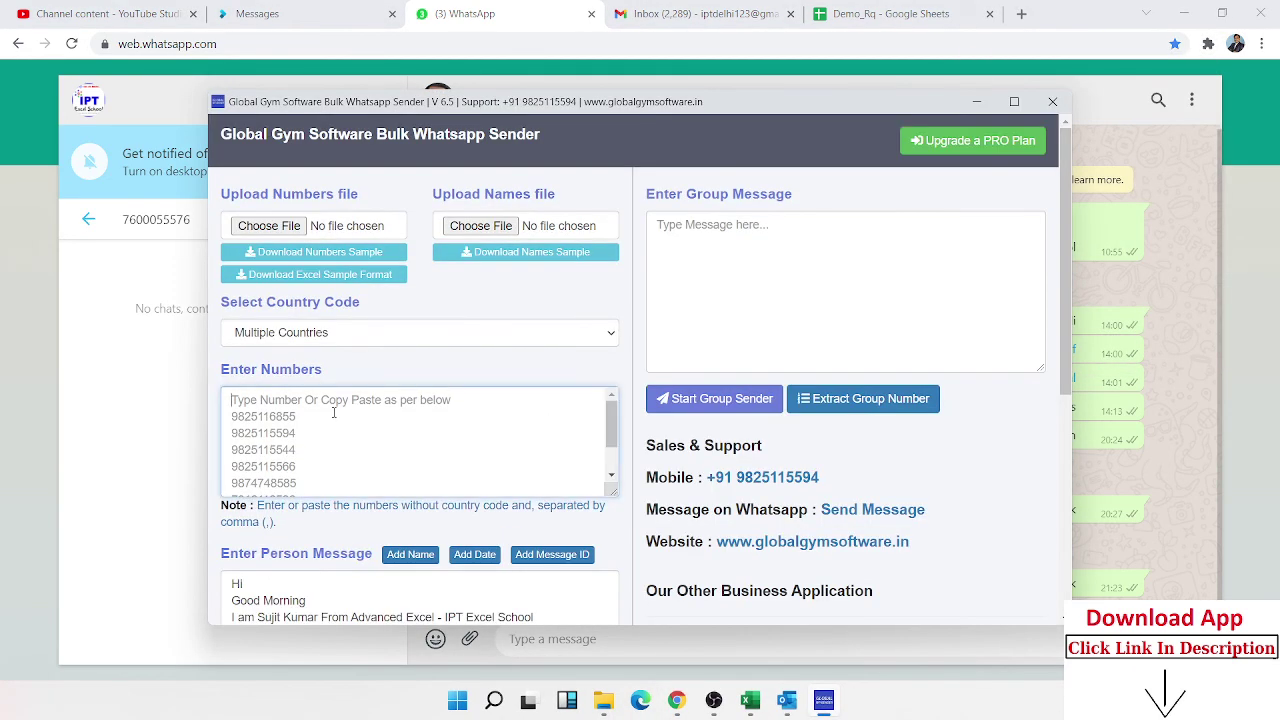
click(232, 399)
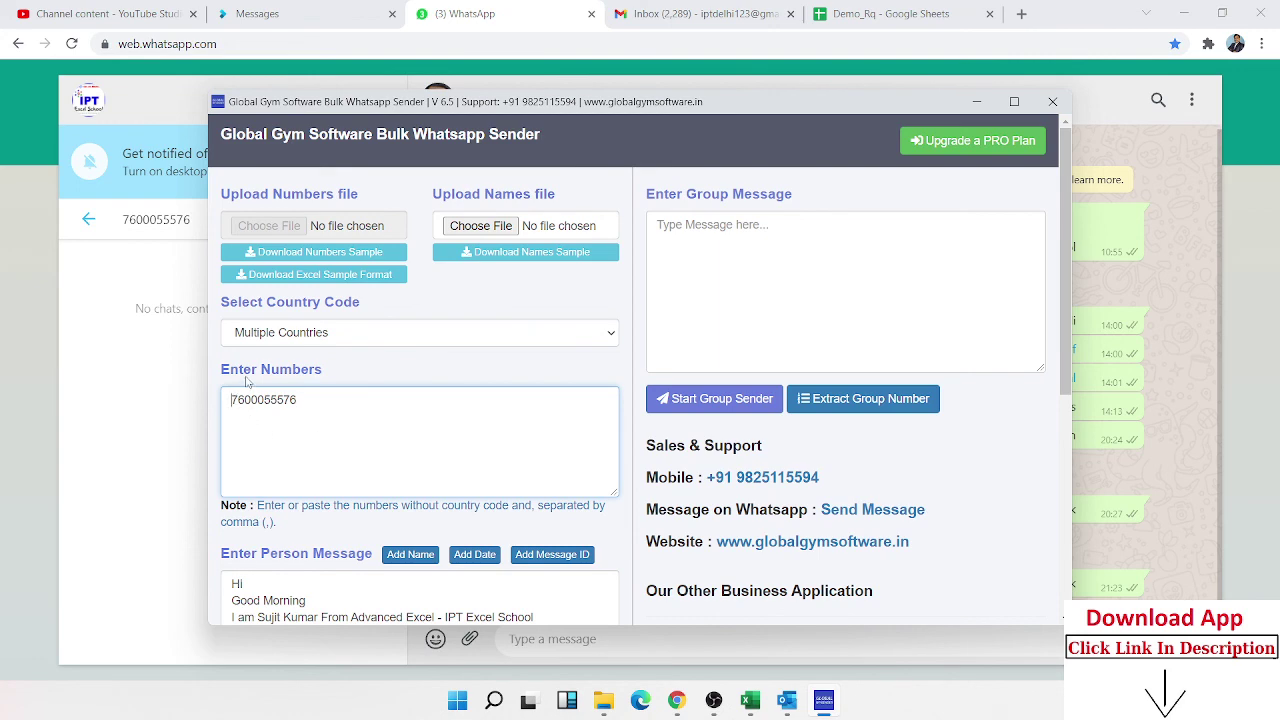
text(91)
scroll(388, 545, down, 2)
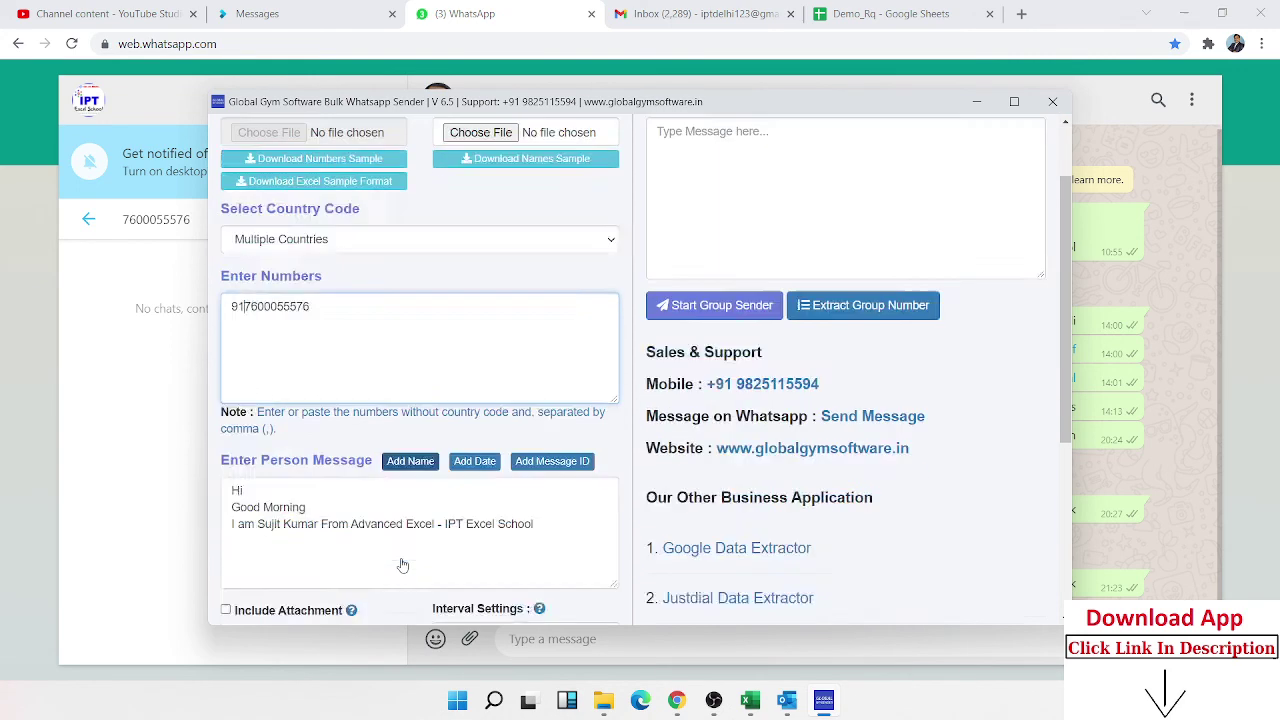
scroll(391, 500, down, 3)
click(306, 440)
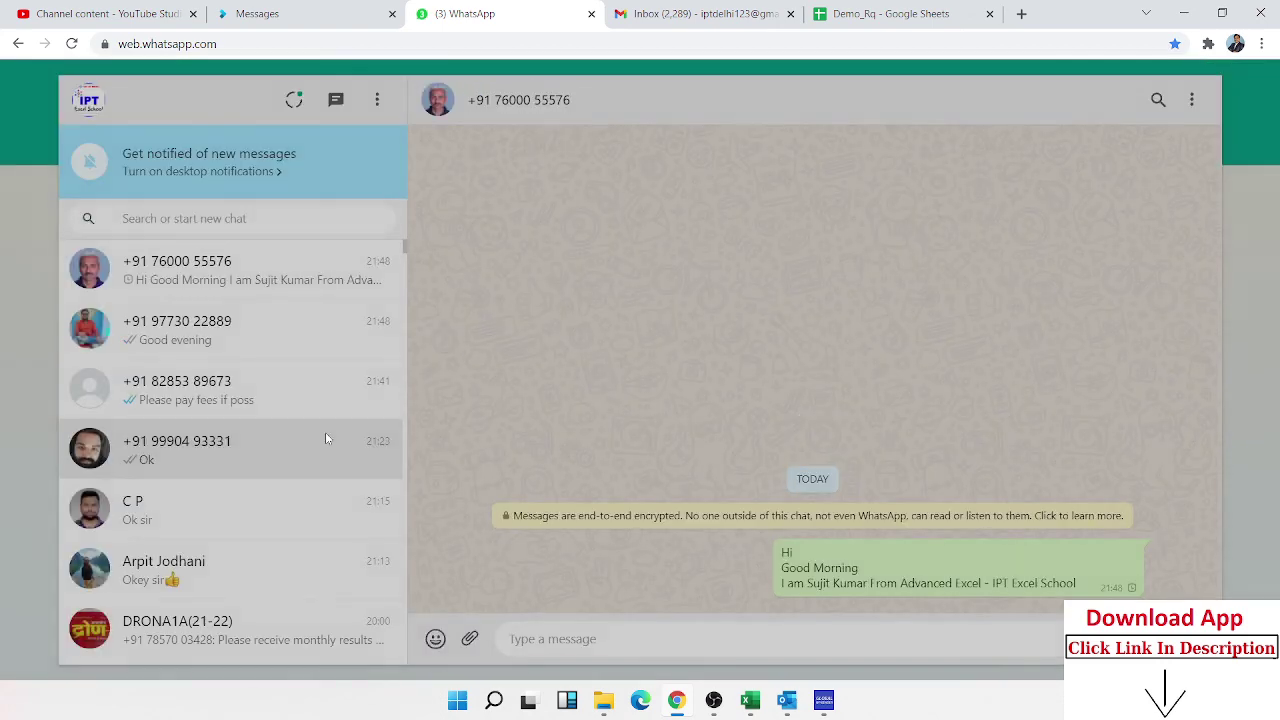
Step: Close the Demo_Rq spreadsheet tab and reload YouTube Studio's Channel content page
click(894, 13)
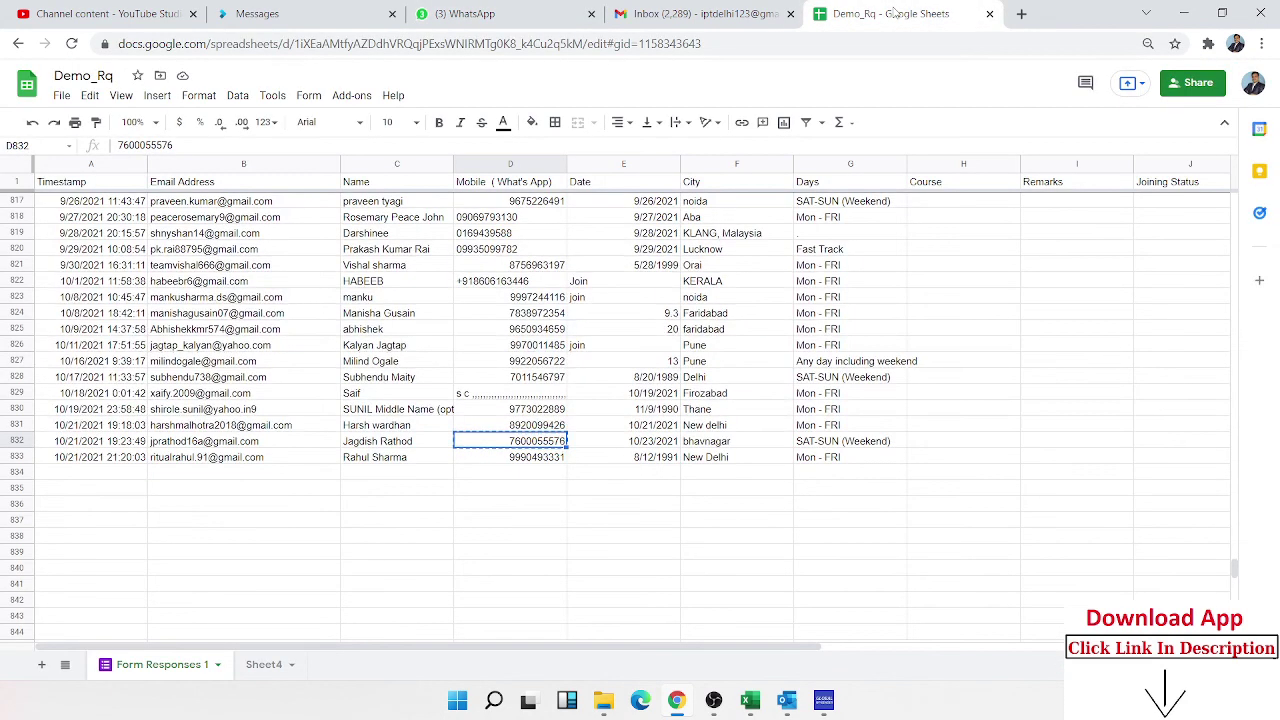
click(989, 14)
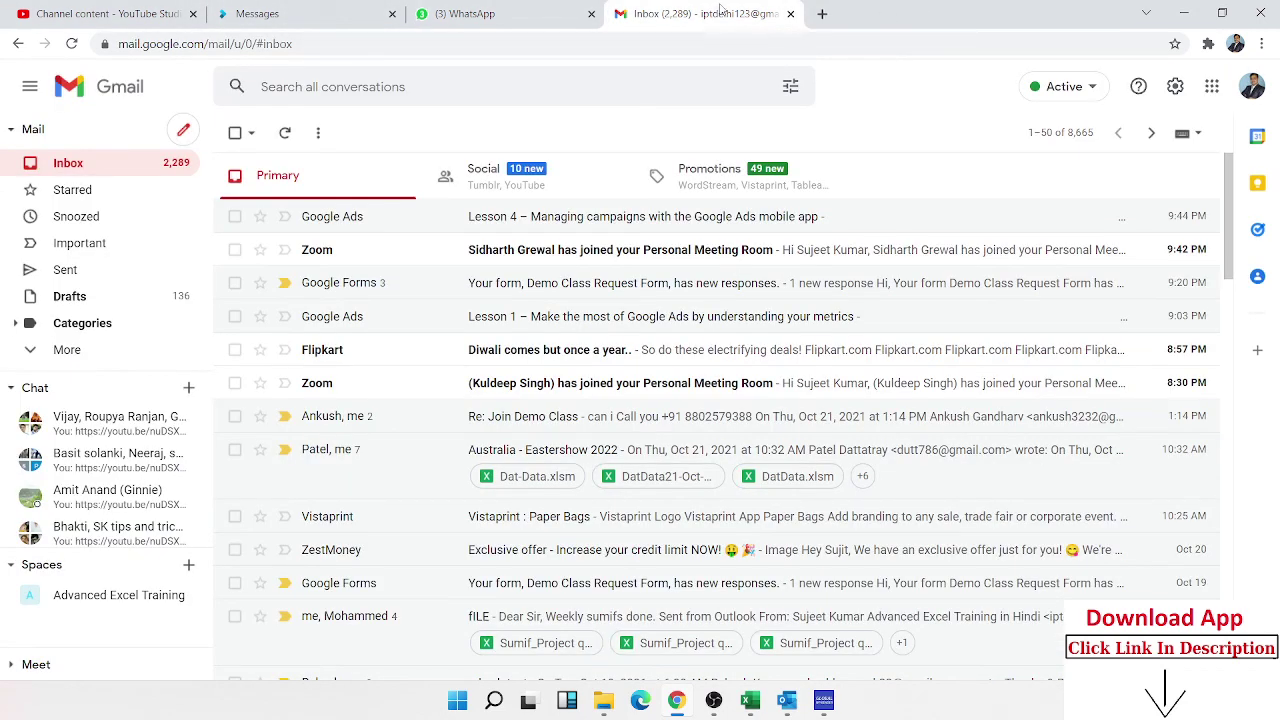
click(404, 12)
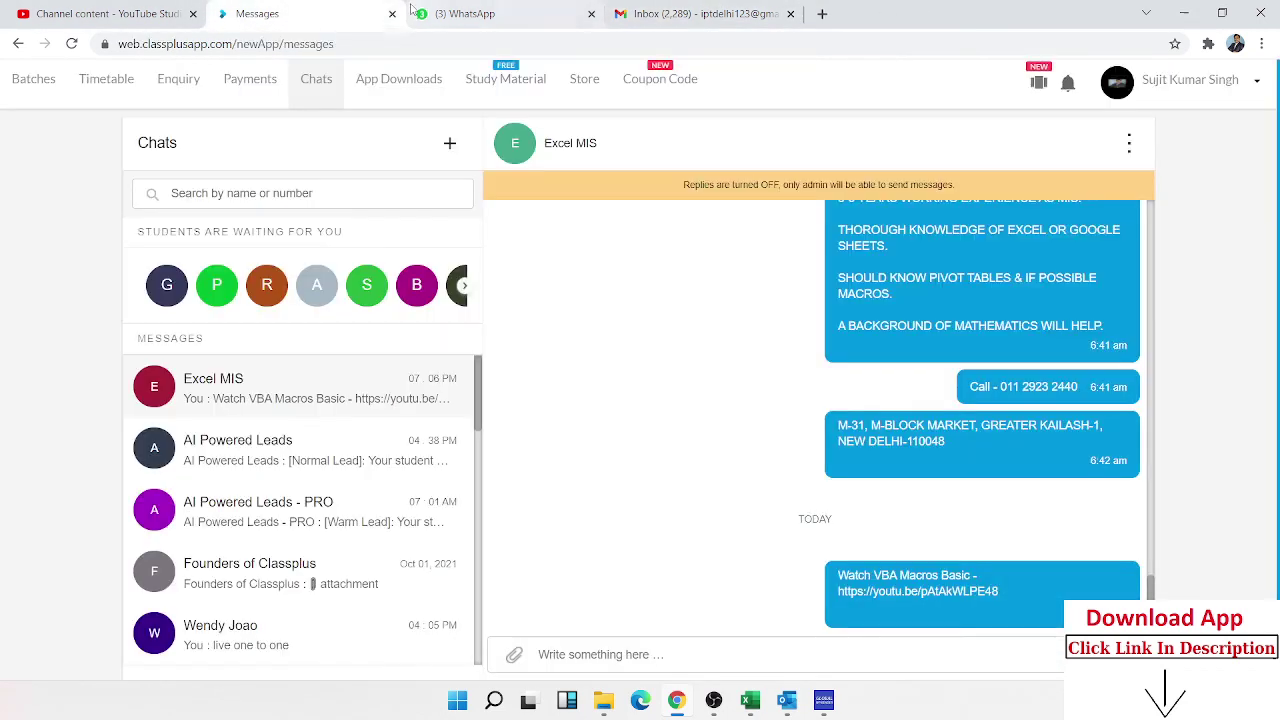
click(113, 10)
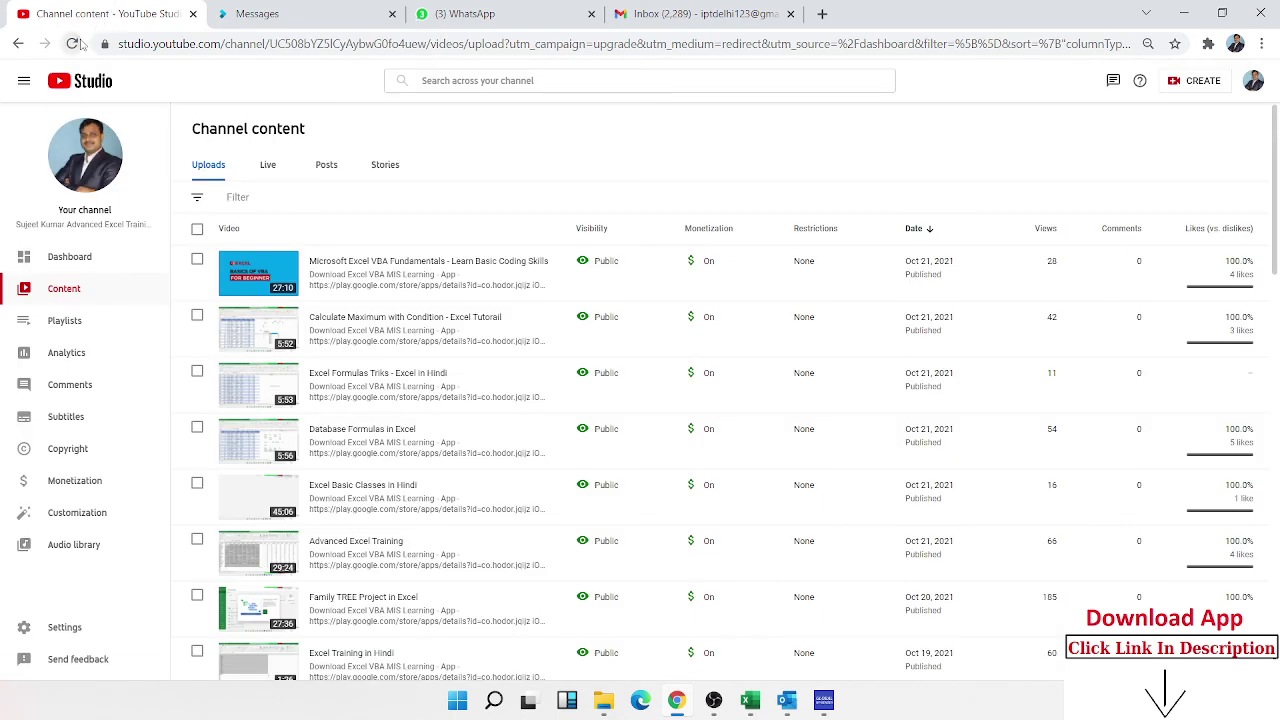
click(72, 43)
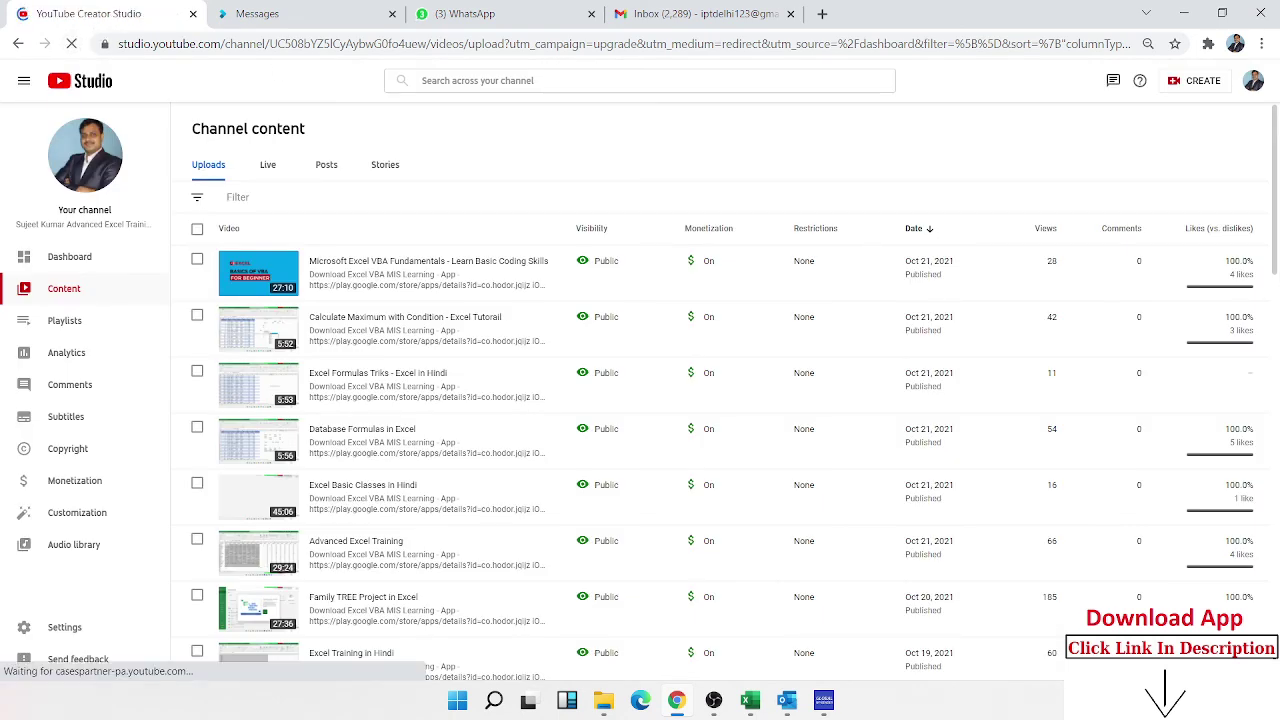